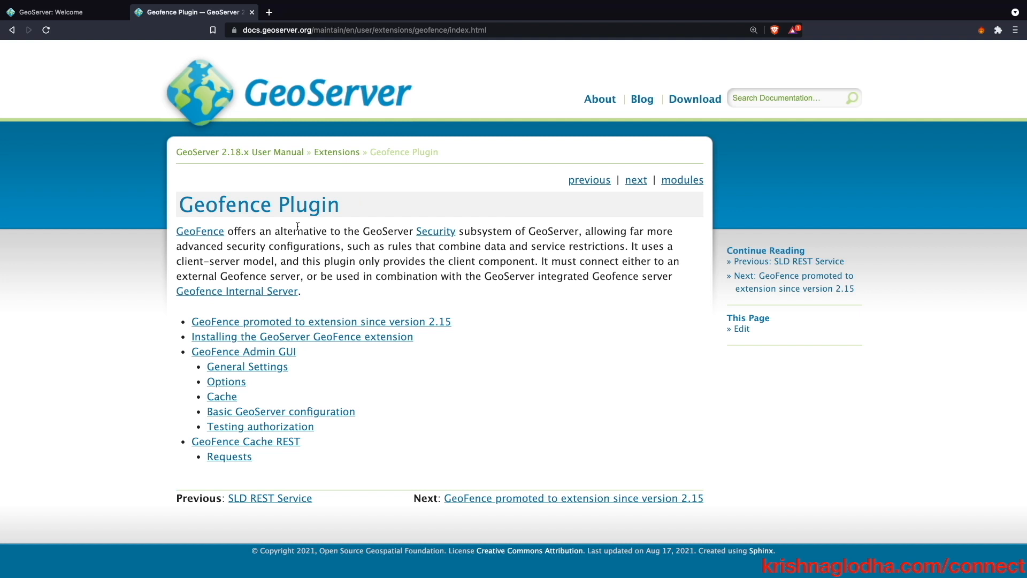
- Open the archived GeoServer 2.18.4 release page and find its GeoFence Client and Server downloads
left_click(689, 106)
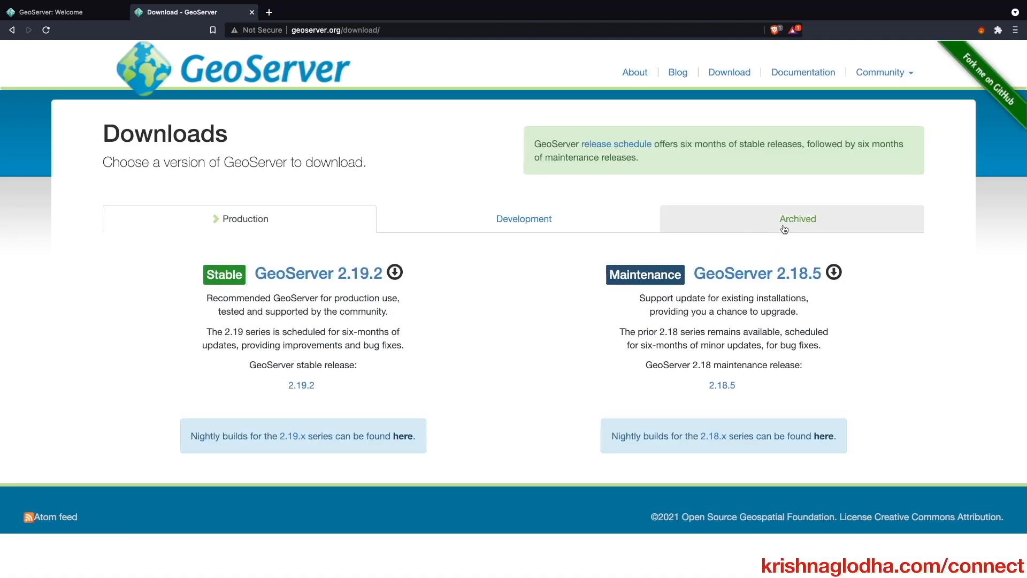
left_click(770, 229)
scroll(472, 324, "down", 3)
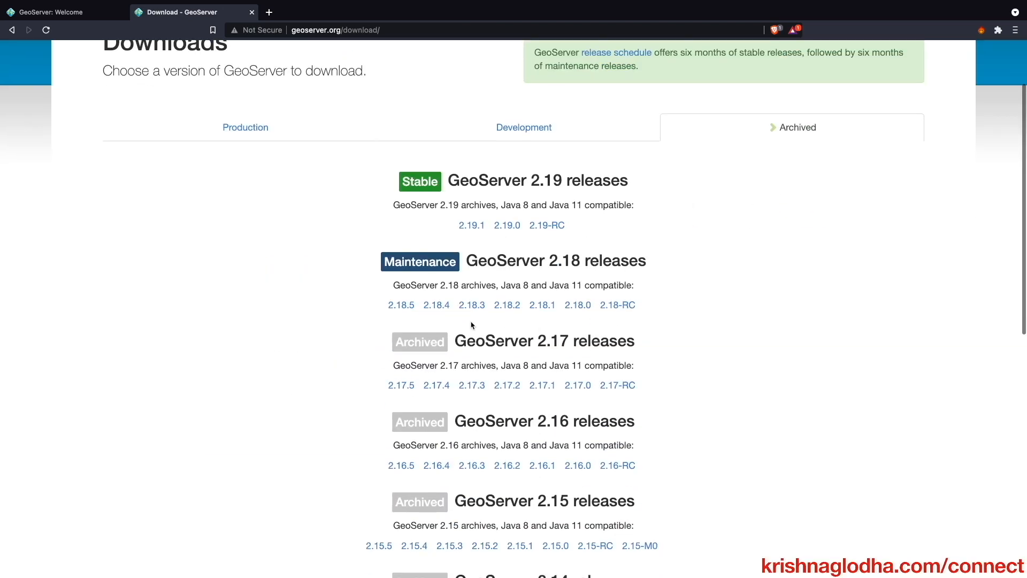
left_click(438, 305)
scroll(439, 311, "down", 8)
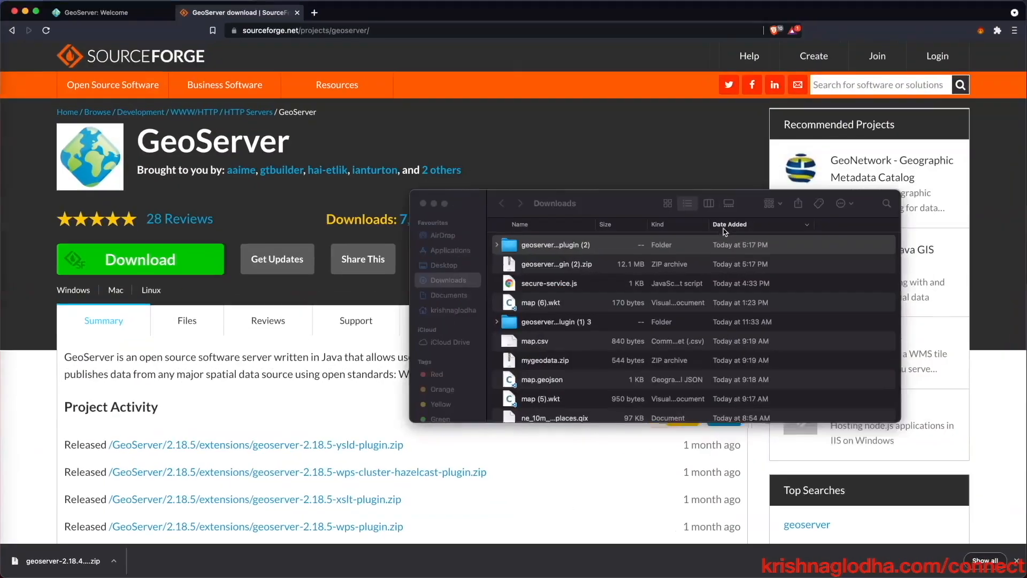
- Open the downloaded GeoFence plugin folder in Finder to see its JAR files
left_click(559, 247)
double_click(560, 246)
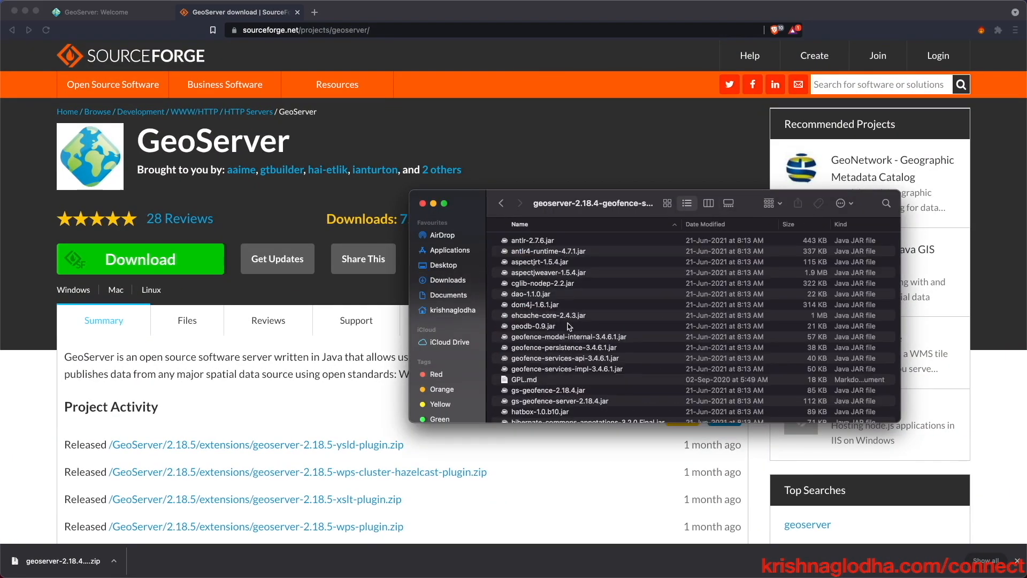
mouse_move(3, 262)
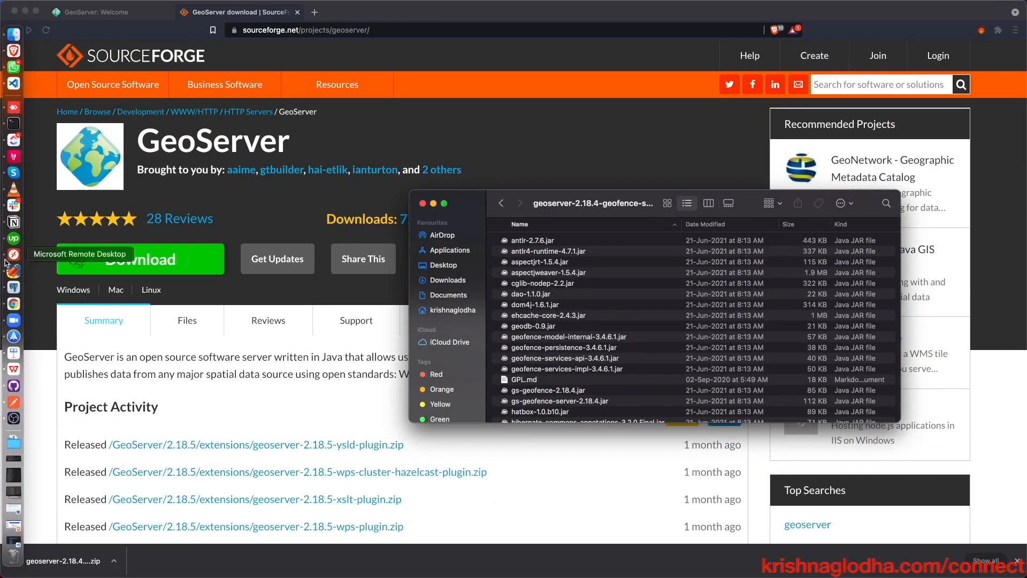
right_click(15, 33)
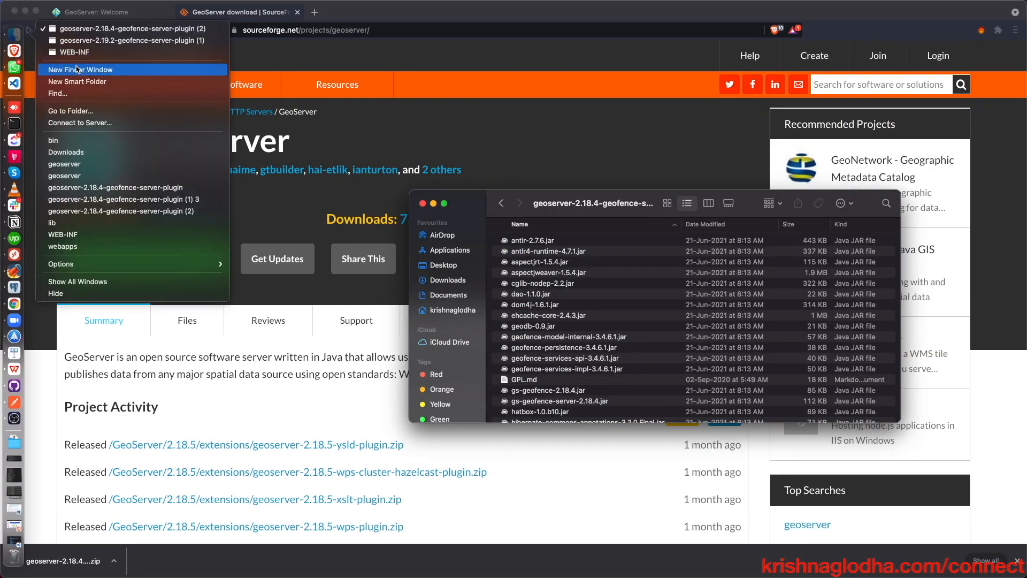
left_click(81, 122)
key("Escape")
- Go to /usr/local and browse geoserver > webapps > geoserver > WEB-INF > lib
right_click(12, 36)
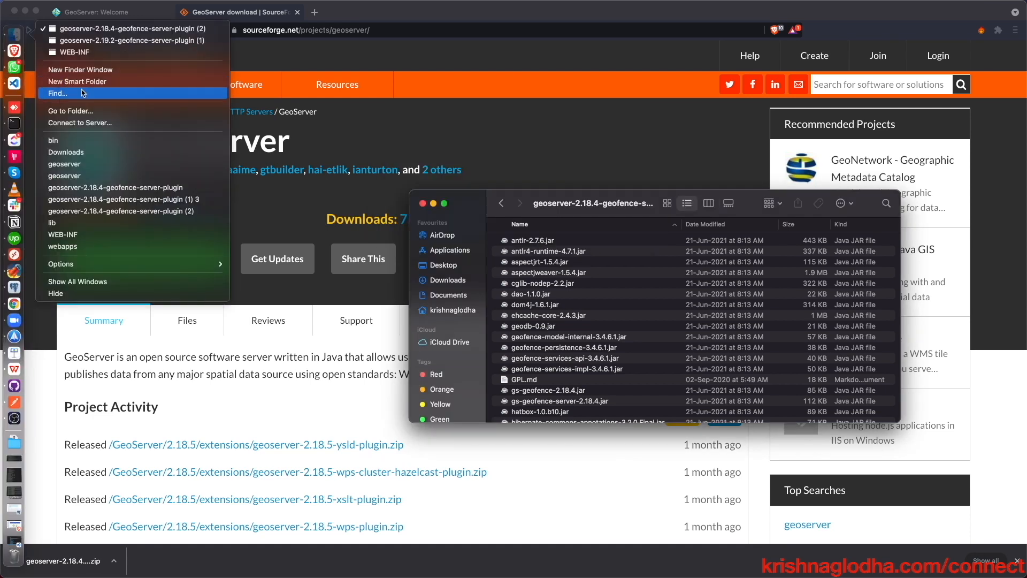
left_click(81, 111)
key("Return")
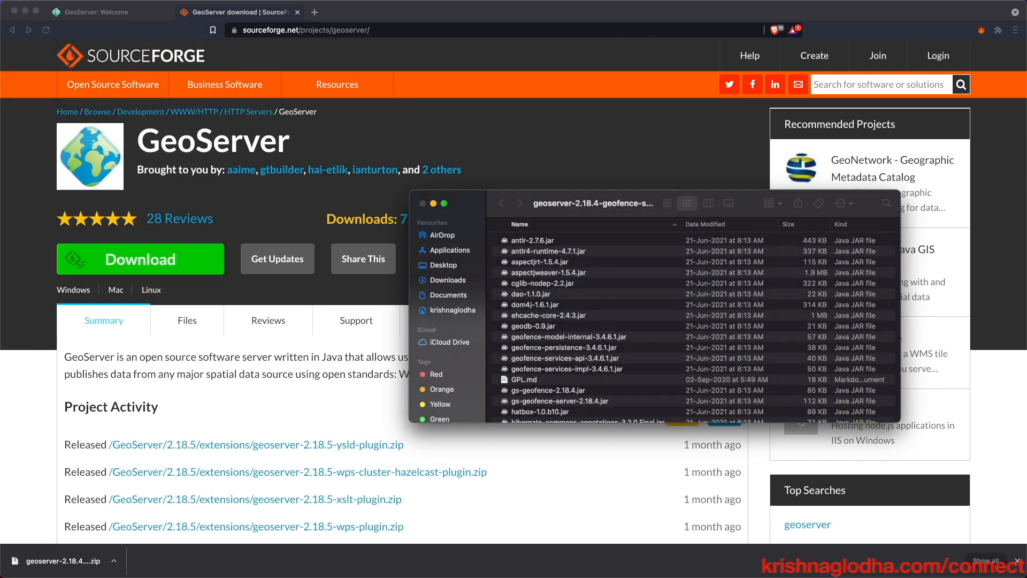
left_click(544, 252)
double_click(544, 252)
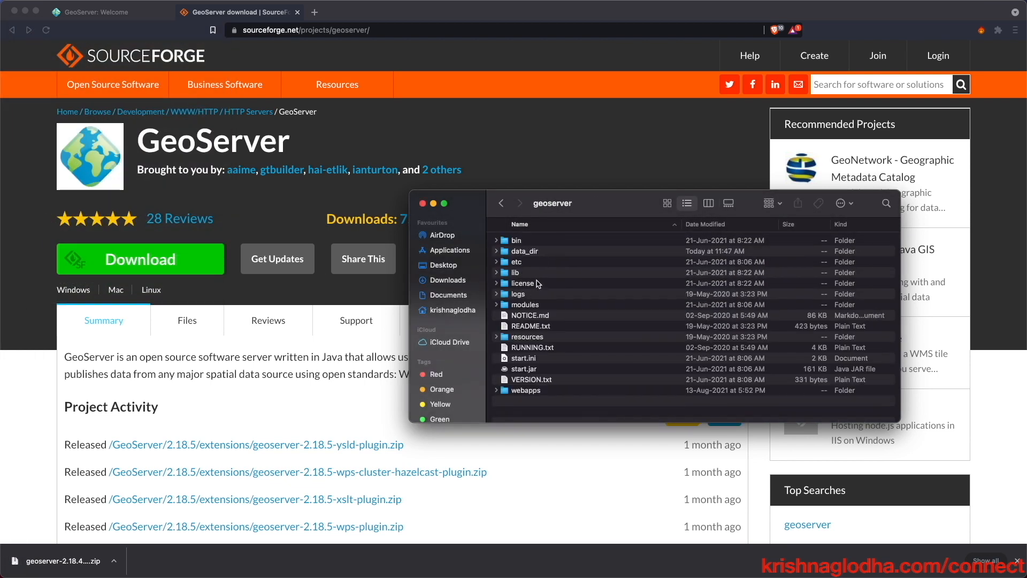
double_click(550, 391)
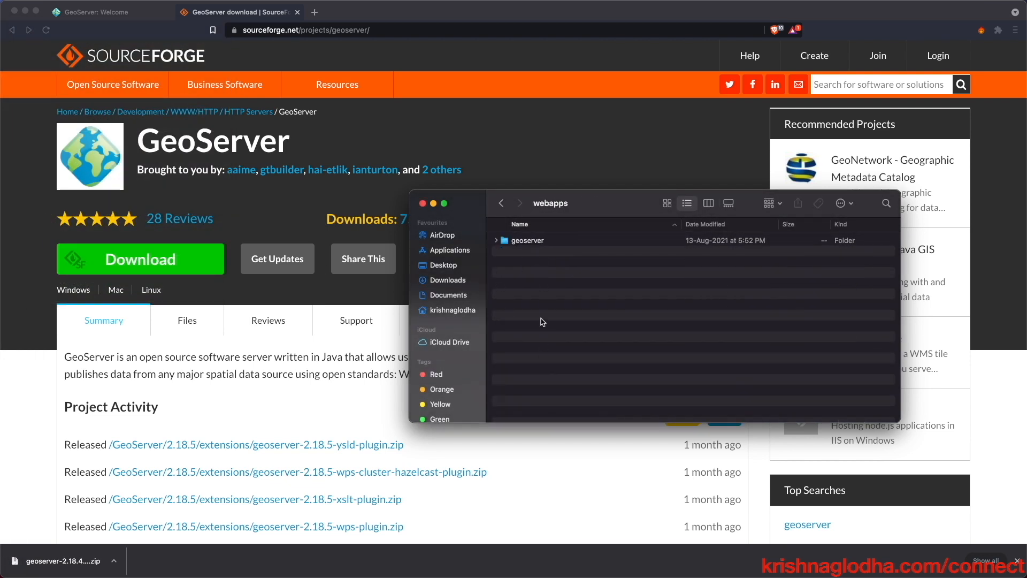
double_click(537, 241)
double_click(538, 252)
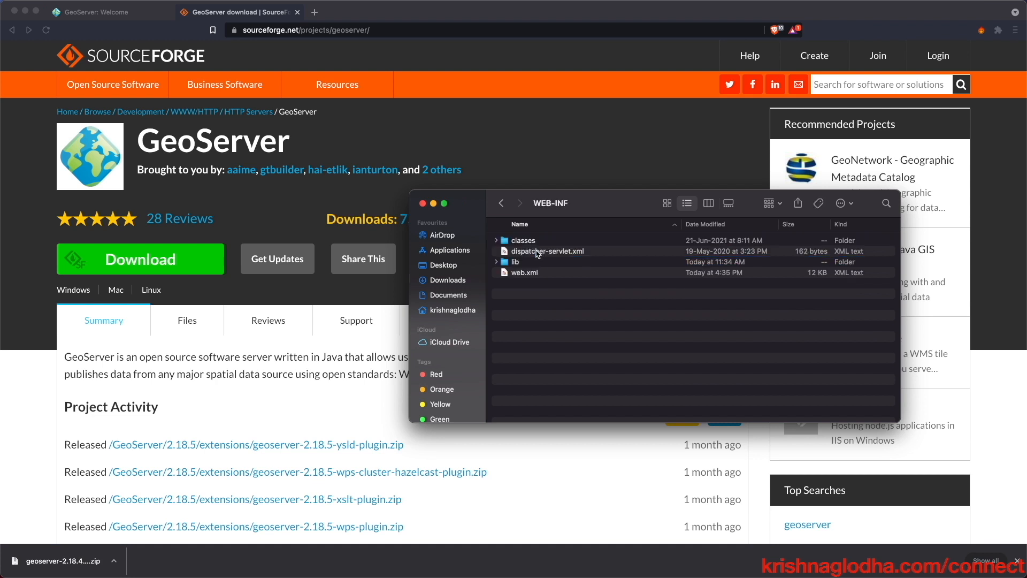
double_click(535, 262)
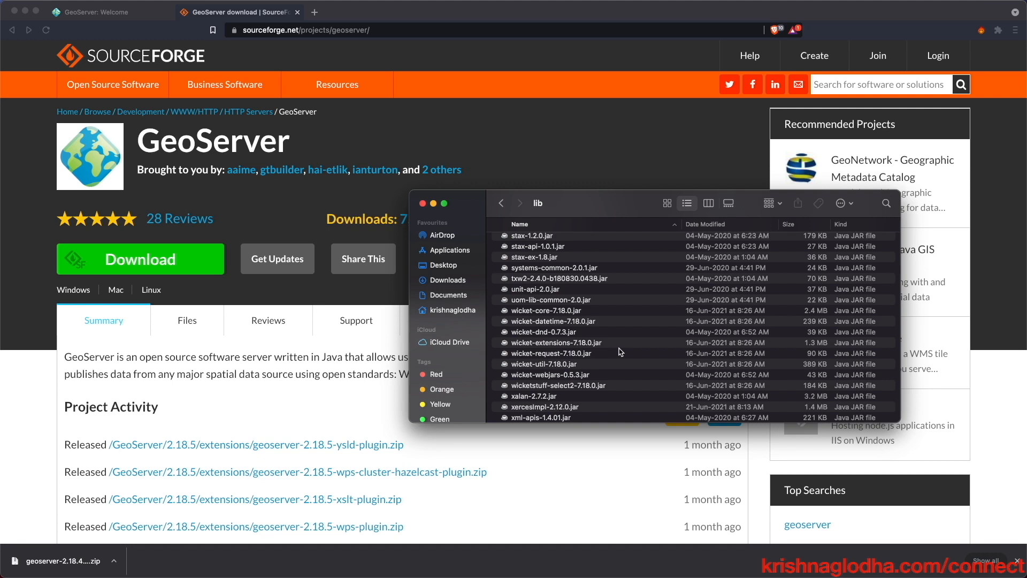
left_click(403, 150)
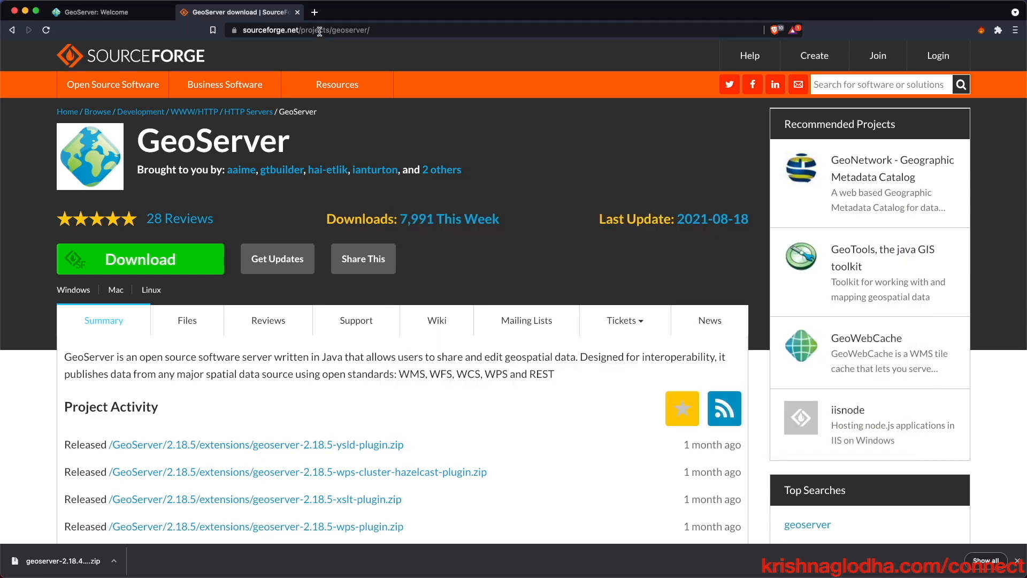
- Close the SourceForge tab and open GeoServer's GeoFence admin page
left_click(298, 12)
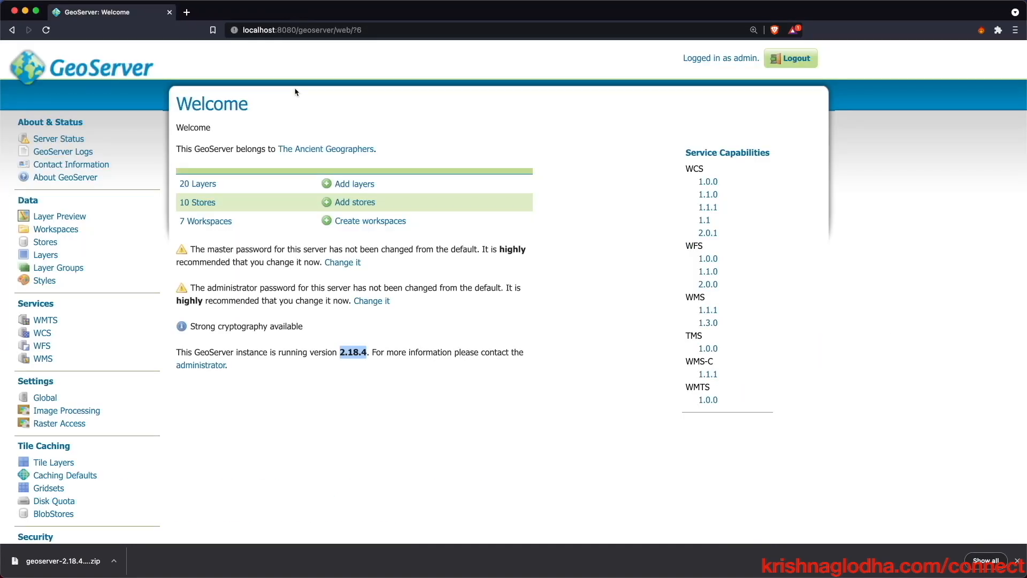
scroll(134, 155, "down", 5)
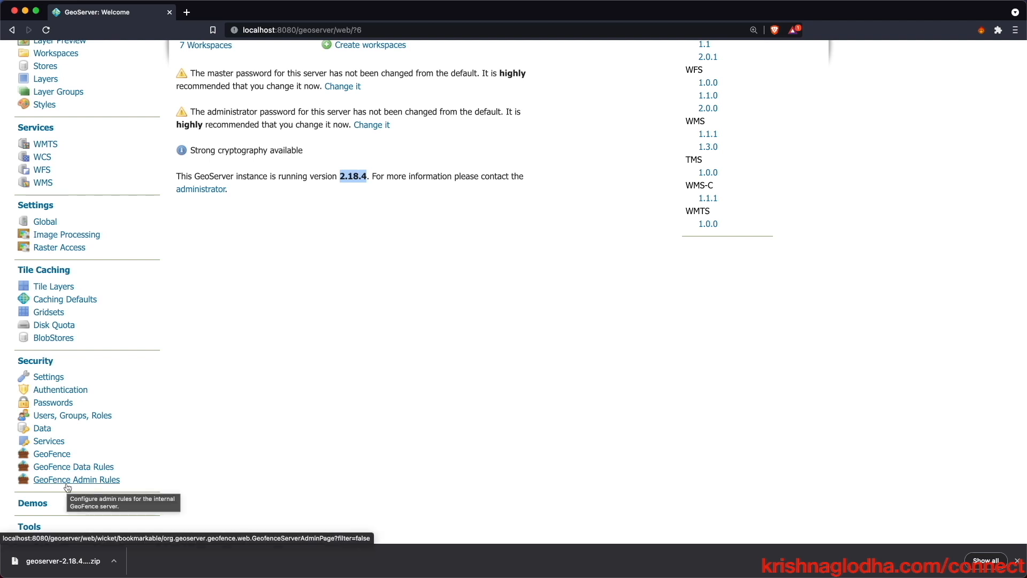
left_click(54, 454)
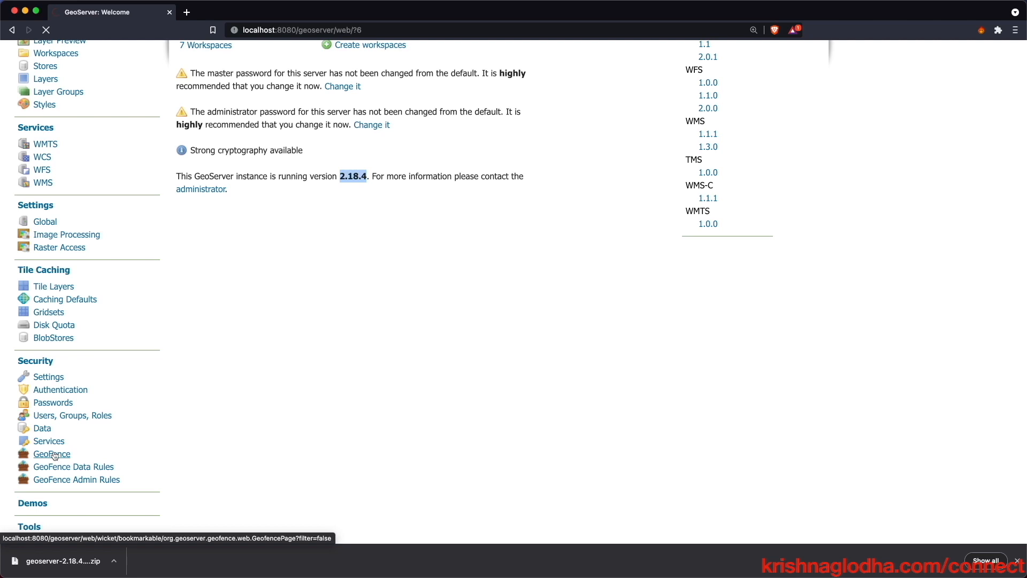
left_click(1017, 561)
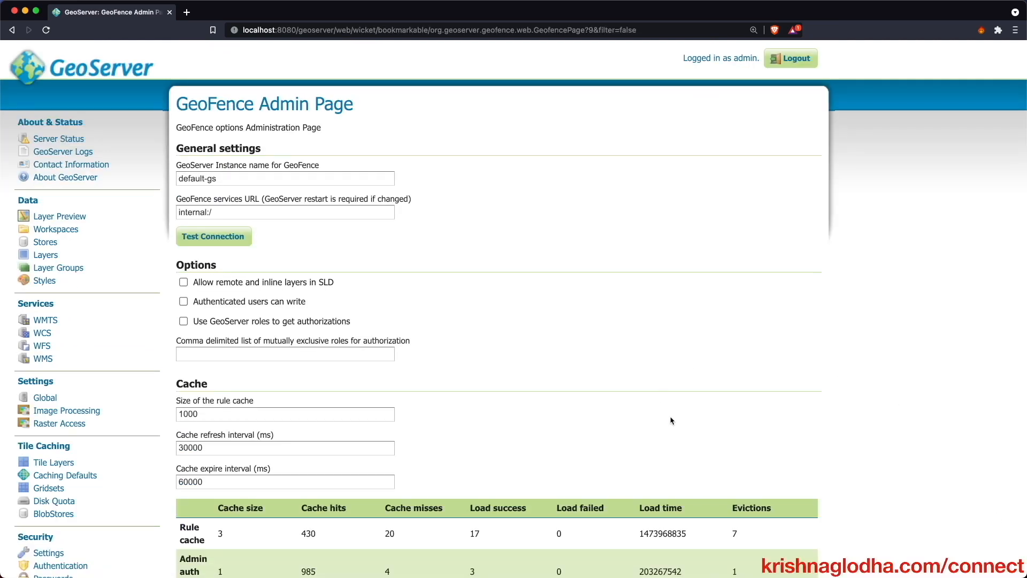
- Test the GeoFence connection, confirm 'Connection successful', and bring up the Layers list
left_click(241, 247)
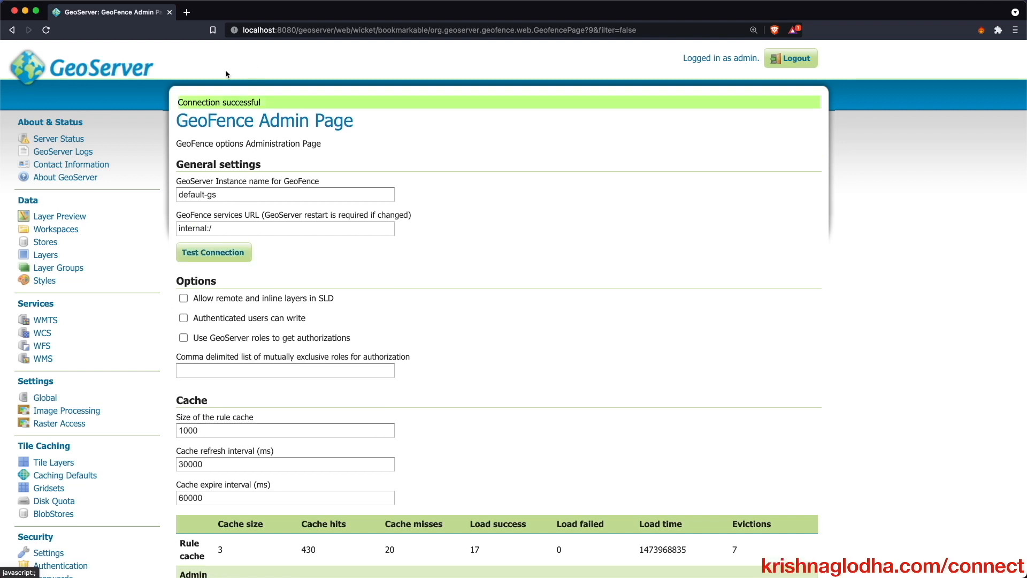
left_click_drag(180, 103, 297, 107)
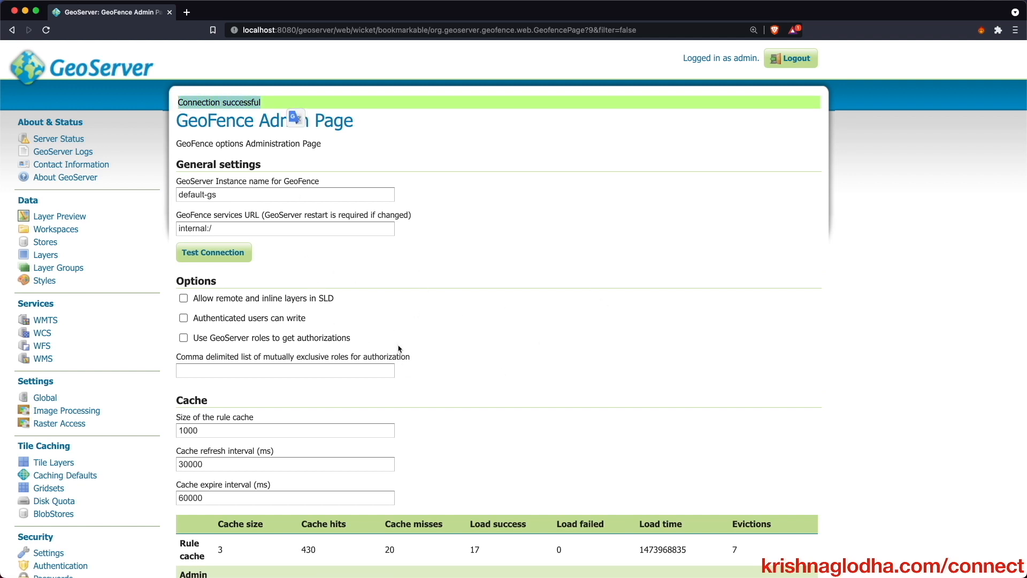
scroll(398, 349, "down", 5)
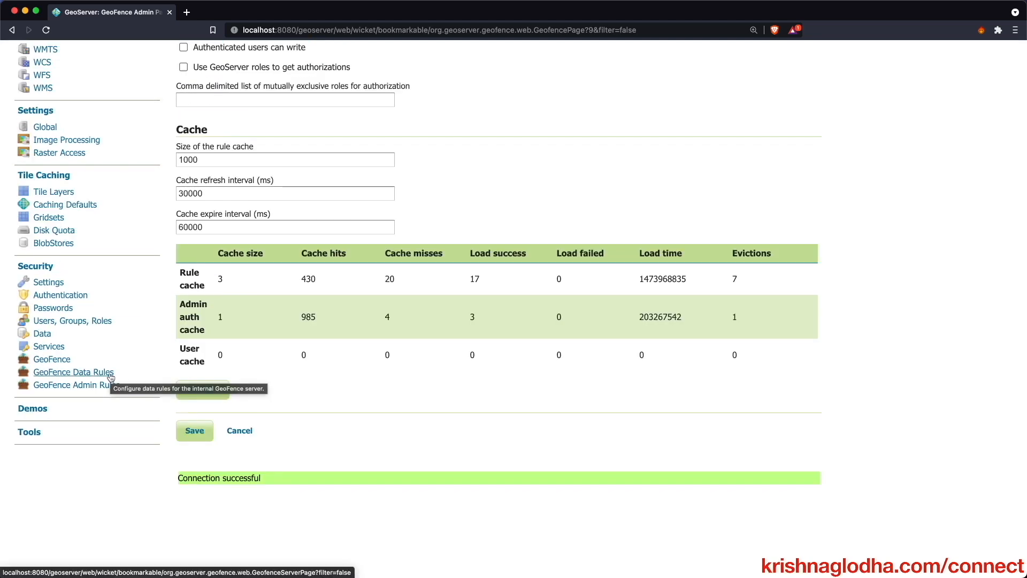
scroll(110, 378, "up", 5)
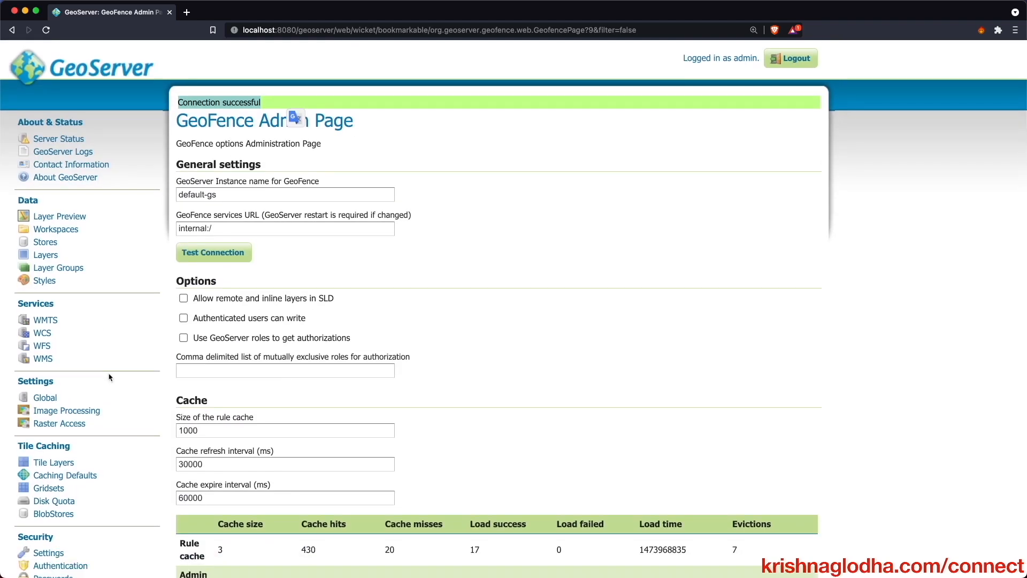
left_click(54, 255)
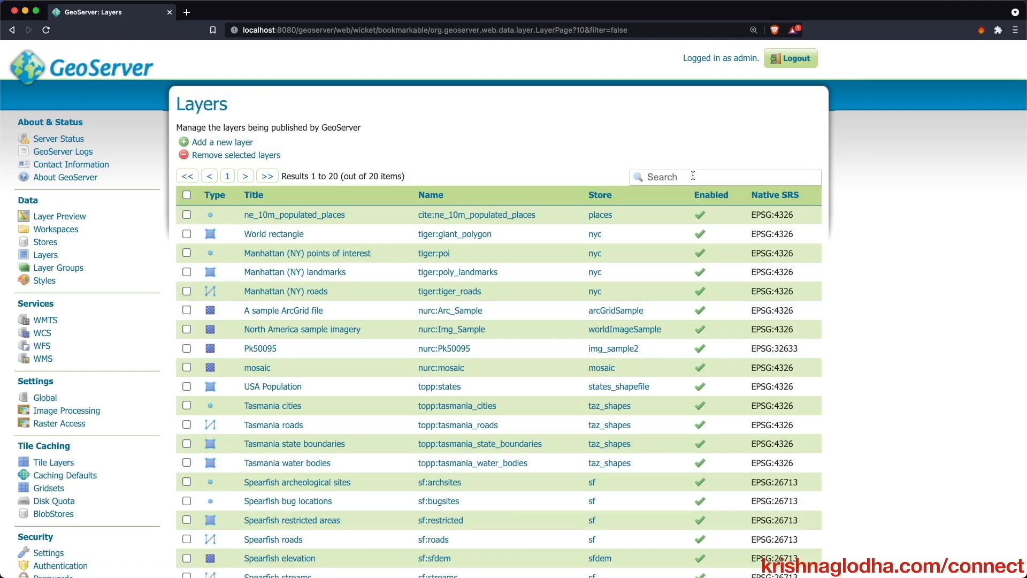
- Search the layers for 'places' and open the ne_10m_populated_places layer settings
left_click(637, 182)
type("places")
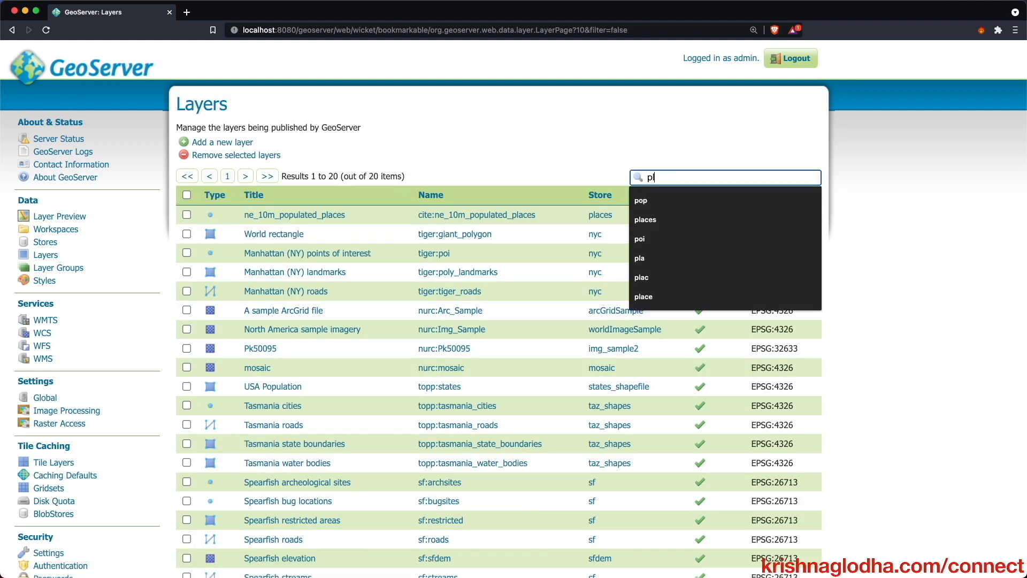
key("Return")
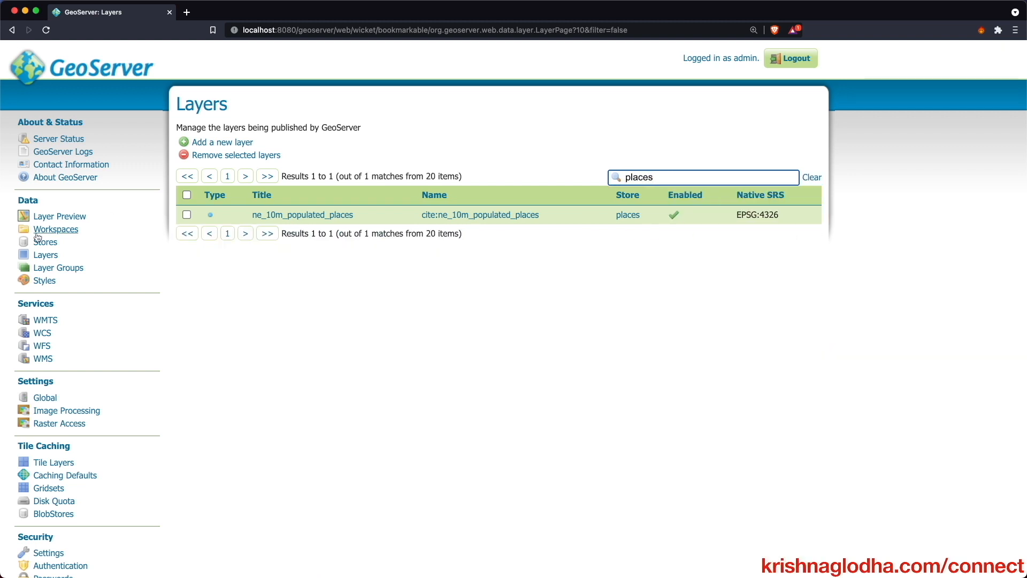
left_click(296, 221)
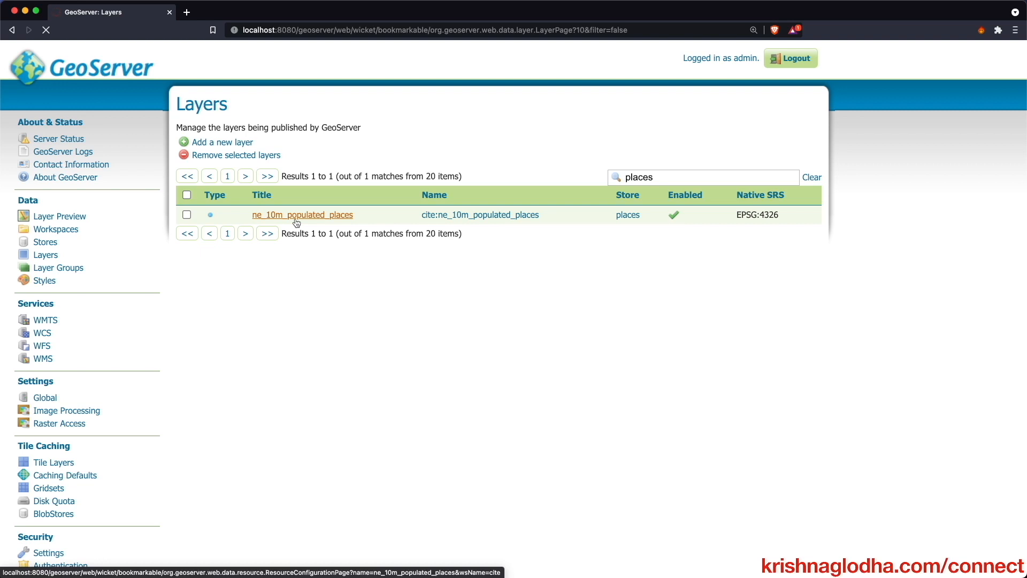
- Preview ne_10m_populated_places on an interactive OpenLayers map in a new tab
left_click(78, 219, "super")
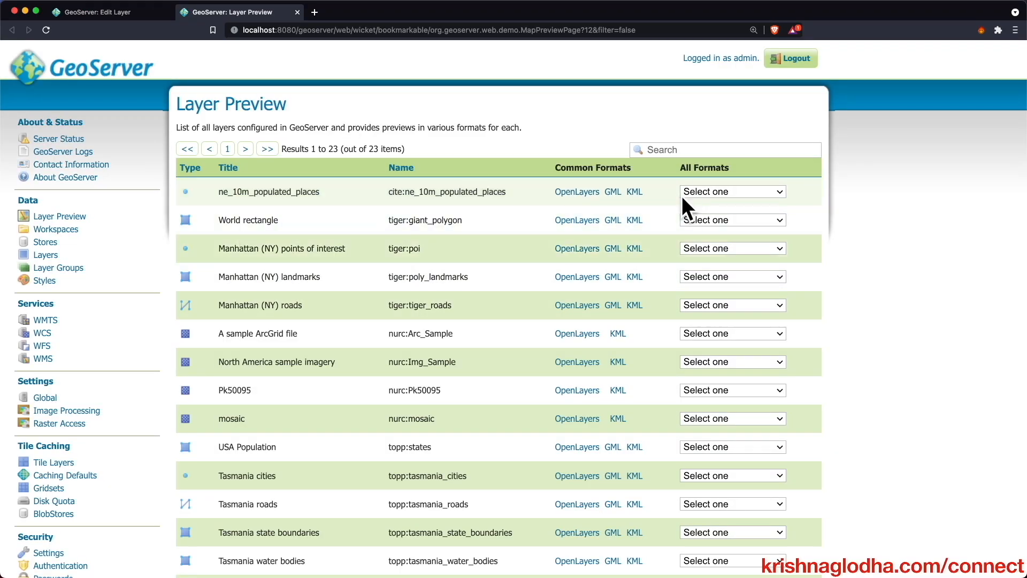
left_click(559, 197)
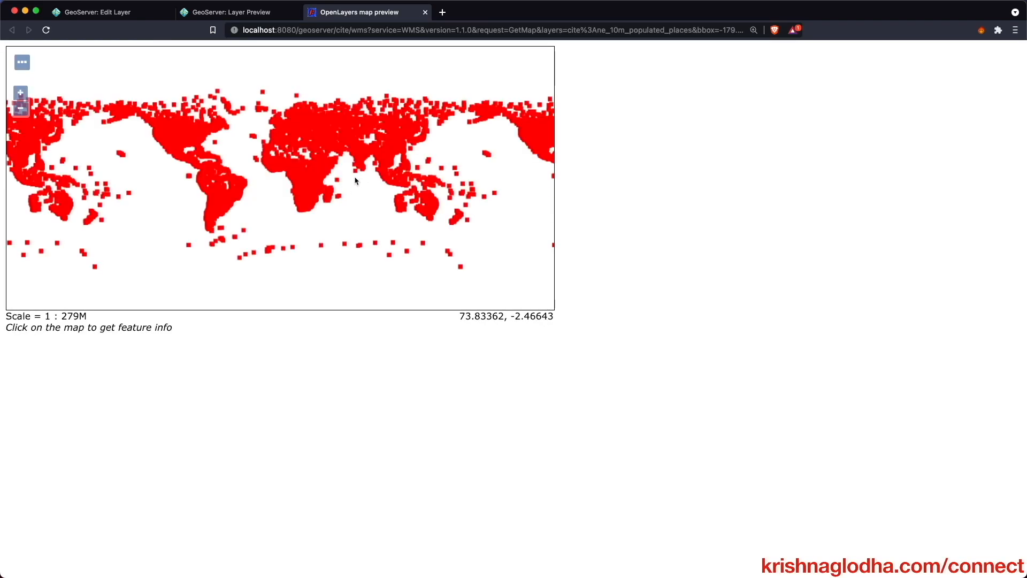
scroll(302, 179, "up", 1)
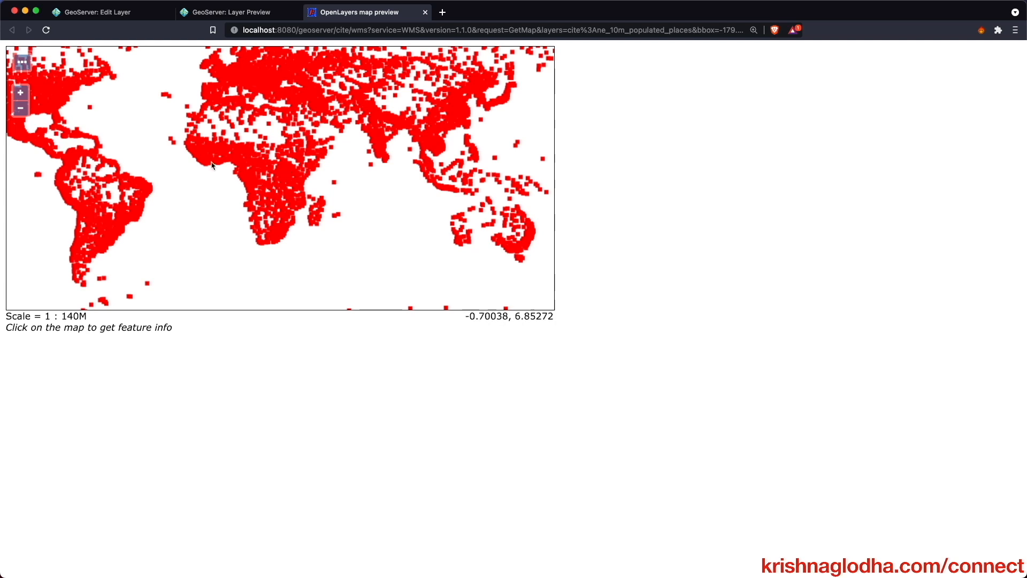
- Review the ne_10m_populated_places edit page, then return to the OpenLayers map preview
left_click(207, 13)
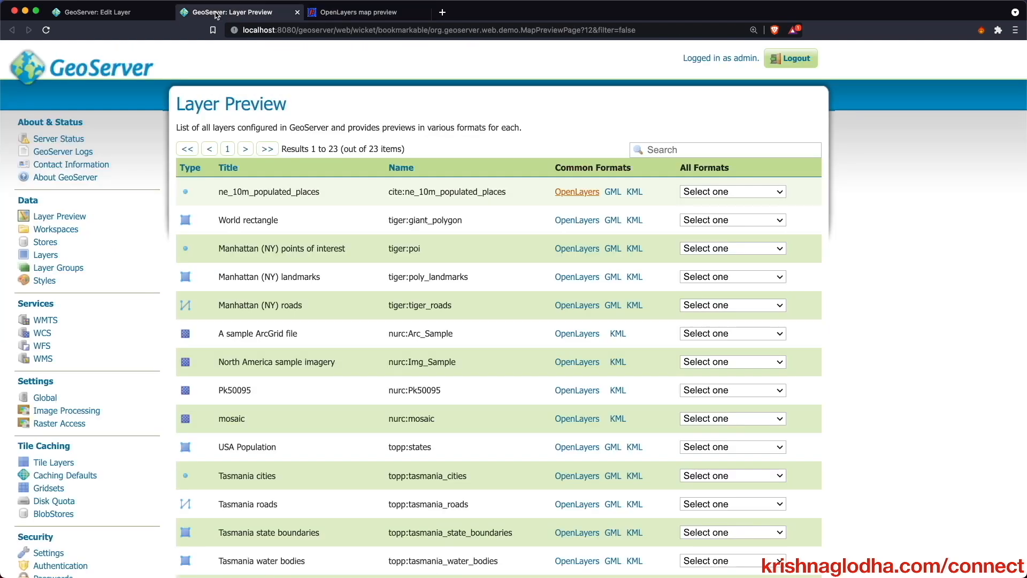
left_click(143, 9)
scroll(414, 377, "down", 20)
scroll(414, 380, "down", 20)
scroll(351, 454, "down", 15)
scroll(394, 466, "up", 16)
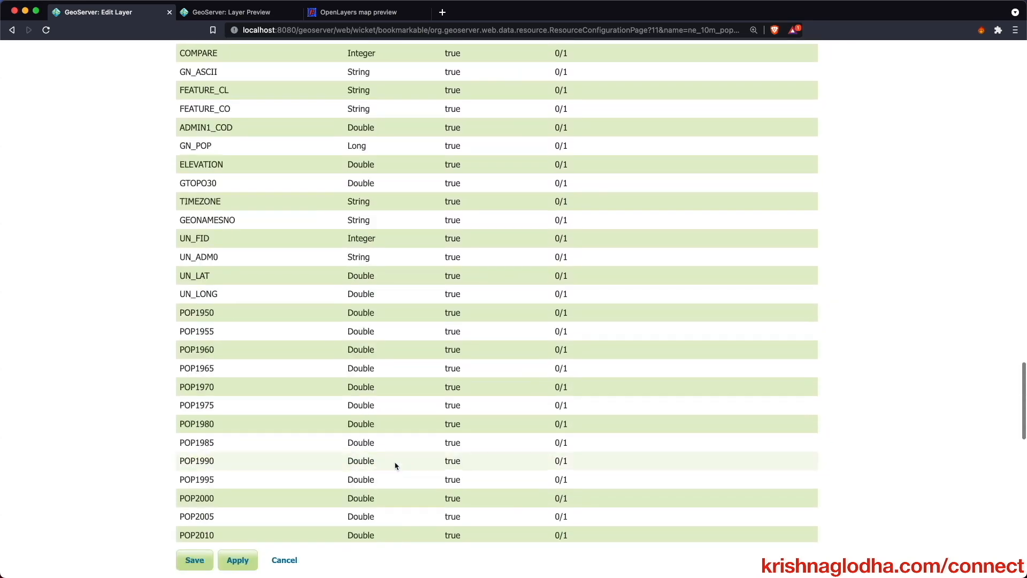
scroll(396, 465, "up", 20)
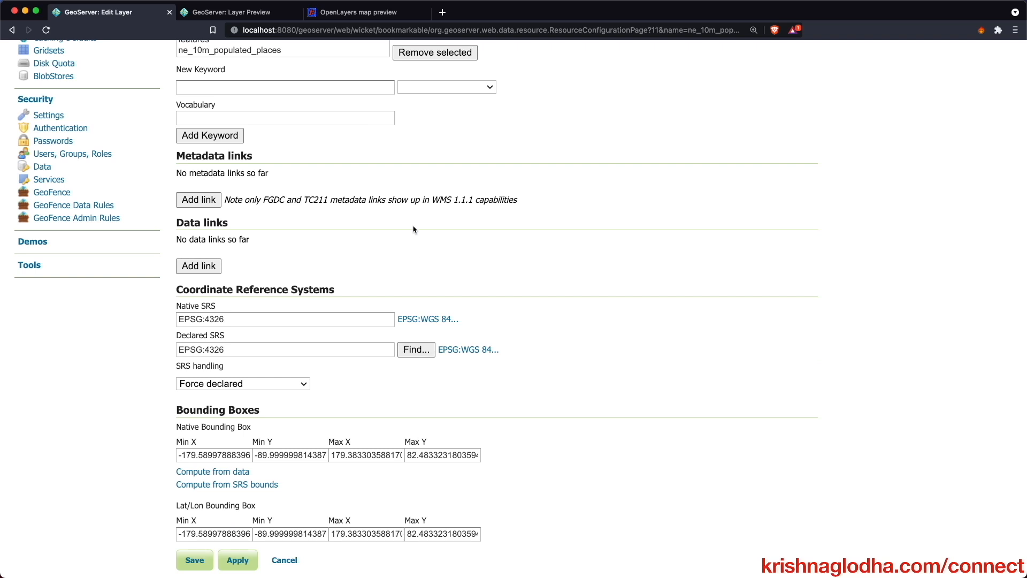
left_click(363, 12)
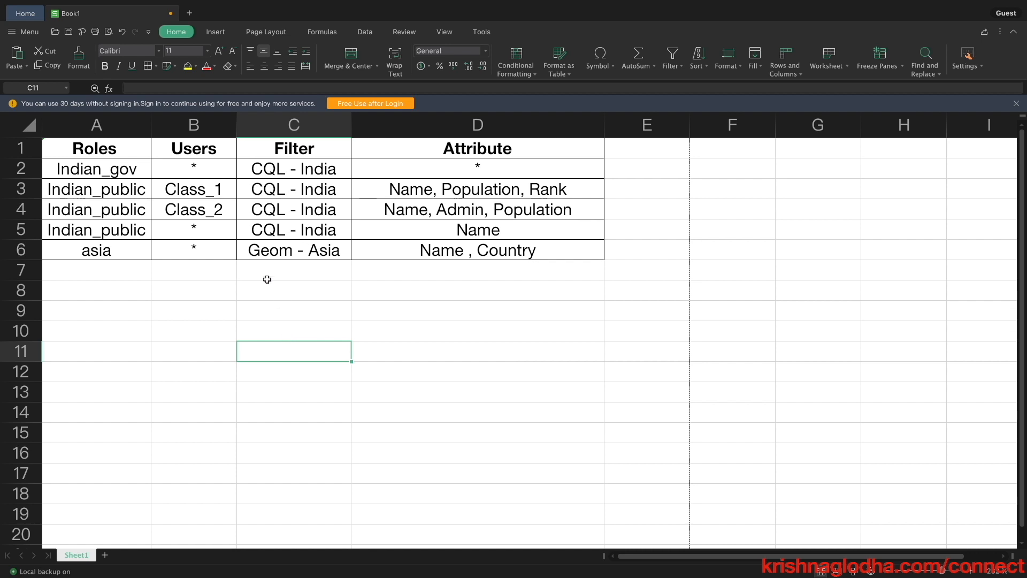
- Point out the Indian_gov role row in the spreadsheet's access-rule plan
left_click(127, 172)
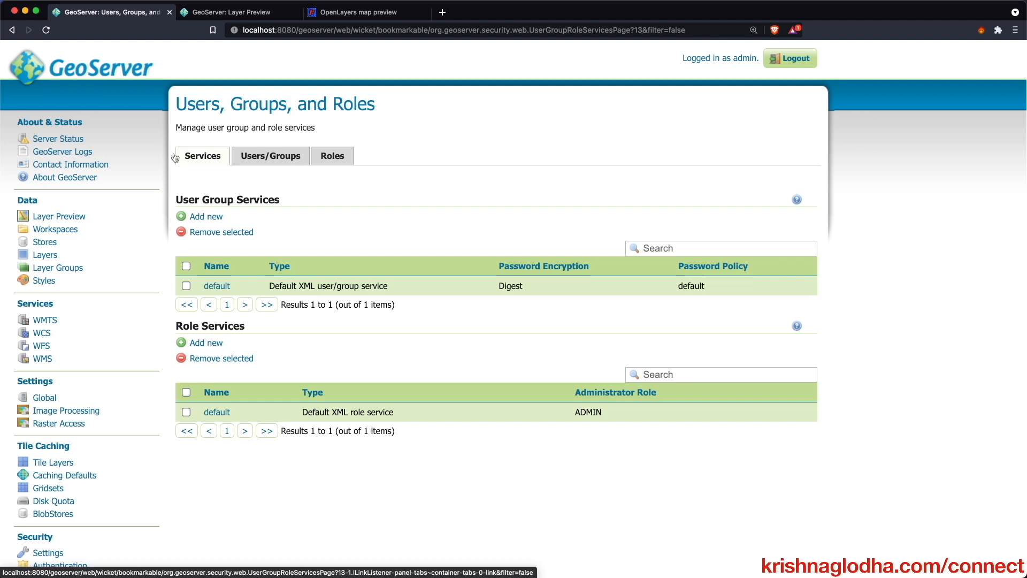
- Add the roles indian_gov and indian_public to the default role service
left_click(323, 155)
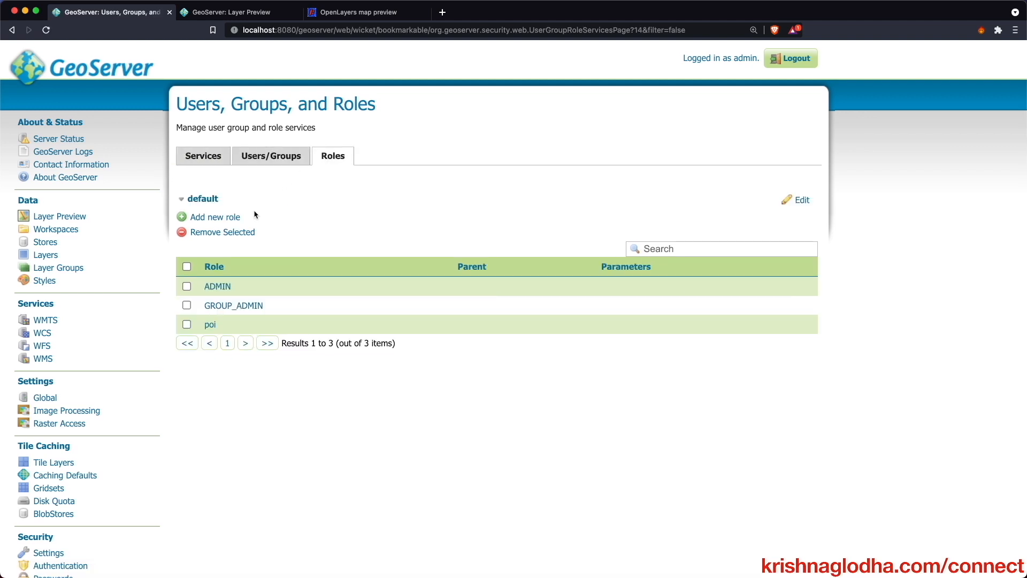
left_click(218, 217)
left_click(293, 167)
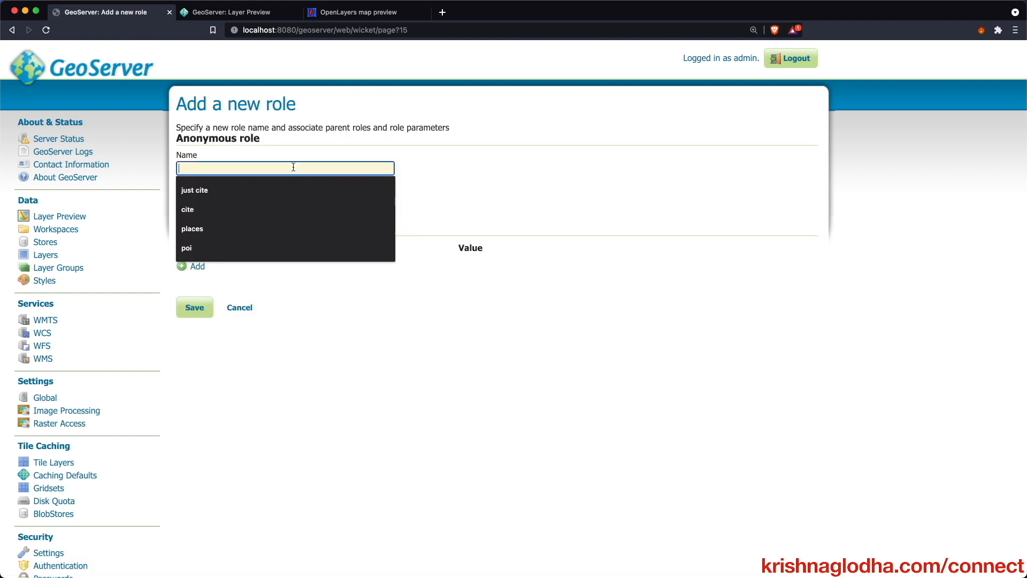
type("india")
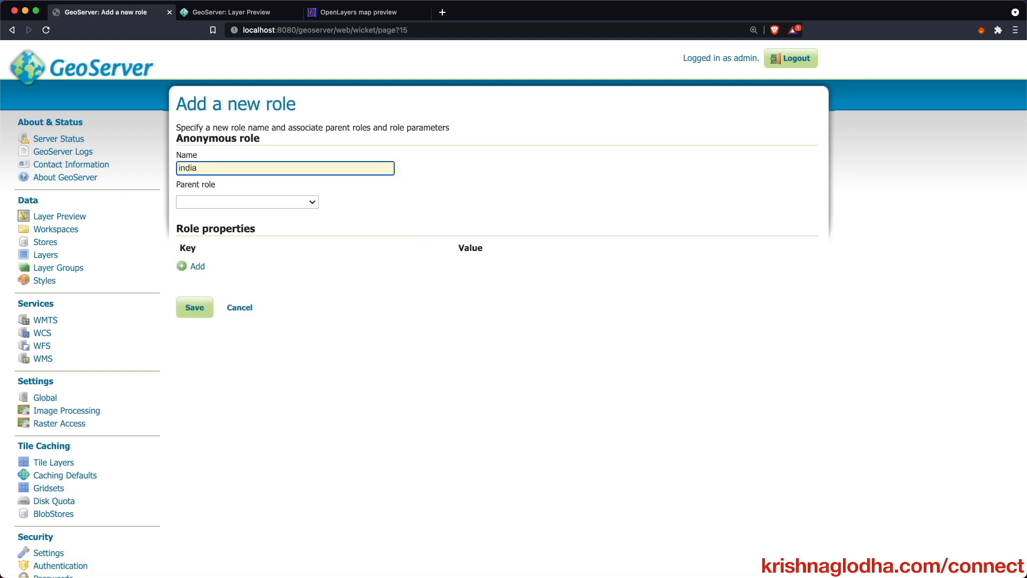
type("n_gov")
left_click(195, 307)
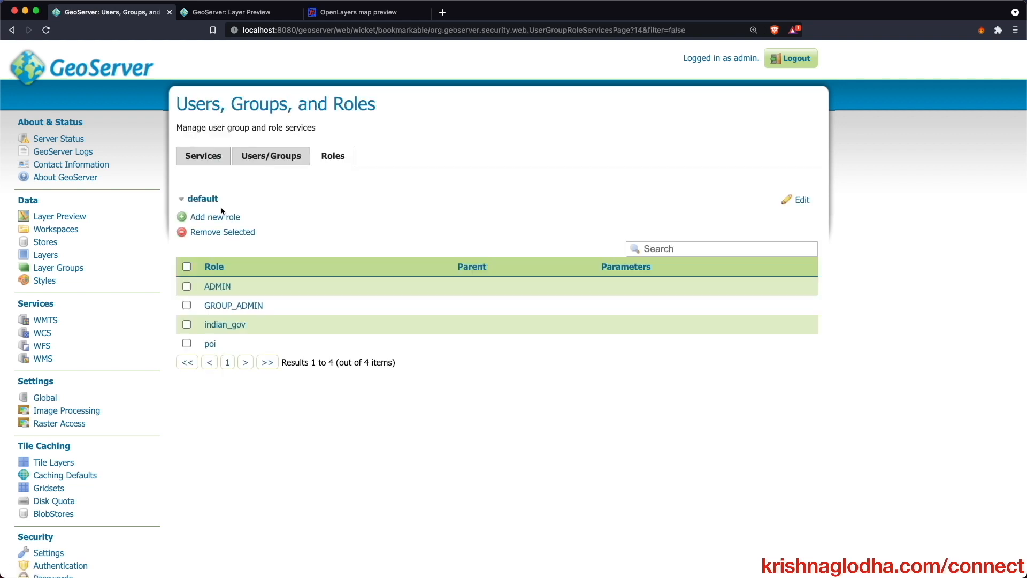
left_click(223, 216)
left_click(225, 167)
type("indian_pub")
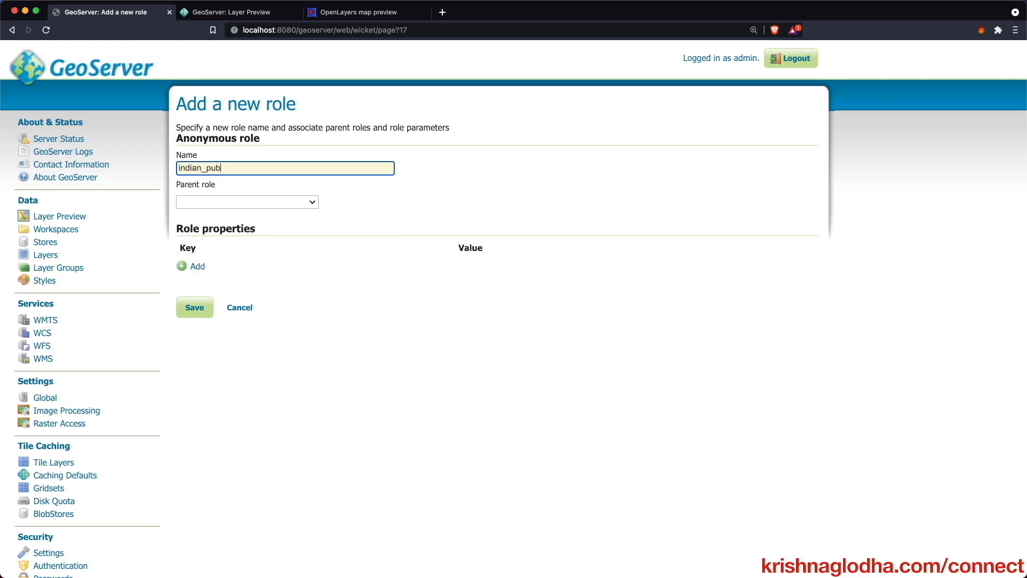
type("lic")
key("Return")
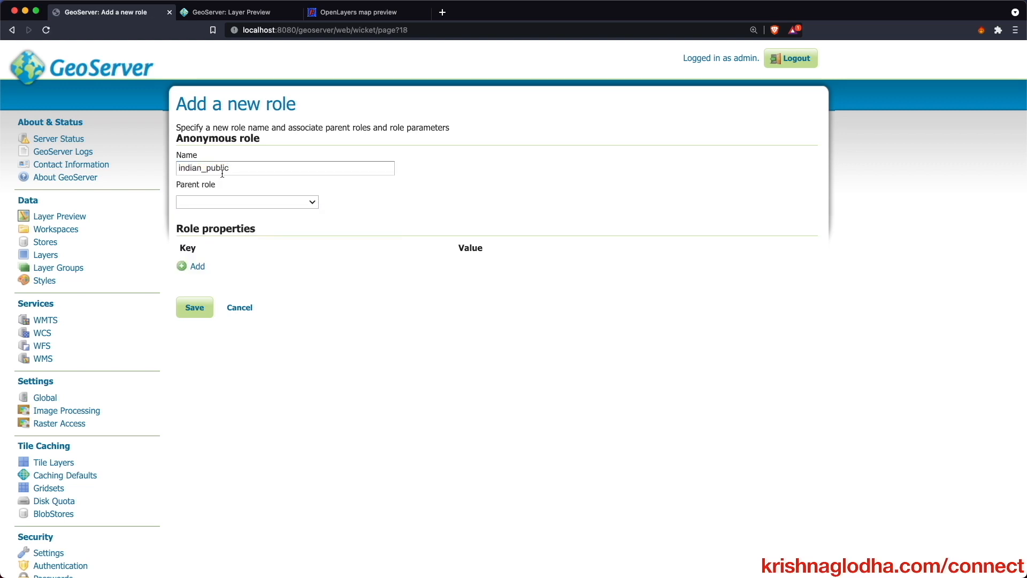
left_click(193, 304)
- Add the asian role to the default role service
left_click(219, 217)
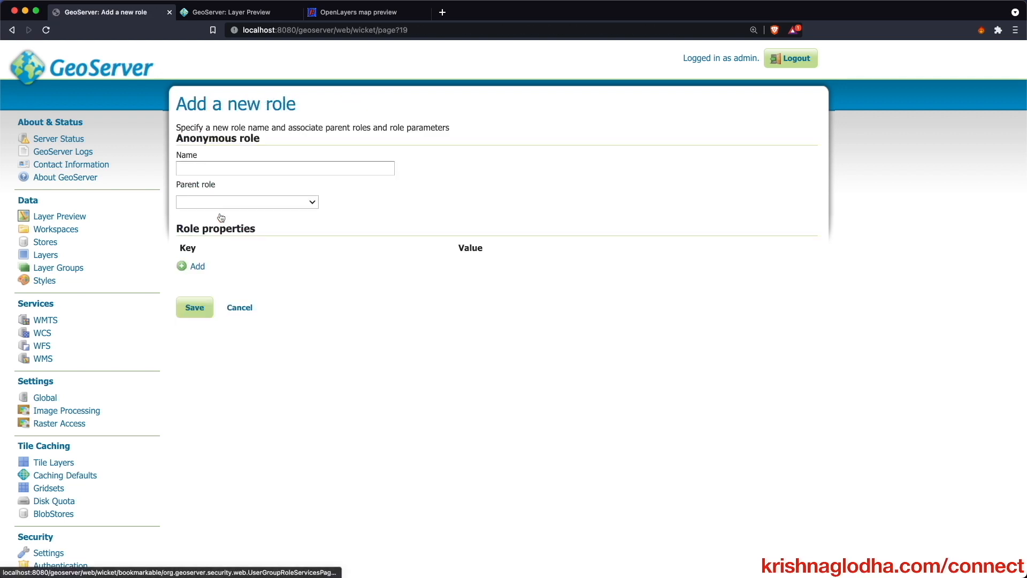
left_click(238, 165)
type("asian")
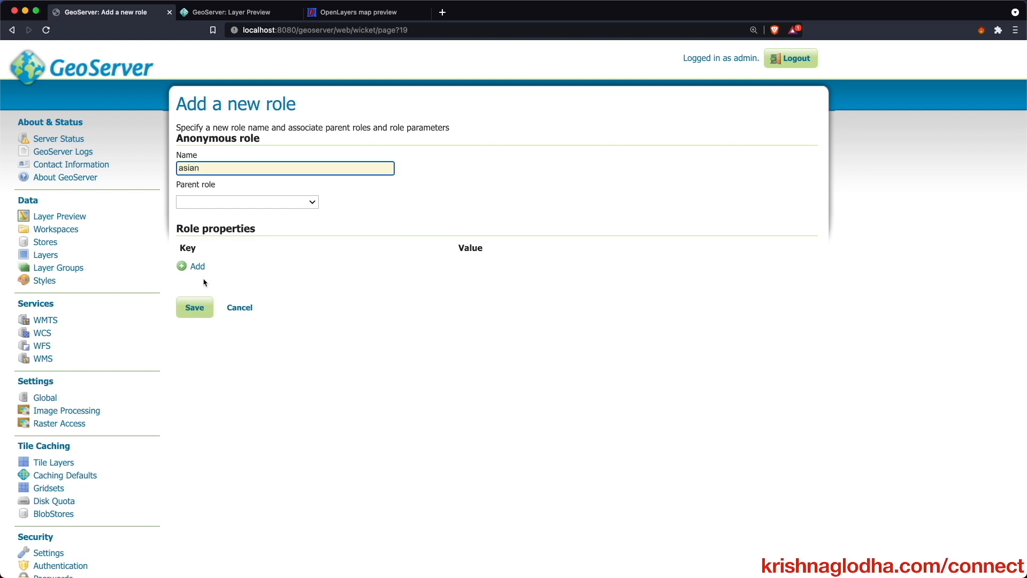
left_click(198, 304)
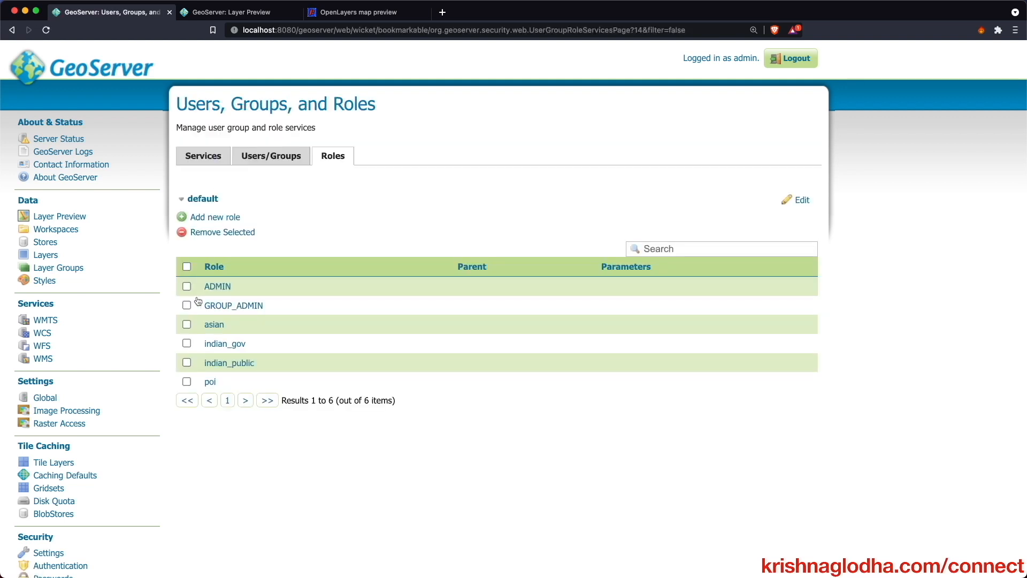
left_click(274, 152)
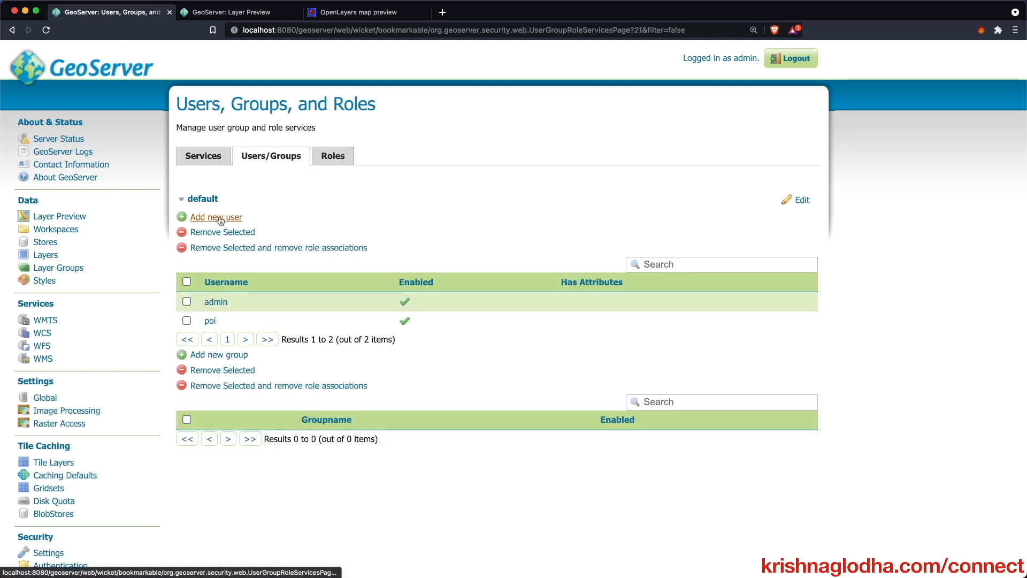
- Create user gov with a password and the indian_gov role
left_click(220, 220)
left_click(223, 163)
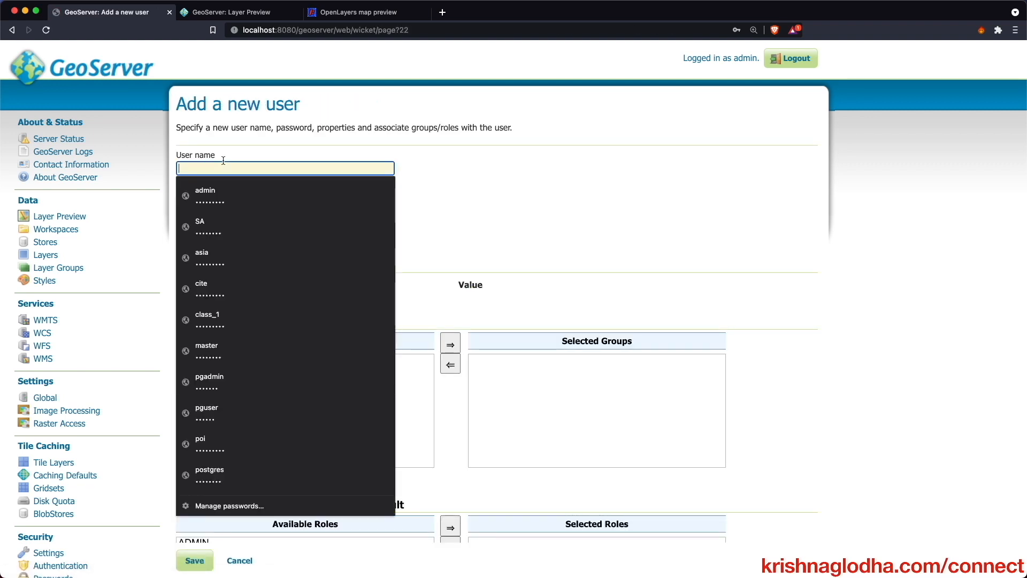
type("gov")
key("Tab")
key("Tab")
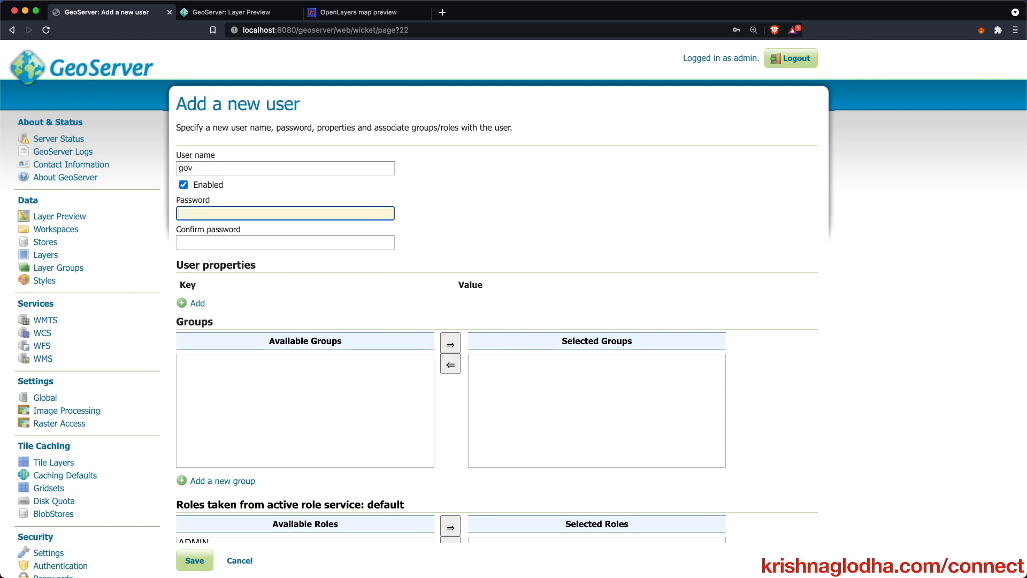
type("•••••••••")
key("Tab")
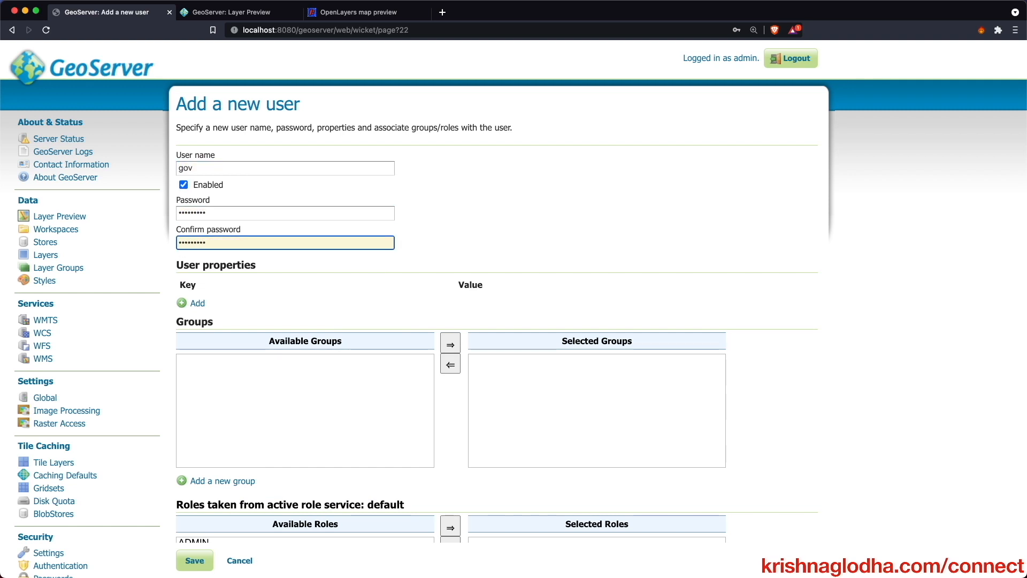
type("•••••••••")
scroll(246, 268, "down", 6)
left_click(214, 284)
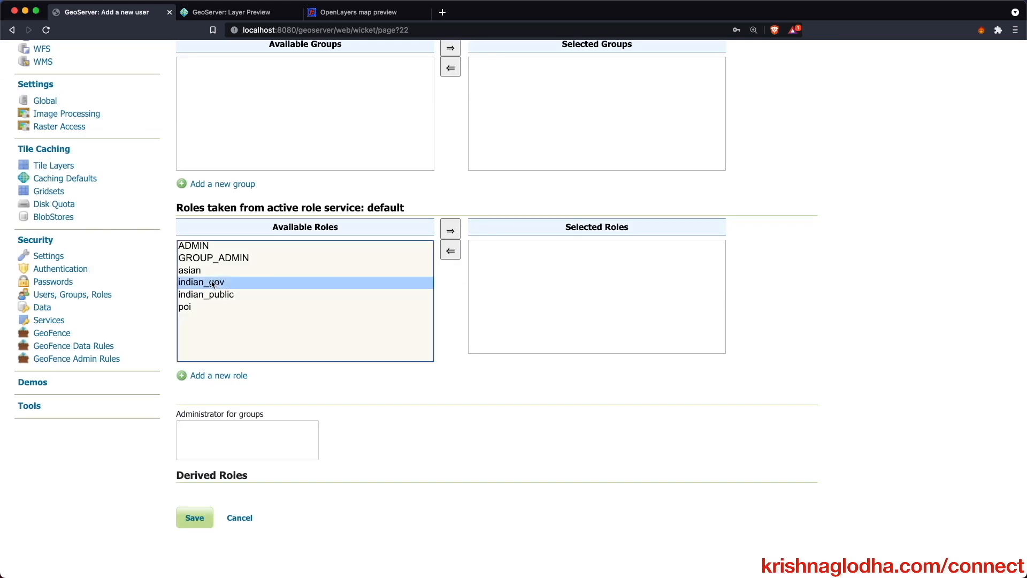
left_click(450, 231)
left_click(198, 518)
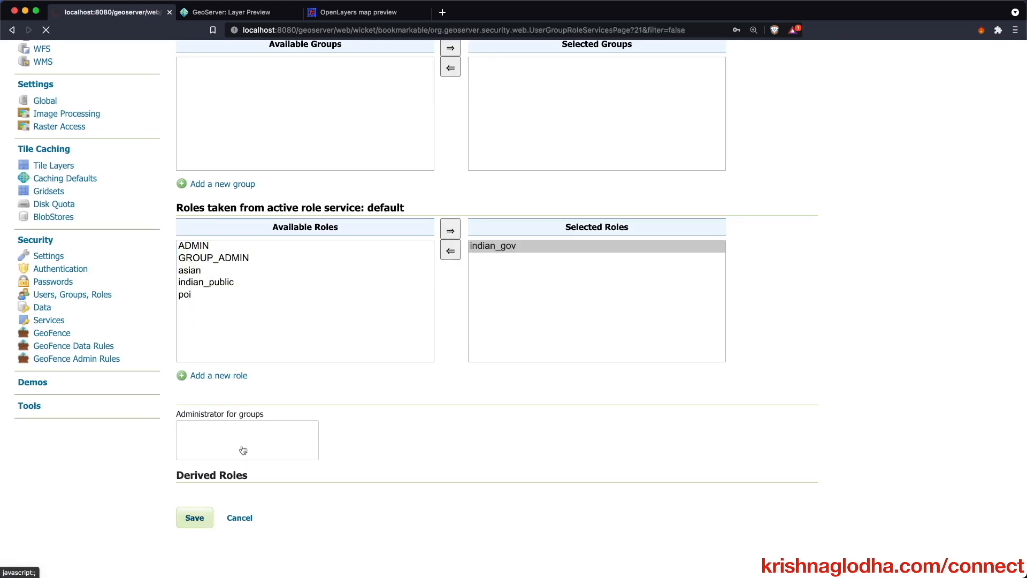
left_click(775, 122)
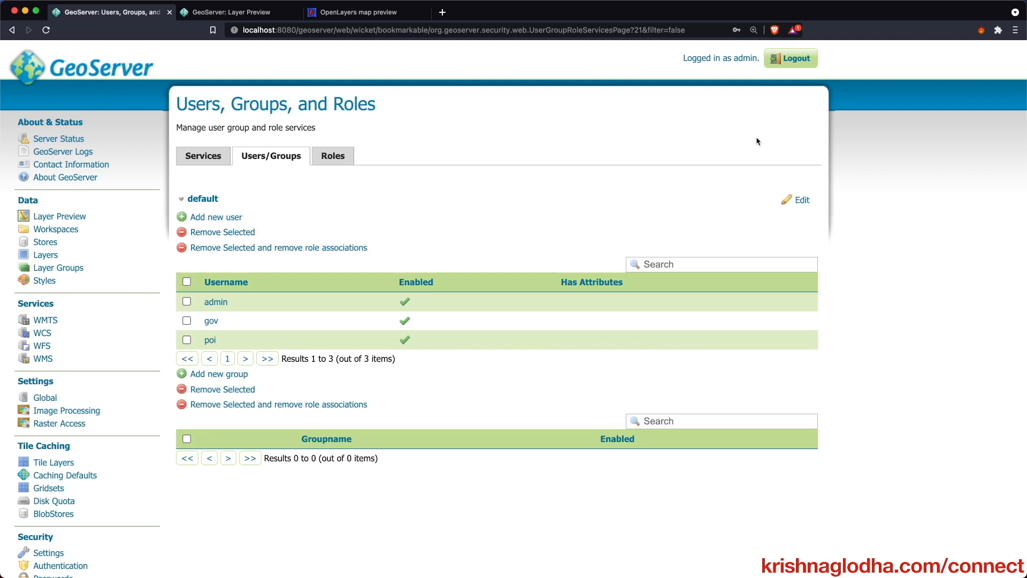
- Create user class_1 with a password and the indian_public role
left_click(229, 218)
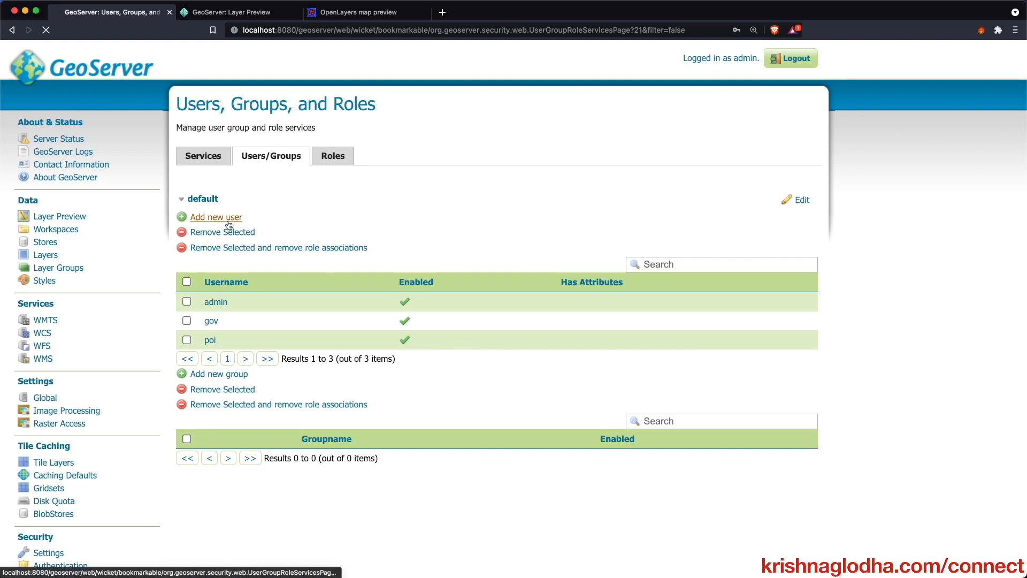
left_click(221, 168)
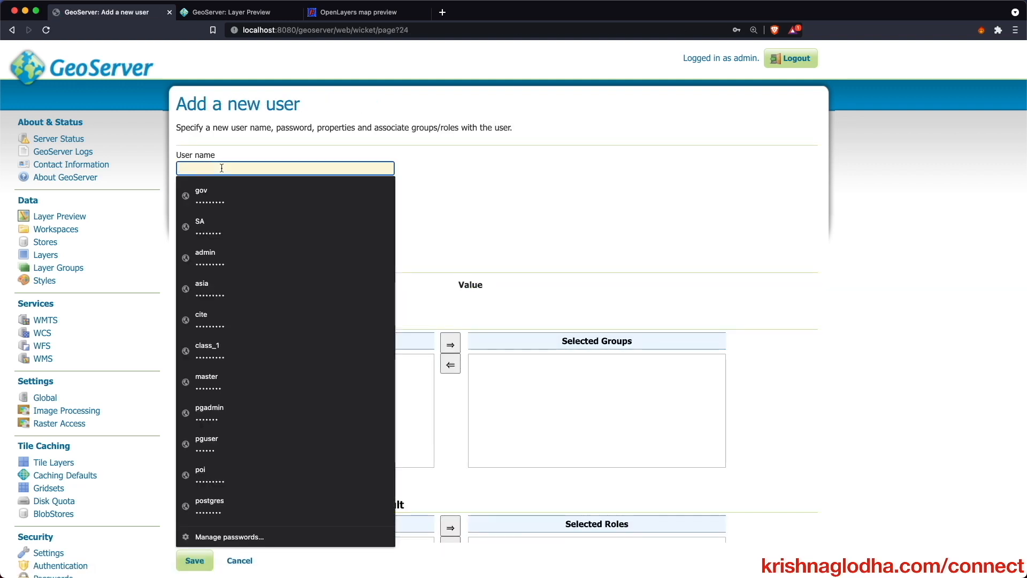
type("class_1")
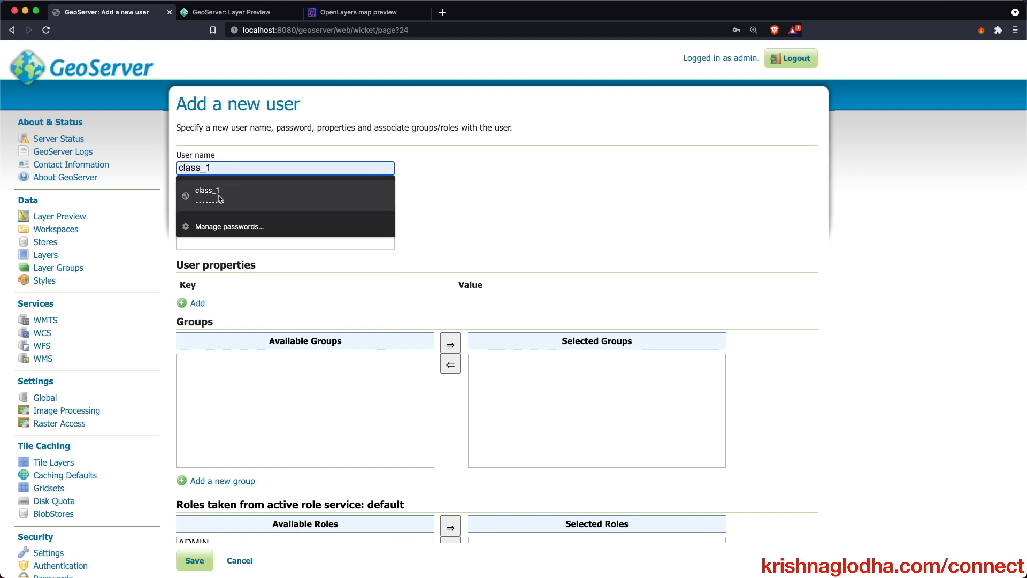
left_click(214, 197)
double_click(216, 214)
type("••••")
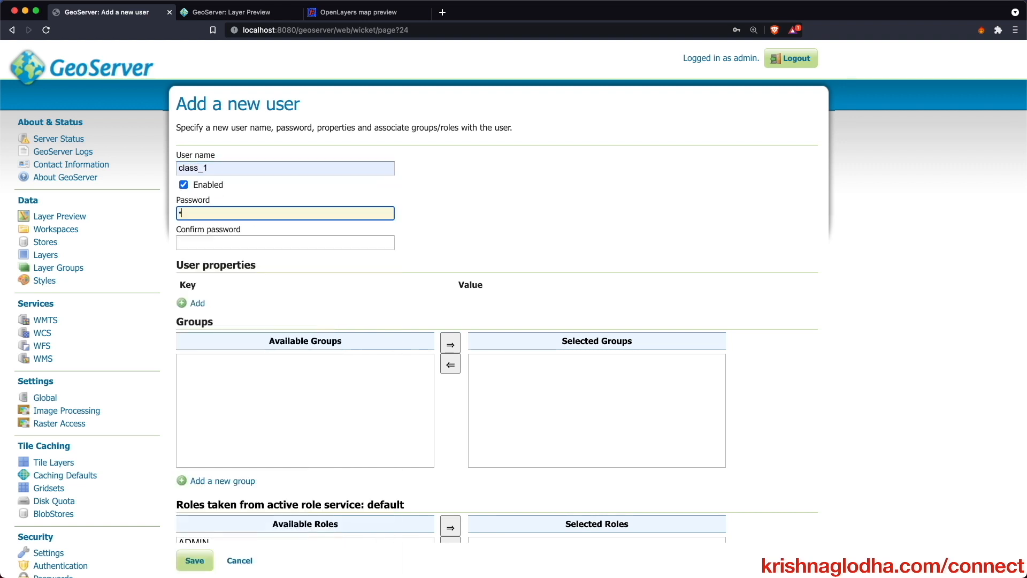
type("•")
key("Tab")
type("•")
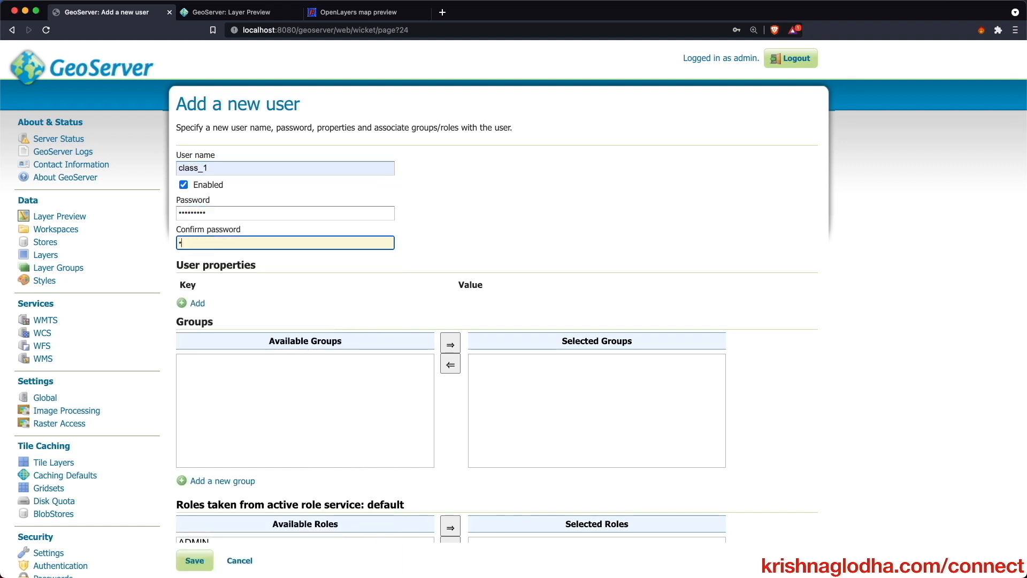
type("•••••••")
scroll(263, 364, "down", 5)
left_click(227, 394)
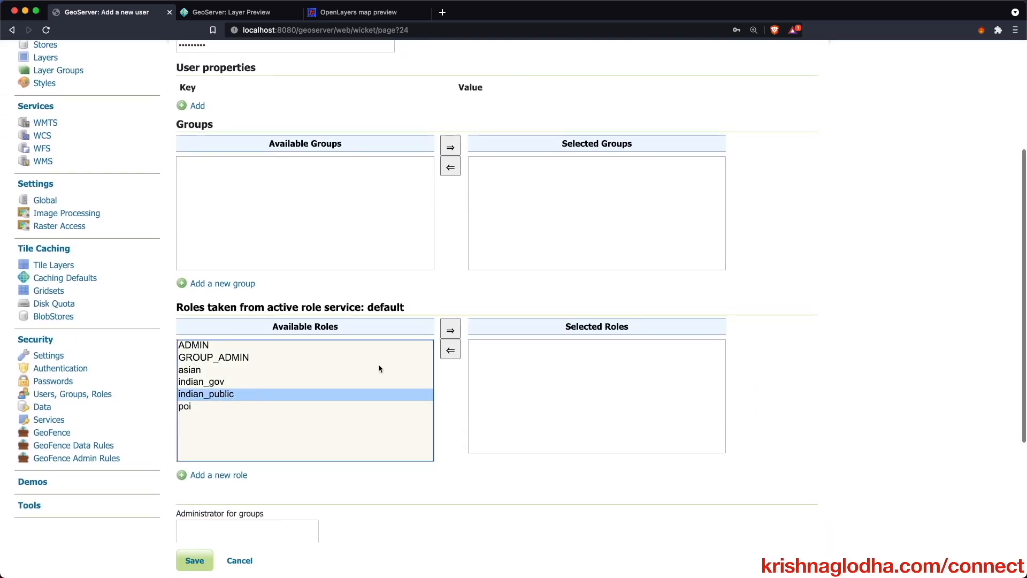
left_click(451, 330)
left_click(194, 560)
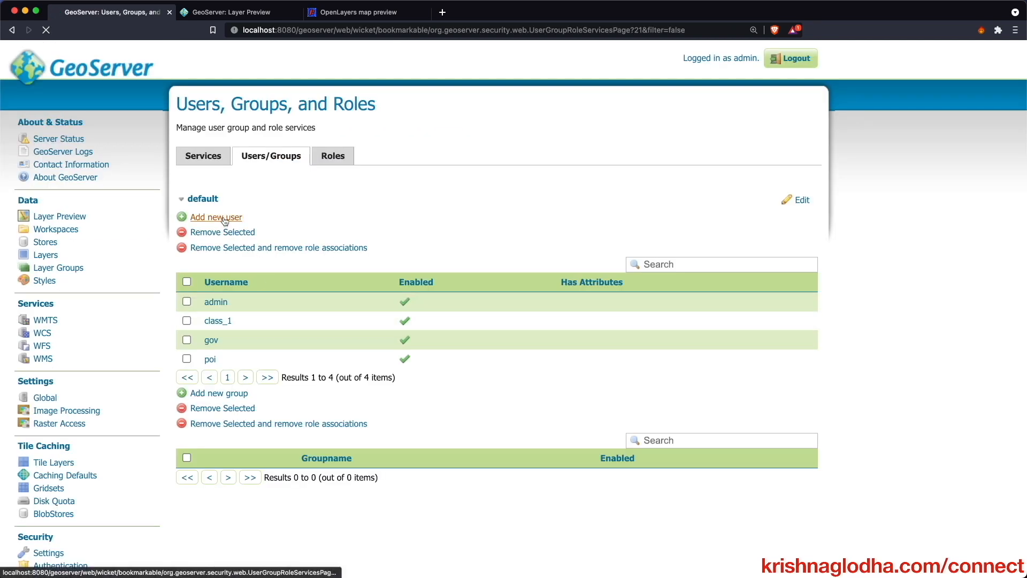
- Create user class_2 with a password and the indian_public role
left_click(225, 218)
left_click(235, 168)
type("clas_2")
key("Tab")
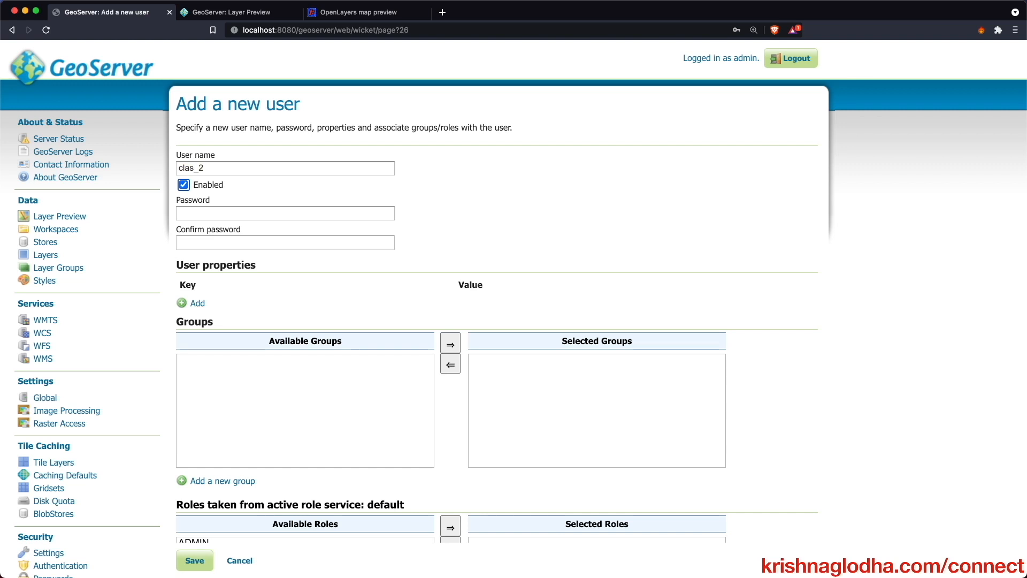
left_click(194, 170)
type("s")
left_click(208, 213)
type("c")
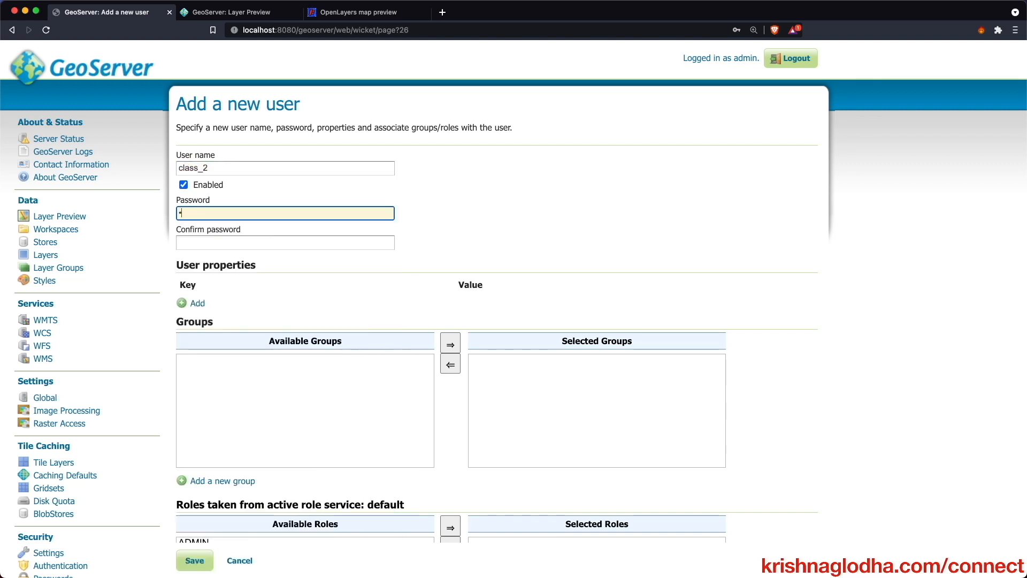
type("eoserver")
key("Tab")
type("geoserver")
scroll(514, 268, "down", 6)
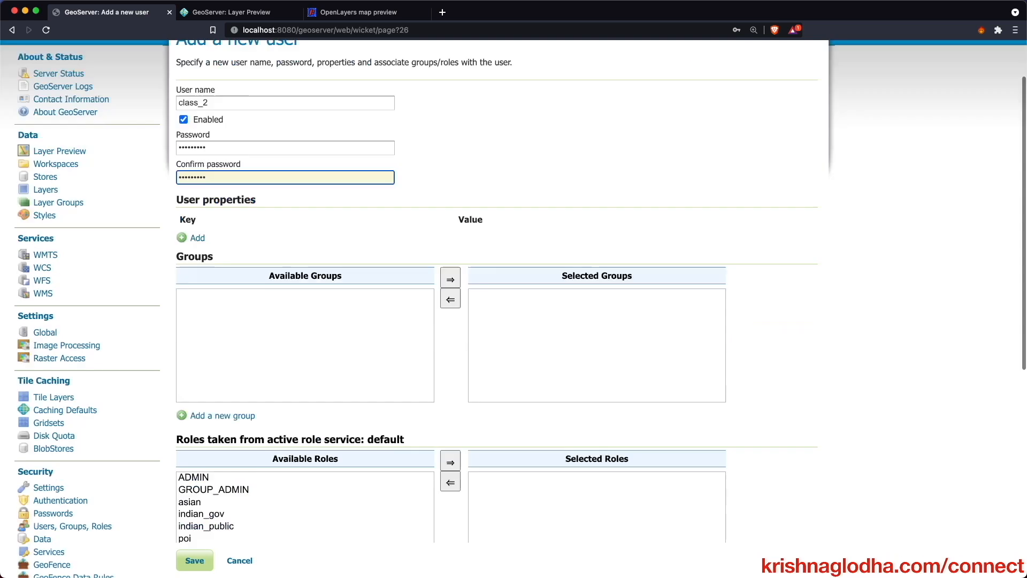
left_click(220, 255)
left_click(450, 191)
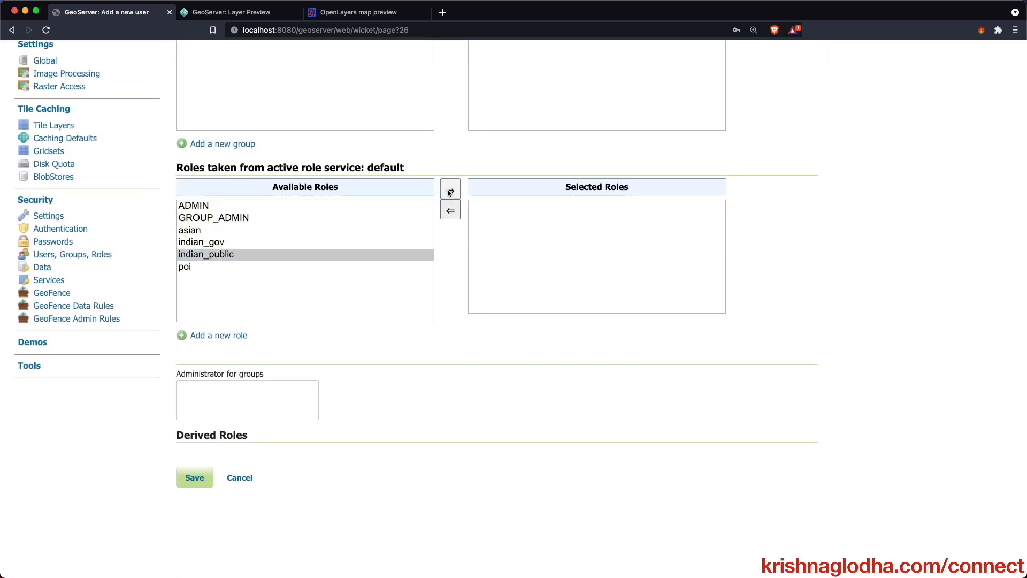
left_click(194, 477)
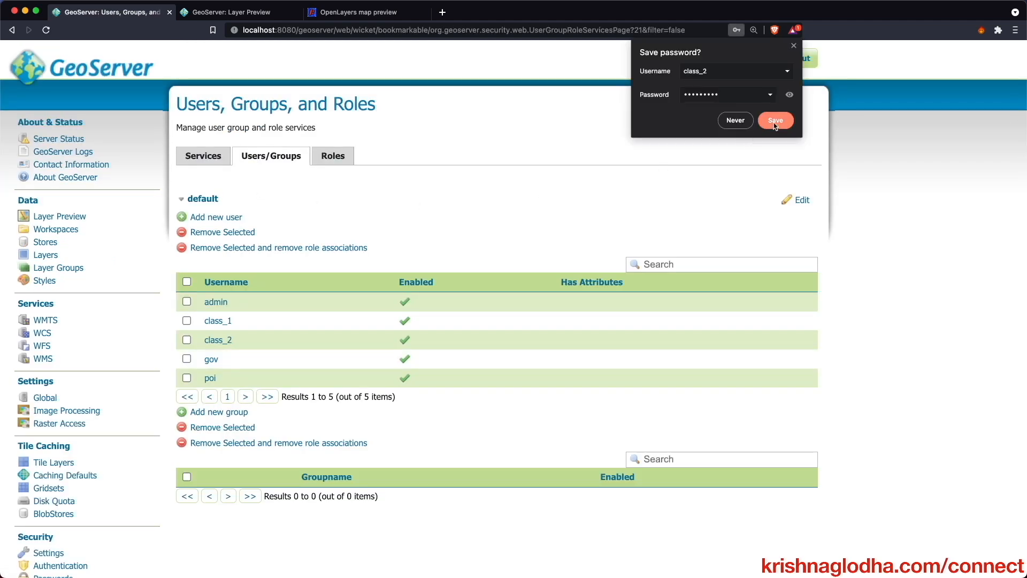
left_click(775, 122)
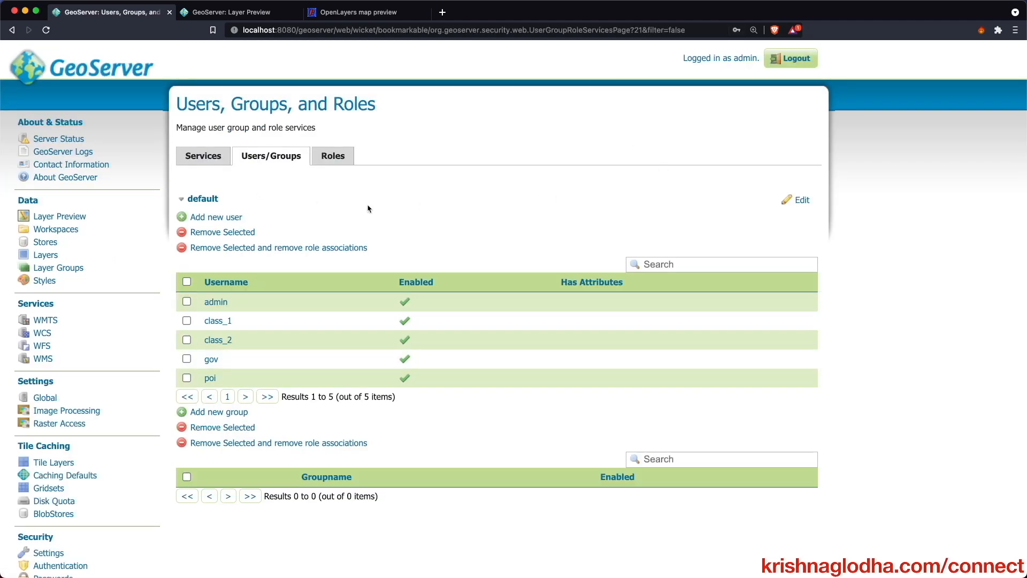
- Create user normal with a password and the indian_public role
left_click(230, 217)
left_click(232, 169)
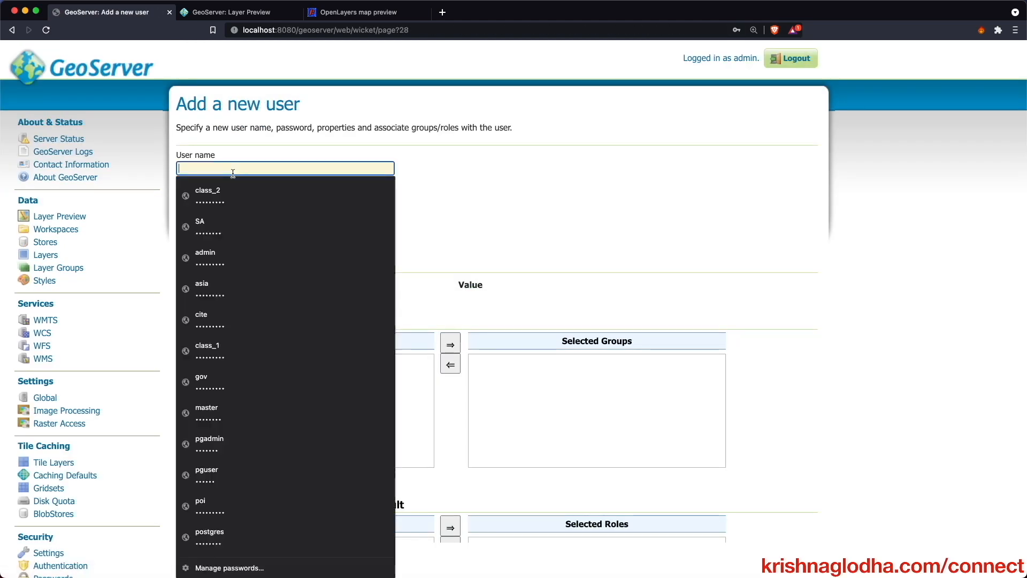
type("normal")
key("Tab")
key("Tab")
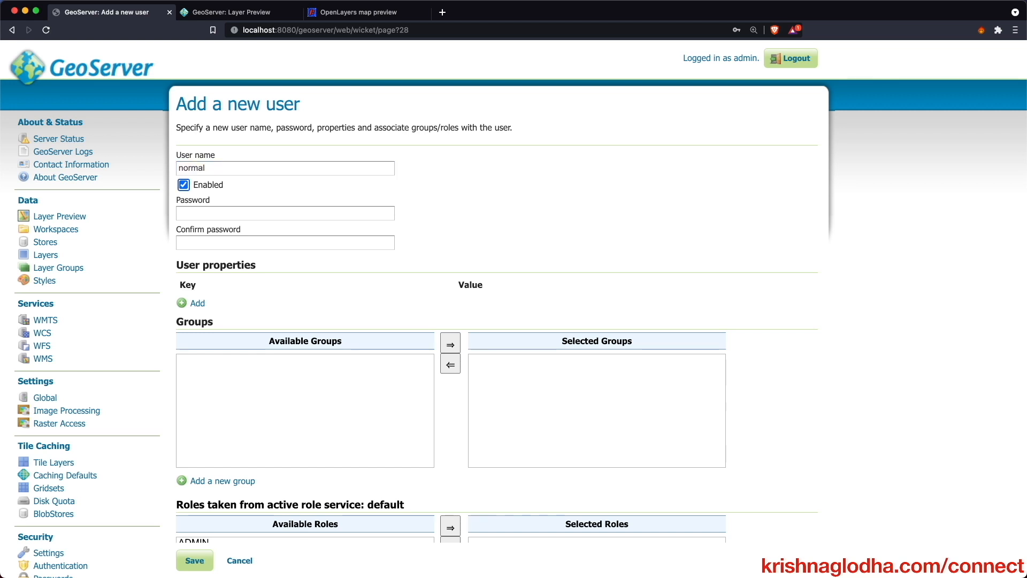
key("Tab")
type("geoserver")
scroll(231, 199, "down", 5)
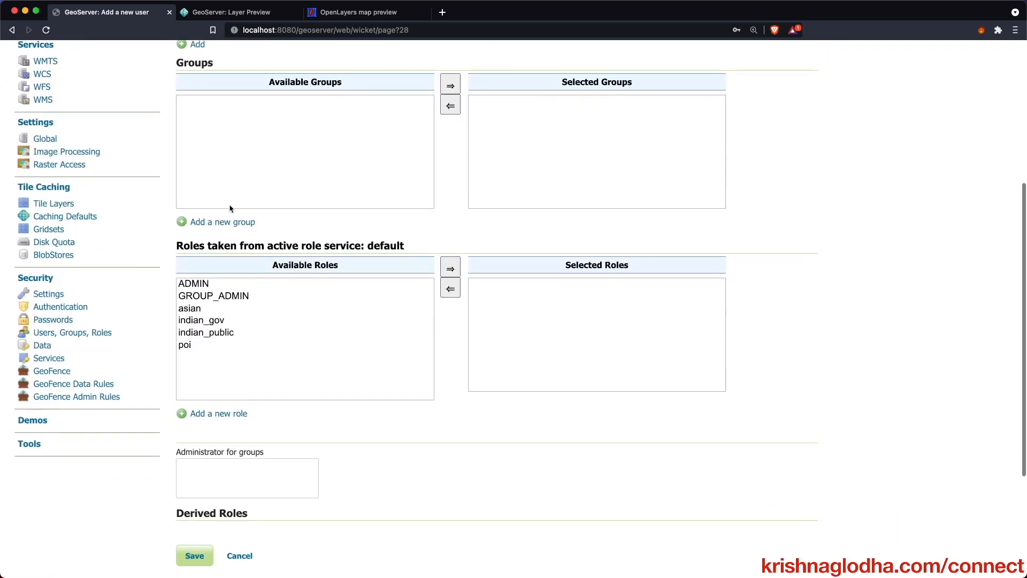
left_click(228, 332)
left_click(442, 276)
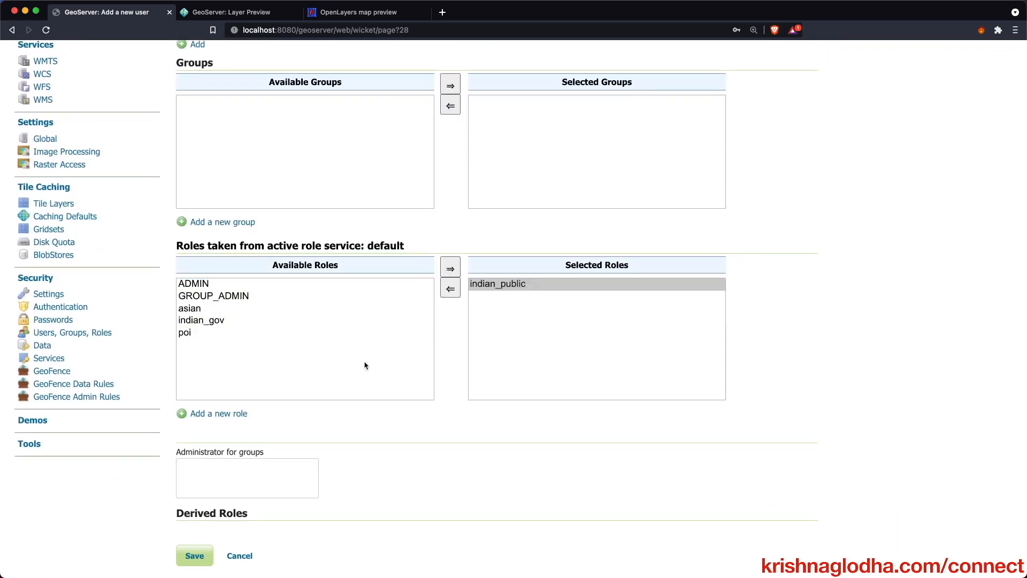
left_click(195, 555)
left_click(770, 122)
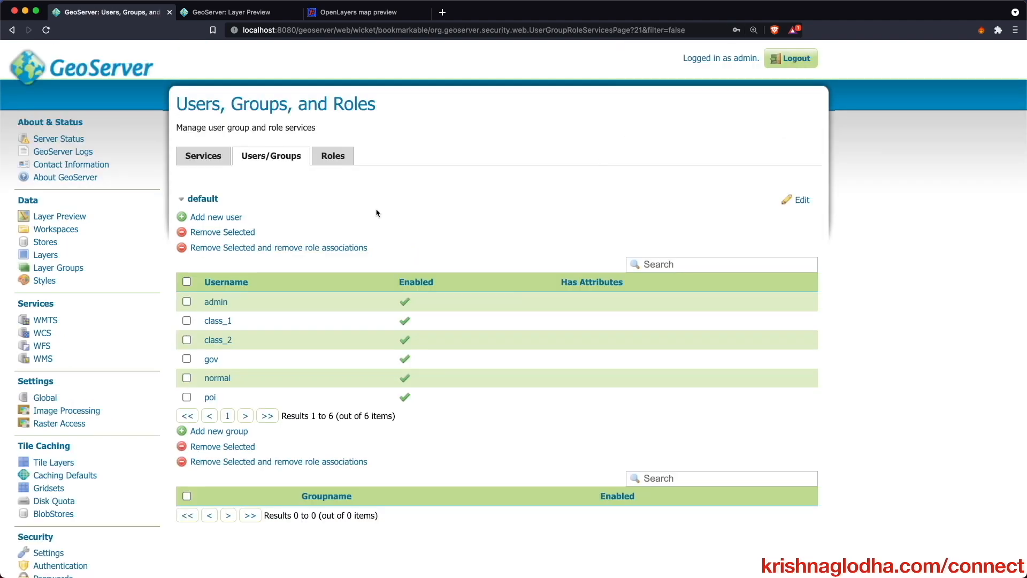
- Create user asian_user with a password and the asian role
left_click(214, 217)
left_click(221, 168)
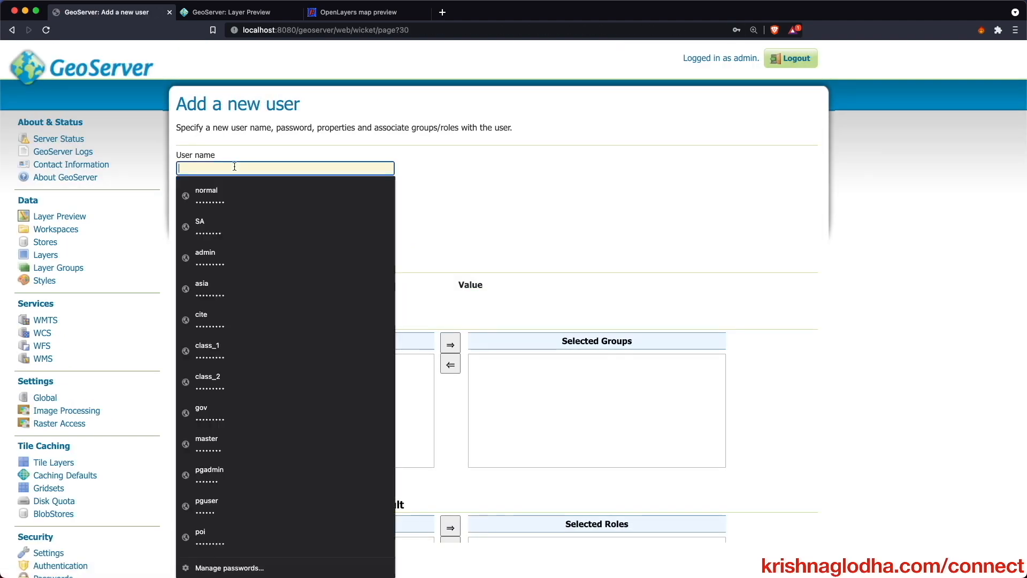
type("asian_us")
key("Tab")
key("Tab")
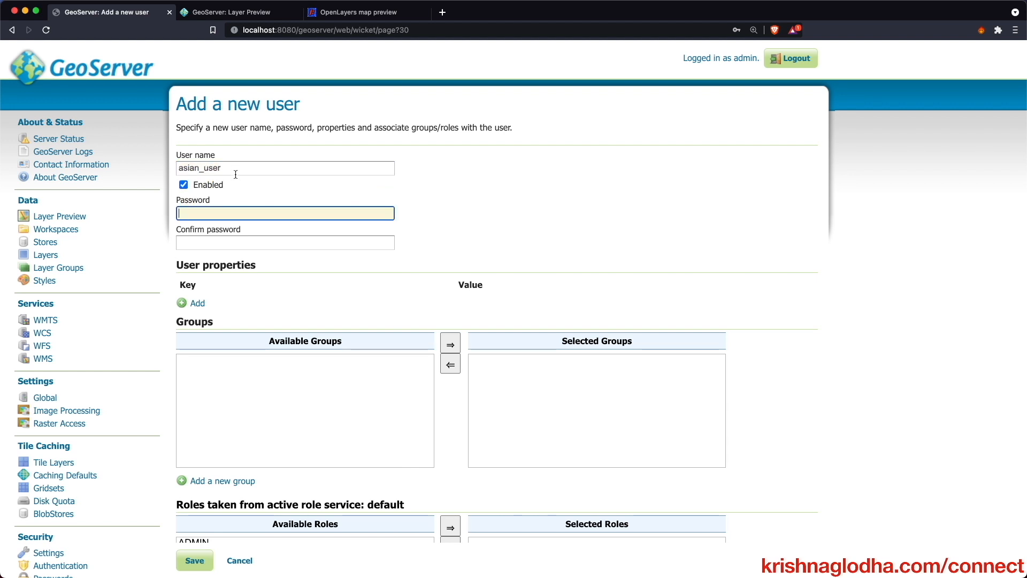
key("Tab")
type("•••")
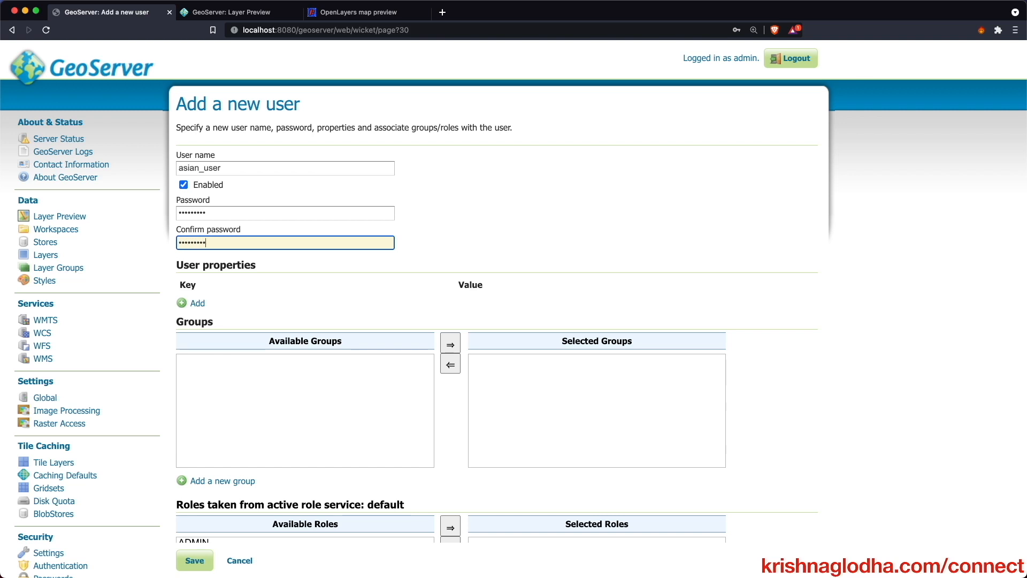
scroll(192, 235, "down", 6)
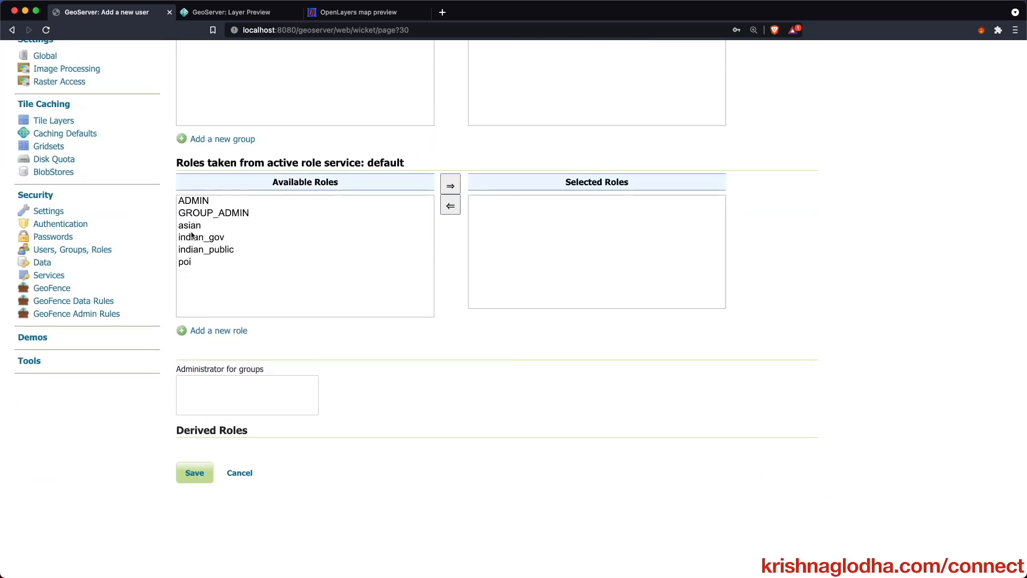
left_click(191, 225)
left_click(450, 185)
left_click(211, 473)
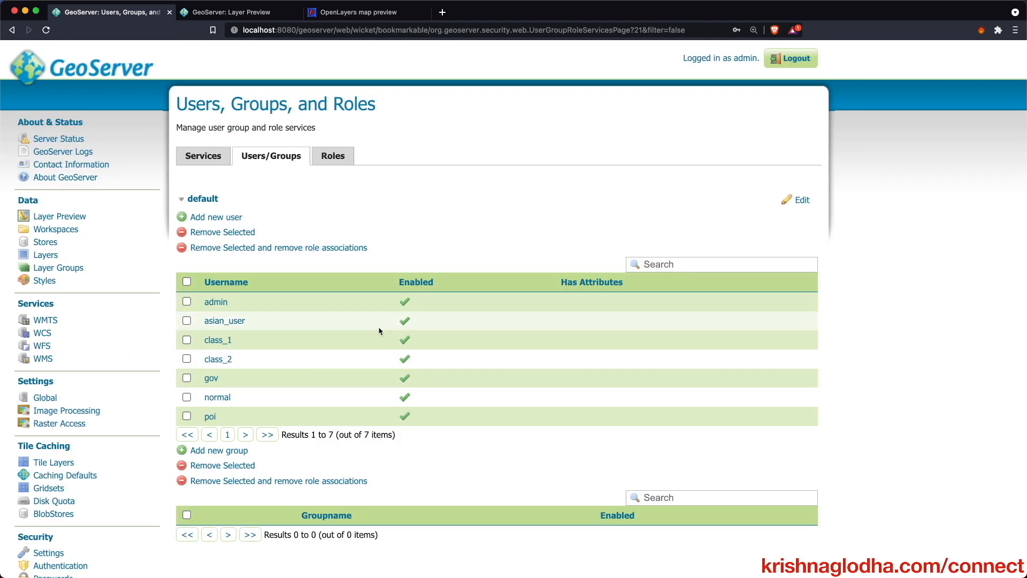
scroll(398, 393, "down", 3)
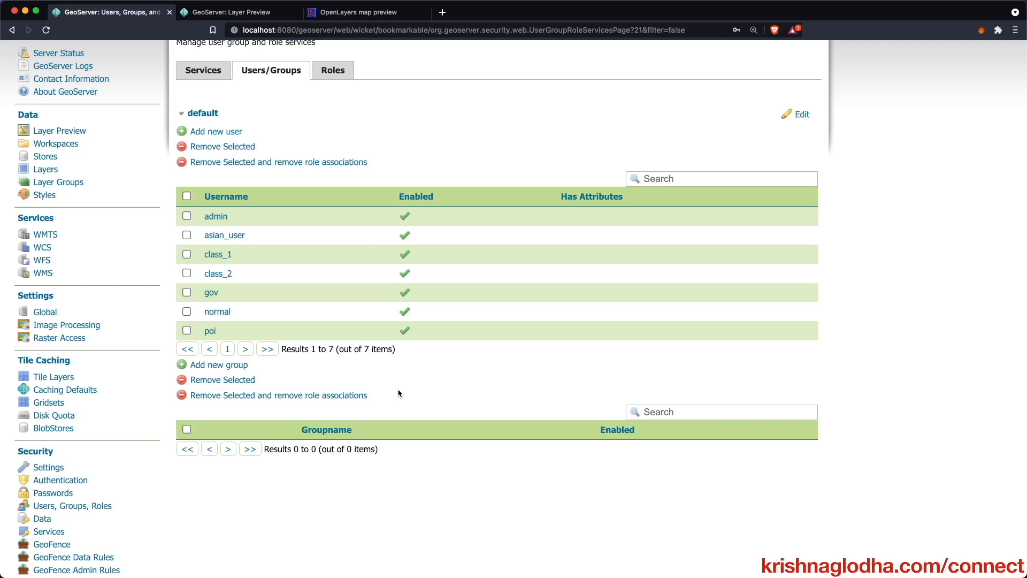
scroll(399, 393, "down", 2)
- Start a new GeoFence data rule for the indian_gov role, leaving username as any
left_click(66, 488)
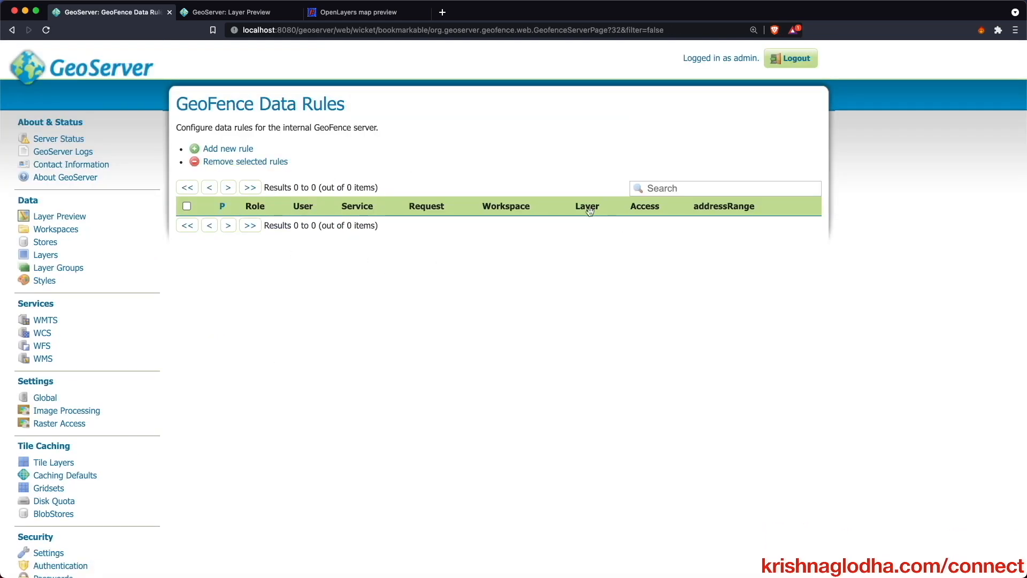
left_click(244, 152)
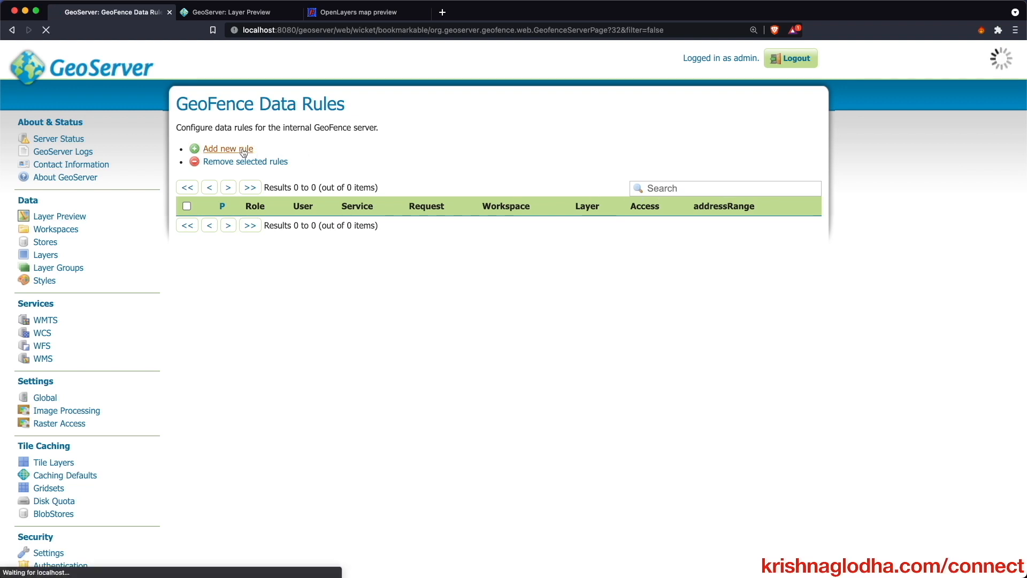
scroll(267, 253, "down", 3)
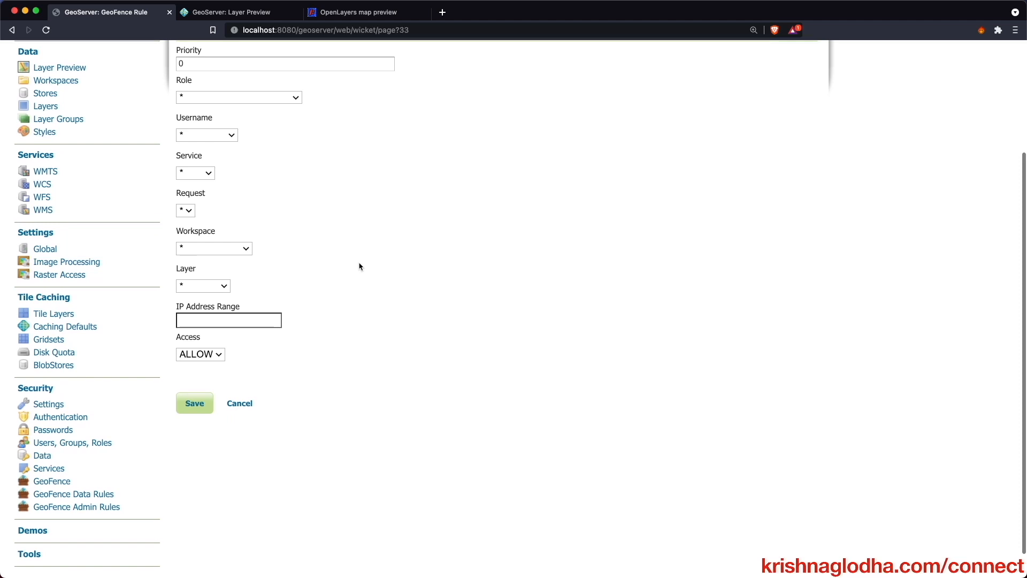
scroll(360, 266, "up", 2)
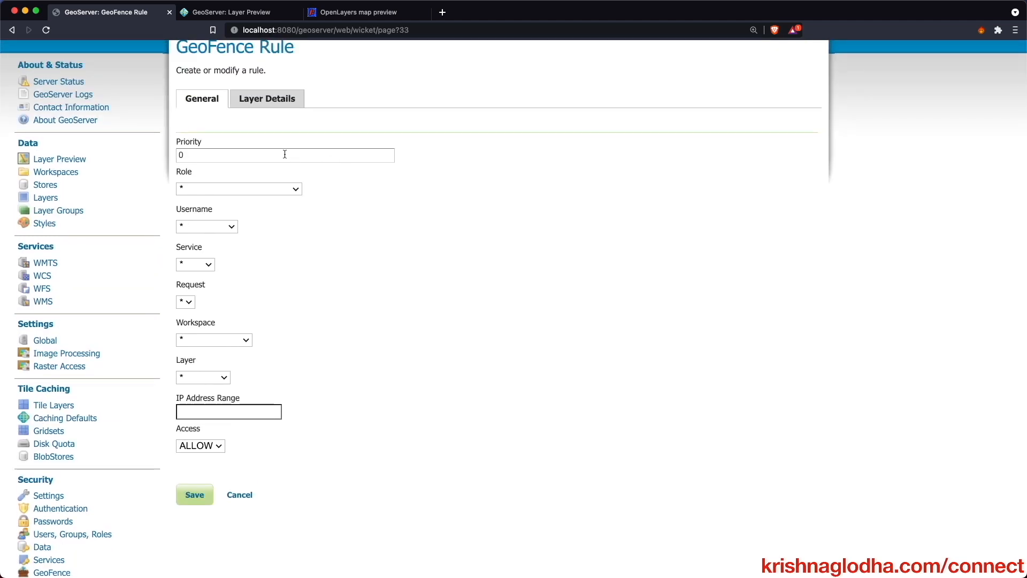
left_click(288, 194)
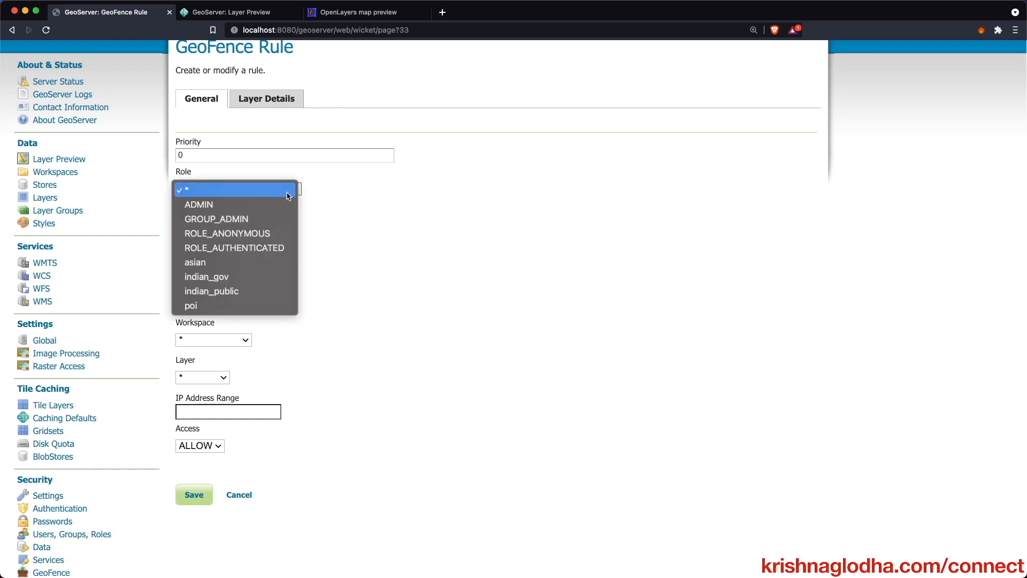
left_click(255, 276)
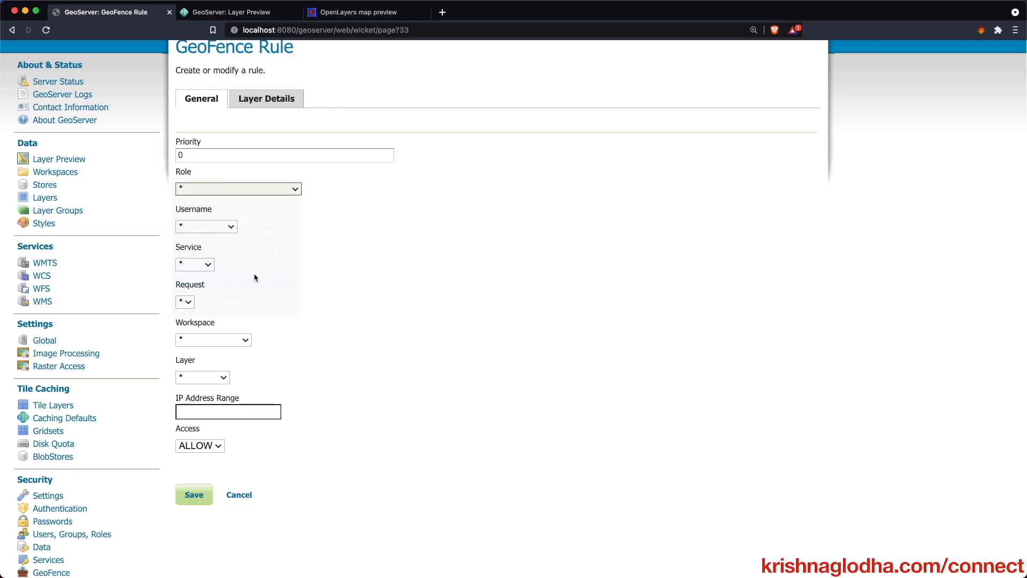
left_click(198, 227)
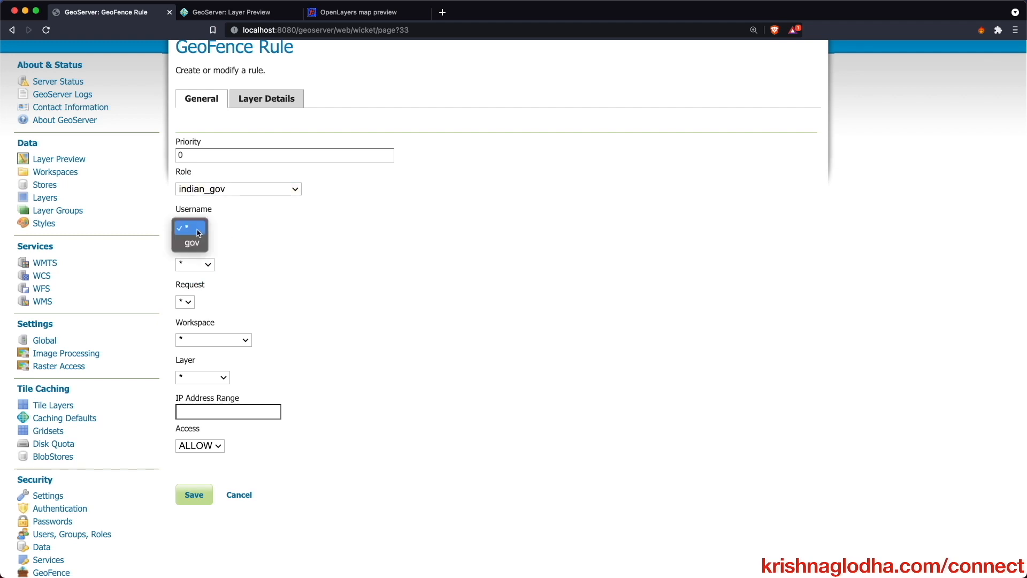
left_click(236, 228)
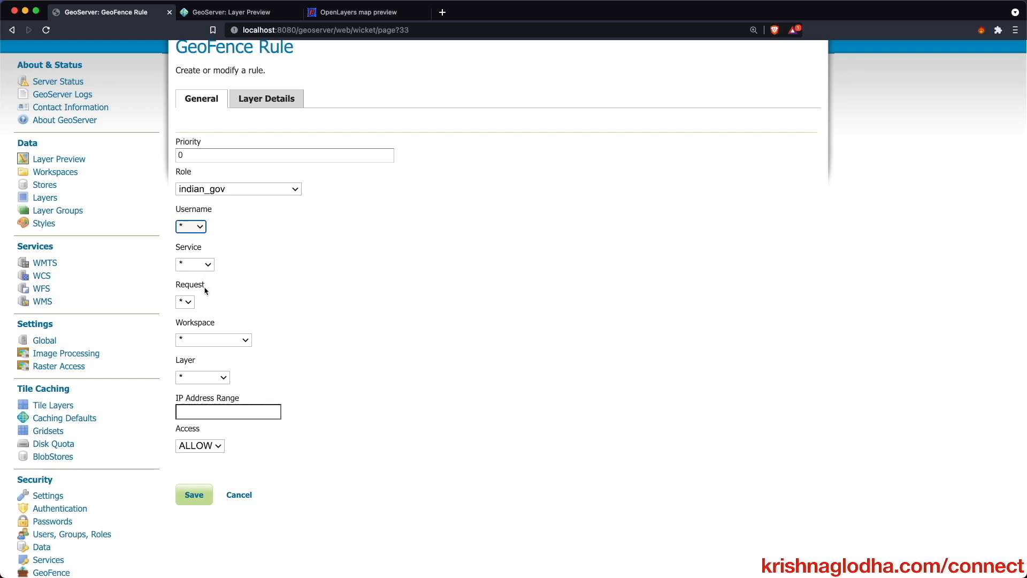
- Restrict the rule to workspace cite and layer ne_10m_populated_places
left_click(201, 340)
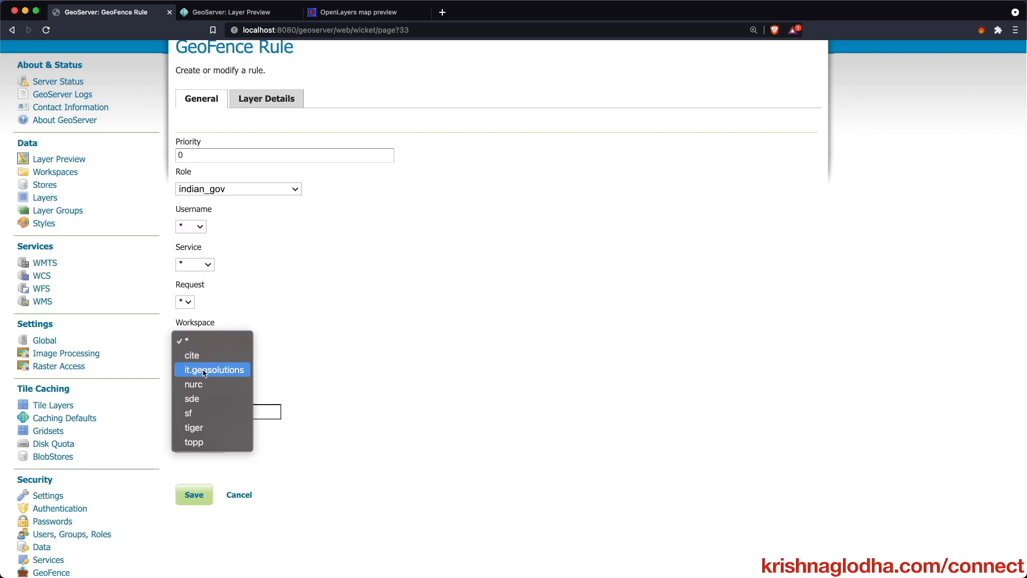
left_click(391, 318)
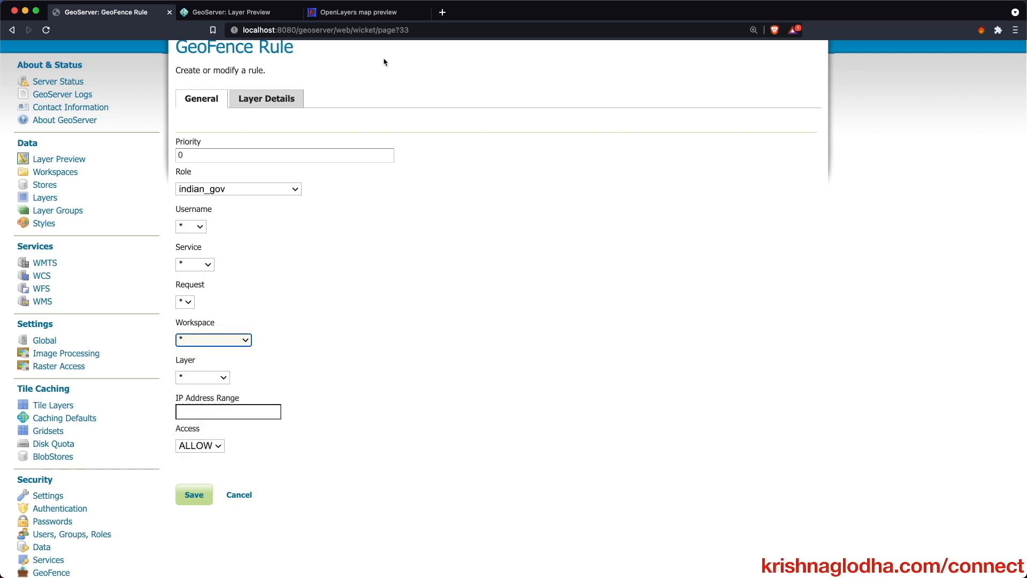
left_click(365, 13)
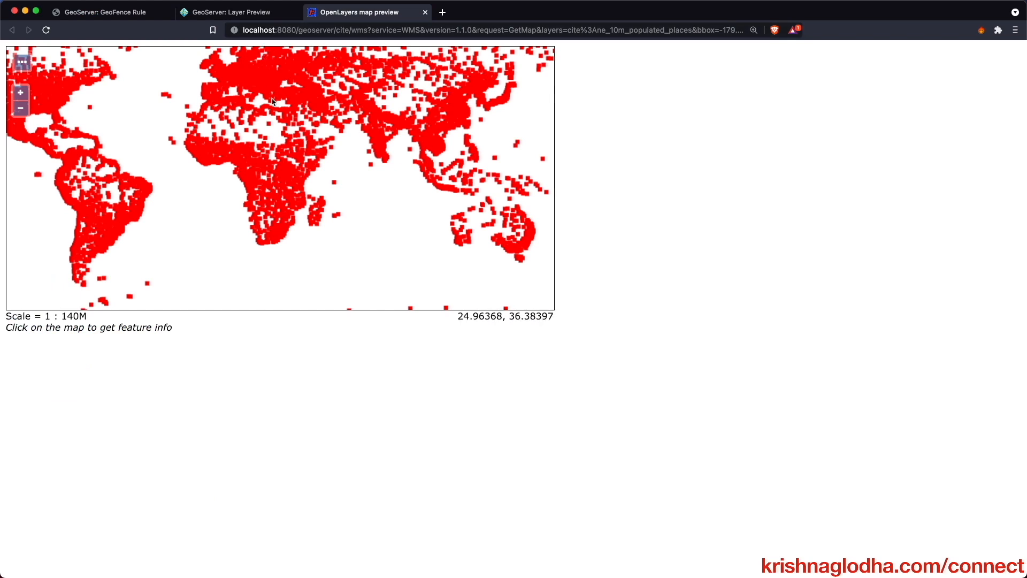
left_click(129, 13)
left_click(218, 340)
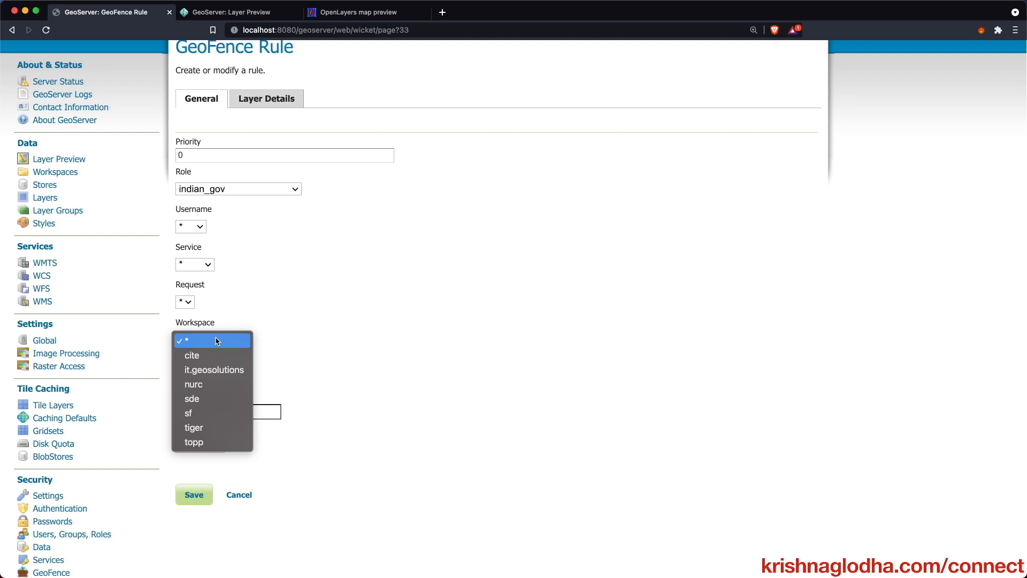
left_click(213, 354)
left_click(208, 379)
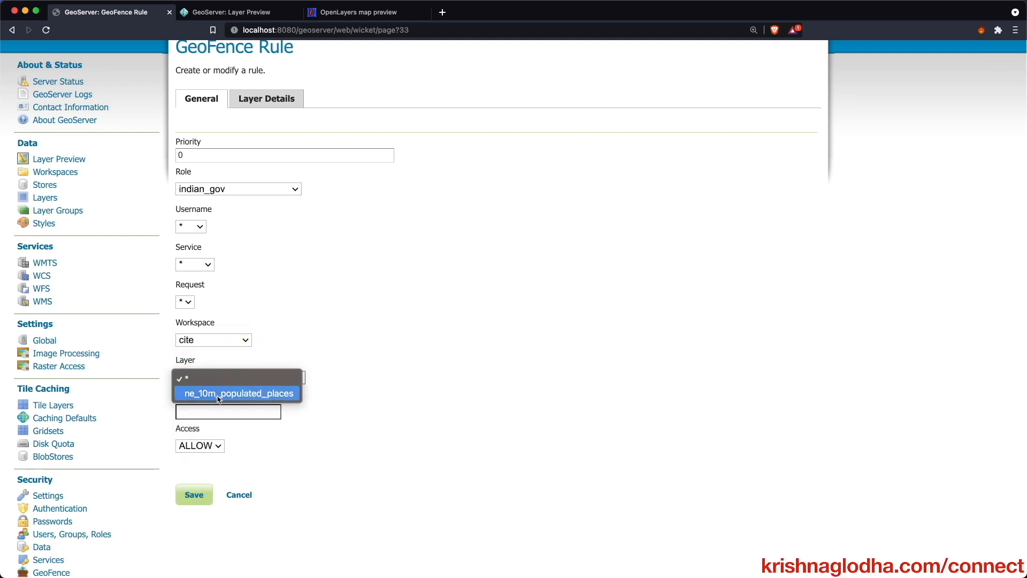
left_click(267, 392)
- Leave the IP range empty, keep access at ALLOW, and view Layer Details
scroll(298, 408, "down", 1)
left_click(262, 400)
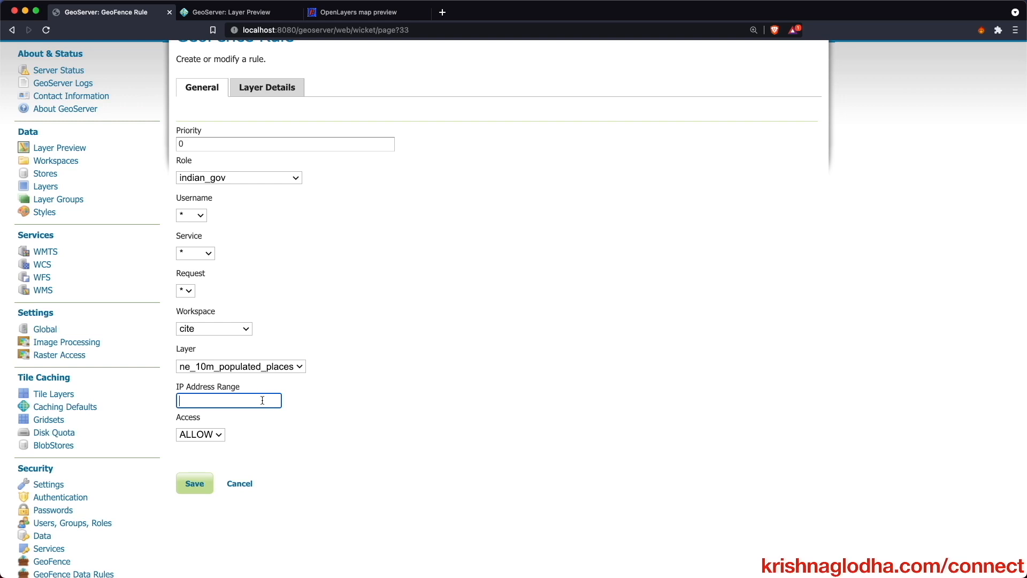
scroll(261, 401, "right", 1)
key("Tab")
scroll(381, 420, "left", 1)
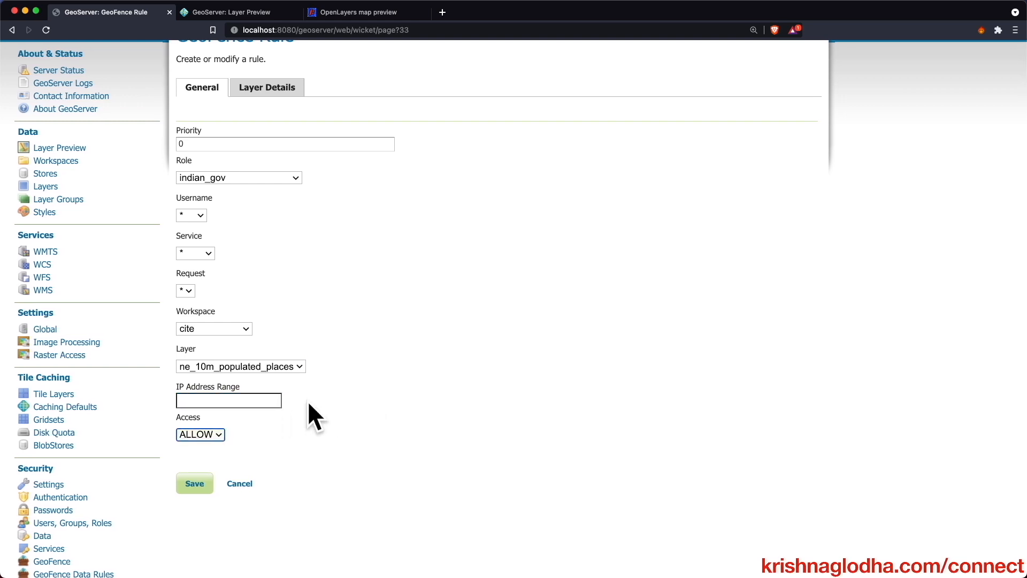
left_click(222, 435)
left_click(238, 435)
left_click(221, 435)
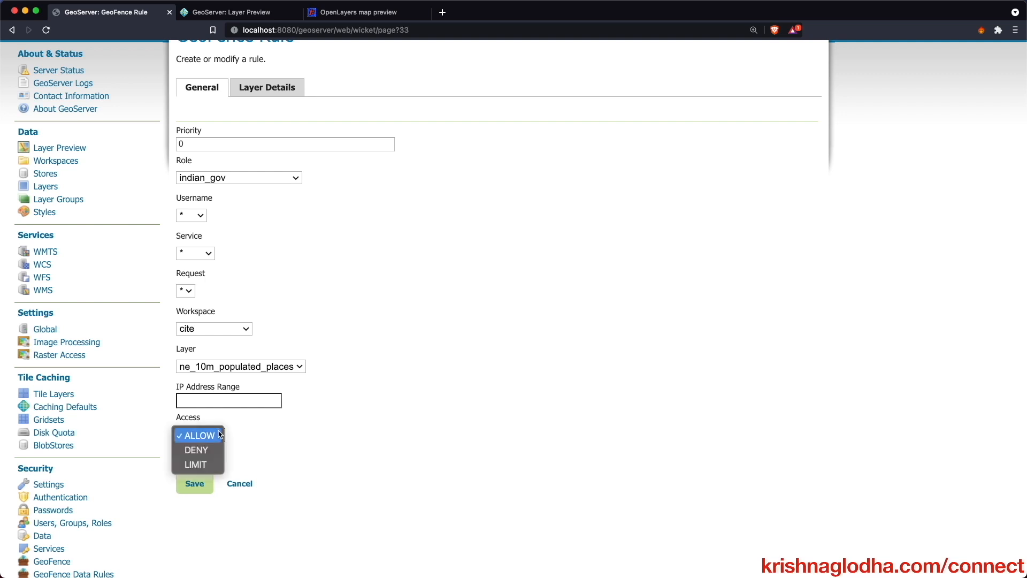
left_click(301, 427)
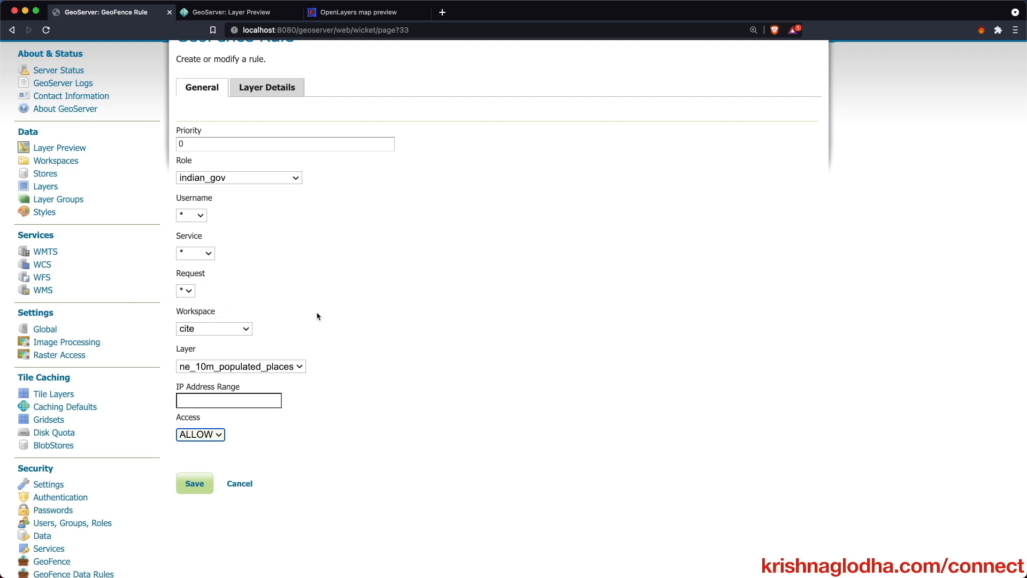
scroll(318, 316, "up", 1)
left_click(294, 108)
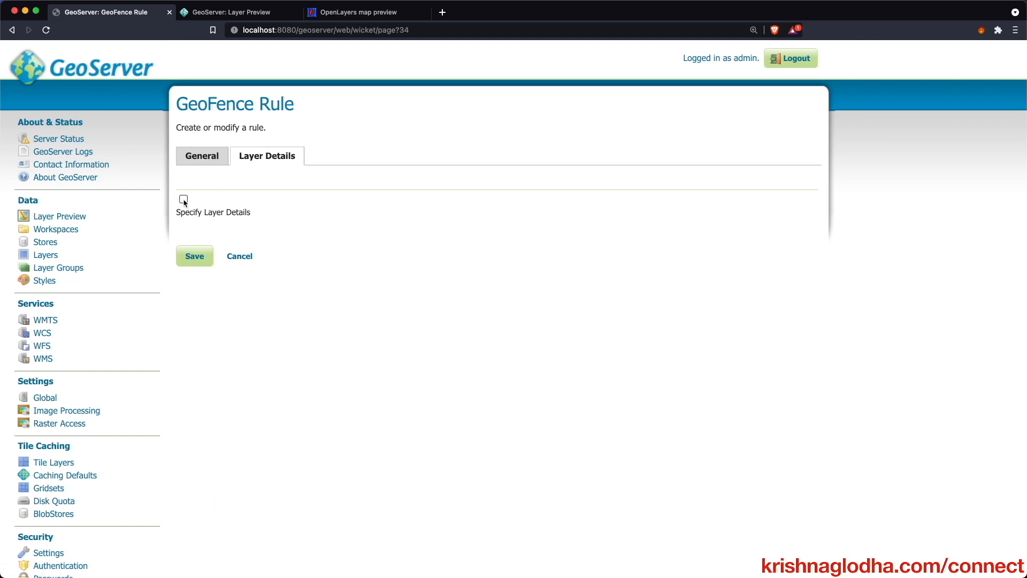
scroll(185, 202, "down", 1)
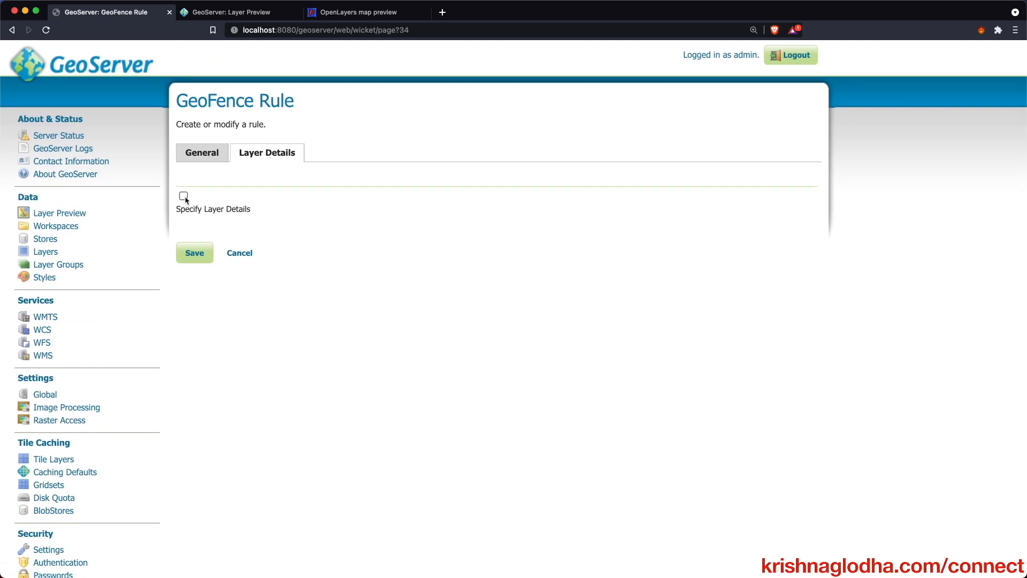
scroll(186, 201, "down", 1)
left_click(184, 191)
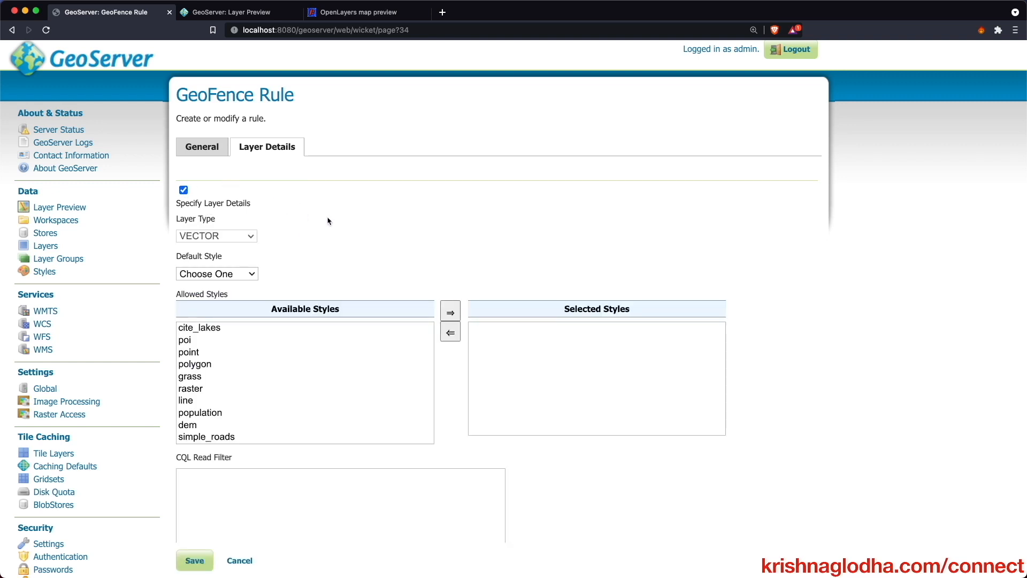
scroll(333, 267, "down", 3)
scroll(333, 267, "down", 5)
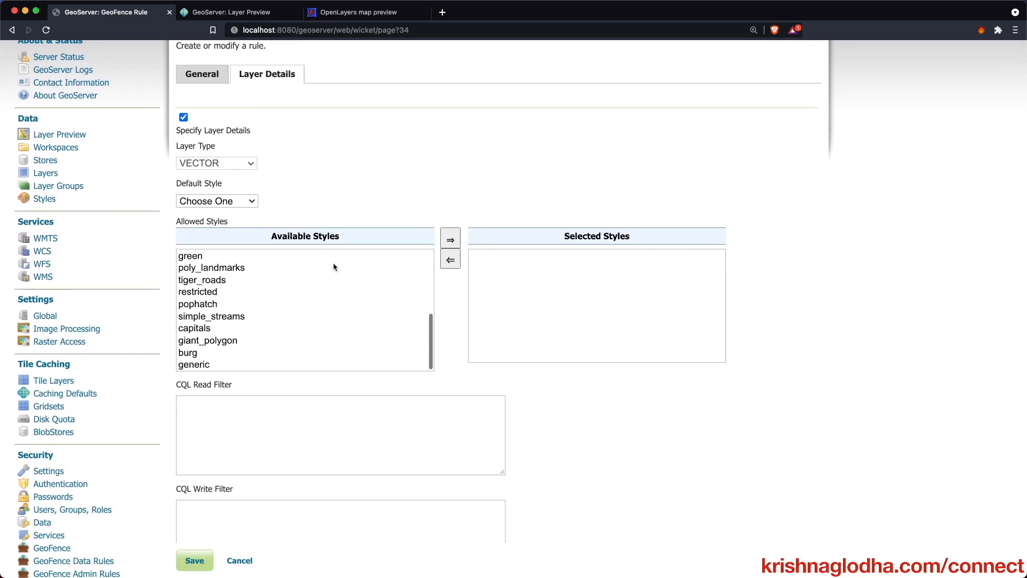
scroll(401, 194, "down", 2)
scroll(404, 171, "up", 3)
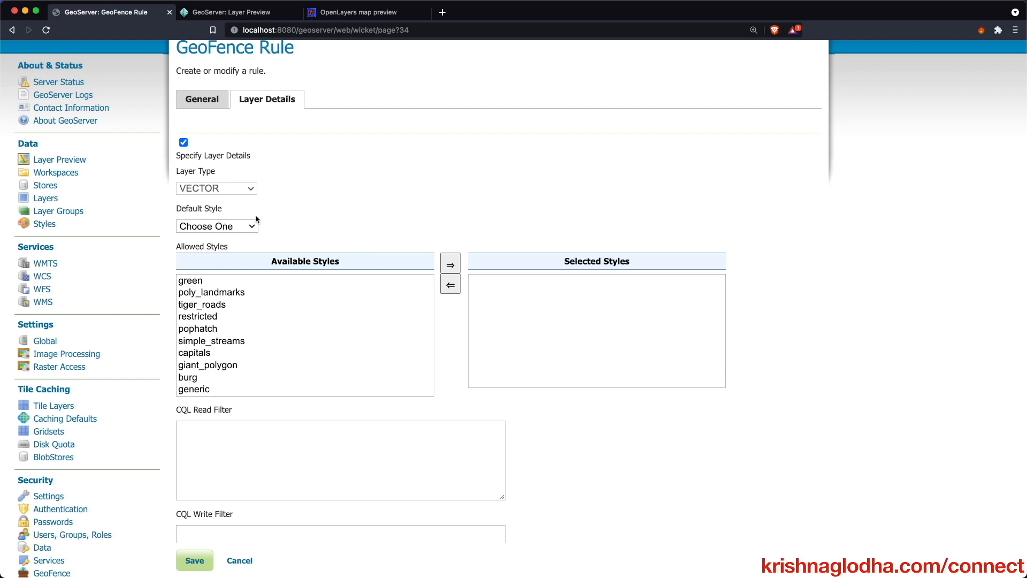
scroll(257, 219, "down", 2)
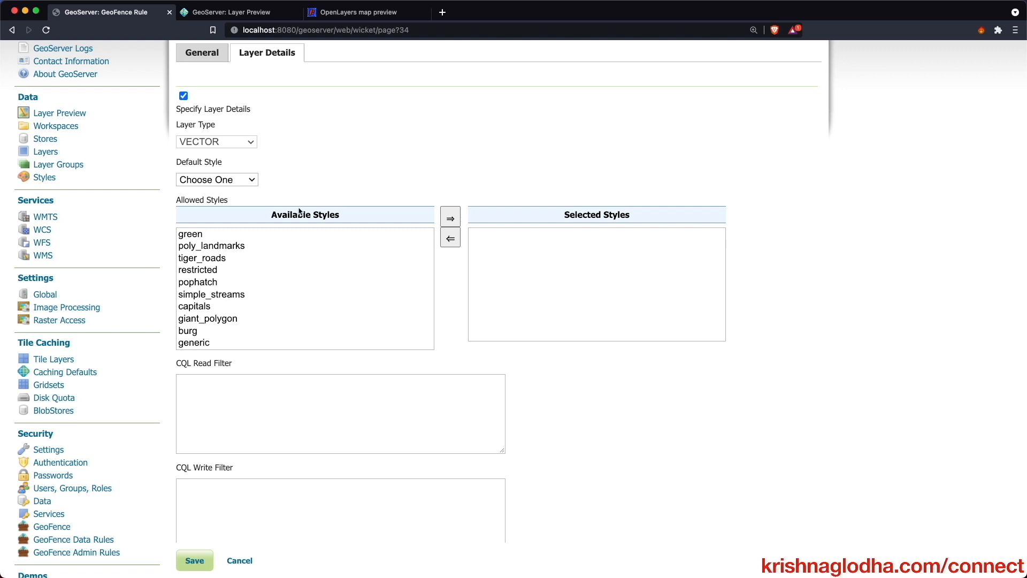
- Apply the CQL filter ADM0NAME = 'India' to the populated places map preview
left_click(378, 143)
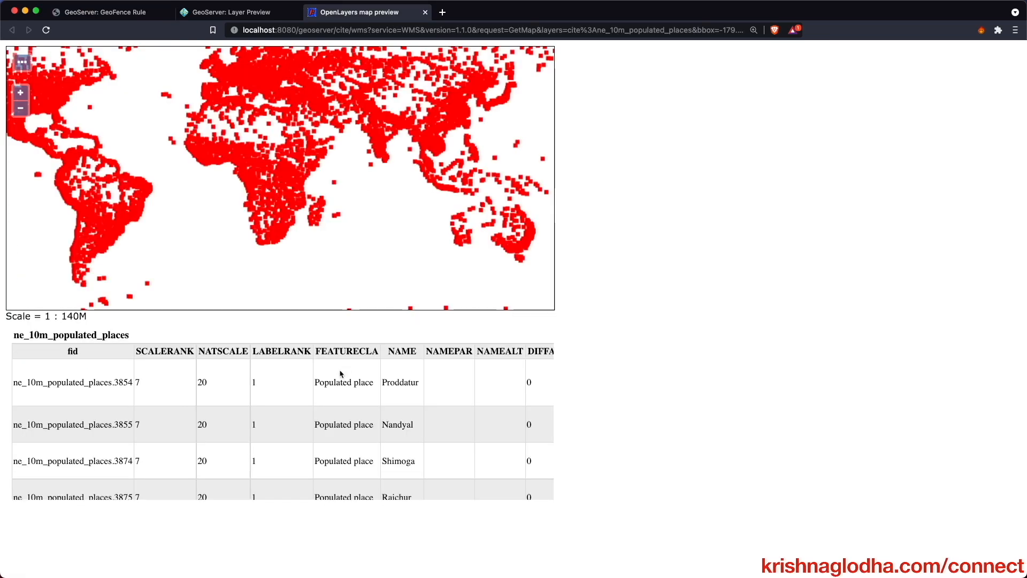
scroll(340, 373, "right", 10)
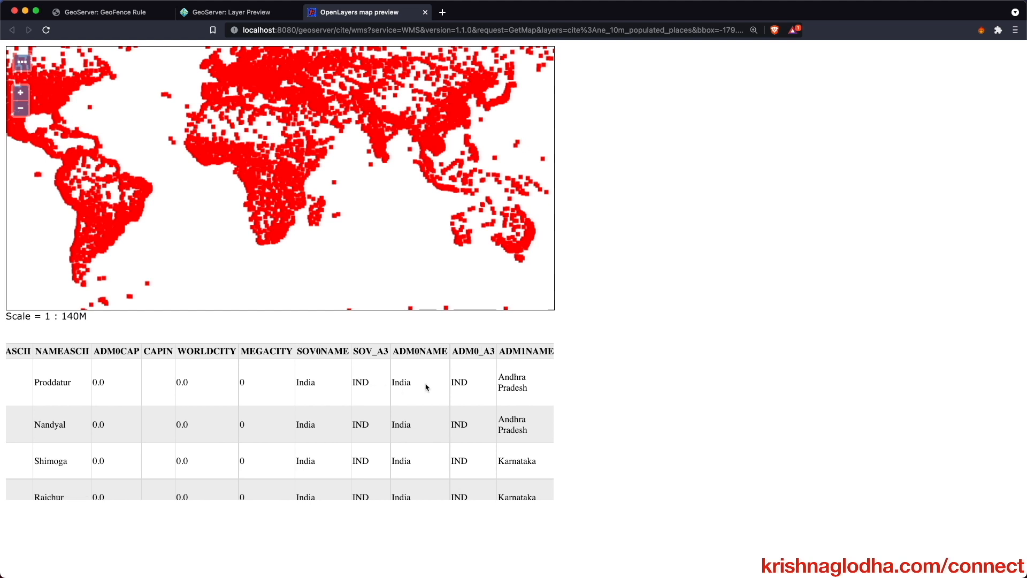
double_click(413, 354)
key("super+c")
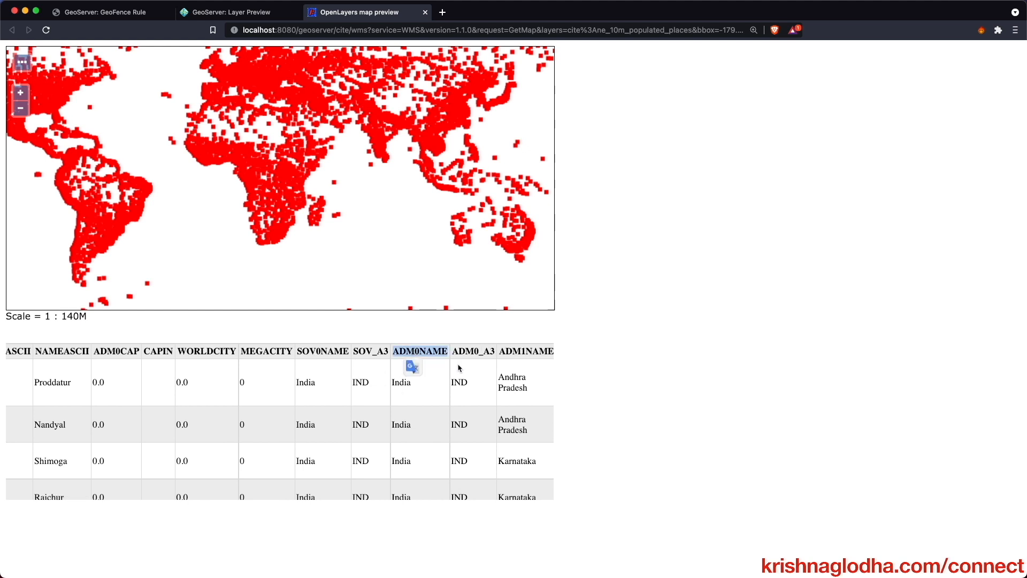
left_click(25, 60)
left_click(160, 71)
key("super+v")
type("= 'India'")
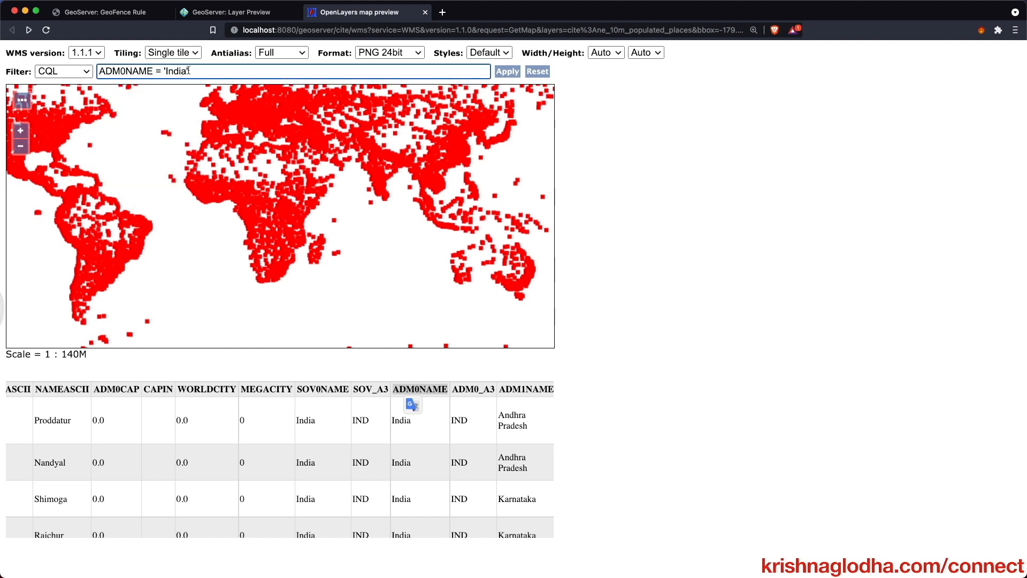
left_click(514, 73)
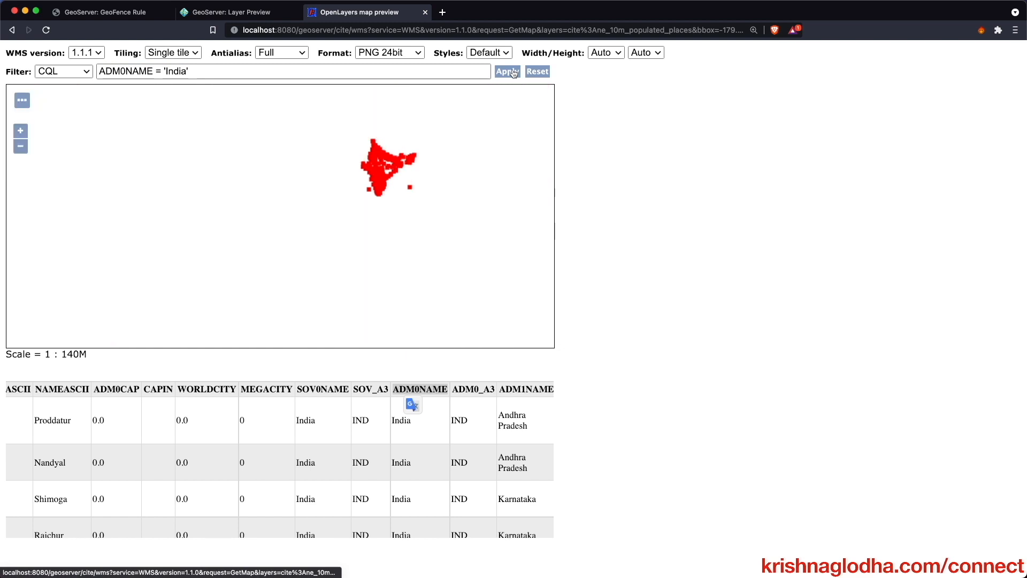
- Centre the map on India's points, copy the filter, and return to the rule's CQL Read Filter
scroll(394, 135, "up", 2)
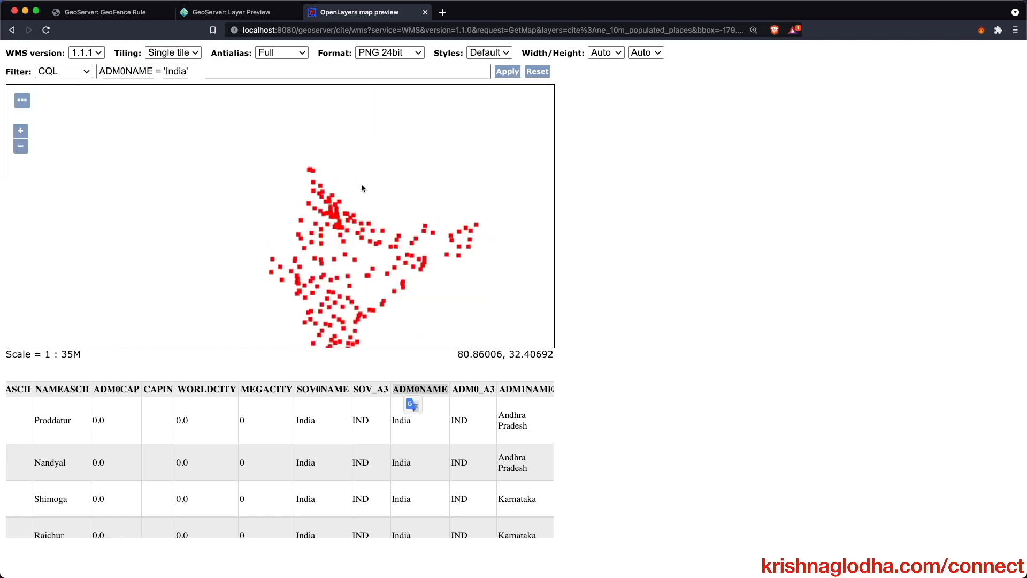
left_click_drag(367, 189, 362, 115)
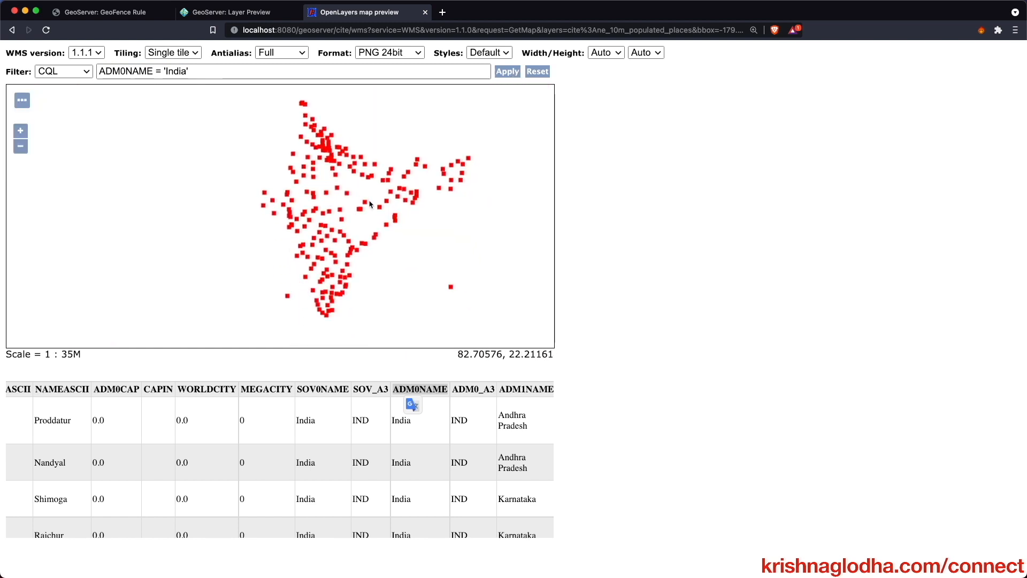
left_click(272, 72)
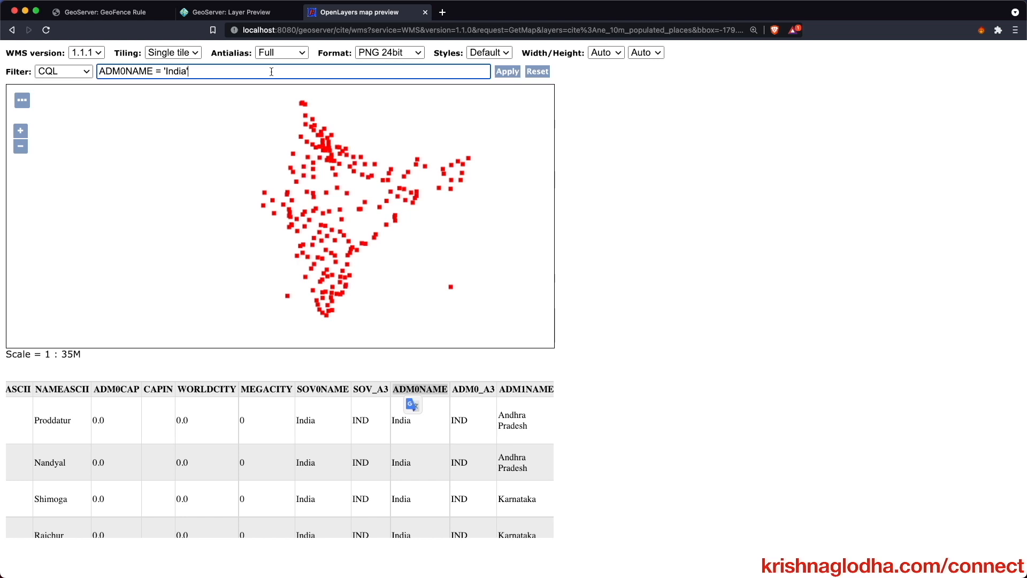
triple_click(272, 71)
key("ctrl+c")
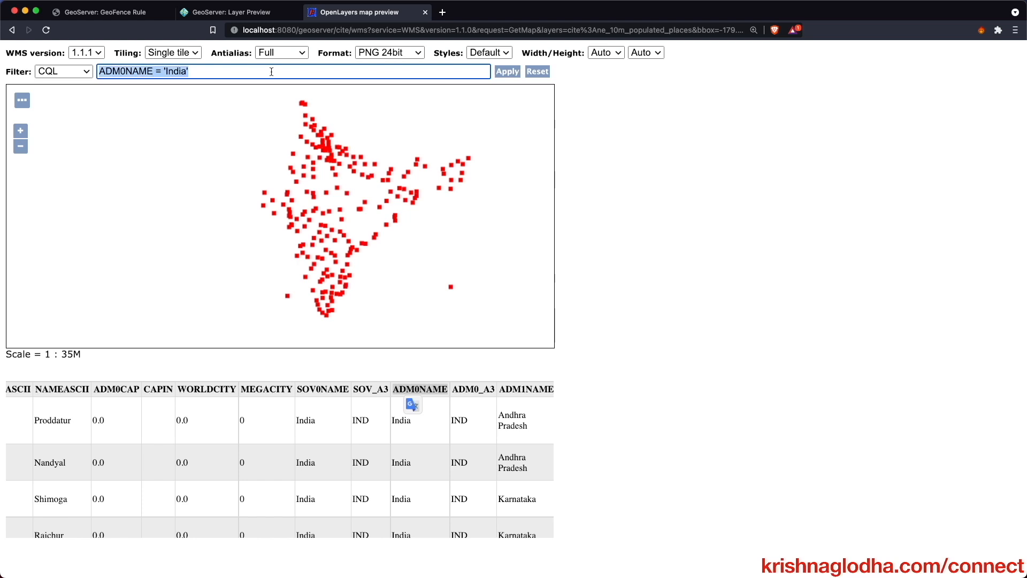
left_click(94, 14)
left_click(272, 385)
- Paste ADM0NAME = 'India' into both the CQL Read and CQL Write filters
key("ctrl+v")
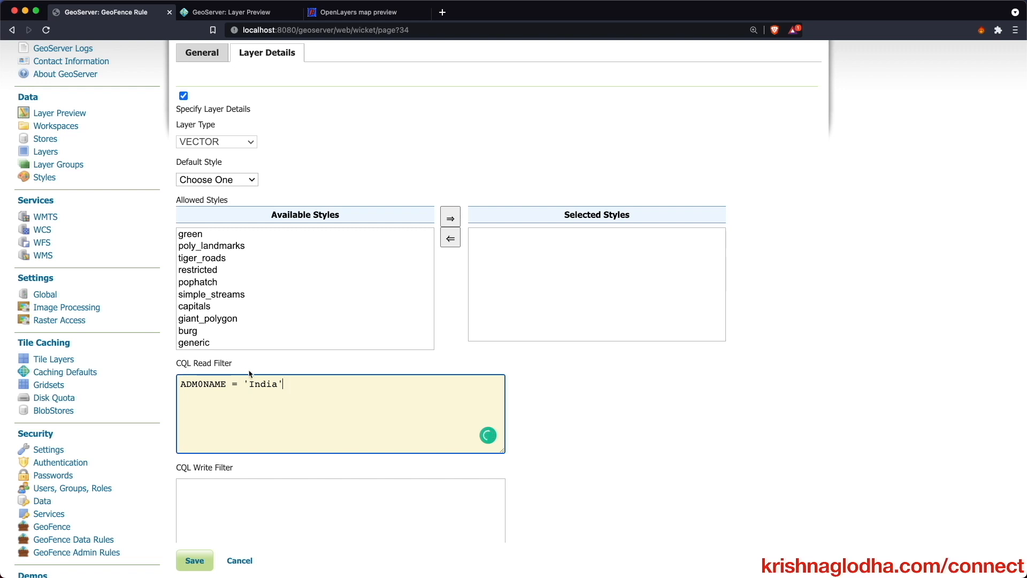
scroll(267, 337, "up", 2)
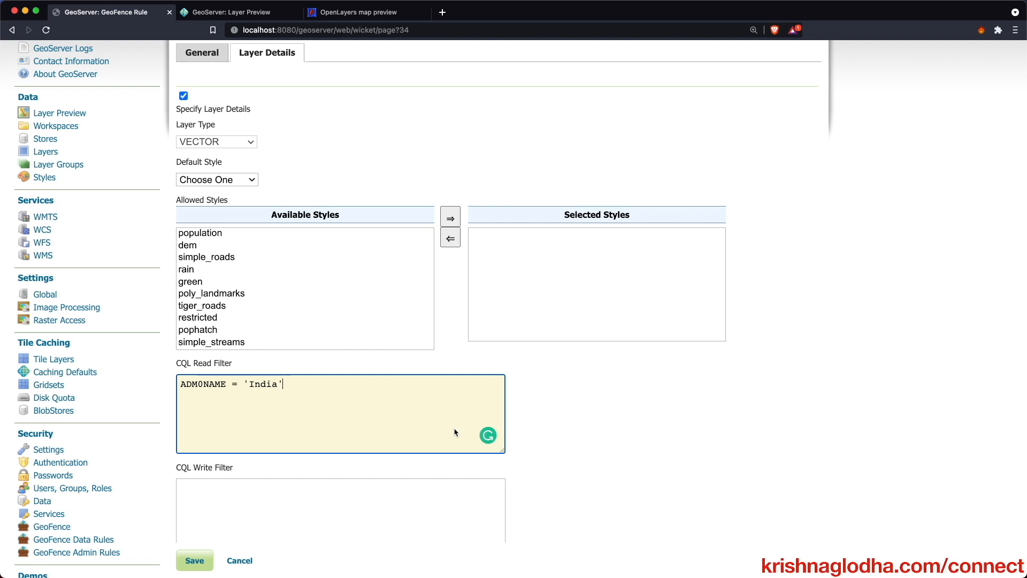
left_click_drag(297, 385, 174, 389)
key("super+c")
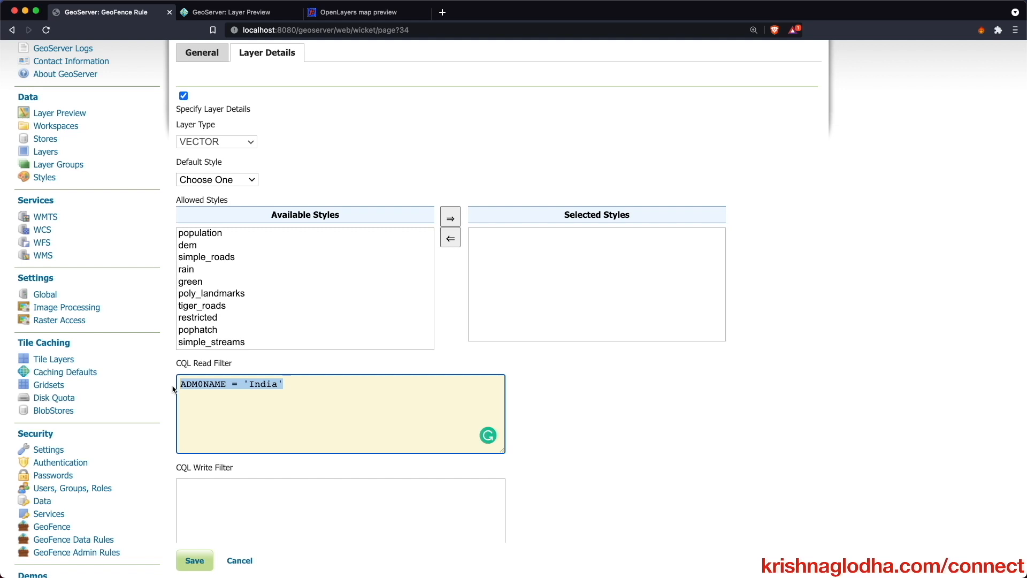
scroll(174, 389, "down", 4)
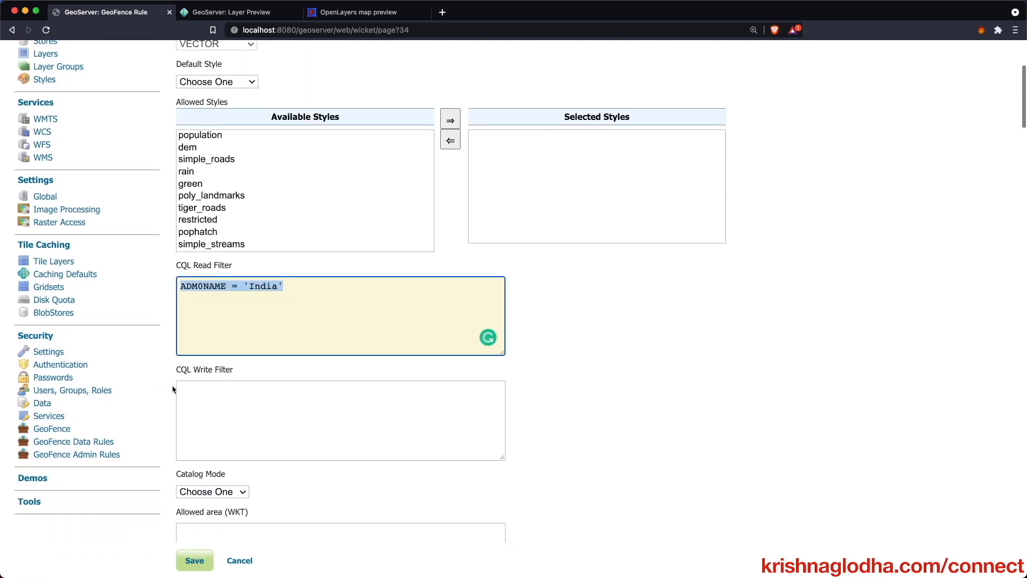
left_click(218, 401)
key("super+v")
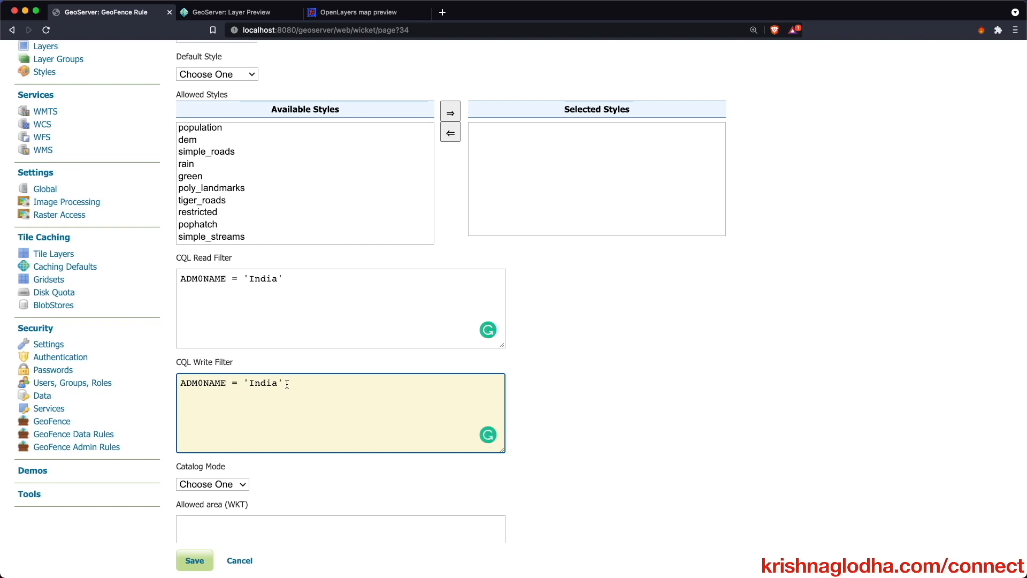
- Leave Catalog Mode at Choose One and scroll down to Layer Attributes
scroll(287, 384, "down", 5)
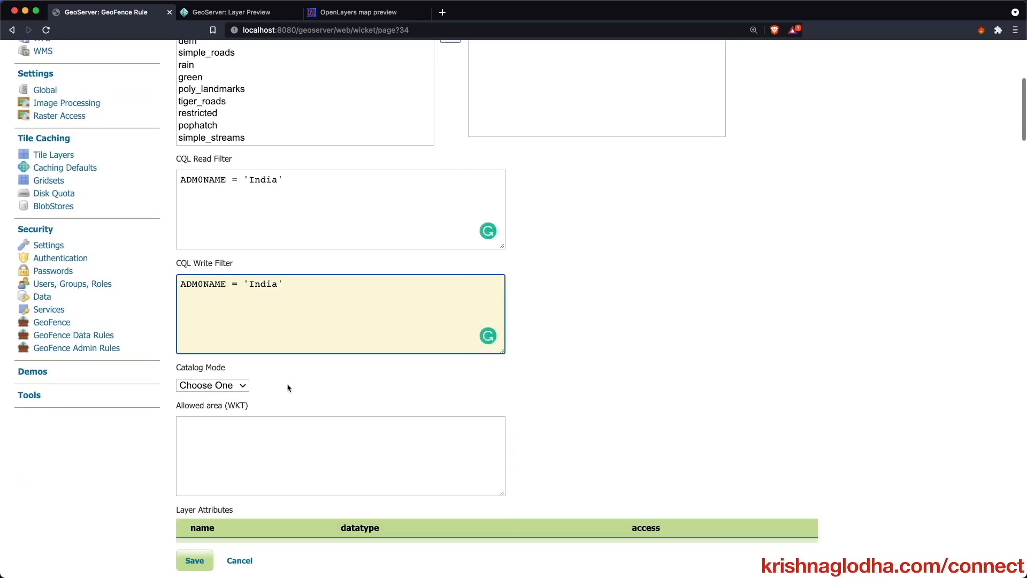
left_click(242, 343)
left_click(242, 343)
left_click(231, 347)
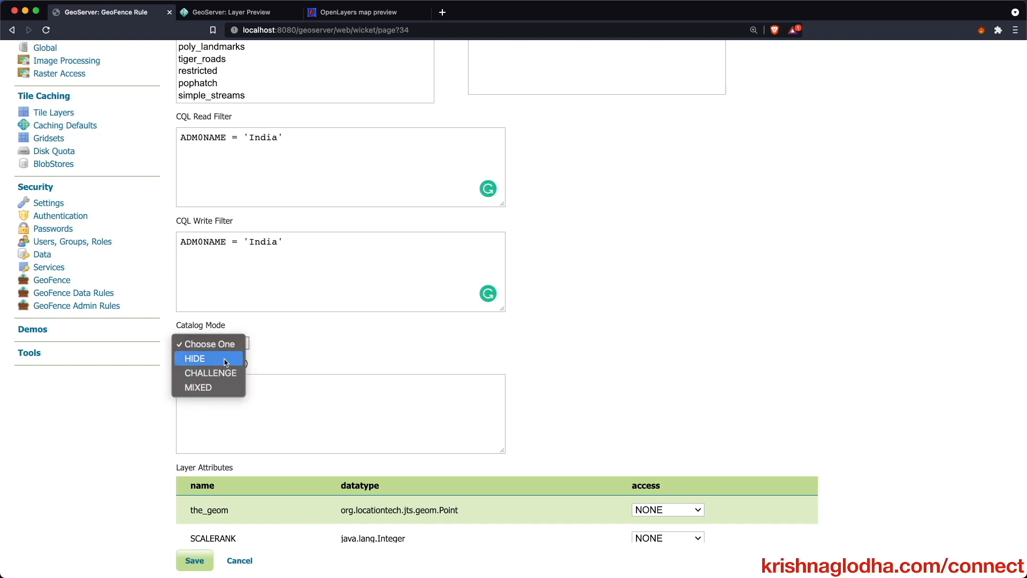
left_click(226, 345)
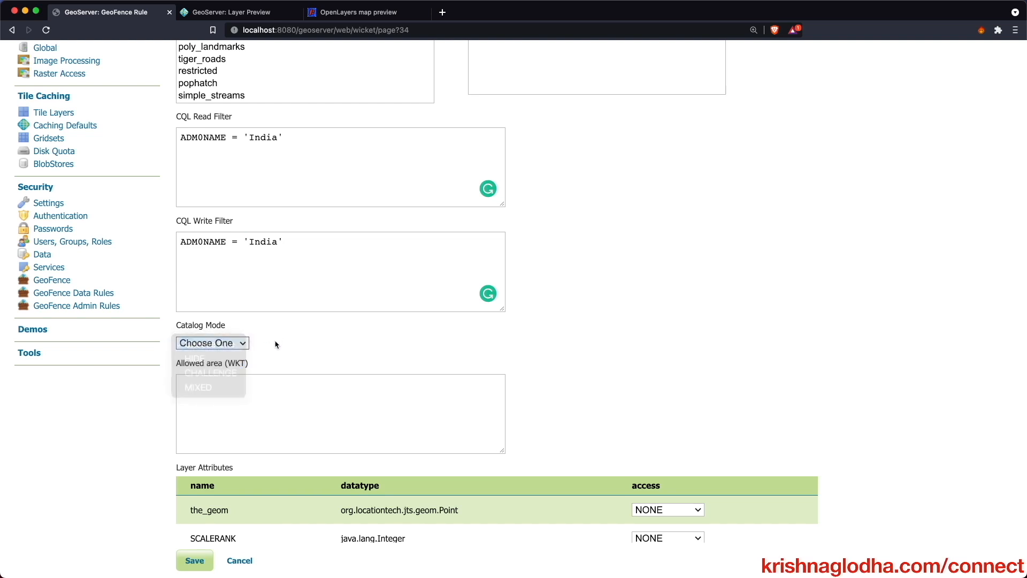
scroll(278, 344, "down", 1)
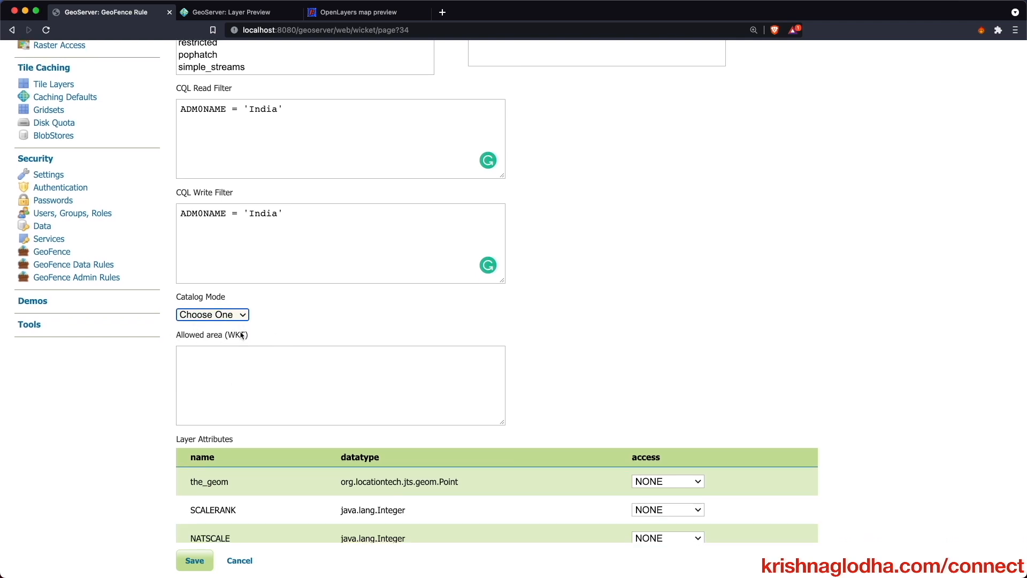
scroll(242, 335, "down", 7)
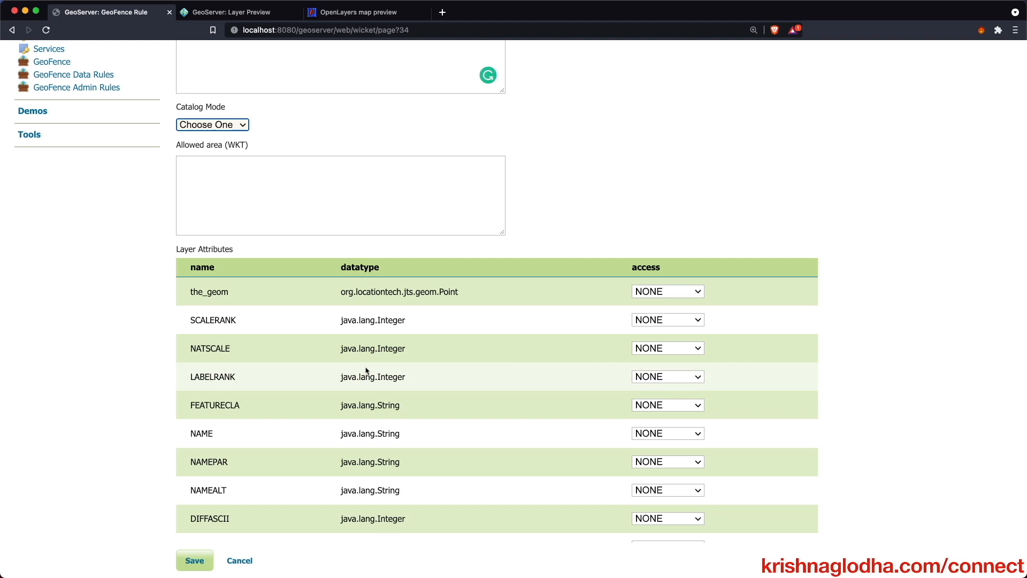
- Give the_geom, SCALERANK, NATSCALE, LABELRANK, FEATURECLA and NAME READWRITE access
left_click(650, 292)
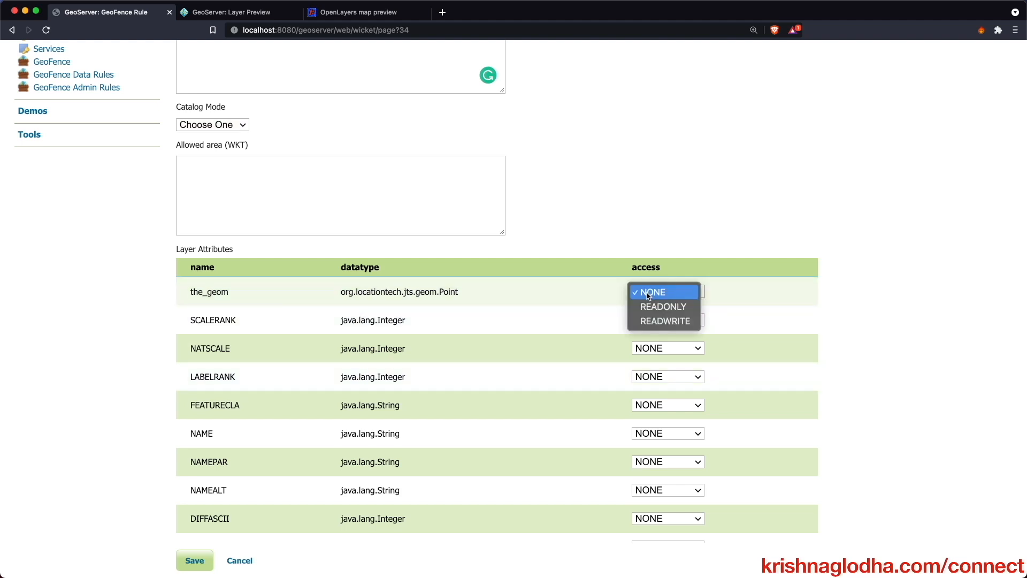
left_click(648, 322)
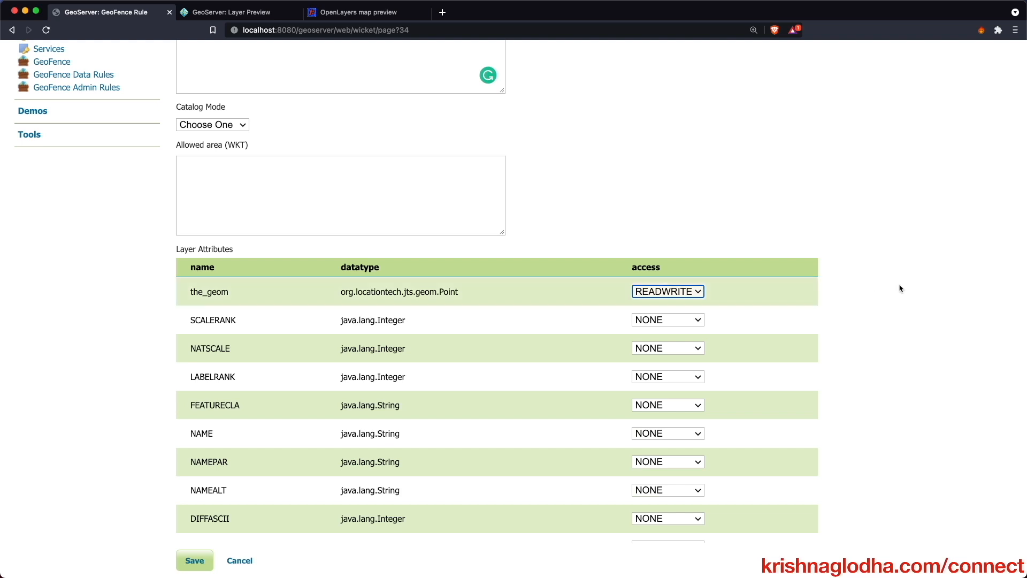
left_click(670, 290)
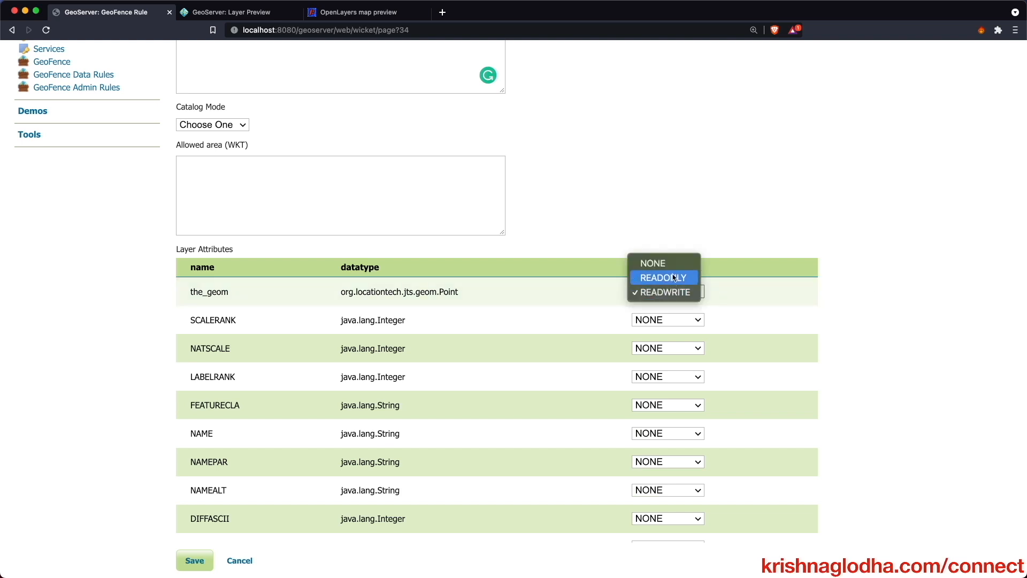
left_click(648, 298)
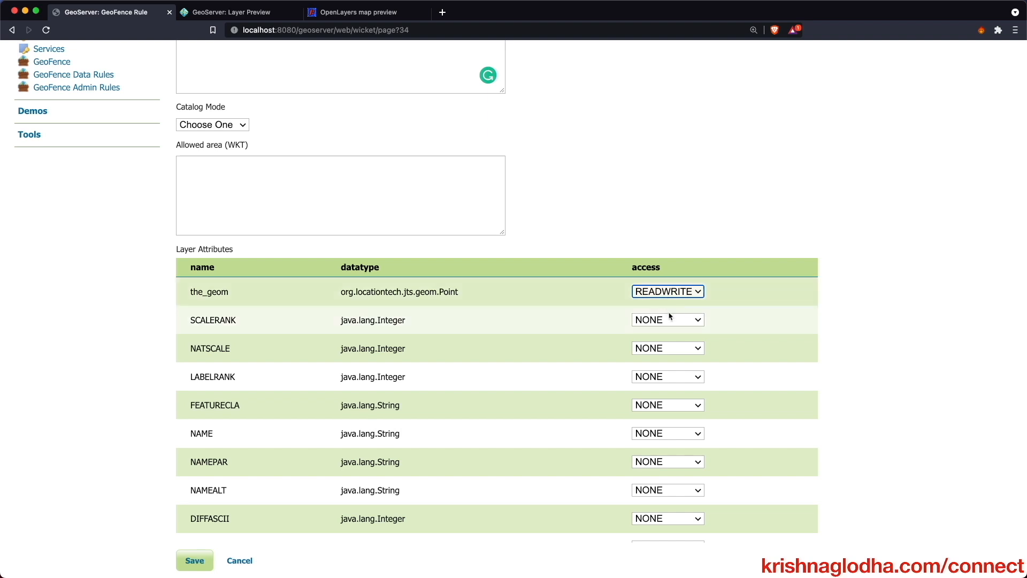
scroll(671, 318, "down", 2)
left_click(668, 268)
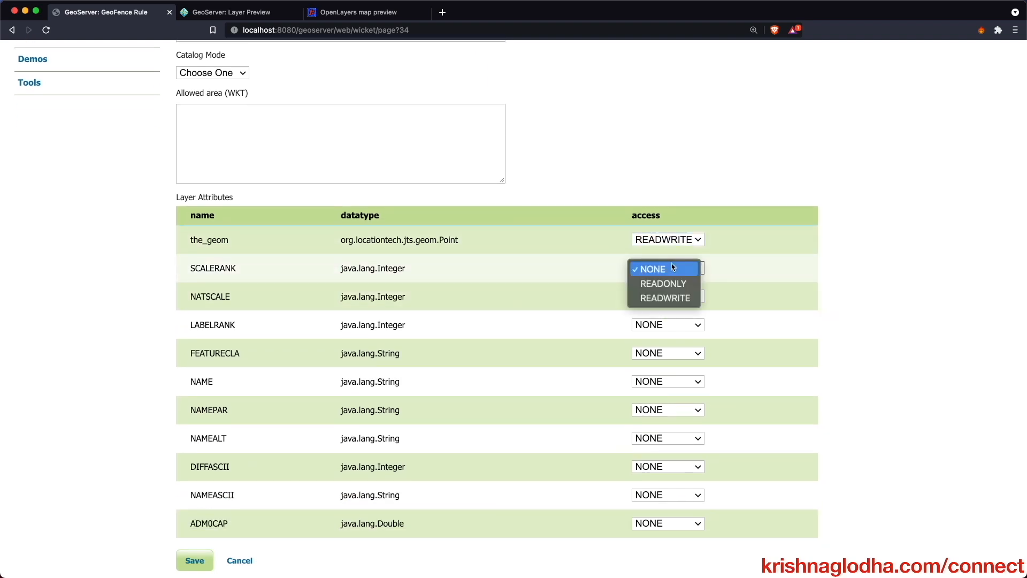
left_click(666, 298)
left_click(665, 296)
left_click(663, 325)
left_click(662, 328)
left_click(663, 355)
left_click(662, 412)
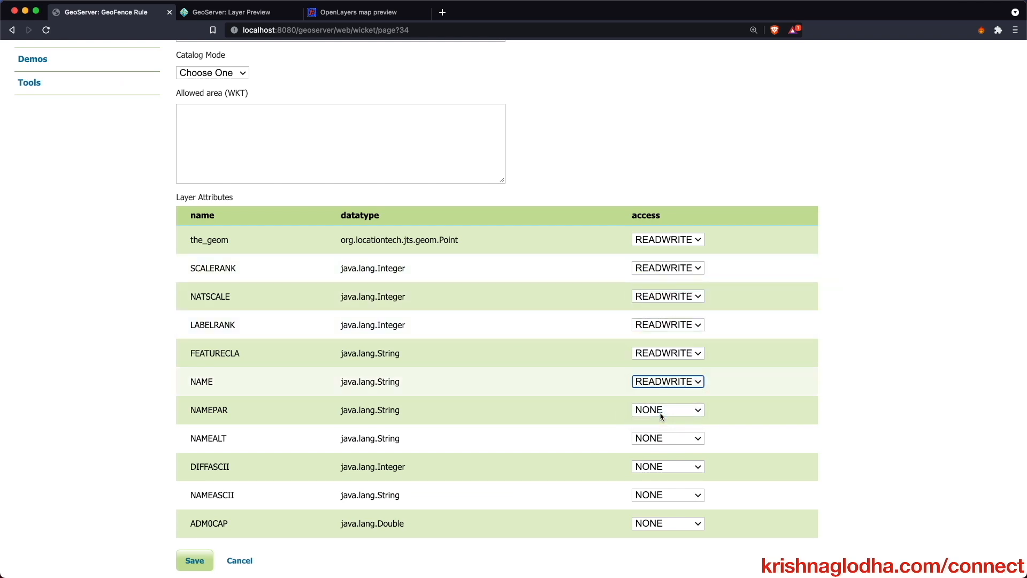
- Give NAMEPAR, NAMEALT and DIFFASCII READWRITE access too
left_click(660, 413)
left_click(665, 440)
left_click(660, 439)
left_click(658, 468)
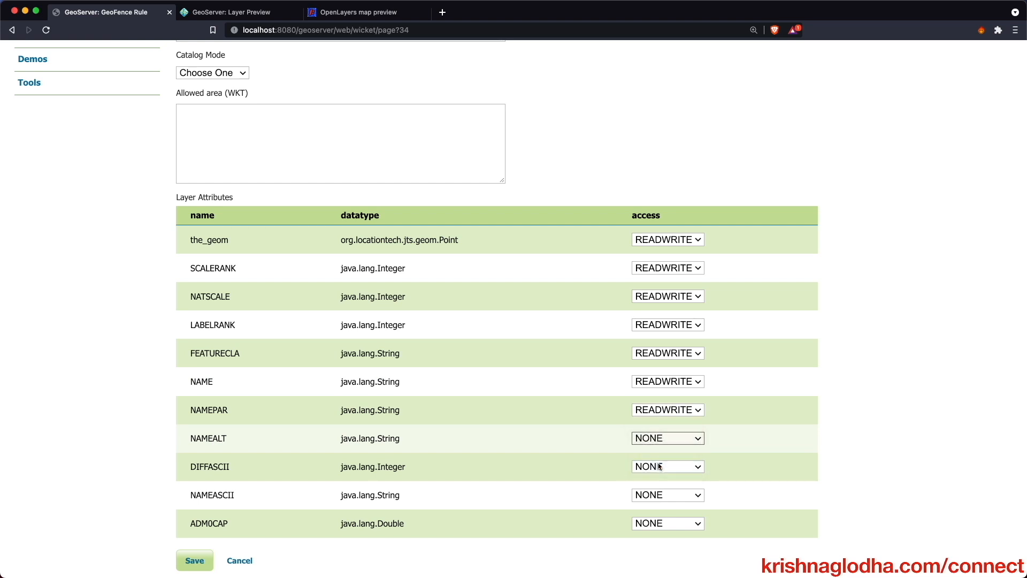
left_click(659, 467)
left_click(659, 459)
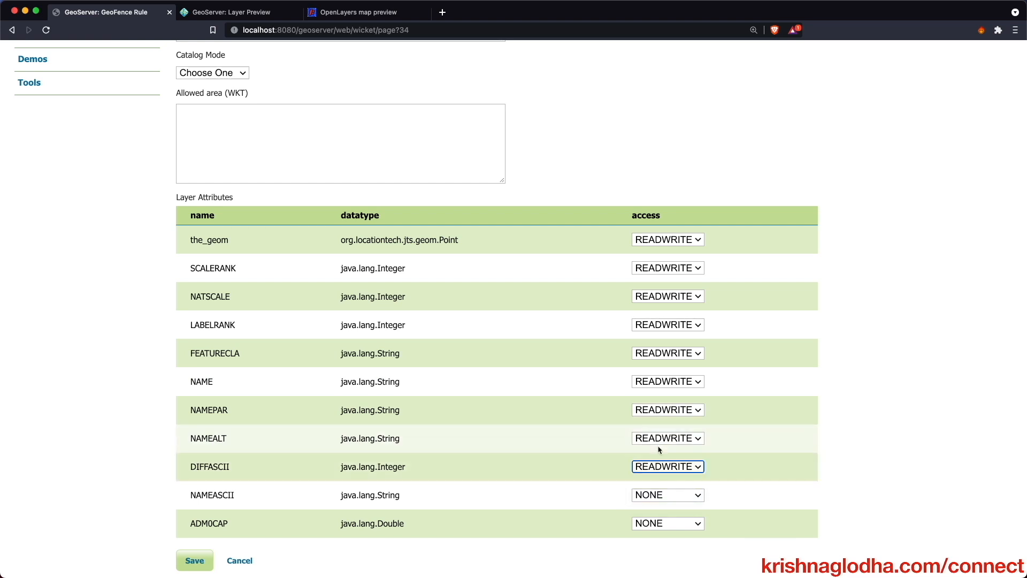
- Save the India-filtered indian_gov data rule
scroll(665, 433, "down", 20)
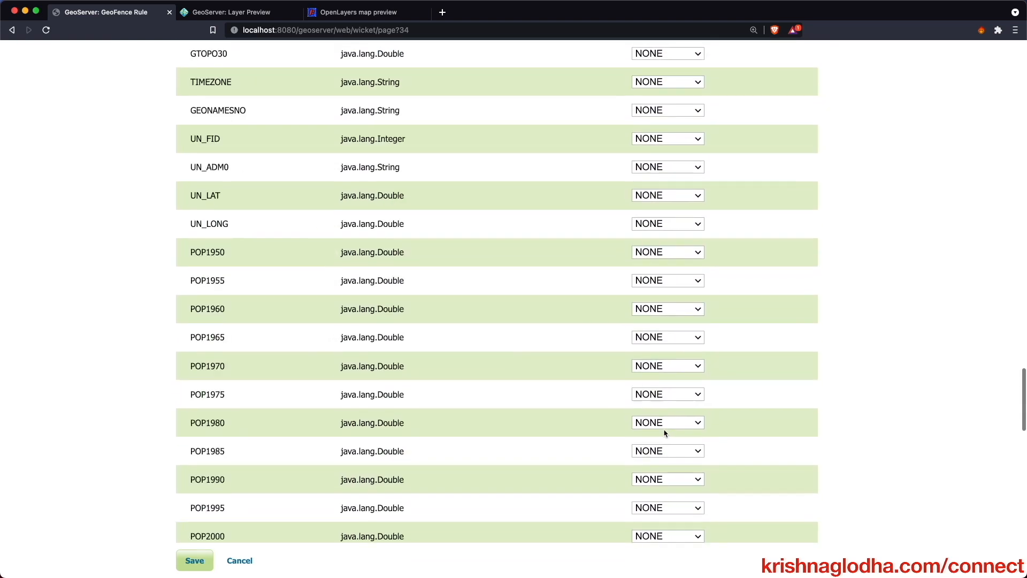
scroll(665, 432, "down", 10)
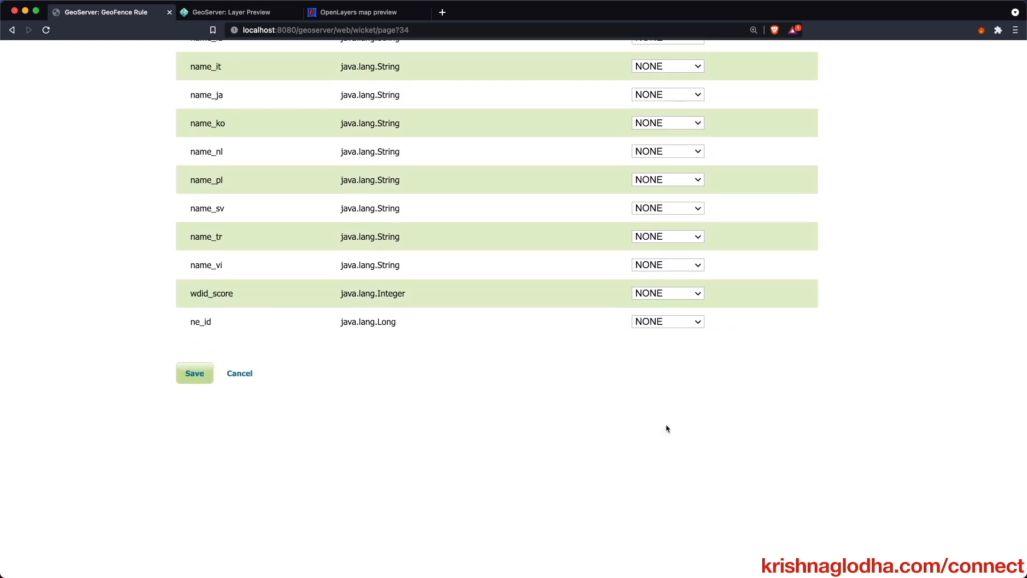
scroll(668, 428, "up", 20)
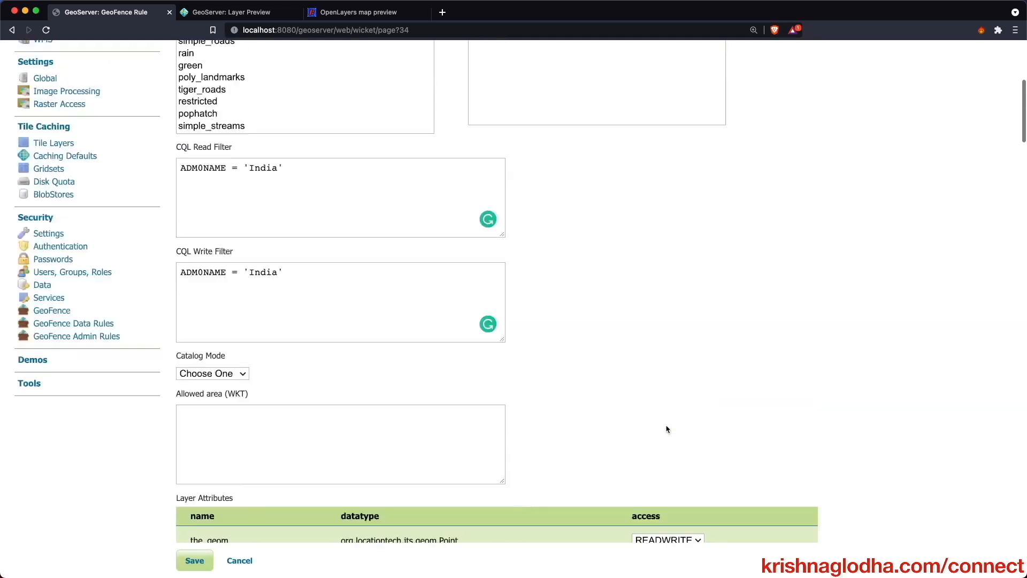
scroll(667, 428, "down", 10)
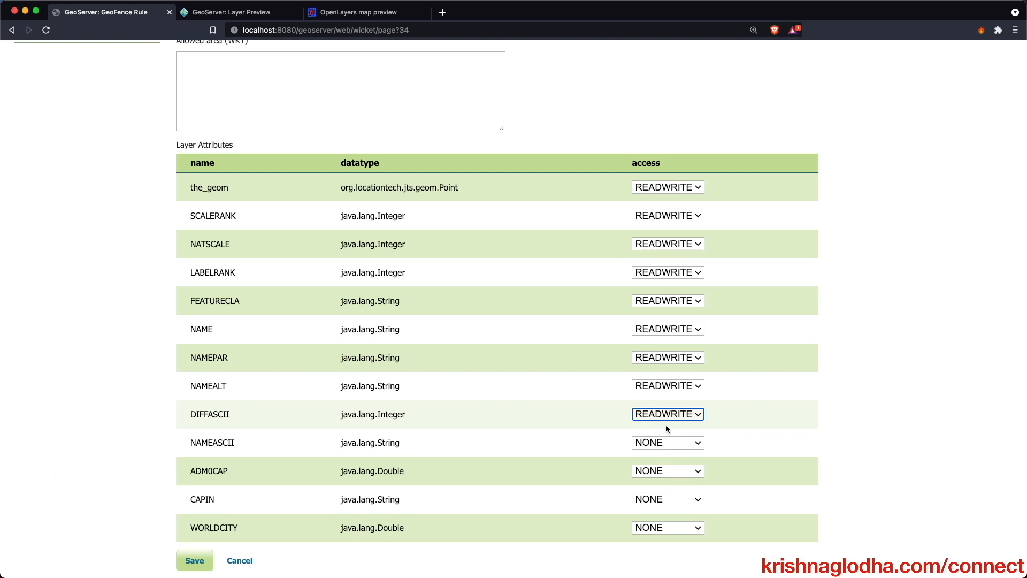
scroll(668, 428, "down", 9)
scroll(667, 428, "down", 10)
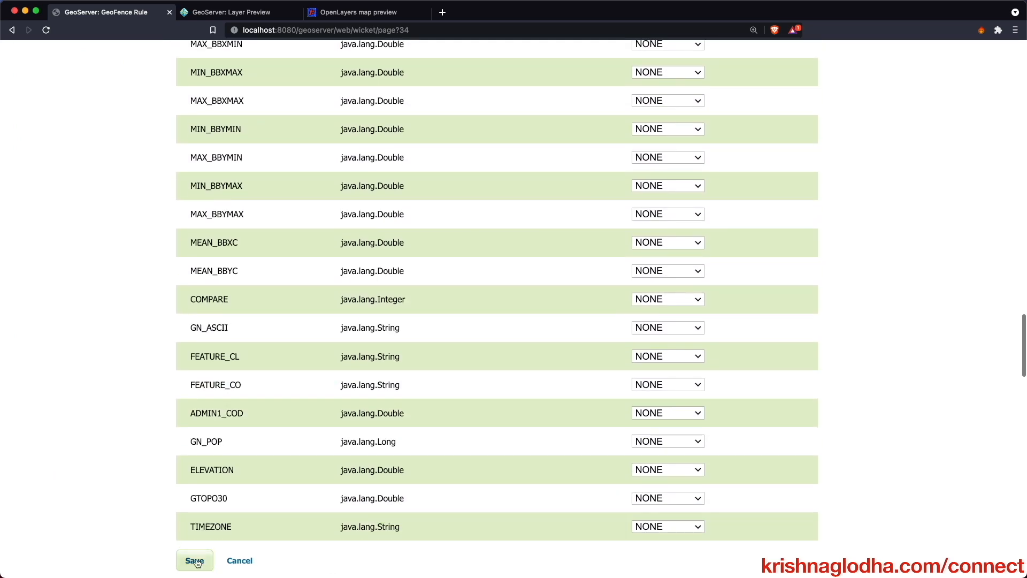
left_click(195, 561)
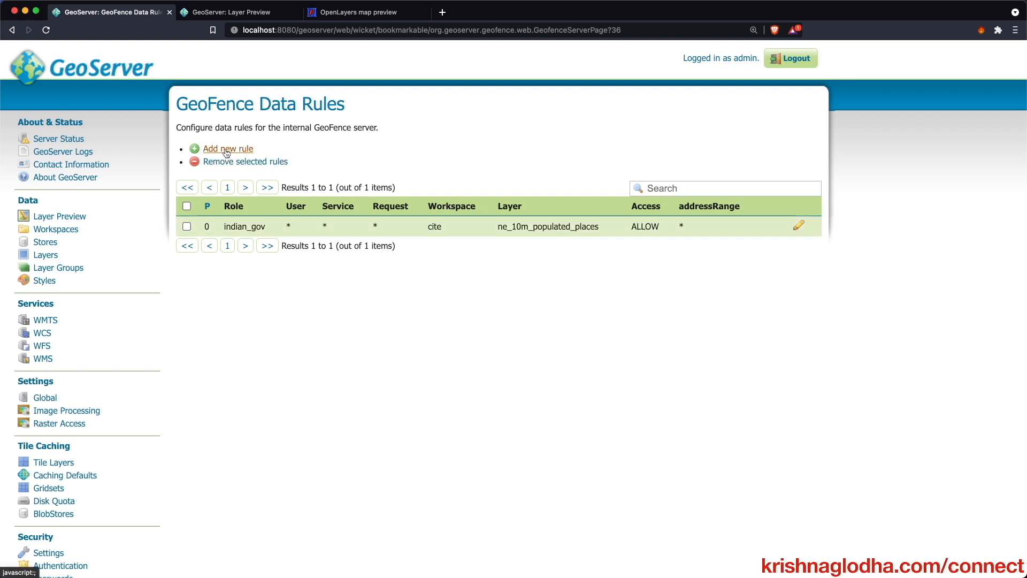
- Start a new rule for role indian_public and user class_1, keeping service as *
left_click(227, 150)
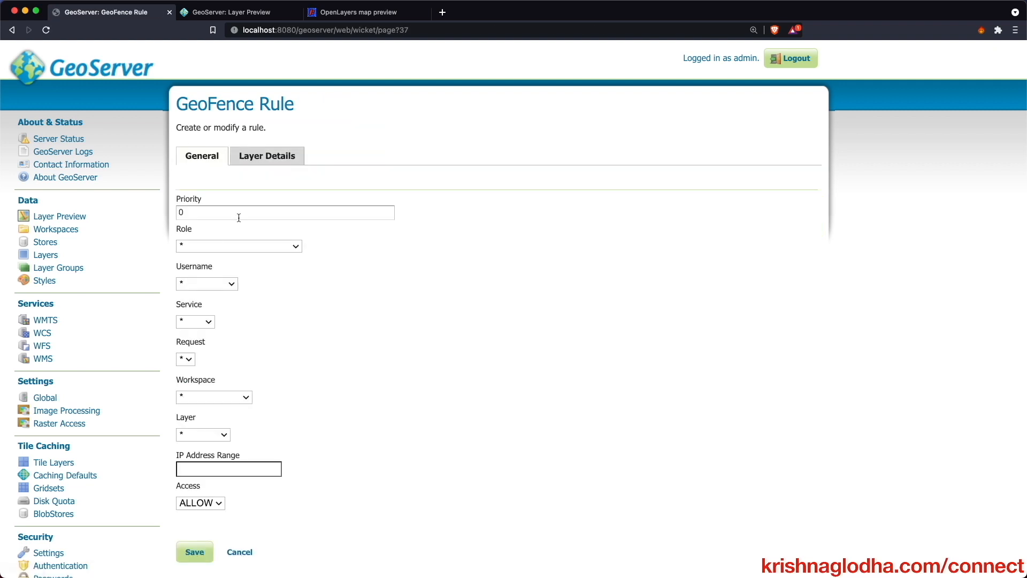
left_click(274, 246)
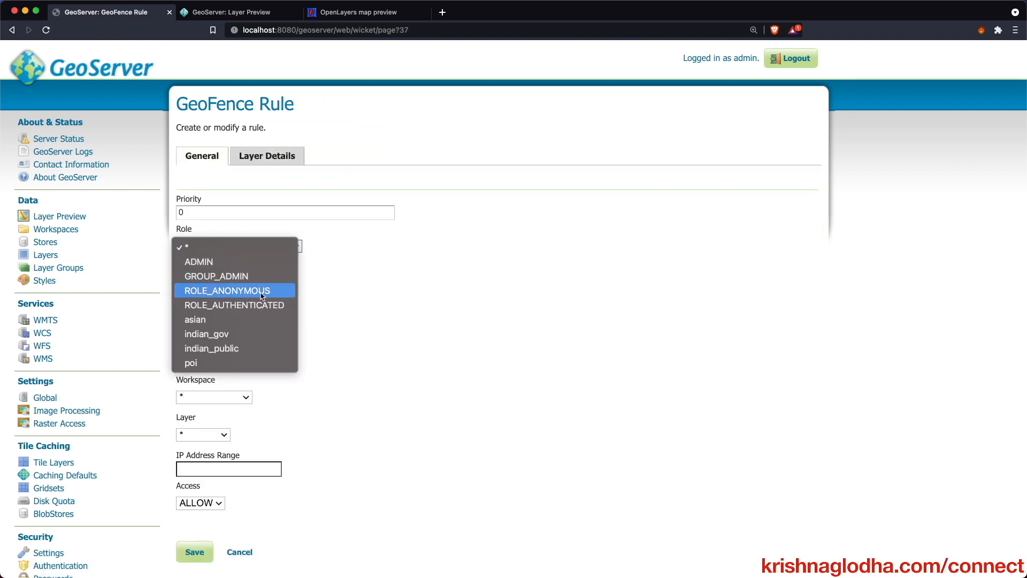
left_click(259, 348)
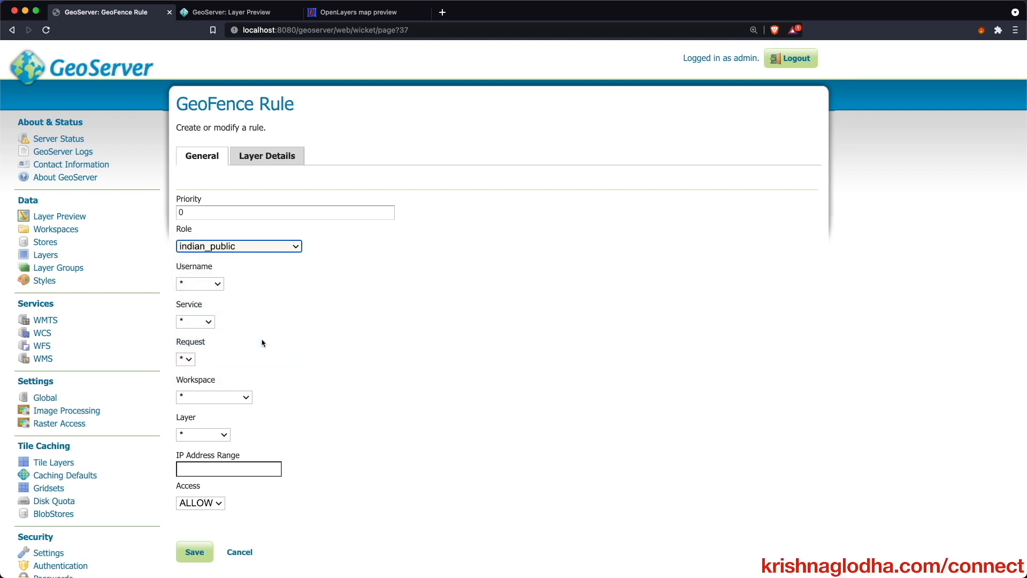
left_click(208, 286)
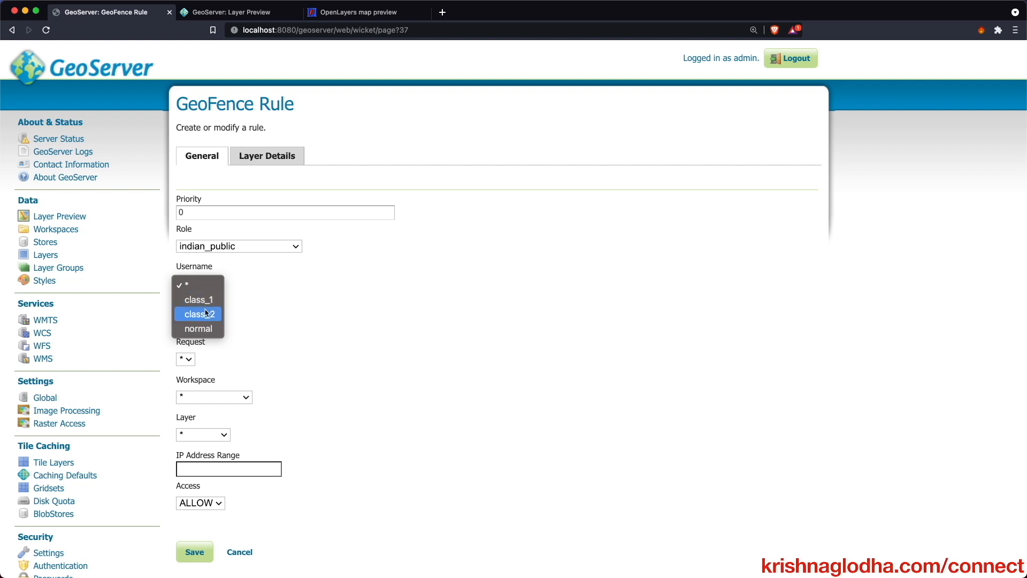
left_click(209, 309)
scroll(207, 259, "down", 2)
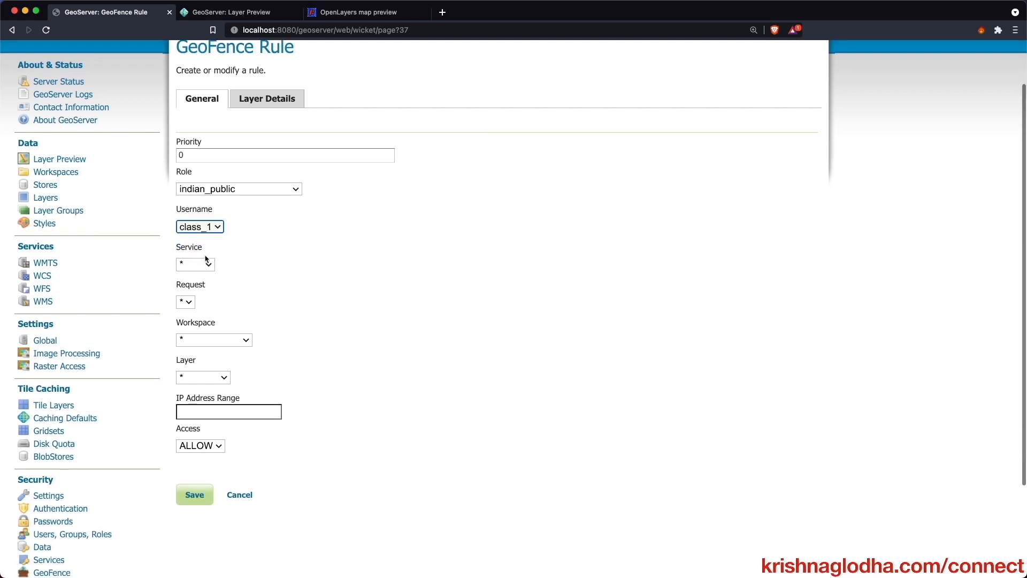
left_click(205, 263)
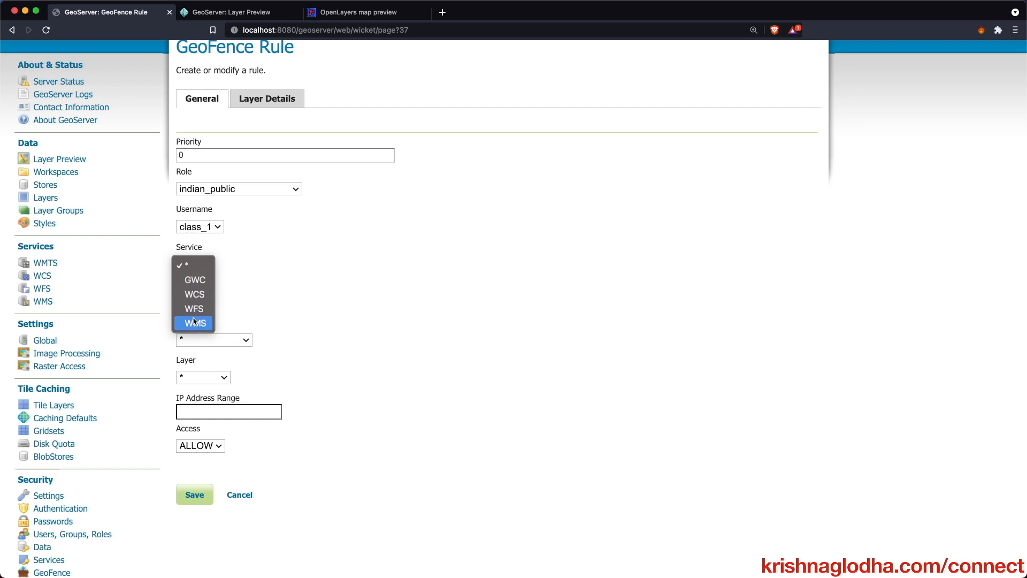
left_click(193, 265)
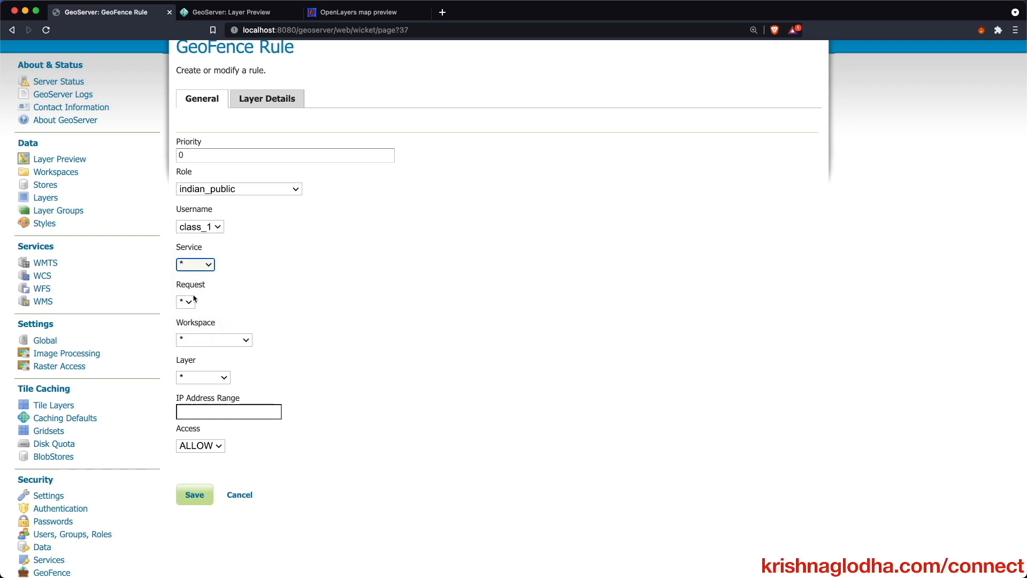
- Target workspace cite and layer ne_10m_populated_places, then view Layer Details
left_click(211, 338)
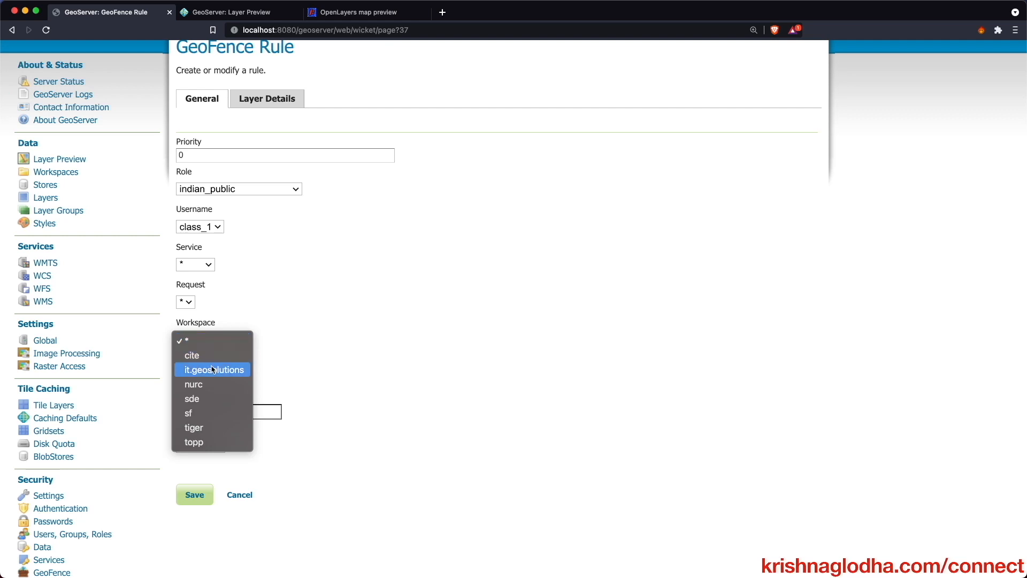
left_click(214, 364)
left_click(222, 377)
left_click(212, 394)
left_click(247, 106)
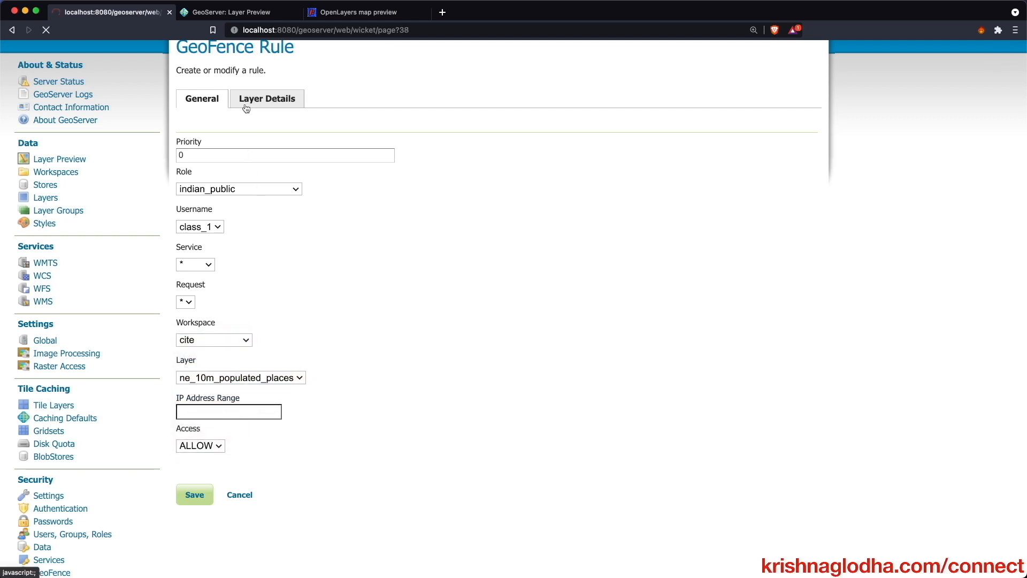
- Enable Specify Layer Details and set both CQL read and write filters to ADM0NAME = 'India'
left_click(183, 199)
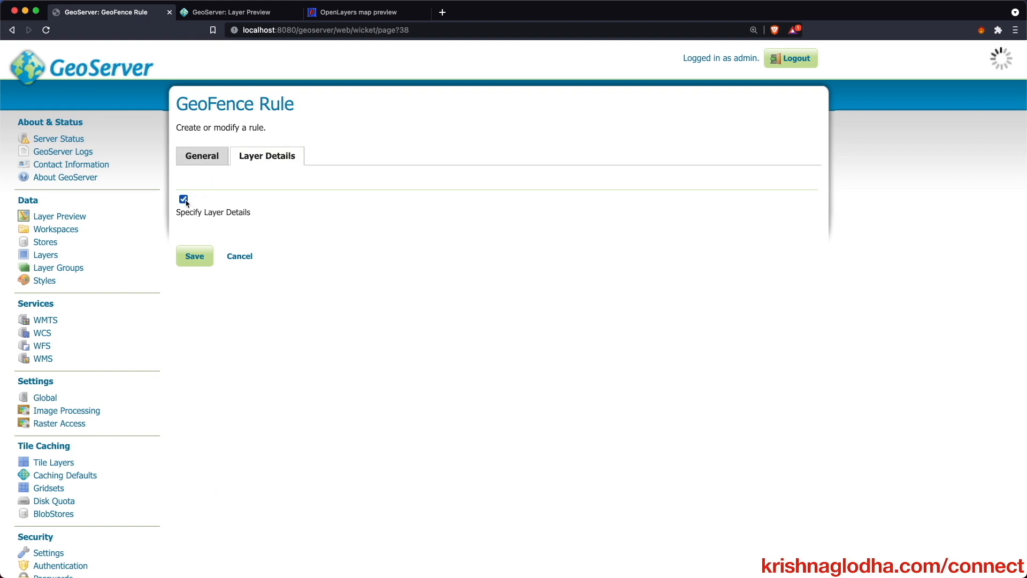
scroll(239, 270, "down", 6)
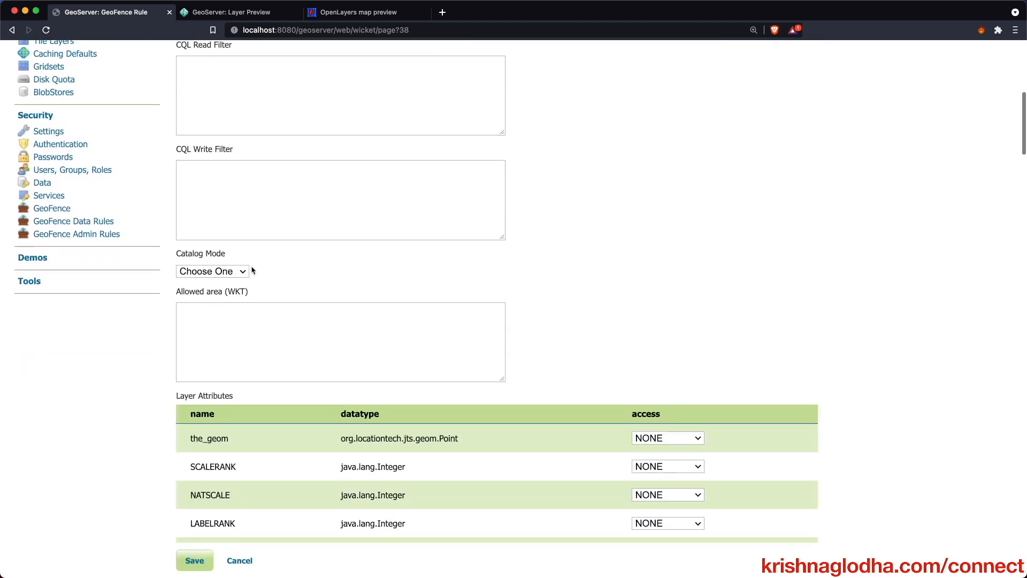
left_click(253, 185)
type("ADM0NAME = 'India'")
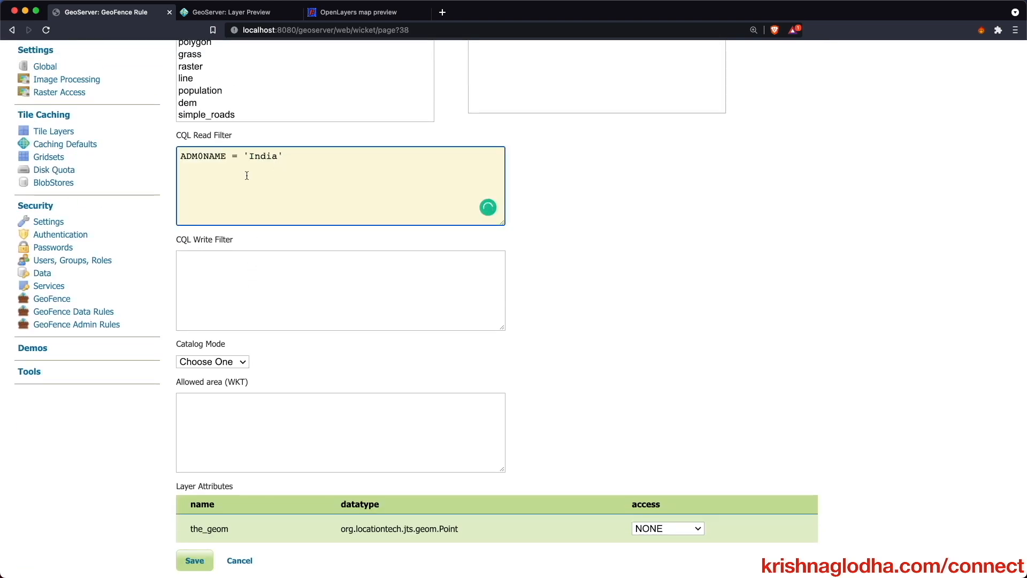
left_click(255, 276)
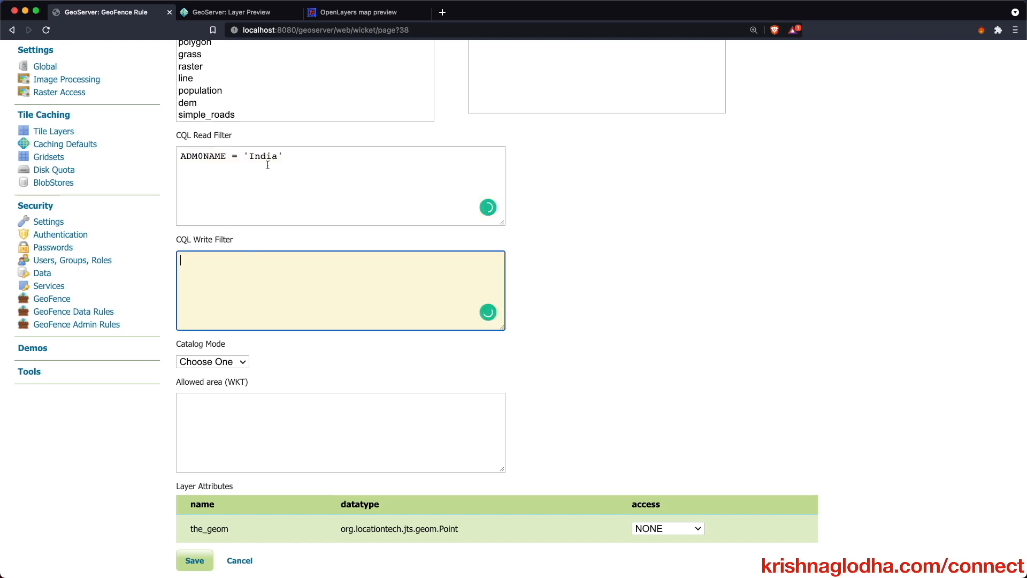
type("ADM0NAME = 'India'")
- Give the_geom, NAME, POP_MAX and RANK_MAX READWRITE access and save the class_1 rule
scroll(353, 271, "down", 5)
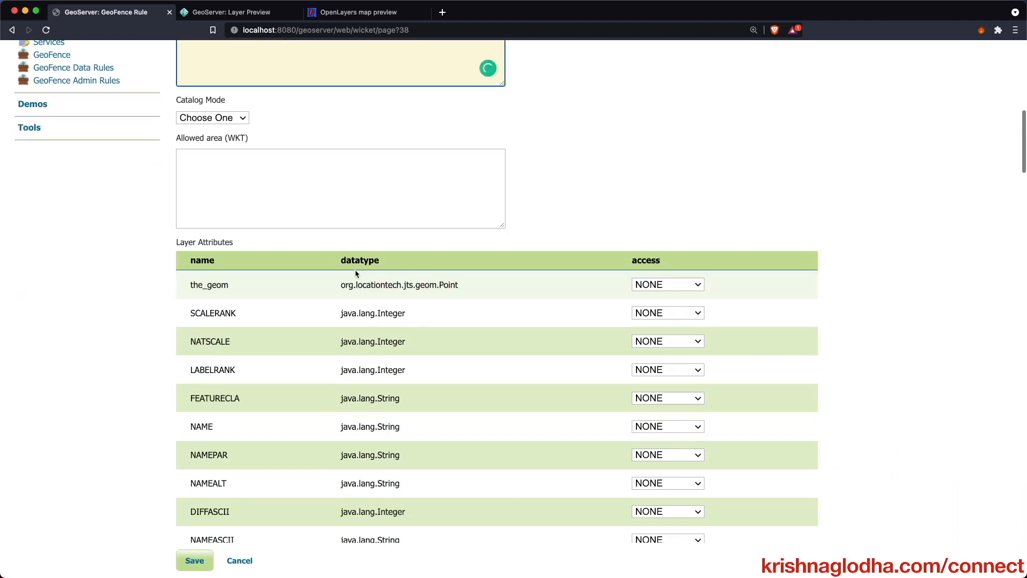
left_click(685, 286)
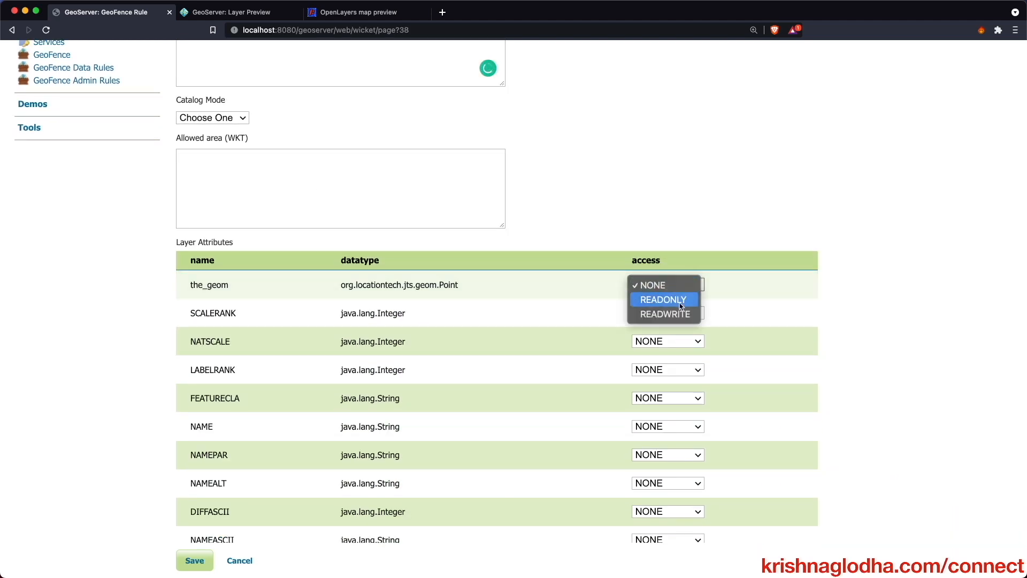
left_click(665, 313)
scroll(525, 259, "down", 2)
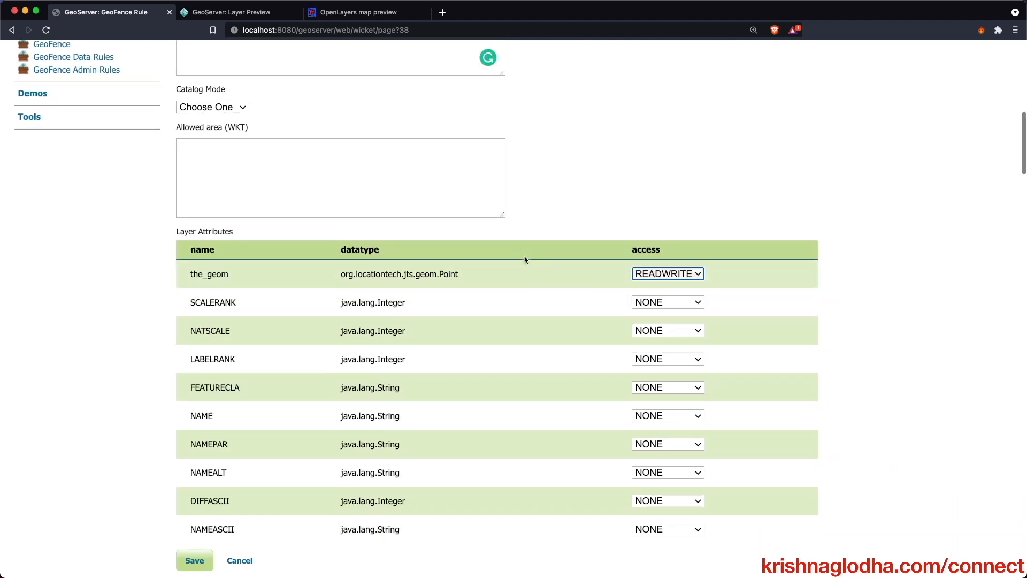
scroll(529, 255, "down", 4)
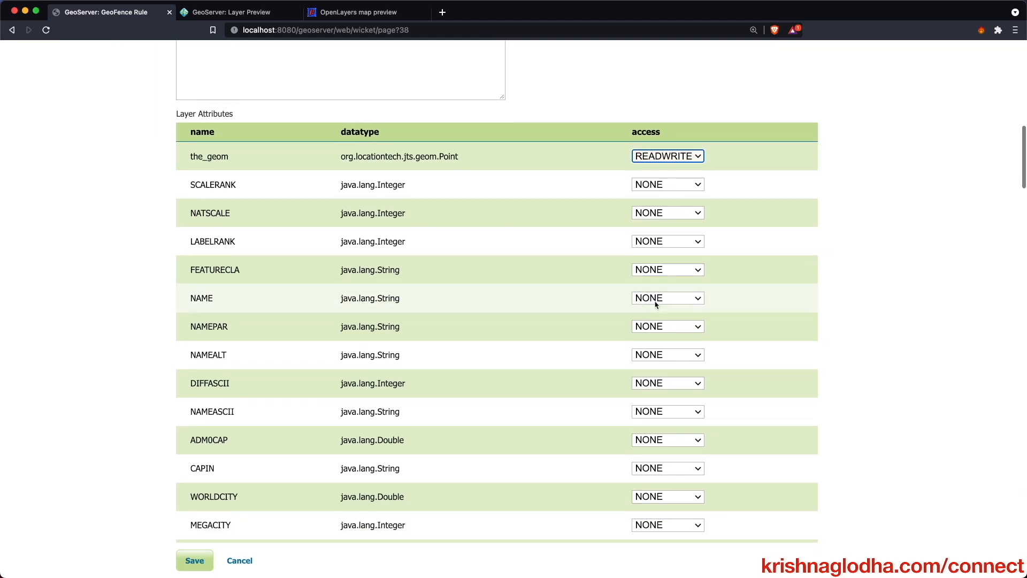
left_click(666, 298)
left_click(666, 328)
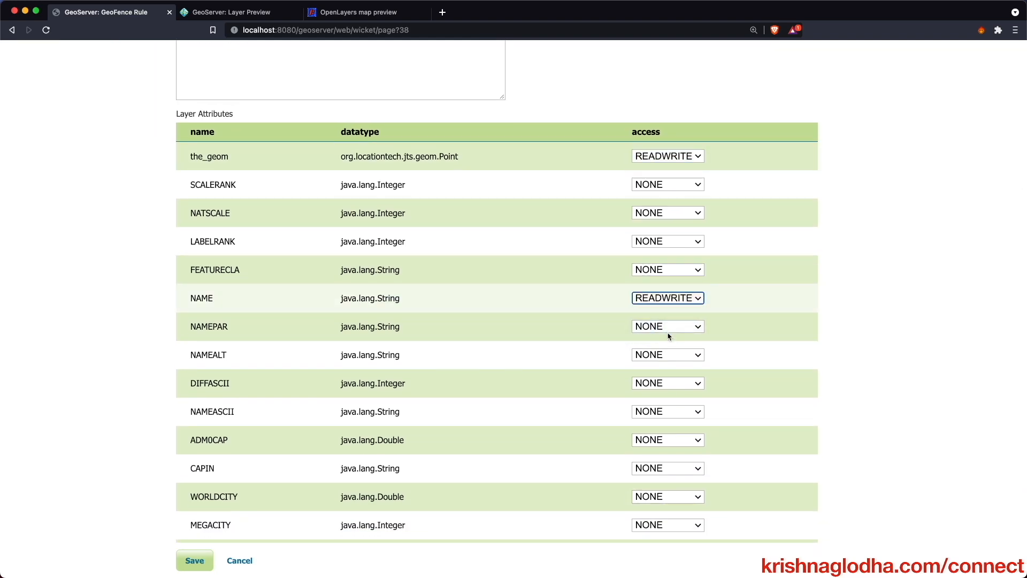
scroll(669, 337, "down", 2)
scroll(669, 337, "down", 13)
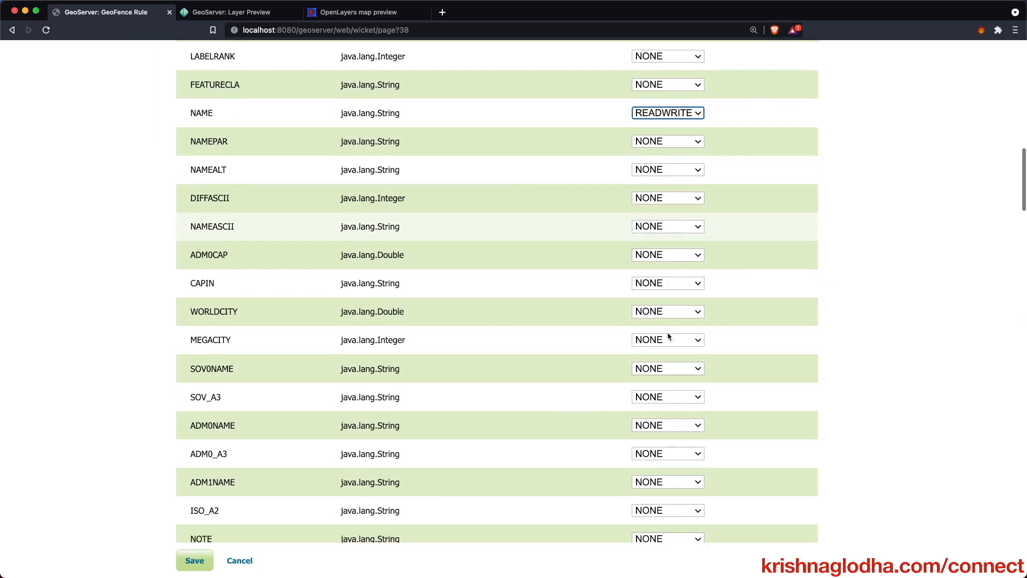
scroll(668, 337, "down", 10)
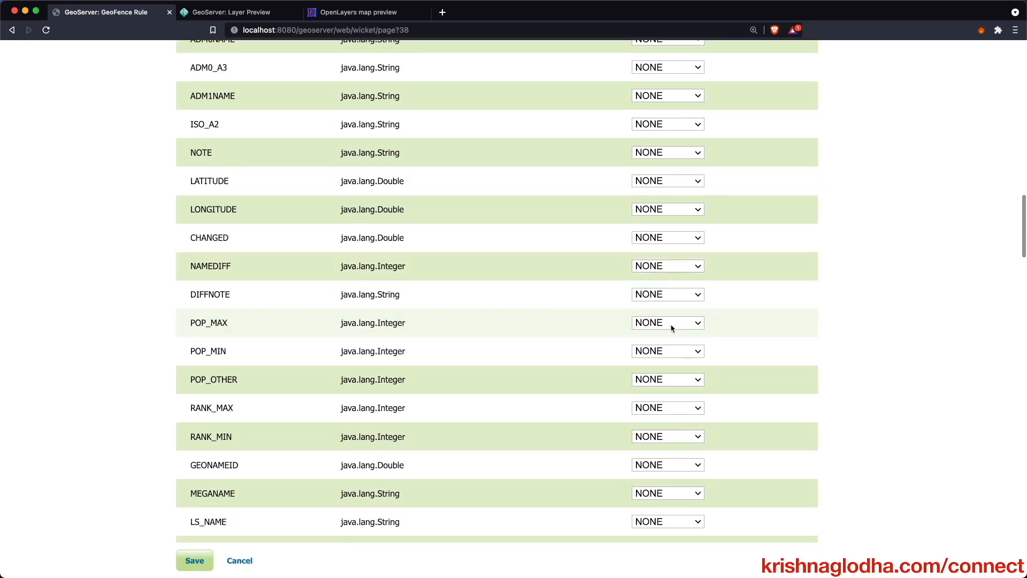
left_click(672, 328)
left_click(669, 350)
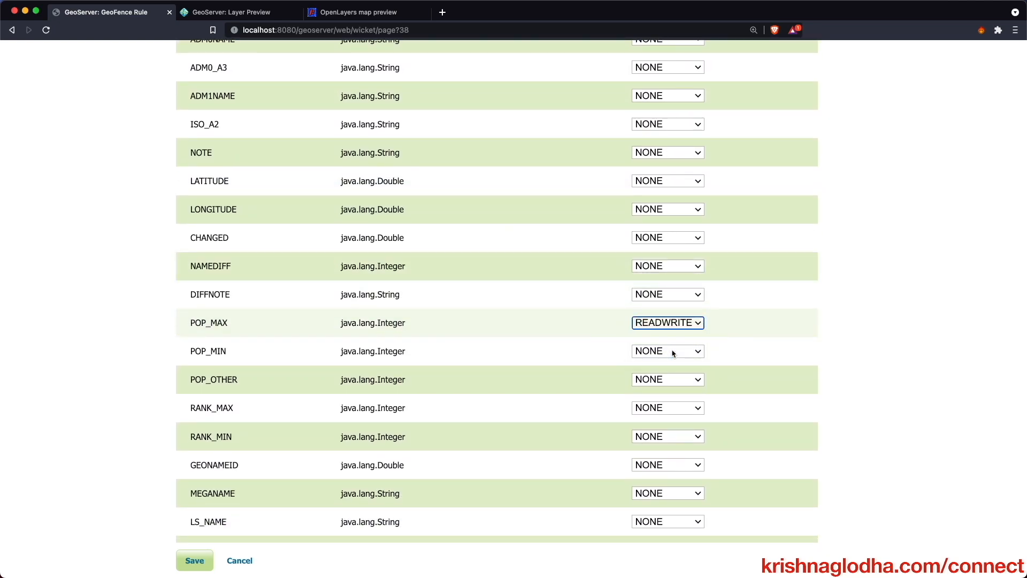
scroll(672, 352, "down", 2)
left_click(670, 359)
left_click(665, 384)
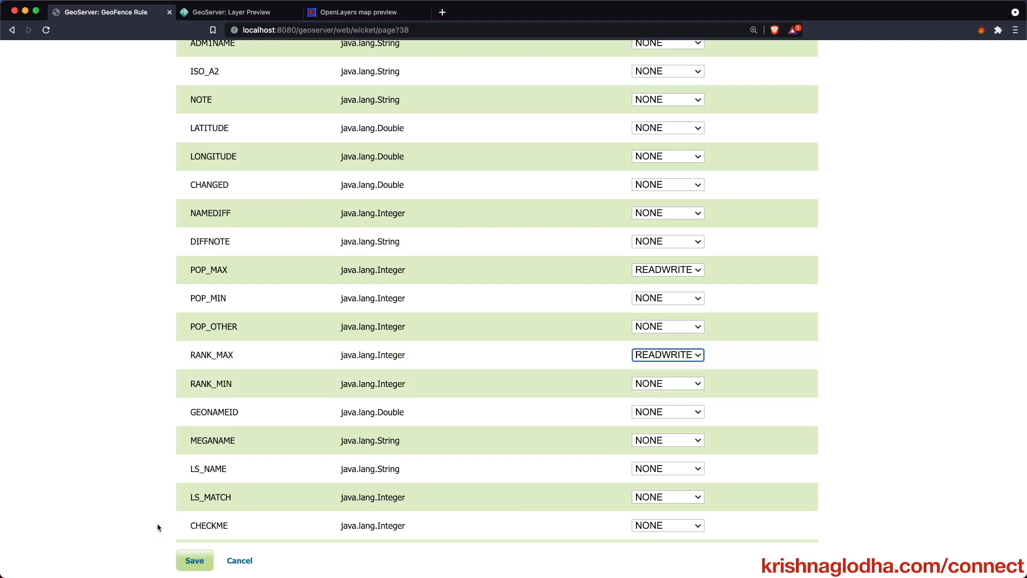
left_click(195, 560)
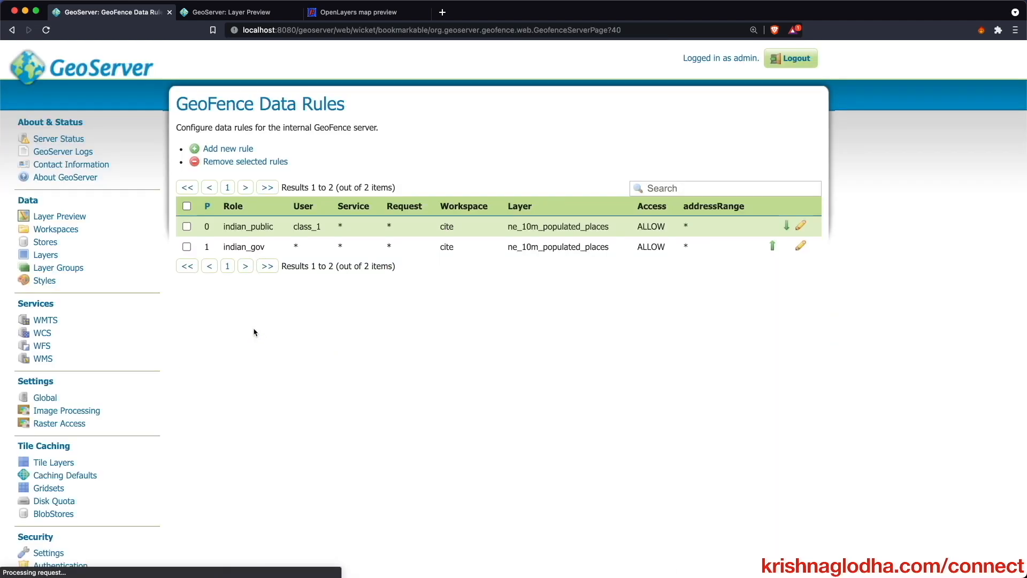
- Start another new rule for role indian_public and user class_2
left_click(228, 149)
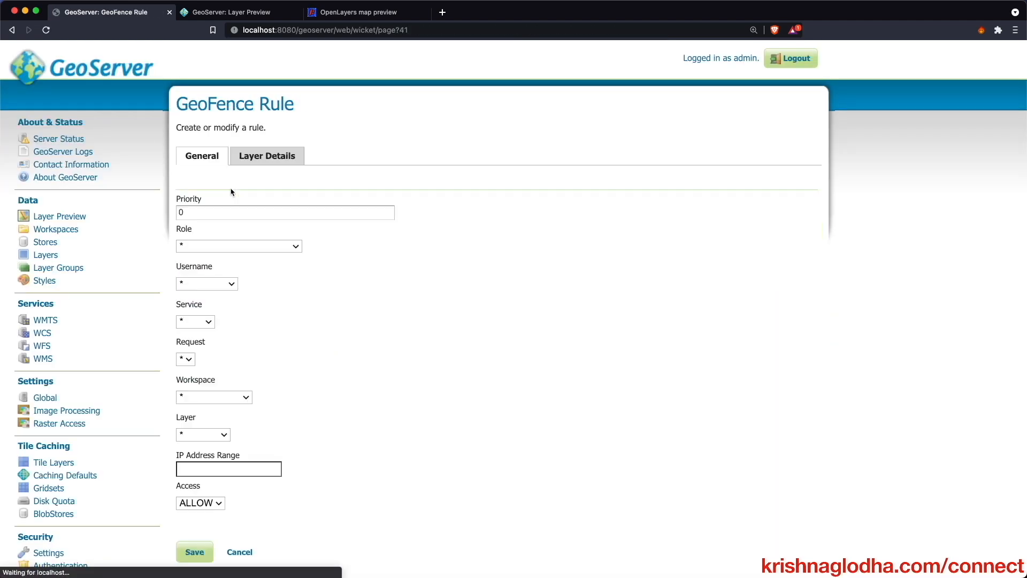
left_click(239, 246)
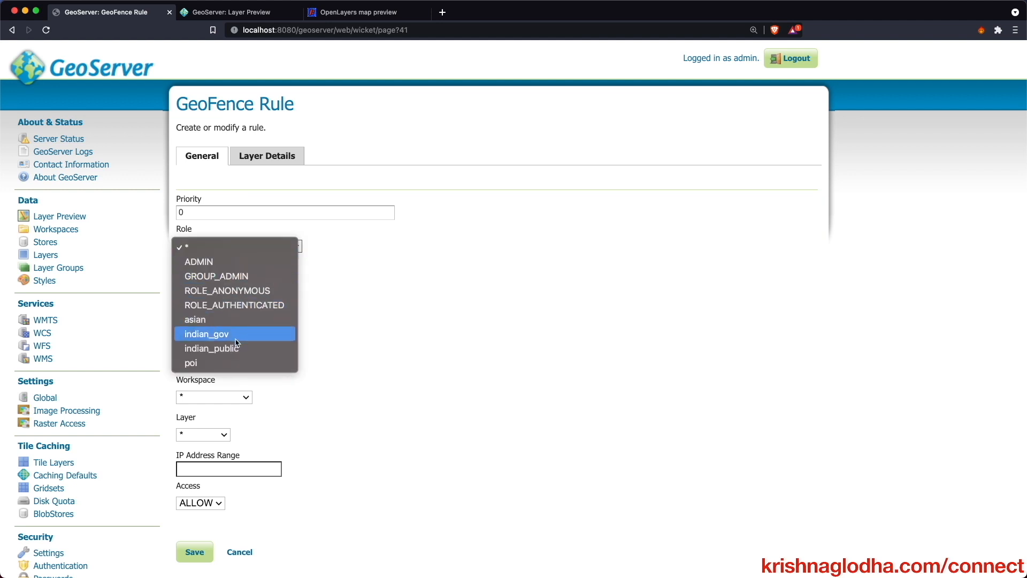
left_click(236, 348)
left_click(216, 284)
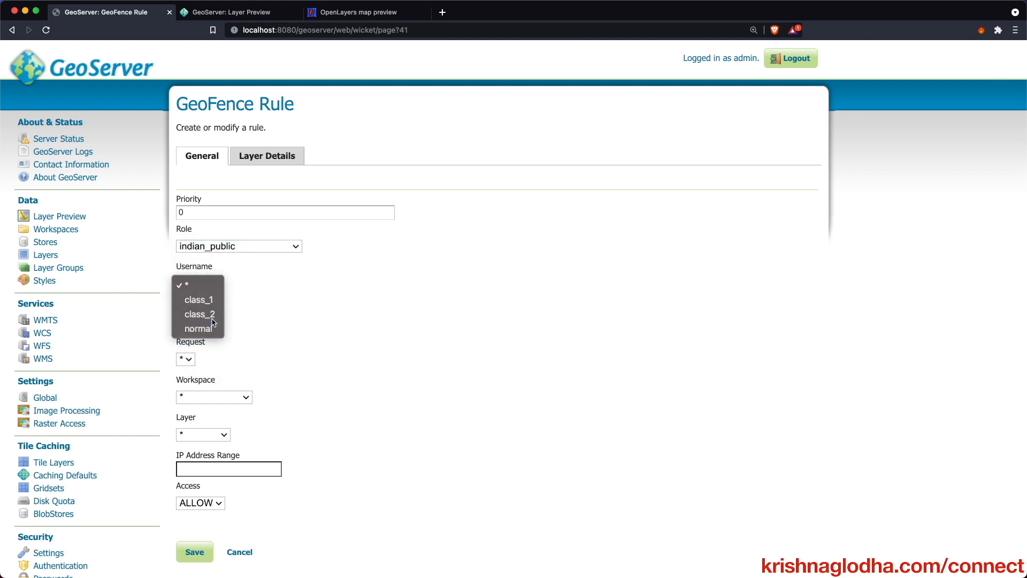
left_click(199, 314)
scroll(257, 337, "down", 1)
- Set workspace cite and layer ne_10m_populated_places, then view Layer Details
left_click(238, 355)
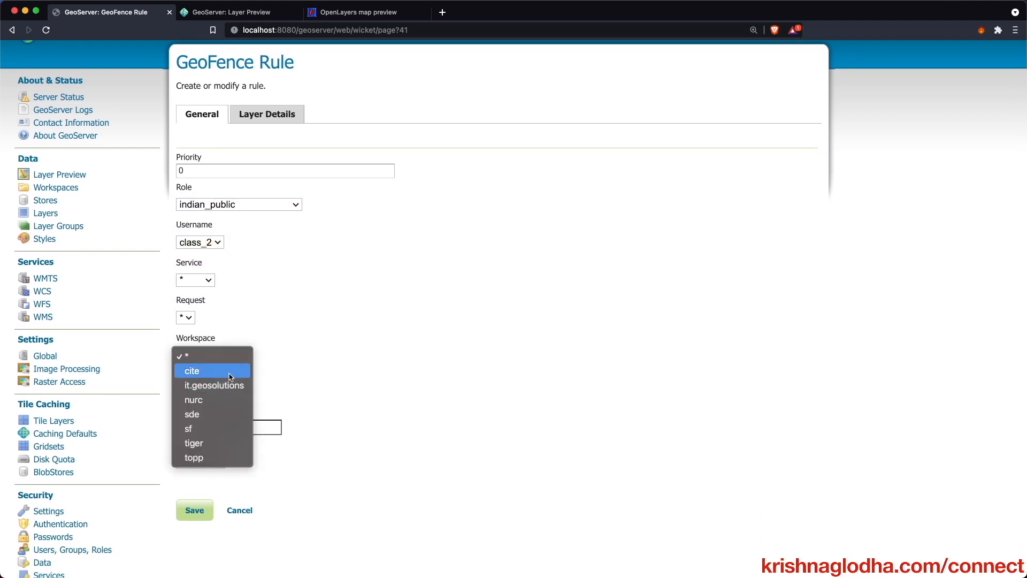
left_click(230, 375)
left_click(222, 395)
left_click(224, 411)
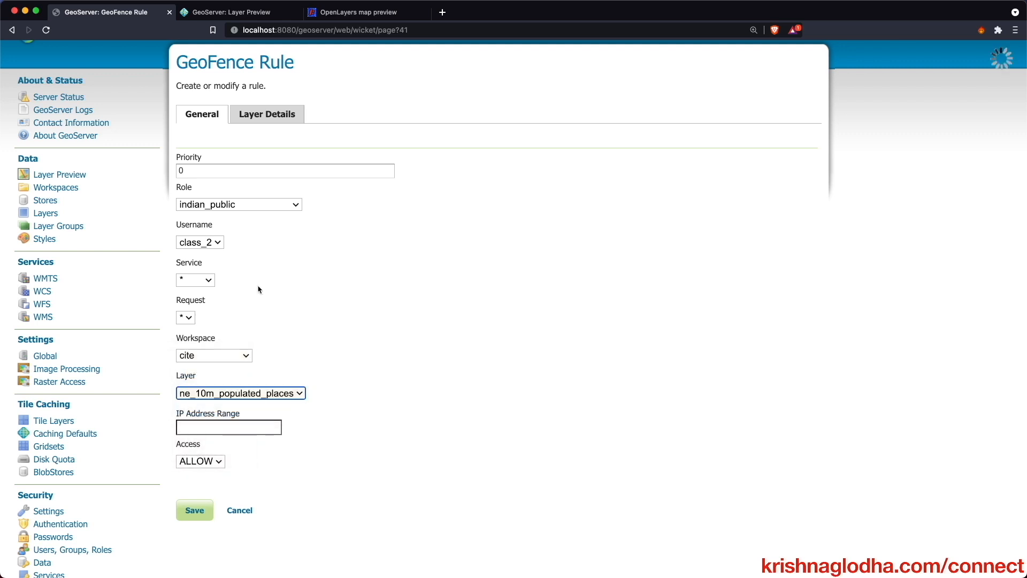
left_click(286, 117)
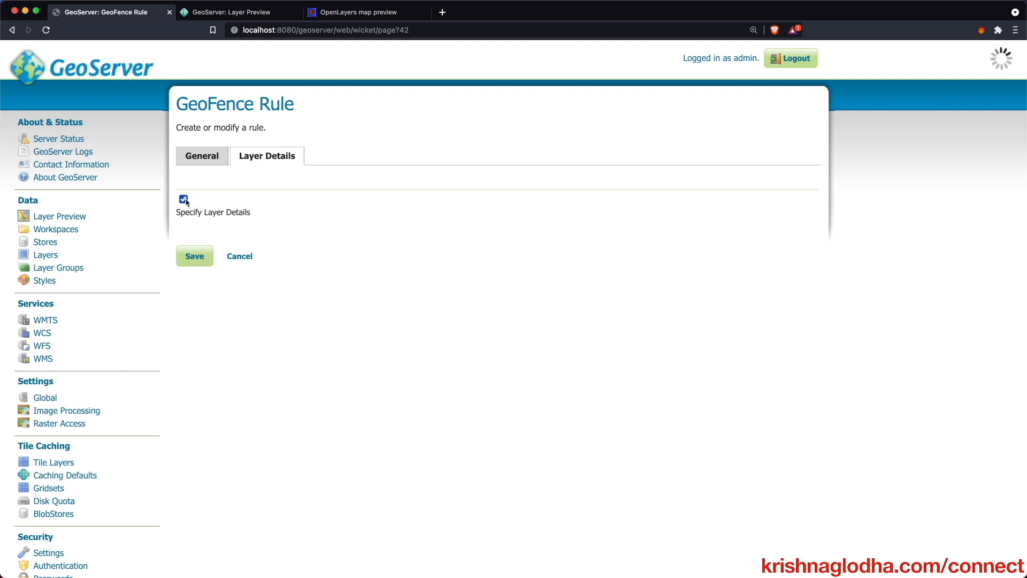
- Apply the CQL filter ADM0NAME = 'India' to both reads and writes
scroll(187, 201, "down", 5)
left_click(224, 324)
type("ADM0NAME = 'India'")
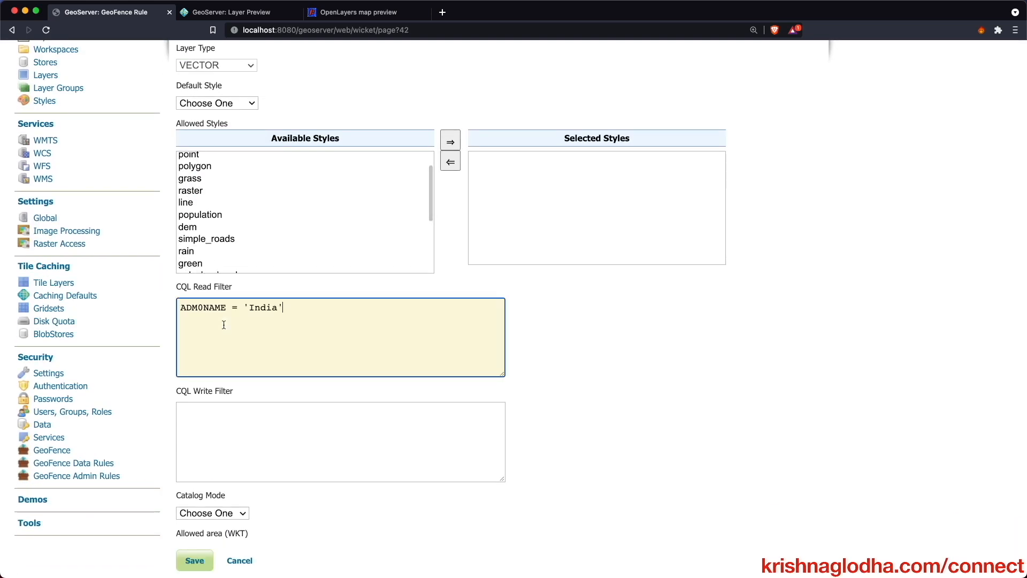
scroll(224, 325, "down", 3)
left_click(224, 325)
type("ADM0NAME = 'India'")
- Give the_geom and NAME read-write access
scroll(224, 325, "down", 6)
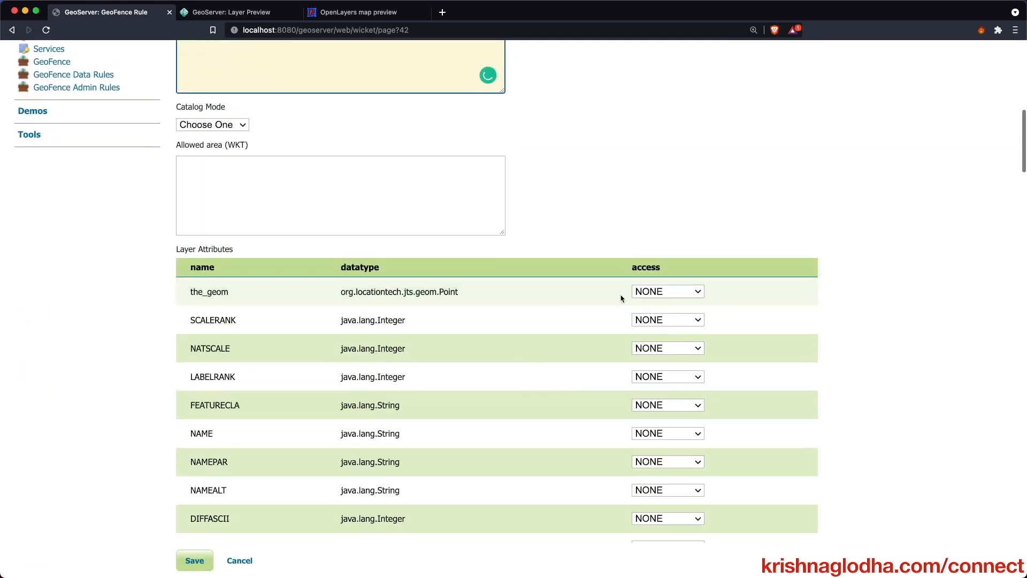
left_click(667, 291)
left_click(648, 319)
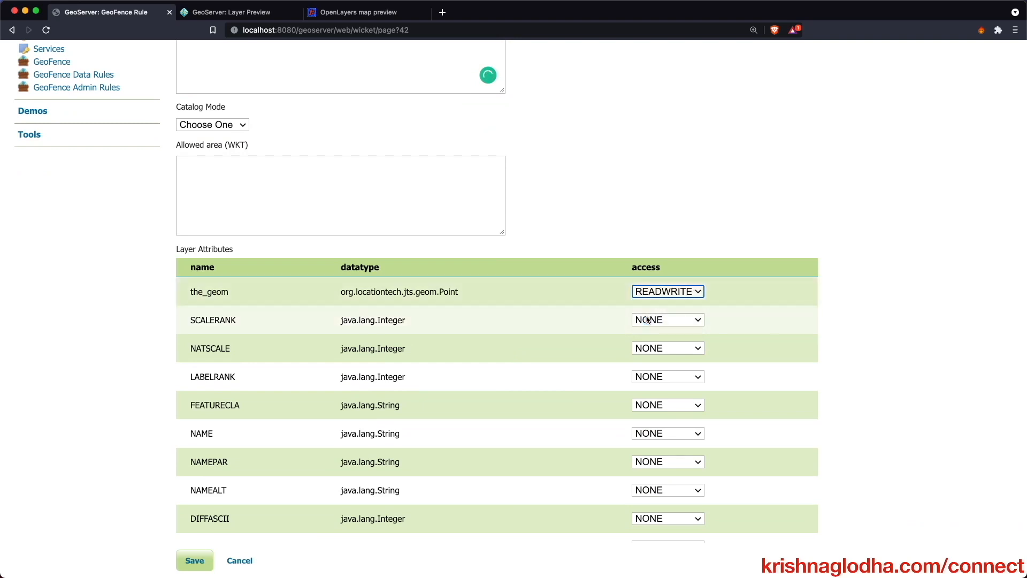
scroll(649, 321, "down", 3)
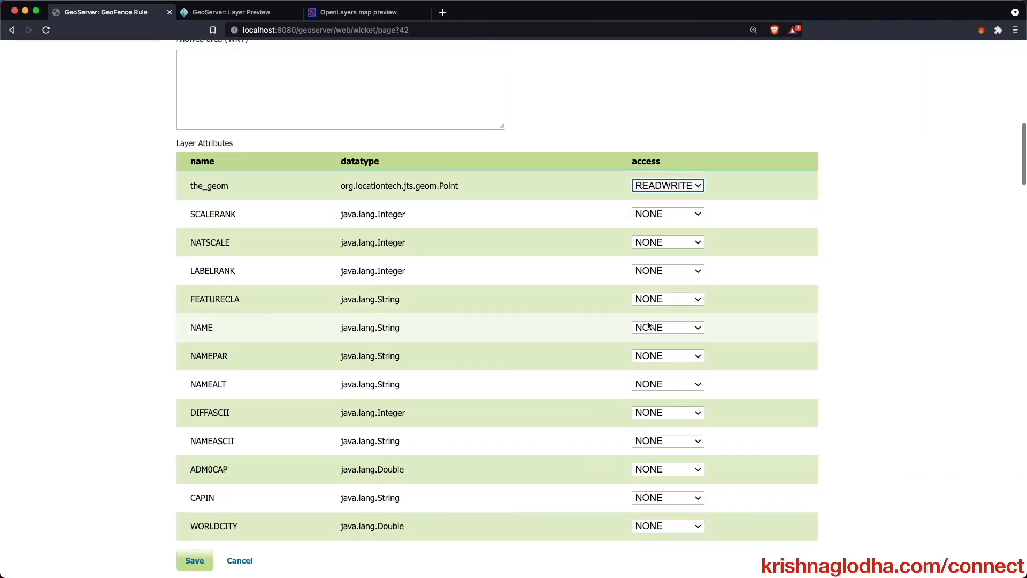
left_click(652, 327)
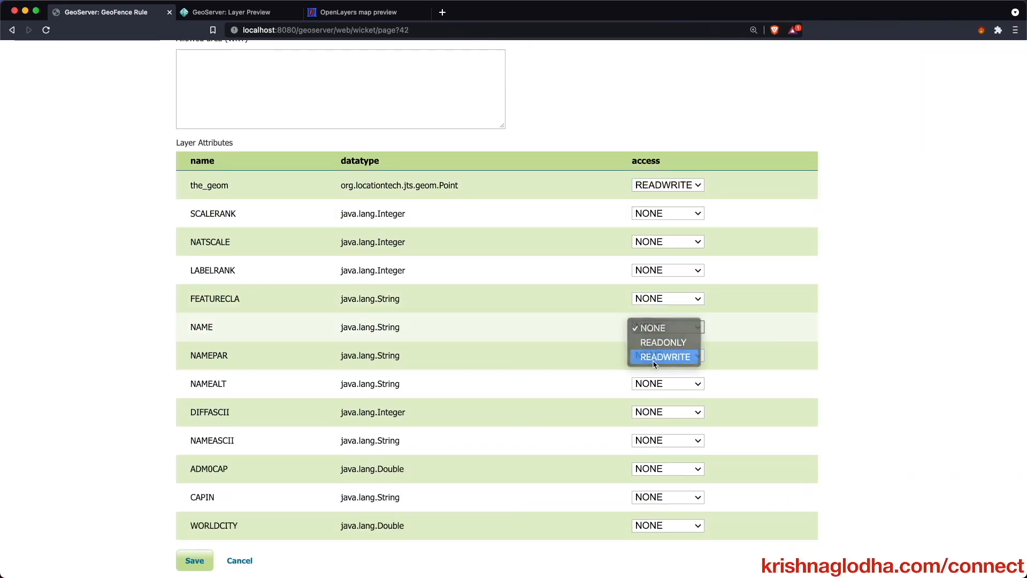
left_click(653, 357)
- Give ADM0NAME read-write access, set POP_MAX access, and save the class_2 rule
scroll(655, 364, "down", 1)
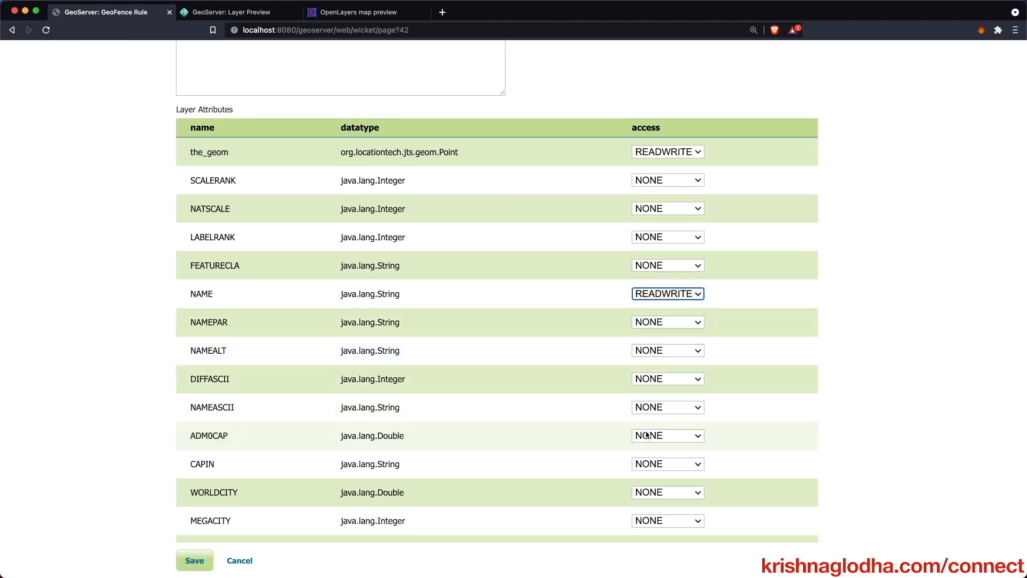
scroll(661, 423, "down", 1)
scroll(661, 424, "down", 1)
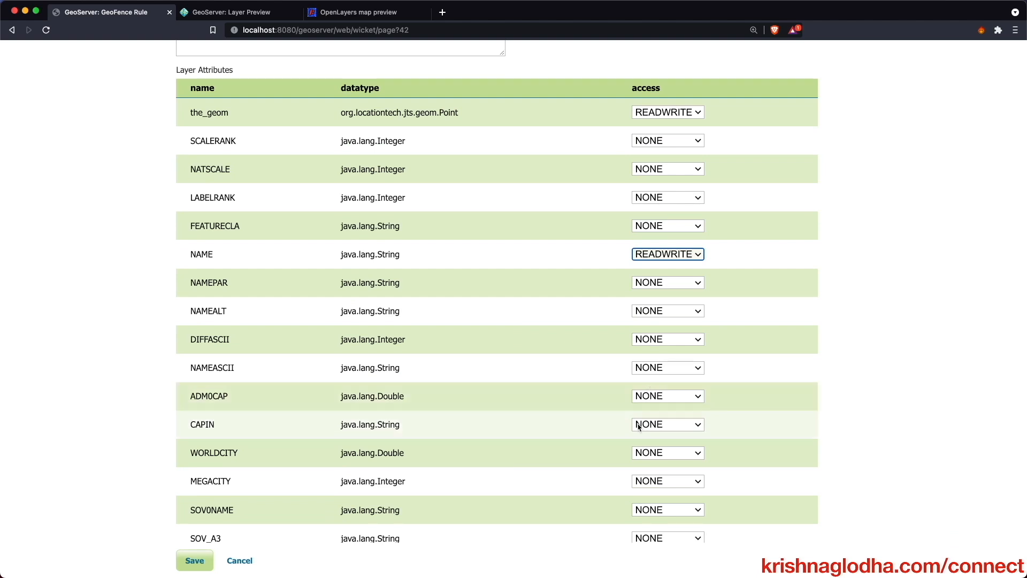
scroll(640, 410, "down", 6)
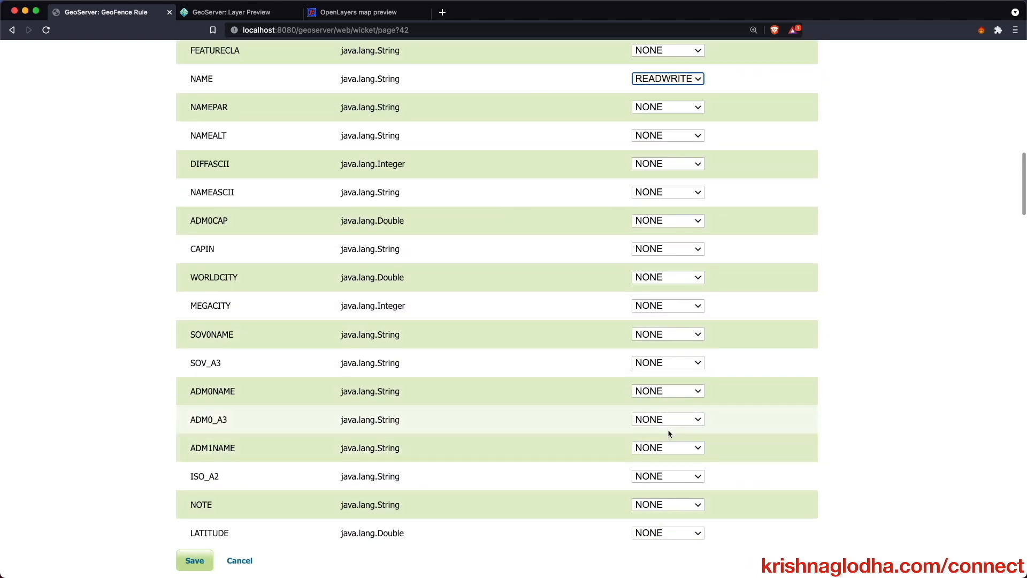
left_click(668, 391)
left_click(662, 420)
scroll(655, 423, "down", 3)
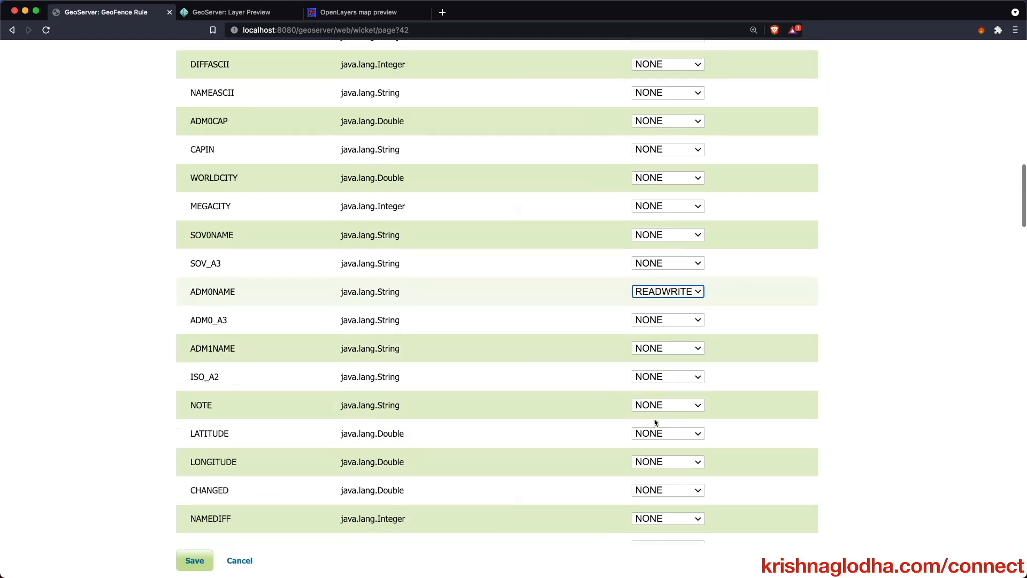
scroll(656, 423, "down", 7)
left_click(659, 369)
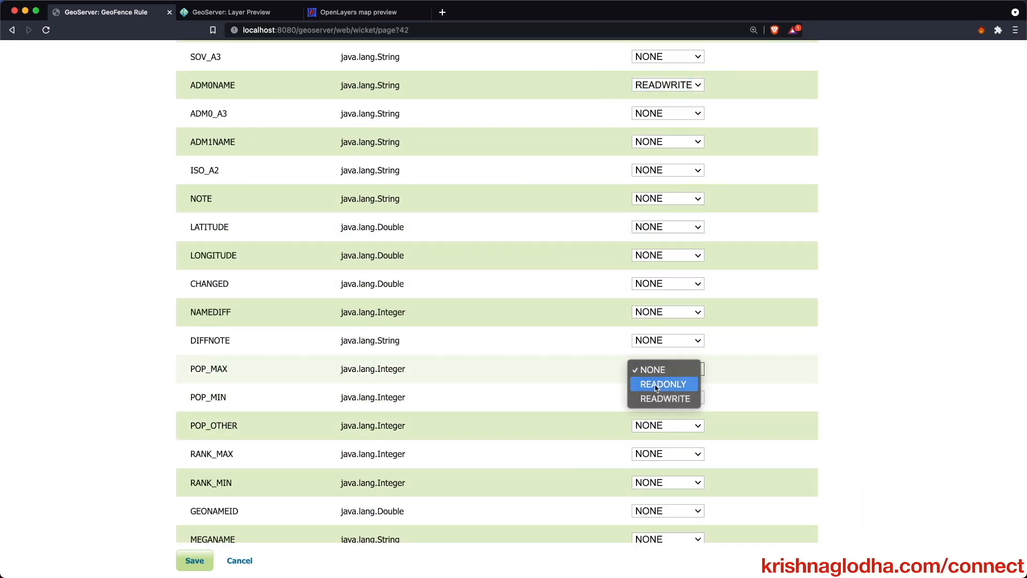
left_click(665, 398)
left_click(212, 556)
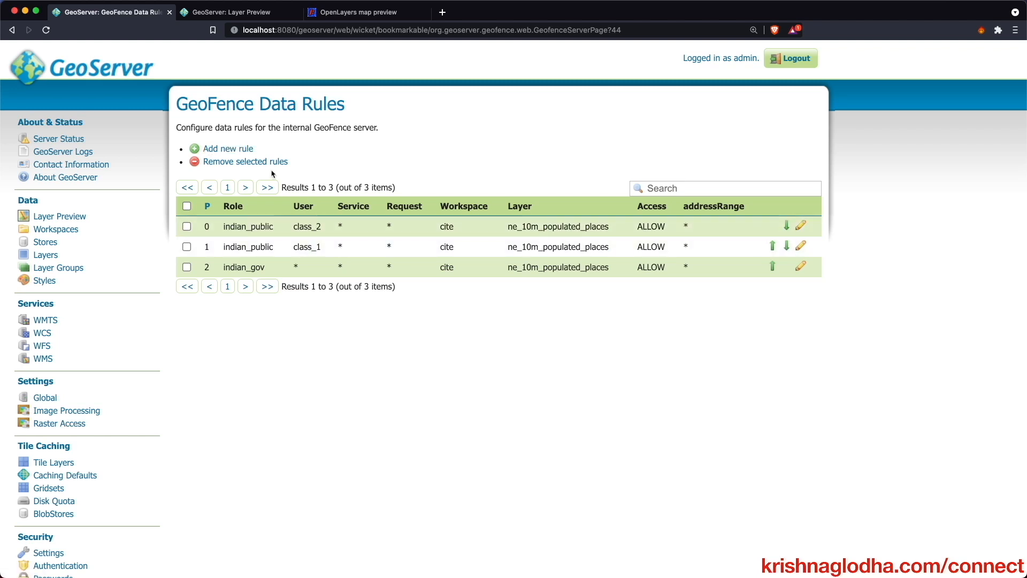
- Start a new data rule for role indian_public that applies to any user (*)
left_click(238, 153)
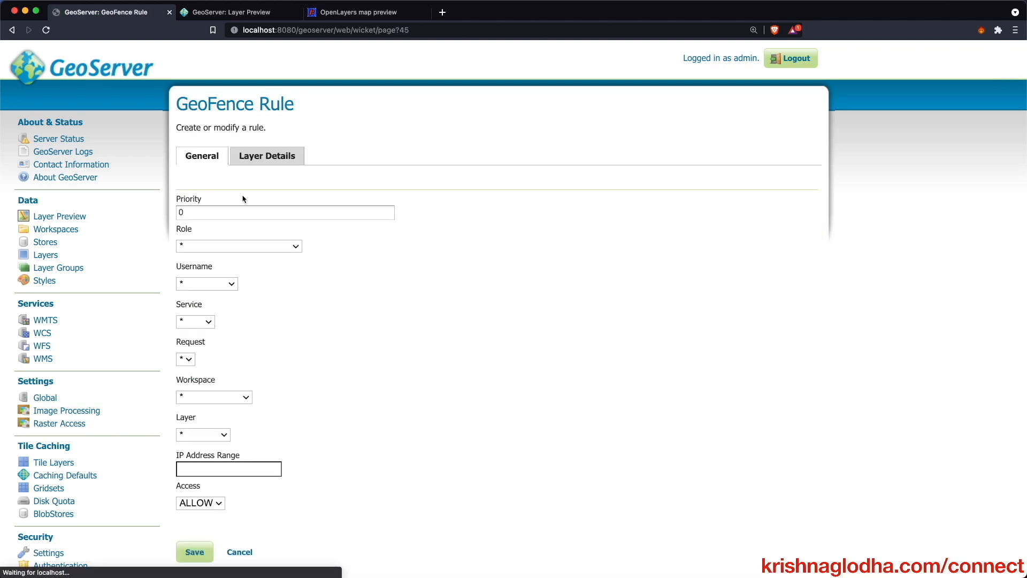
left_click(236, 245)
left_click(229, 347)
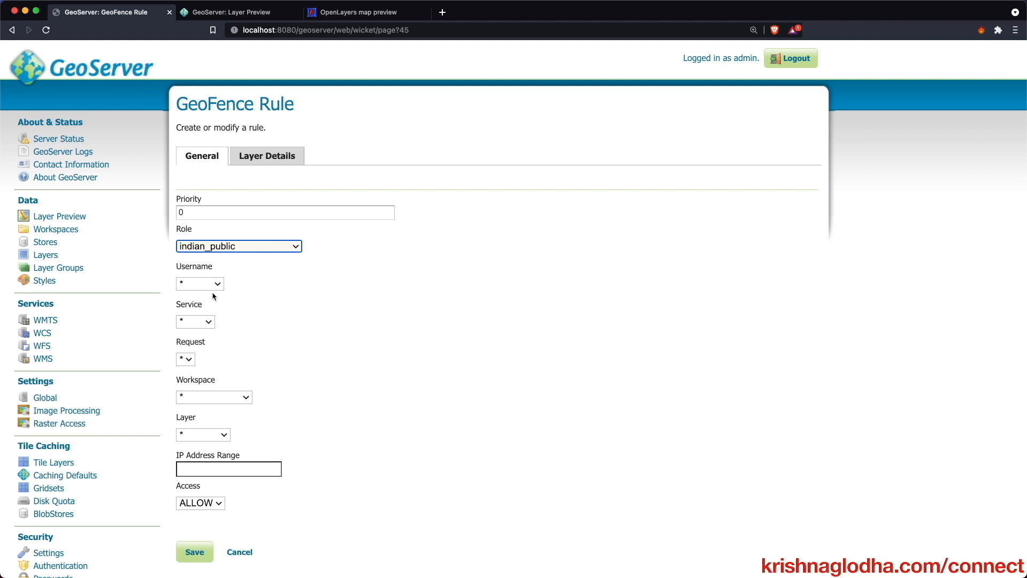
left_click(191, 287)
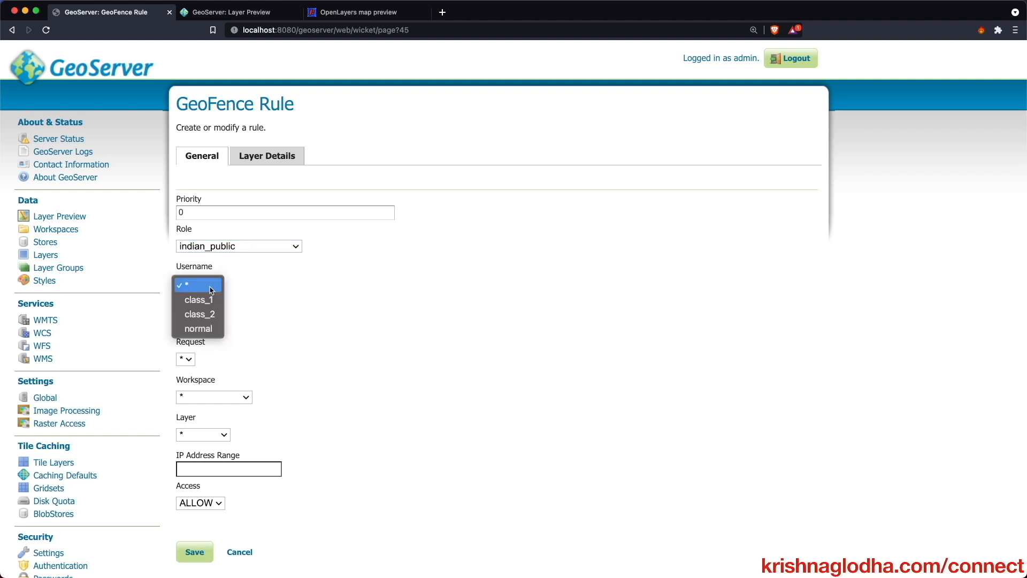
left_click(211, 290)
scroll(287, 295, "down", 3)
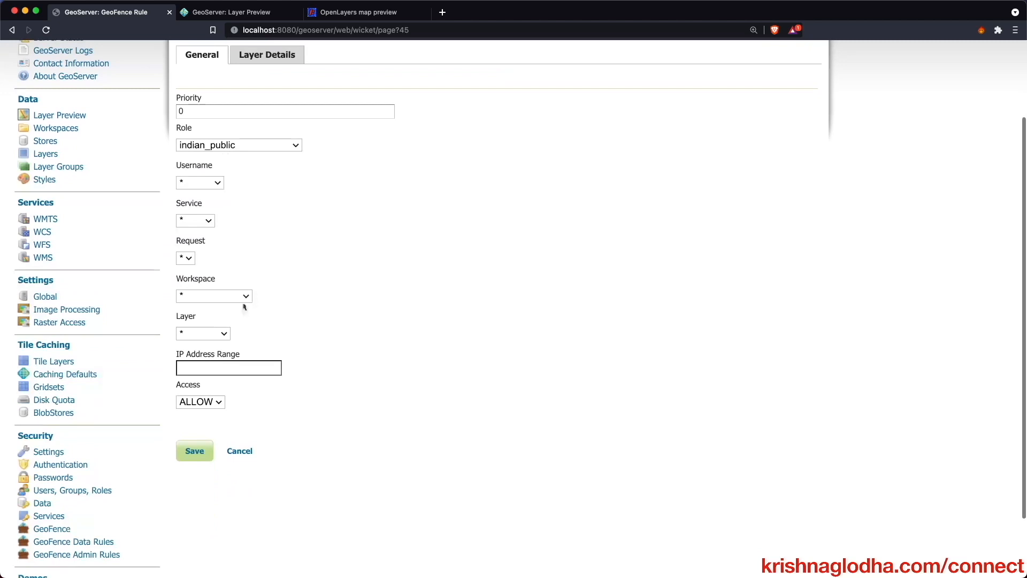
left_click(196, 184)
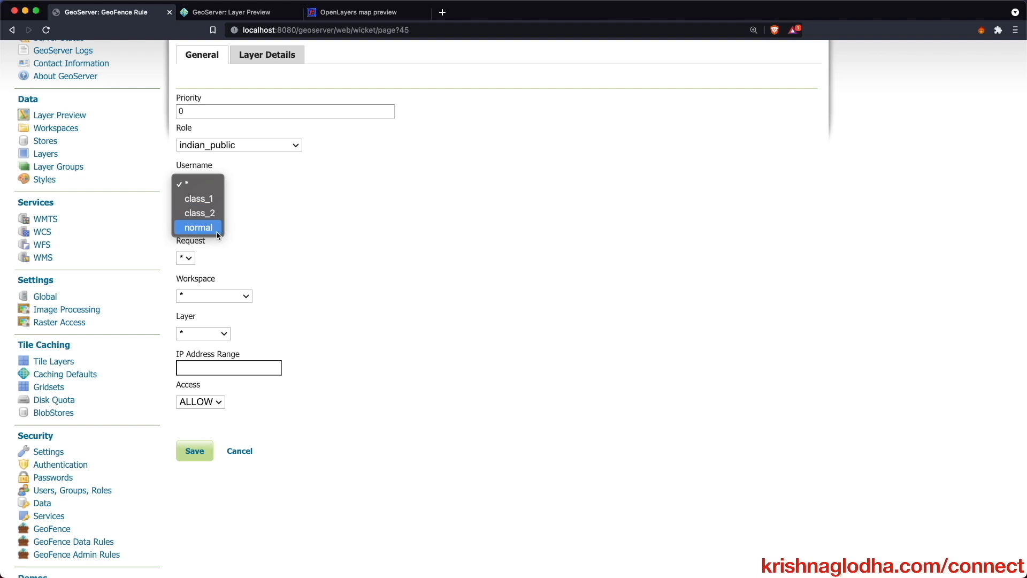
left_click(249, 234)
- Target the rule at workspace cite and layer ne_10m_populated_places
left_click(243, 296)
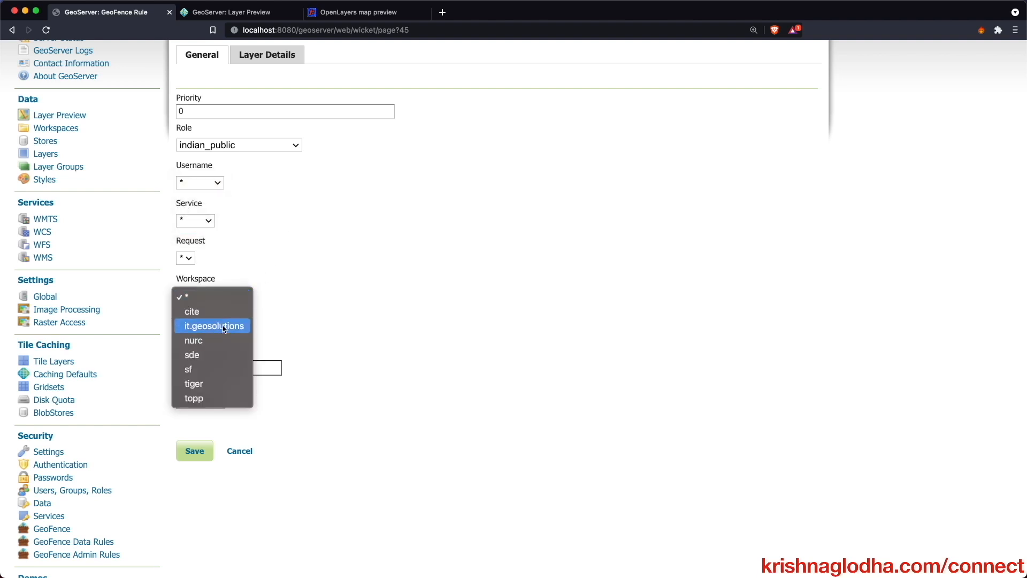
left_click(223, 313)
left_click(203, 333)
left_click(221, 351)
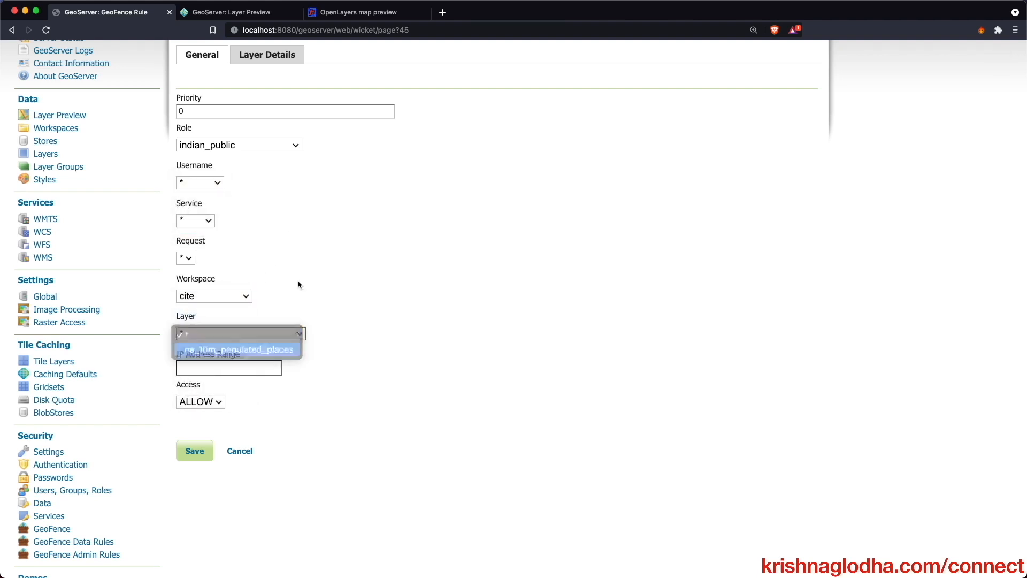
scroll(325, 258, "up", 1)
scroll(325, 258, "up", 2)
- In Layer Details, set the CQL read and write filters to ADM0NAME = 'India'
left_click(273, 159)
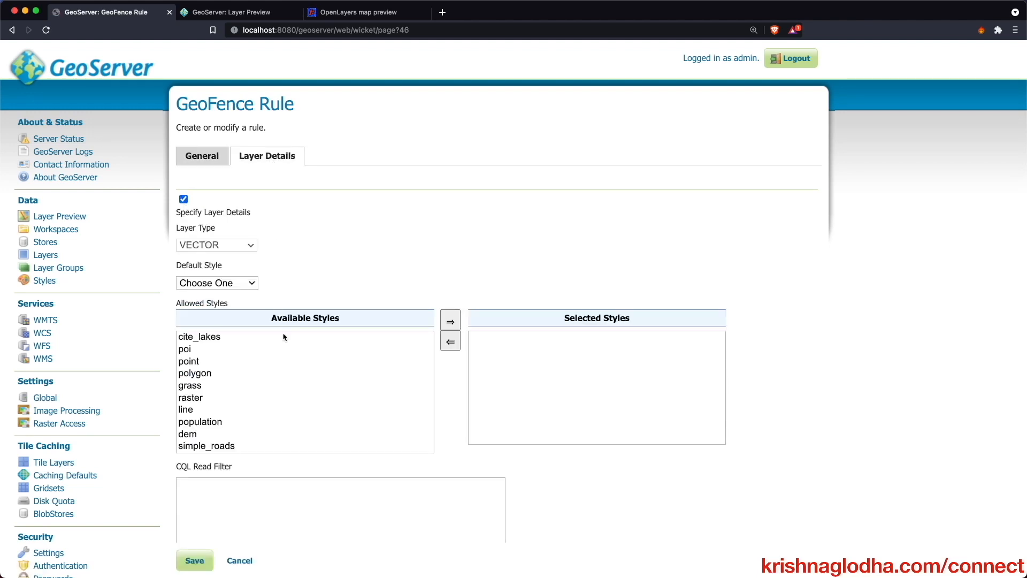
scroll(309, 418, "down", 2)
left_click(315, 494)
type("ADM0NAME = 'India'")
scroll(319, 481, "down", 3)
left_click(319, 474)
type("ADM0NAME = 'India'")
- Give the_geom and NAME read-write access and save the indian_public rule
scroll(320, 471, "down", 1)
scroll(319, 471, "down", 5)
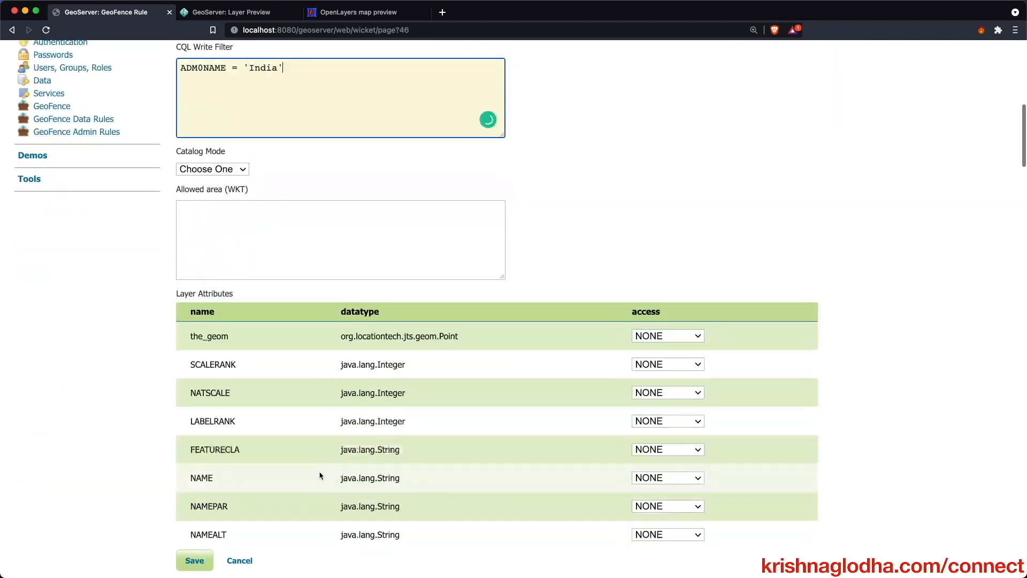
left_click(650, 337)
left_click(651, 362)
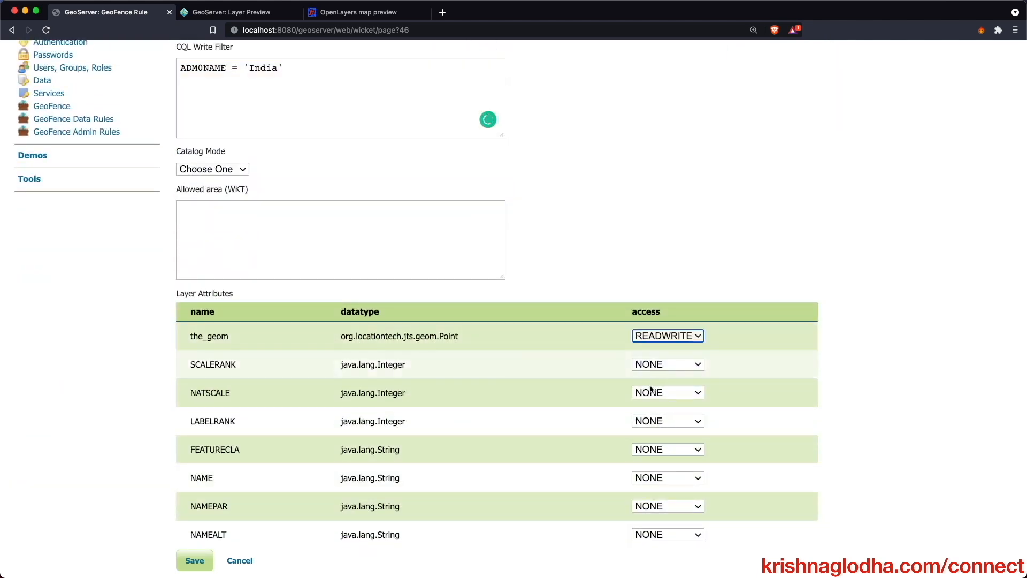
scroll(658, 374, "down", 2)
left_click(652, 436)
left_click(650, 466)
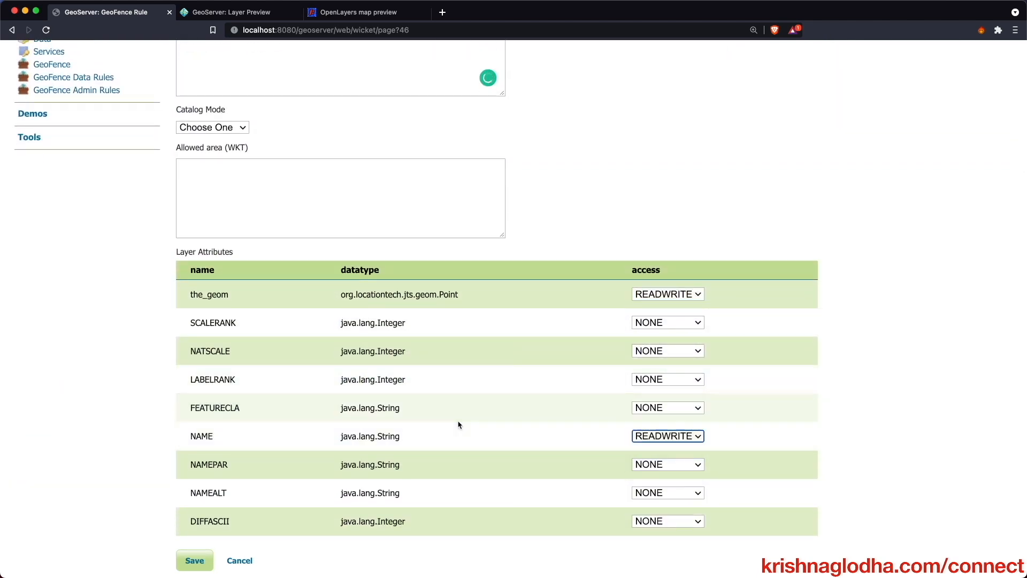
left_click(198, 560)
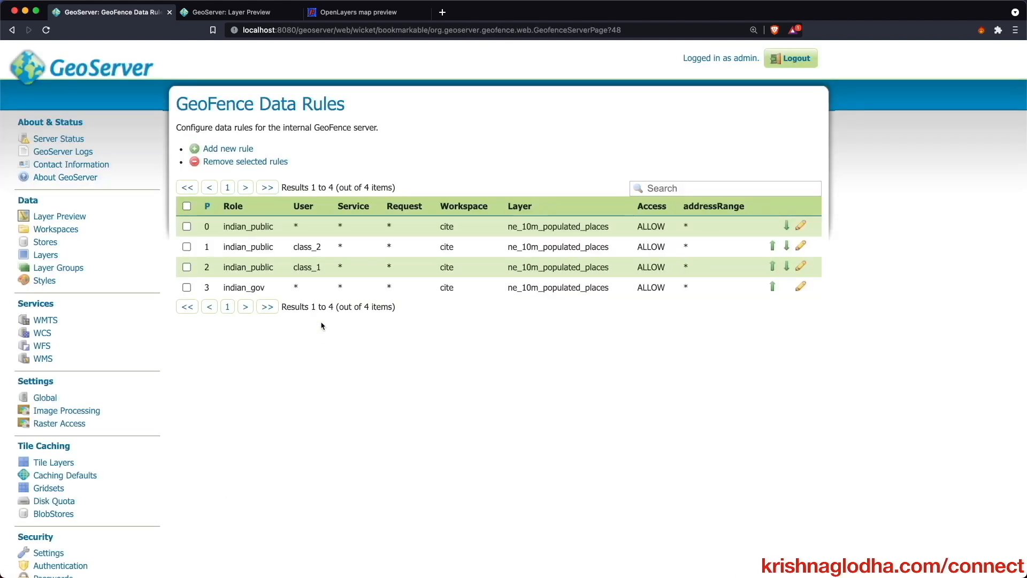
- Start a new rule for the asian role on cite:ne_10m_populated_places
left_click(231, 151)
left_click(232, 247)
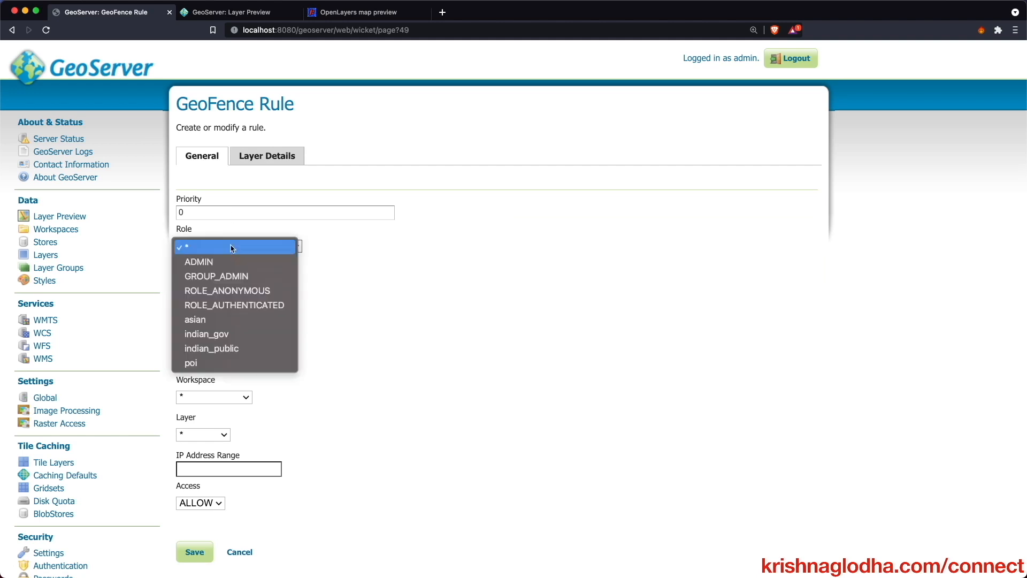
left_click(223, 313)
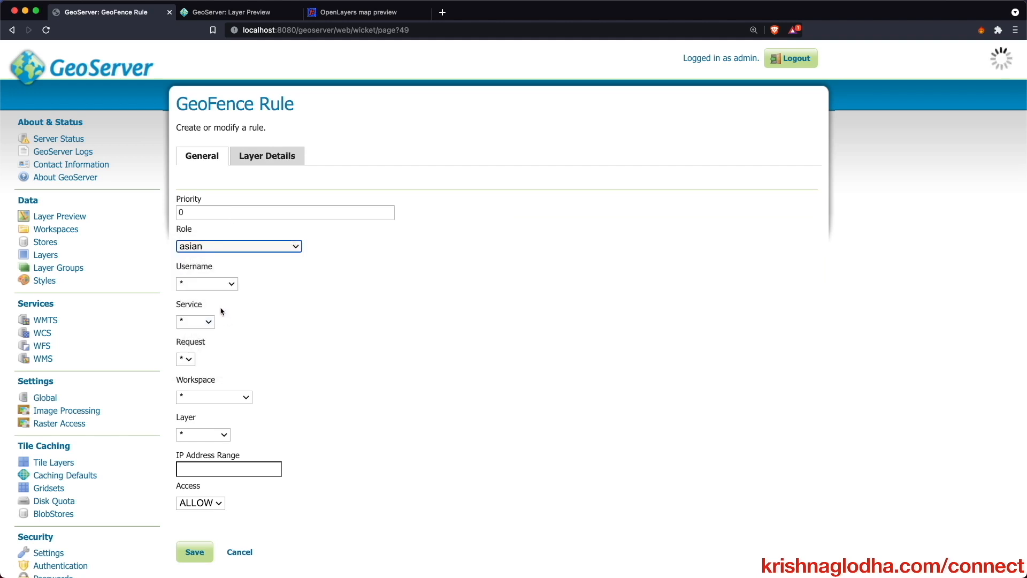
scroll(204, 292, "down", 3)
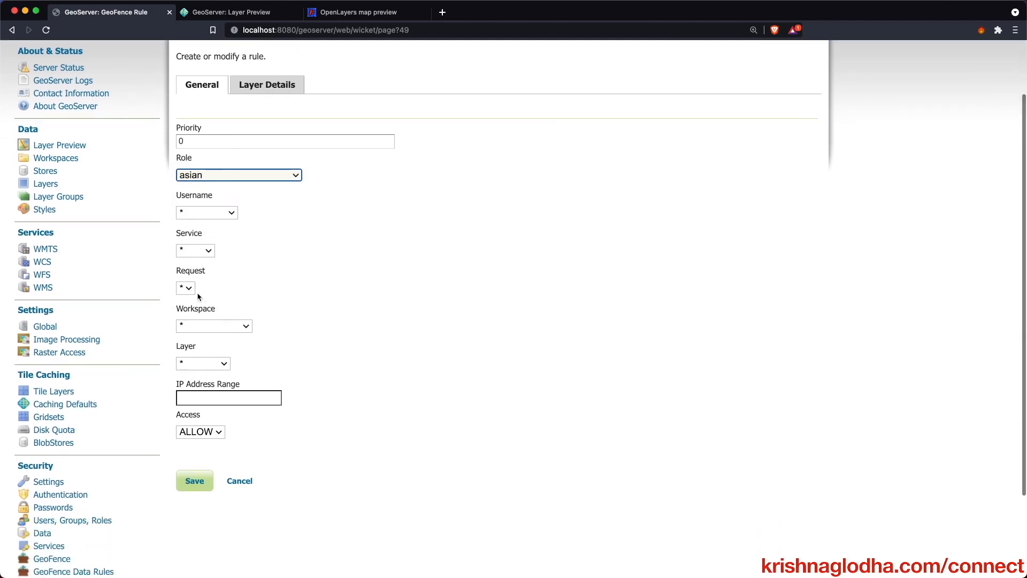
left_click(200, 328)
left_click(193, 342)
left_click(202, 364)
left_click(202, 381)
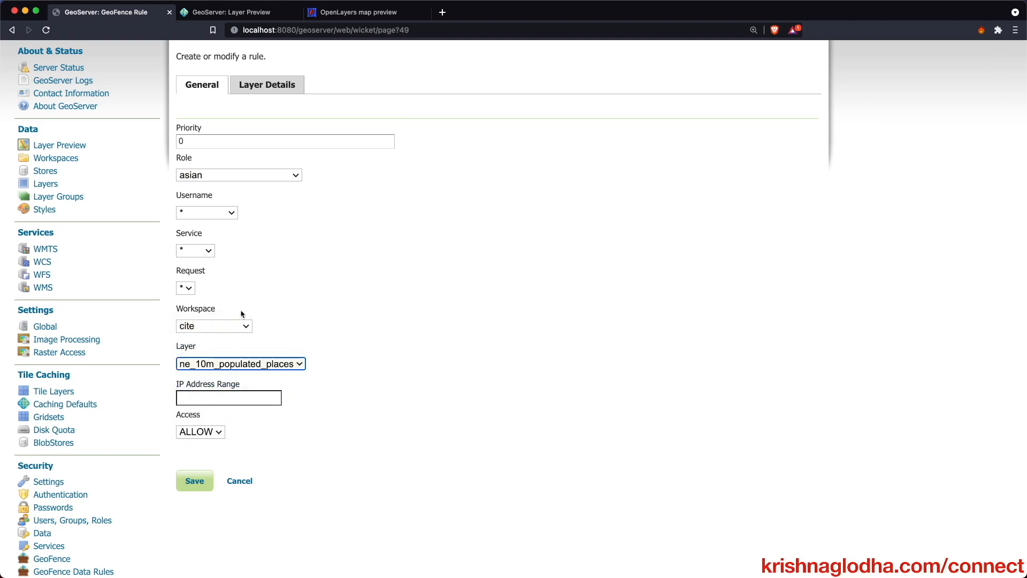
- Tick Specify Layer Details and select the CQL read filter field
left_click(261, 88)
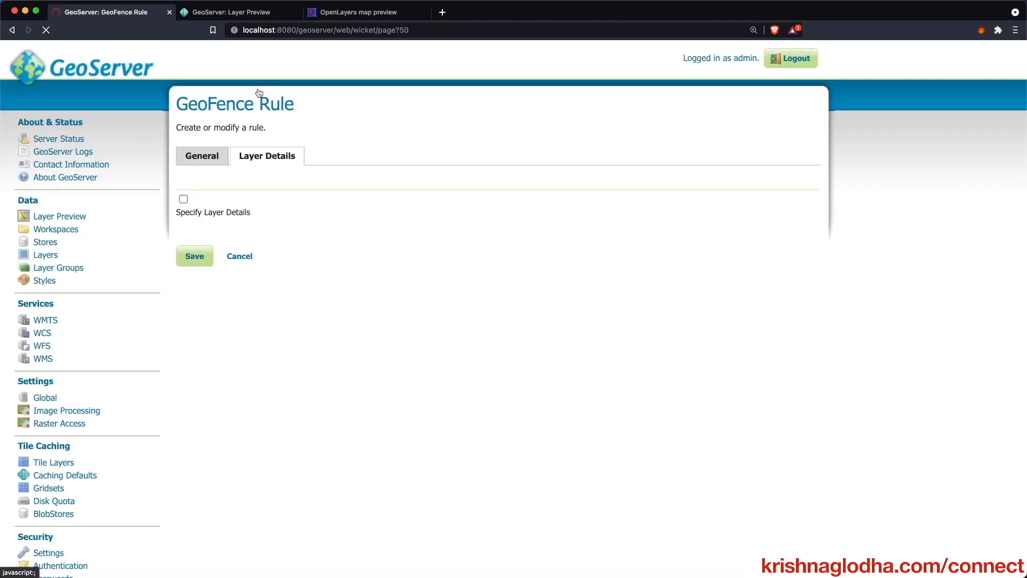
left_click(183, 200)
scroll(213, 312, "down", 4)
left_click(216, 315)
- Review the India-only attribute table in the OpenLayers preview, reset the filter, and return to Layer Preview
left_click(353, 12)
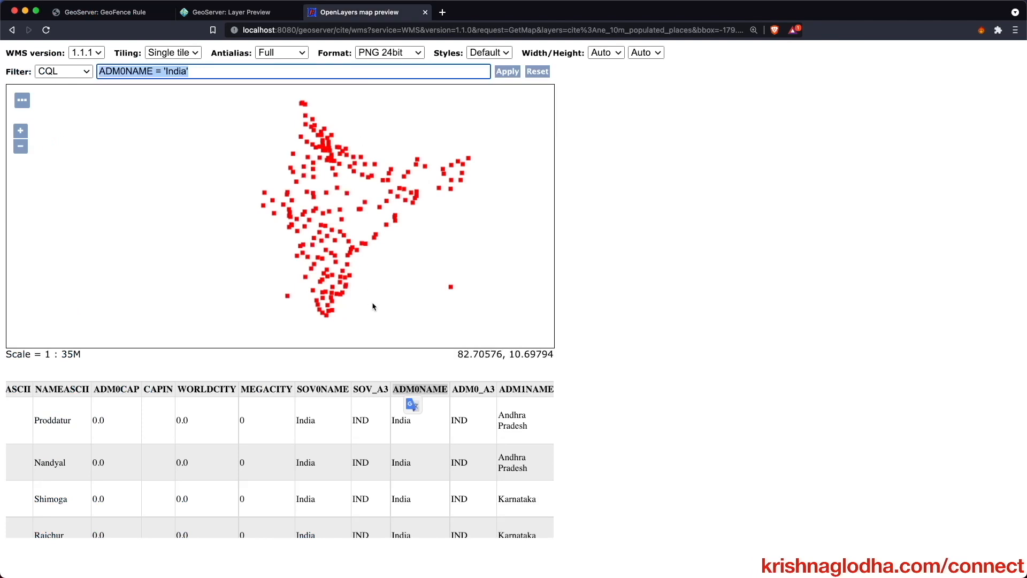
scroll(429, 466, "right", 15)
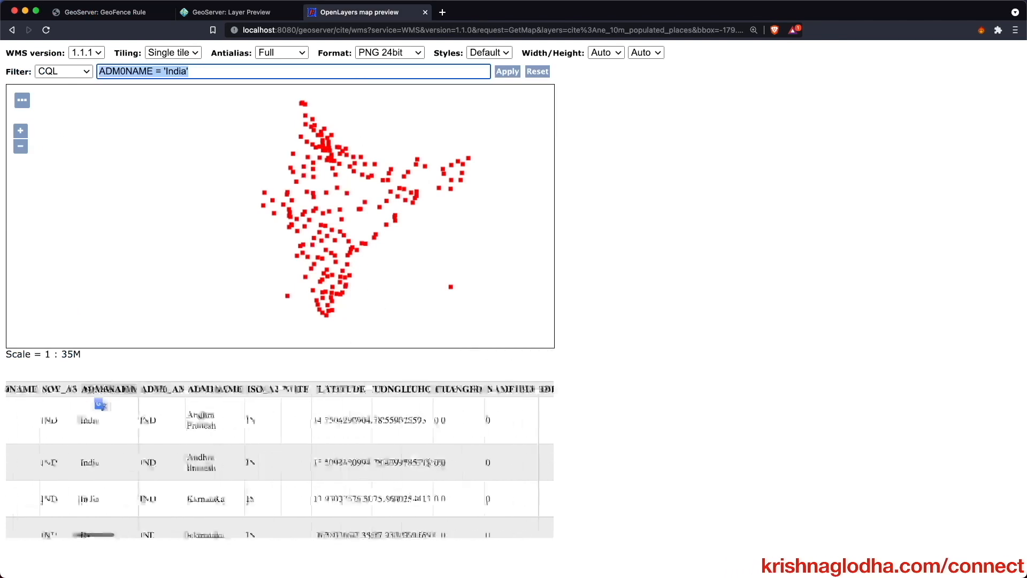
scroll(428, 466, "right", 15)
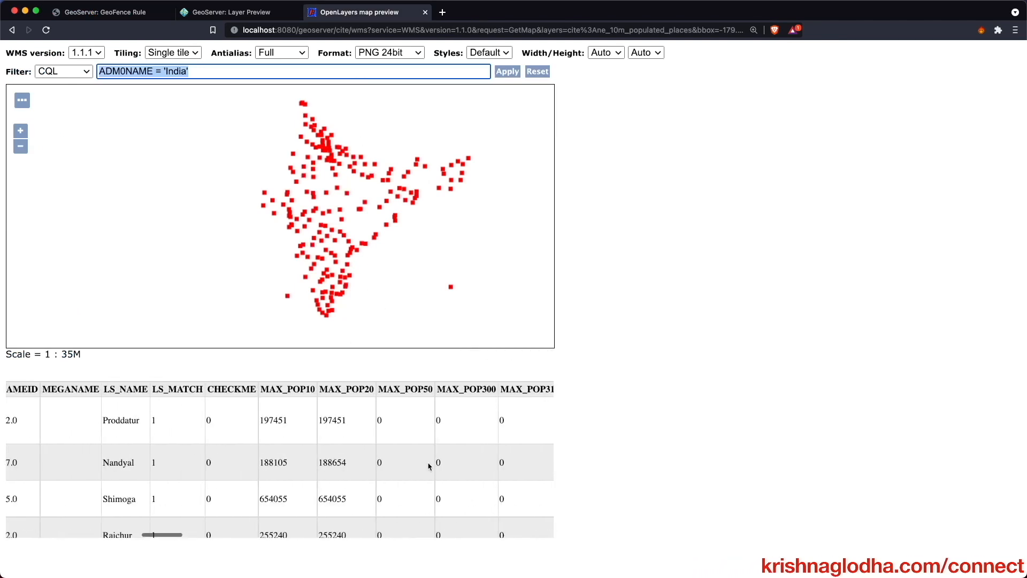
scroll(429, 466, "right", 20)
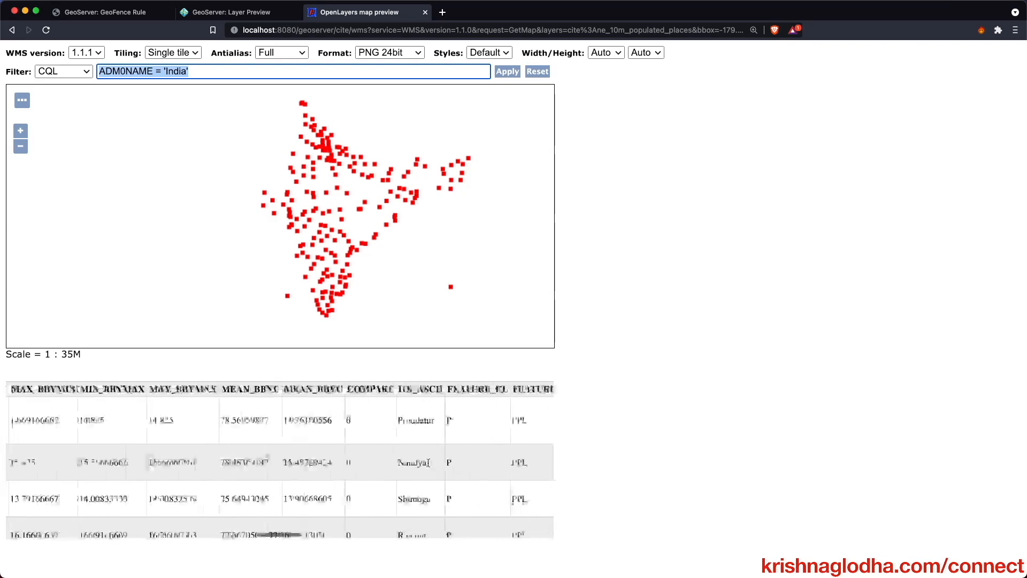
scroll(429, 464, "right", 15)
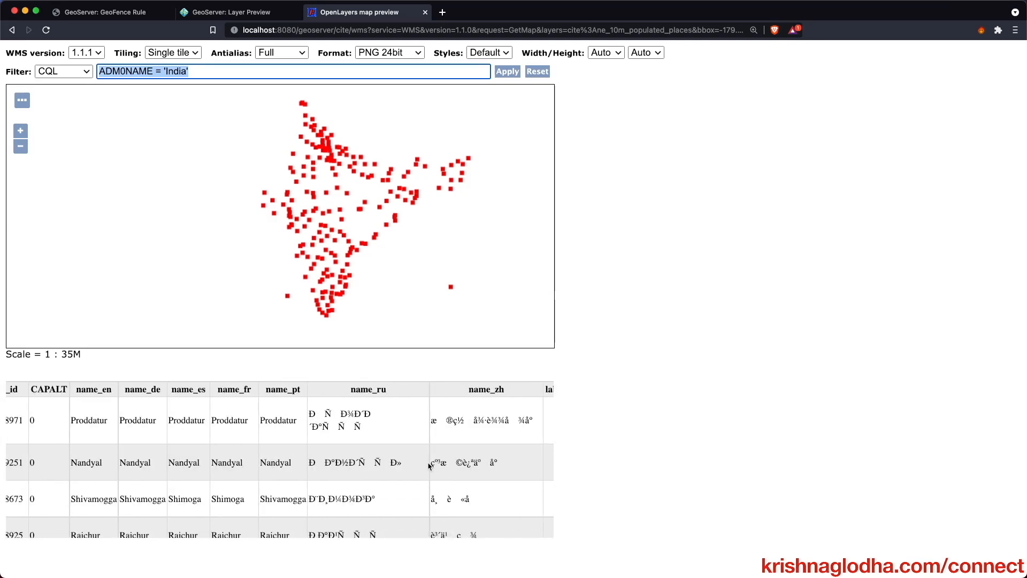
scroll(428, 466, "right", 15)
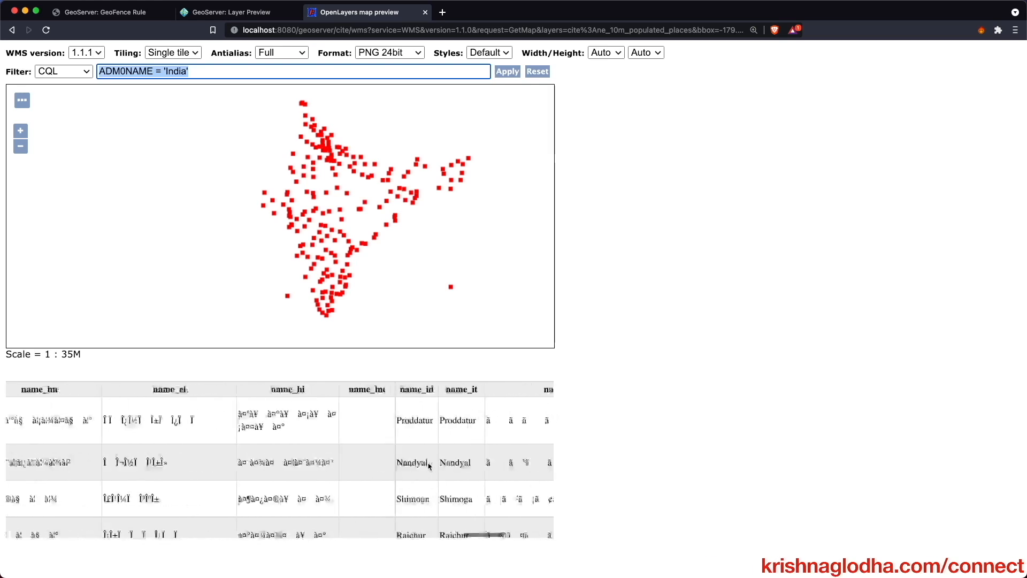
scroll(428, 464, "right", 10)
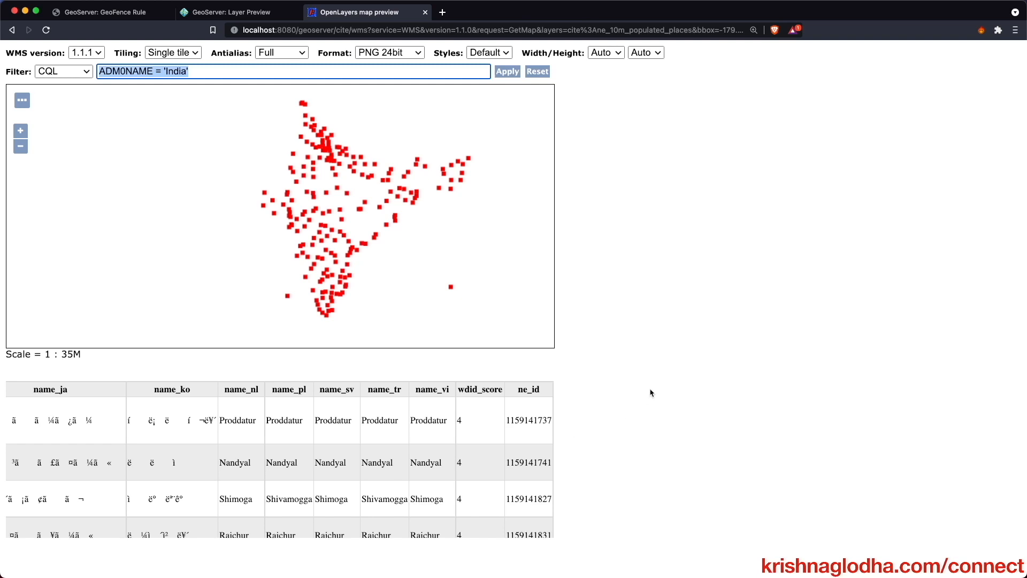
left_click(537, 72)
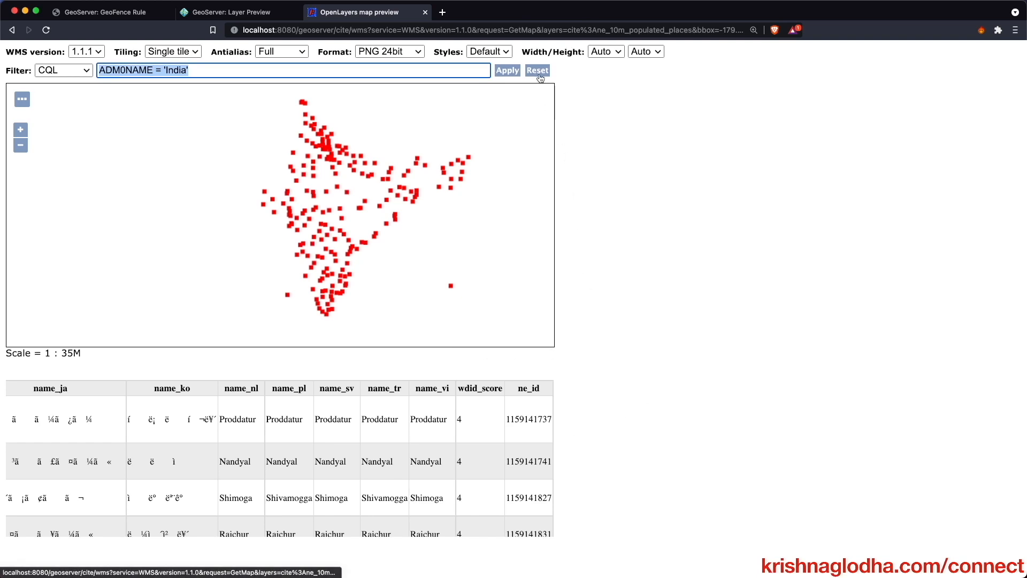
left_click(196, 16)
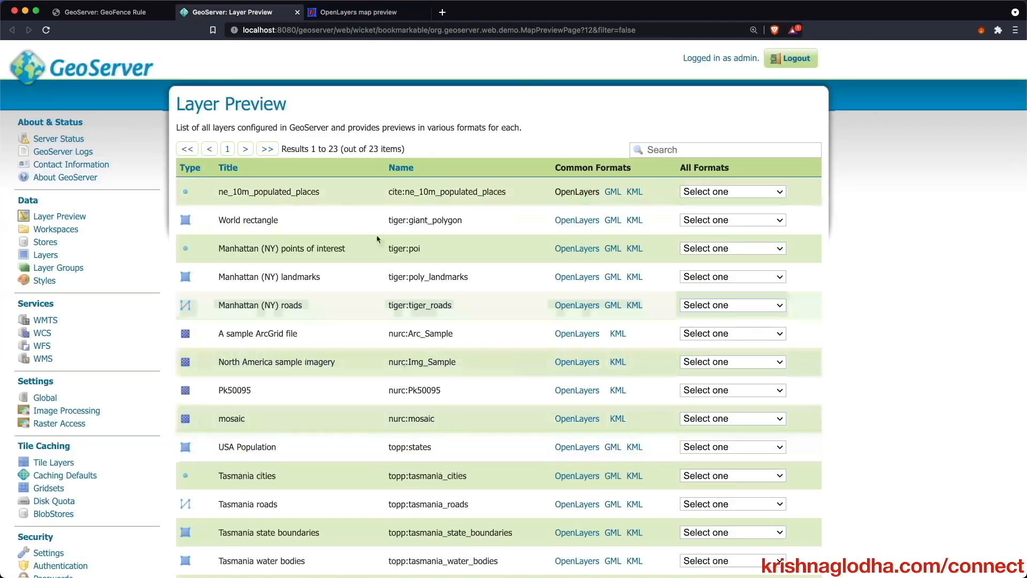
- Return to the GeoFence rule form, click into the Allowed area (WKT) box, and open a new browser tab
left_click(132, 19)
scroll(374, 475, "down", 2)
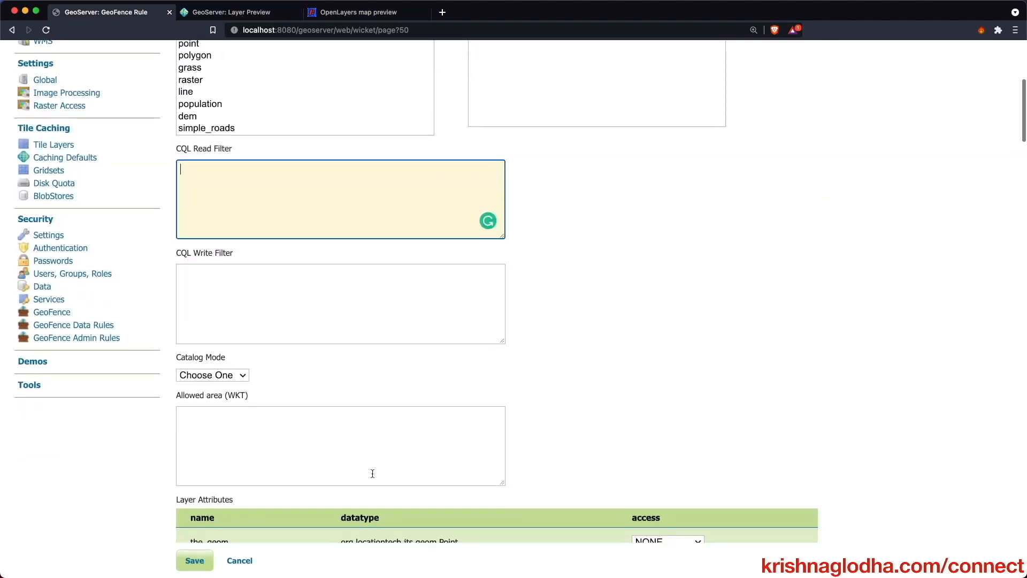
left_click(226, 429)
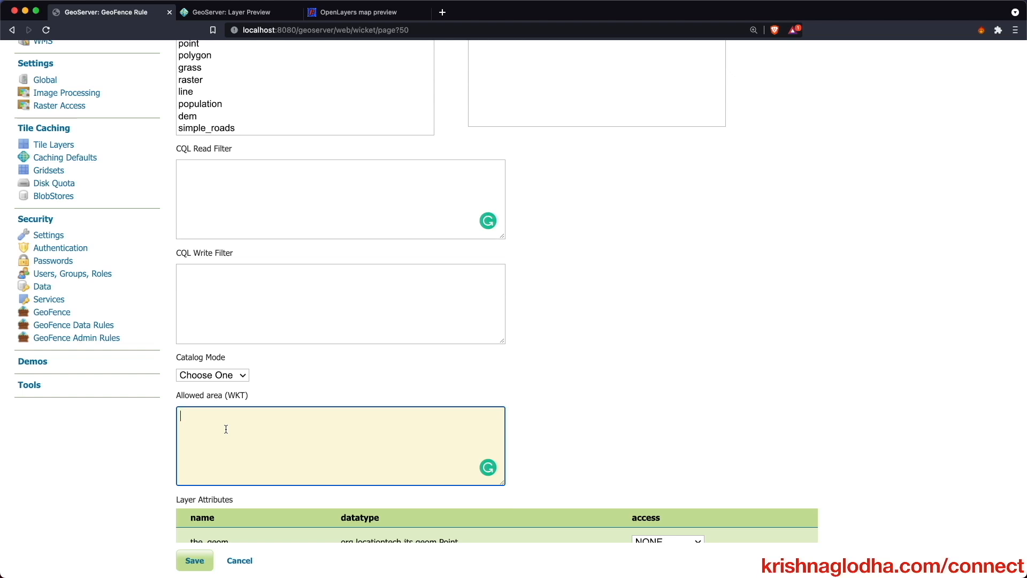
left_click(442, 12)
- Load geojson.io and draw a rectangle covering Asia
type("geojson.io")
key("Return")
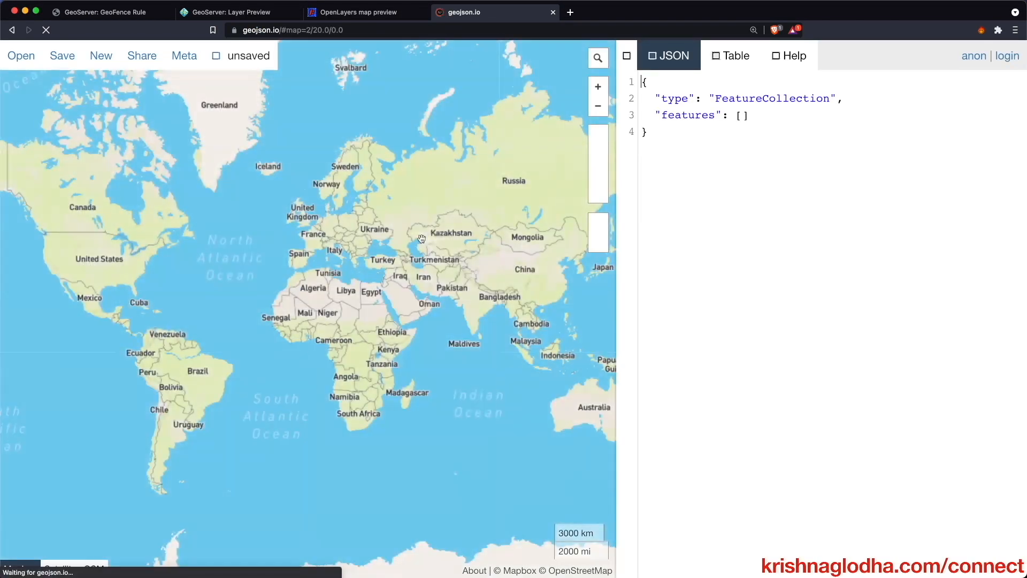
left_click_drag(512, 261, 309, 328)
scroll(315, 301, "up", 3)
left_click(598, 174)
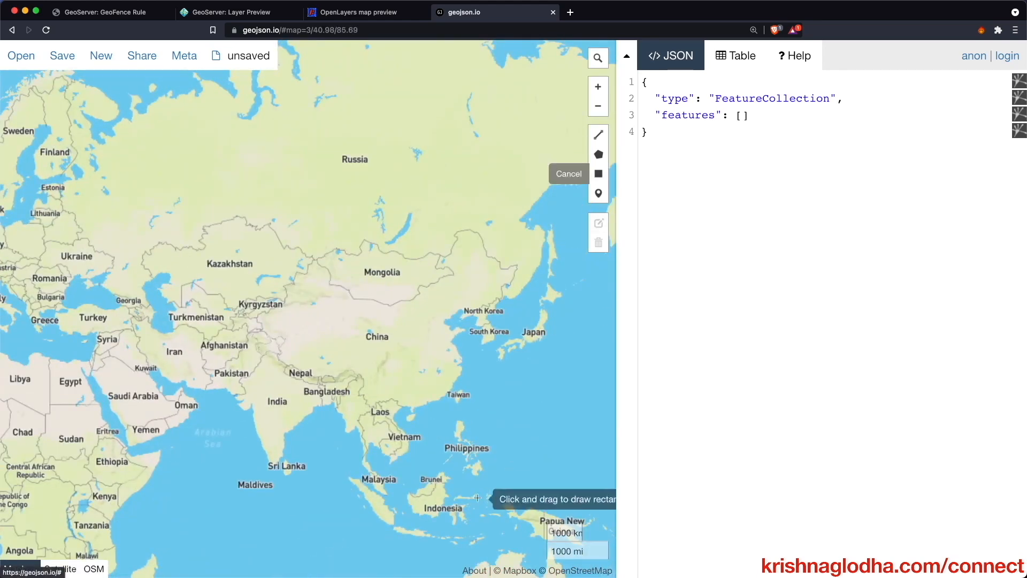
scroll(474, 486, "down", 3)
left_click_drag(272, 265, 601, 480)
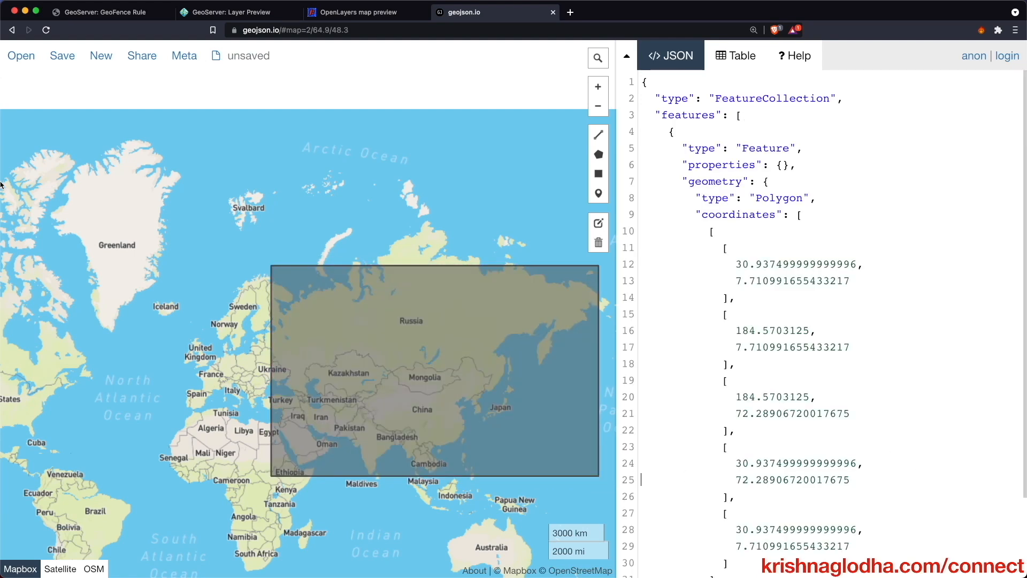
- Save the rectangle as map (7).wkt and open that file in VS Code
mouse_move(68, 62)
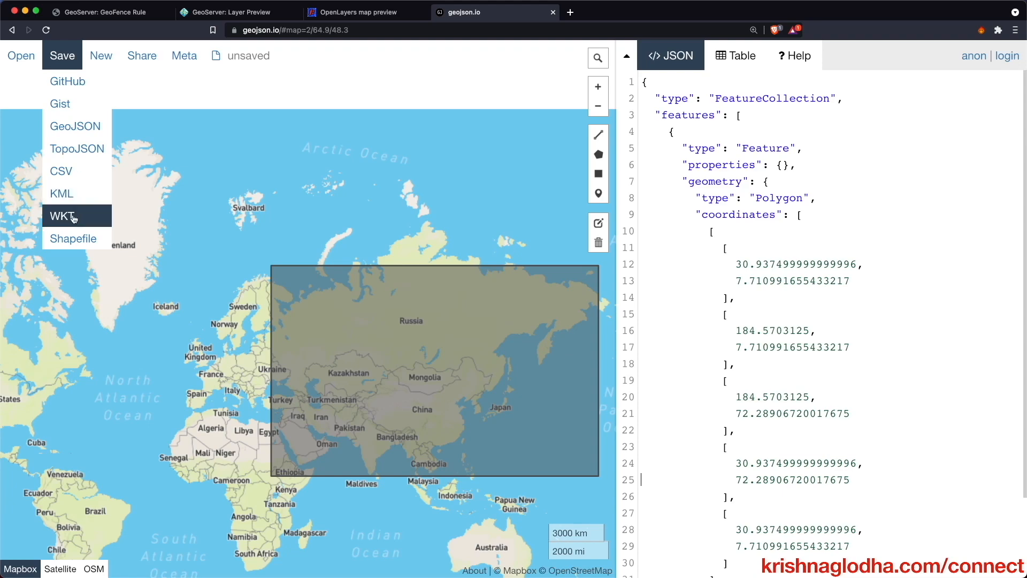
left_click(74, 216)
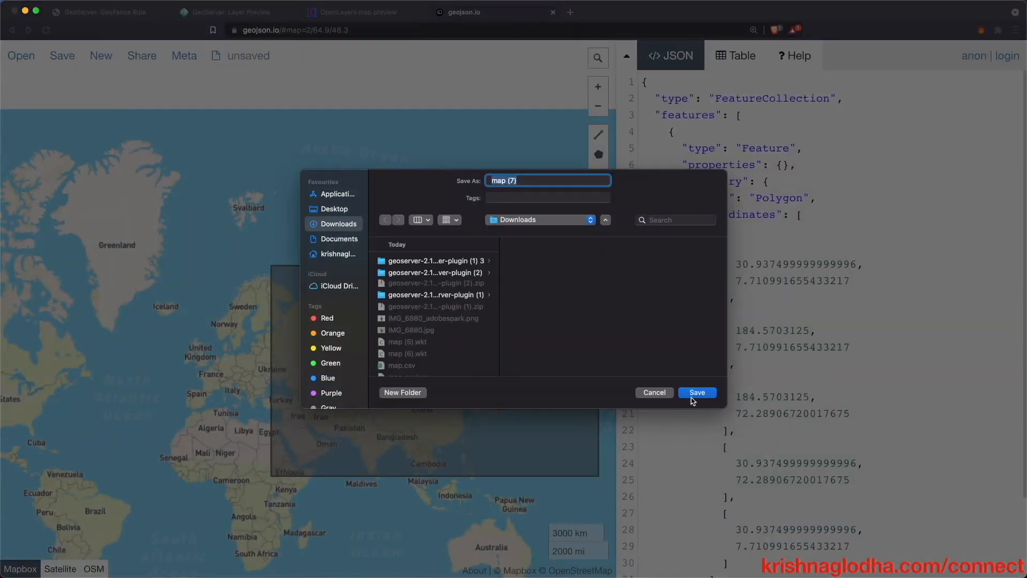
left_click(111, 560)
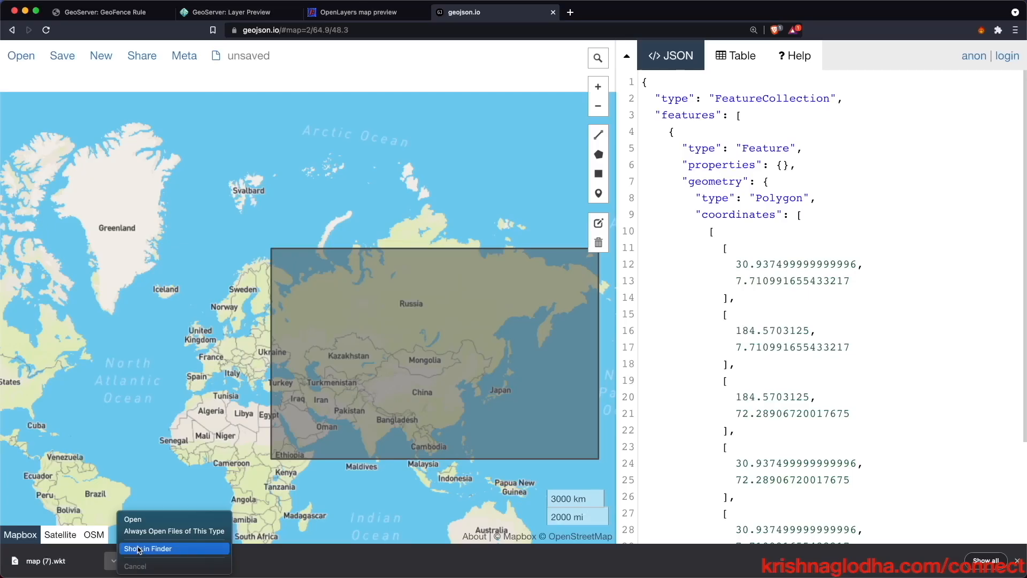
left_click(138, 548)
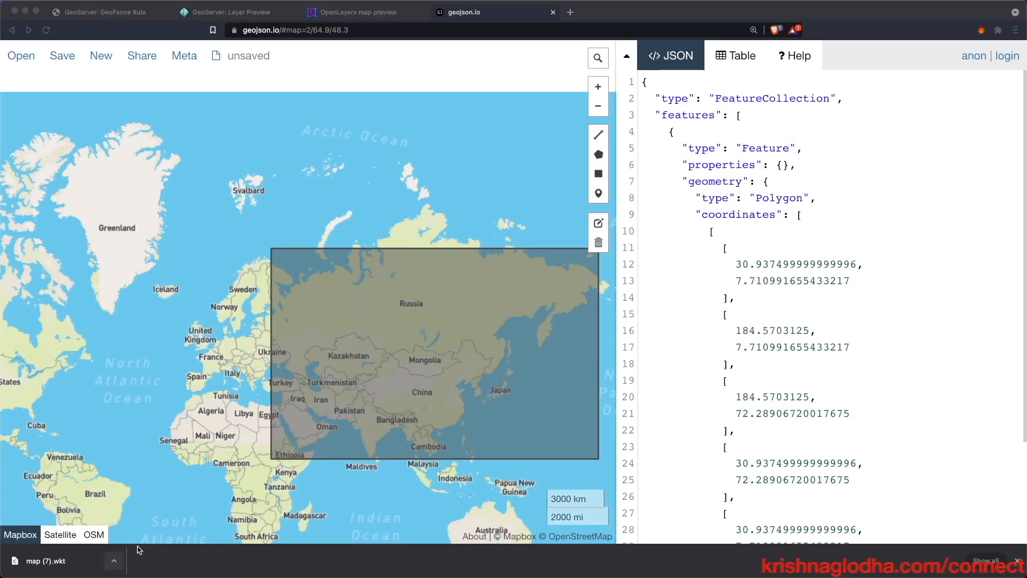
right_click(560, 258)
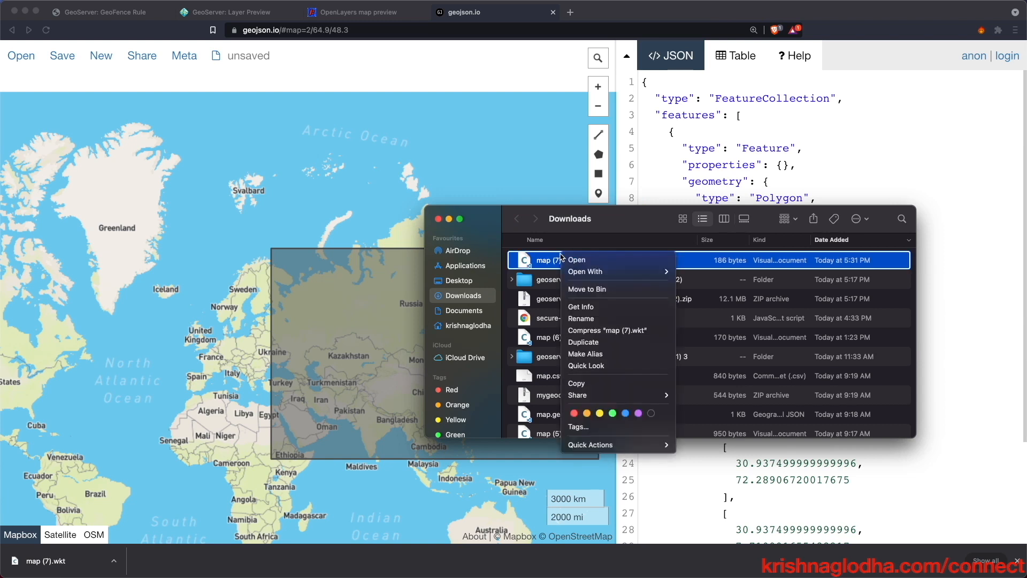
mouse_move(642, 271)
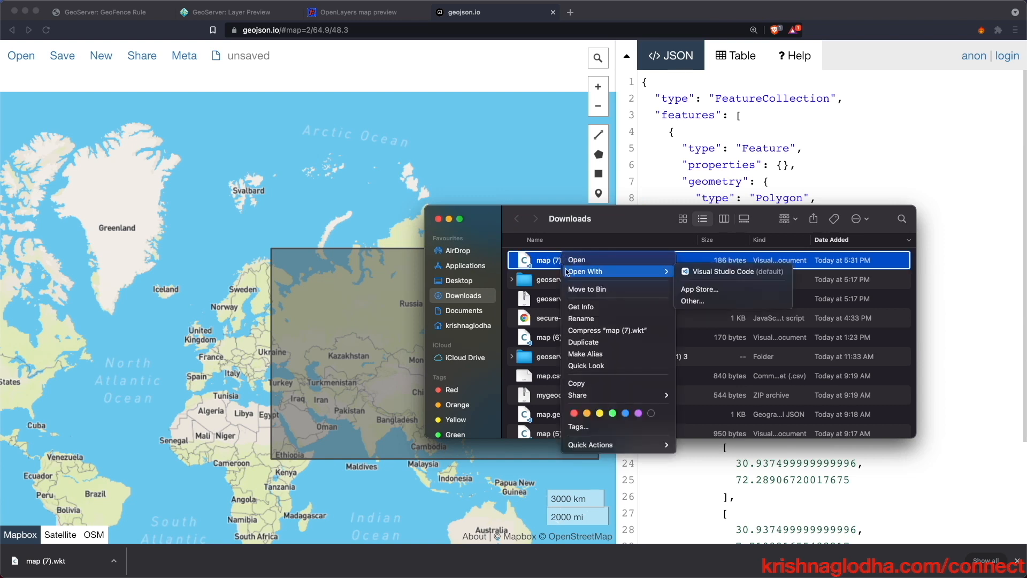
left_click(702, 272)
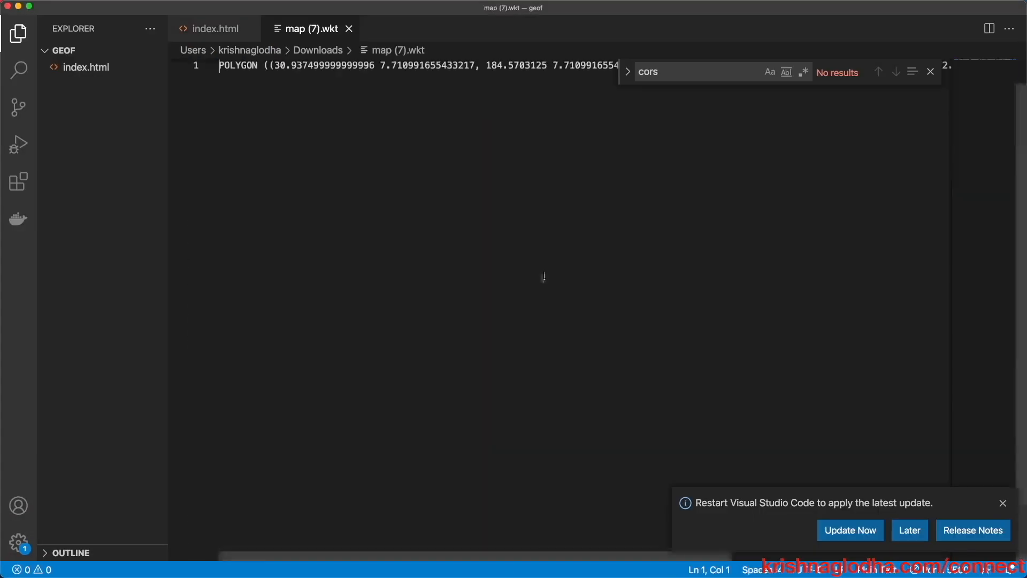
- Copy the POLYGON line and go back to the GeoFence rule form
triple_click(337, 72)
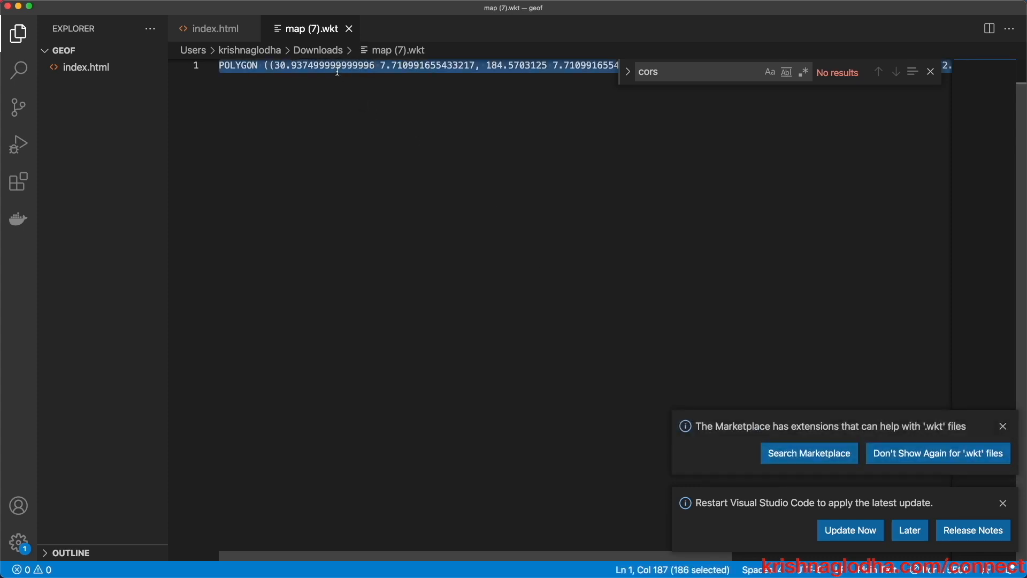
key("ctrl+Left")
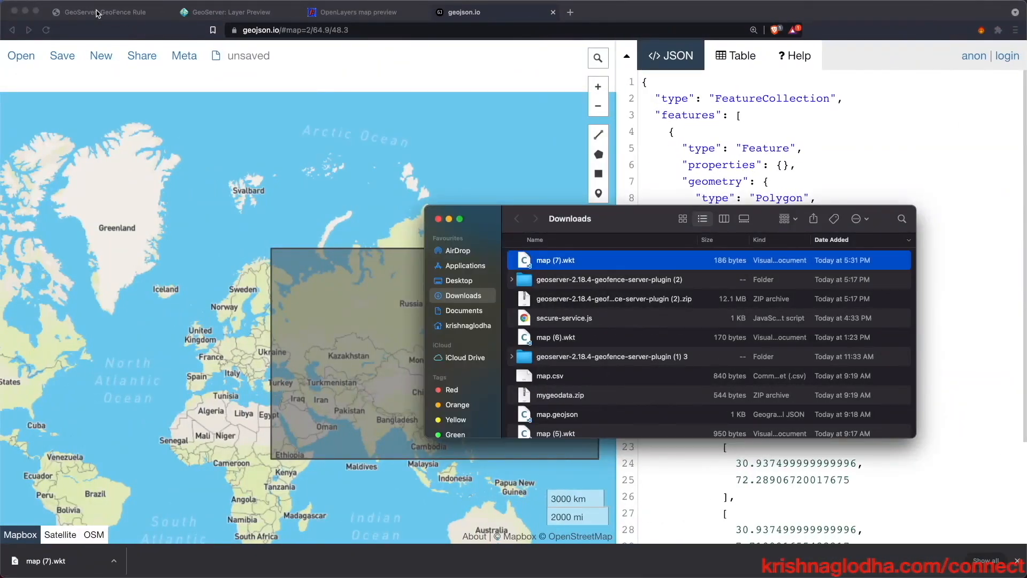
left_click(96, 14)
- Paste the Asia polygon as the allowed area, prefixed with SRID=4326;
type("POLYGON ((30.937499999999996 7.710991655433217, 184.5703125 7.710991655433217, 184.5703125 72.28906720017675, 30.937499999999996 72.28906720017675, 30.937499999999996 7.710991655433217))")
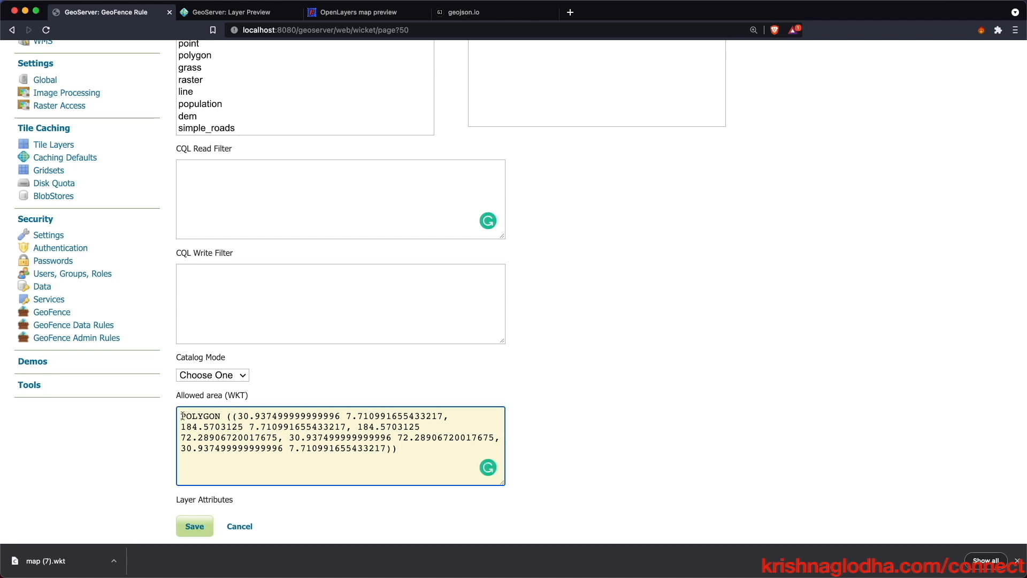
type("s")
key("BackSpace")
type("SRID=")
type("326")
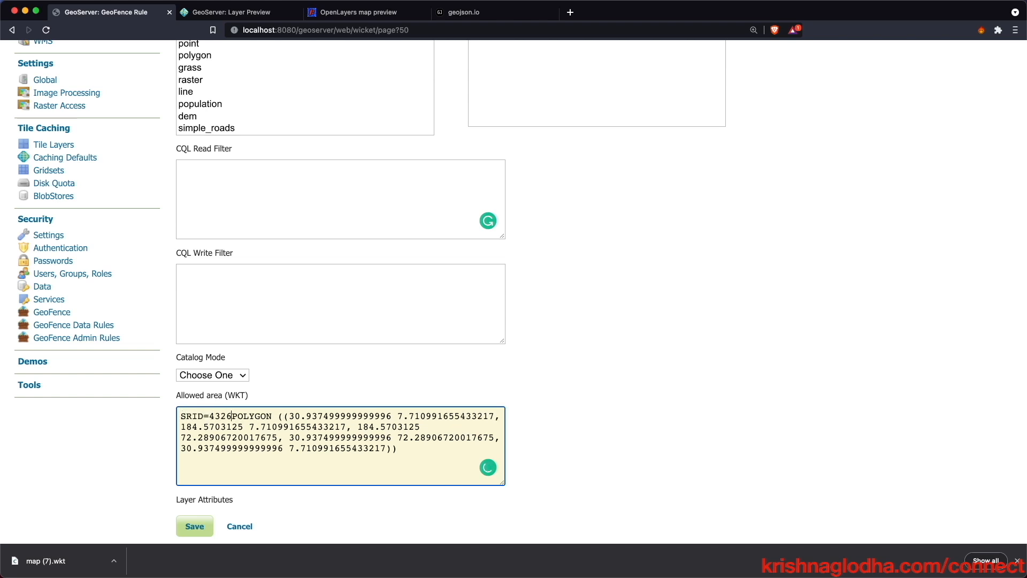
type(";")
left_click(562, 436)
- Give the_geom, NATSCALE, LATITUDE and MAX_AREAKM read-write access
scroll(622, 451, "down", 5)
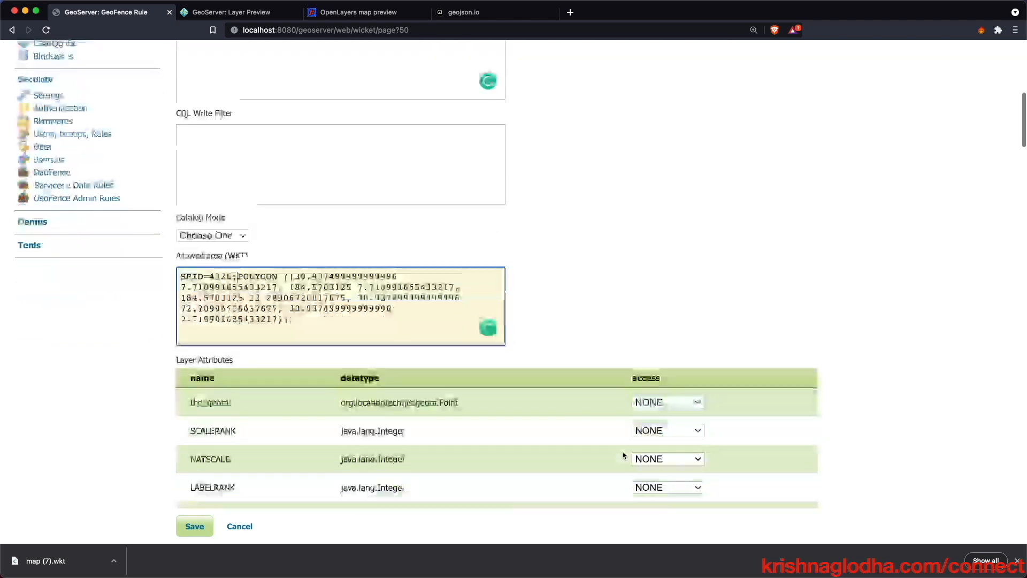
left_click(696, 332)
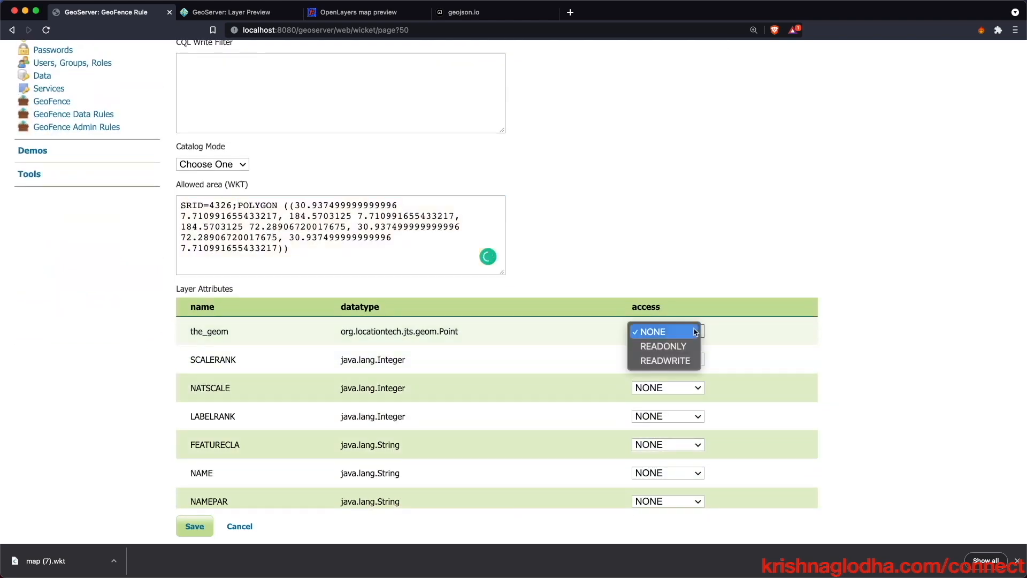
left_click(688, 360)
left_click(667, 389)
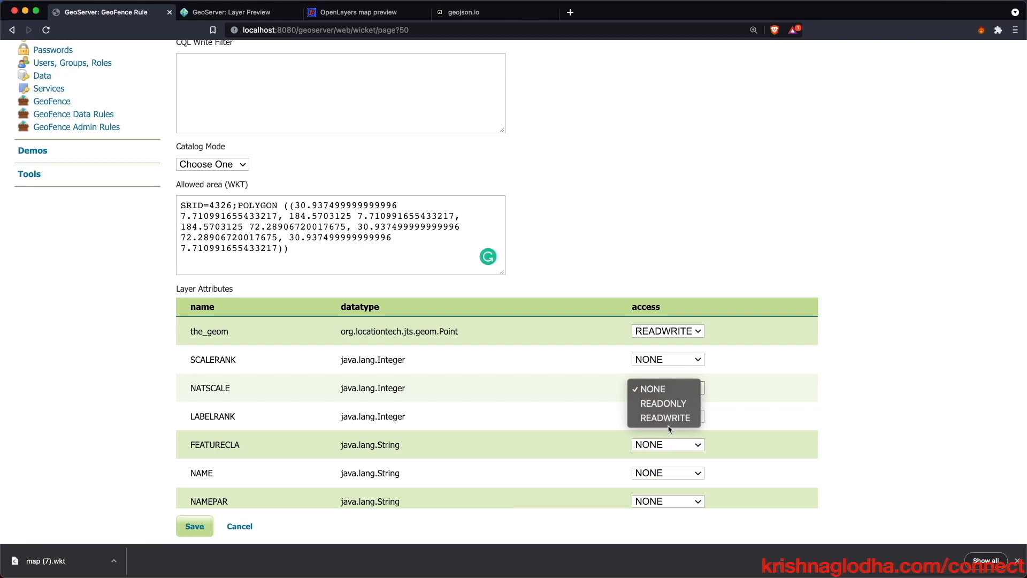
left_click(665, 417)
scroll(672, 426, "down", 10)
left_click(670, 413)
left_click(670, 441)
scroll(670, 440, "down", 8)
scroll(669, 440, "down", 4)
left_click(672, 412)
left_click(671, 441)
- Leave MAX_POP50 and GTOPO30 at NONE, make POP2050 read-write, and save the rule
left_click(677, 272)
left_click(673, 375)
scroll(673, 377, "down", 13)
left_click(674, 374)
left_click(673, 375)
scroll(672, 380, "down", 10)
left_click(671, 380)
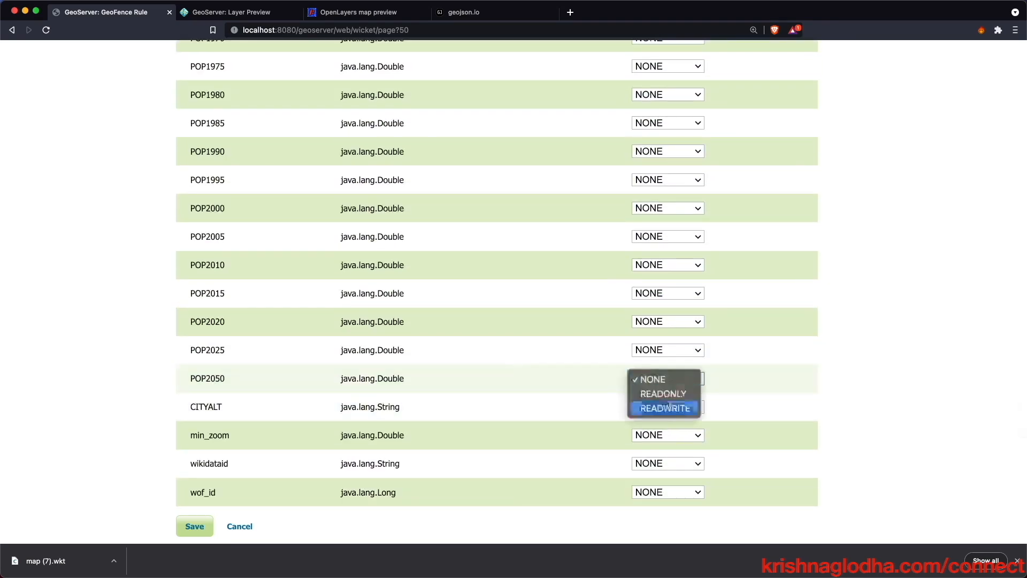
left_click(665, 406)
left_click(183, 523)
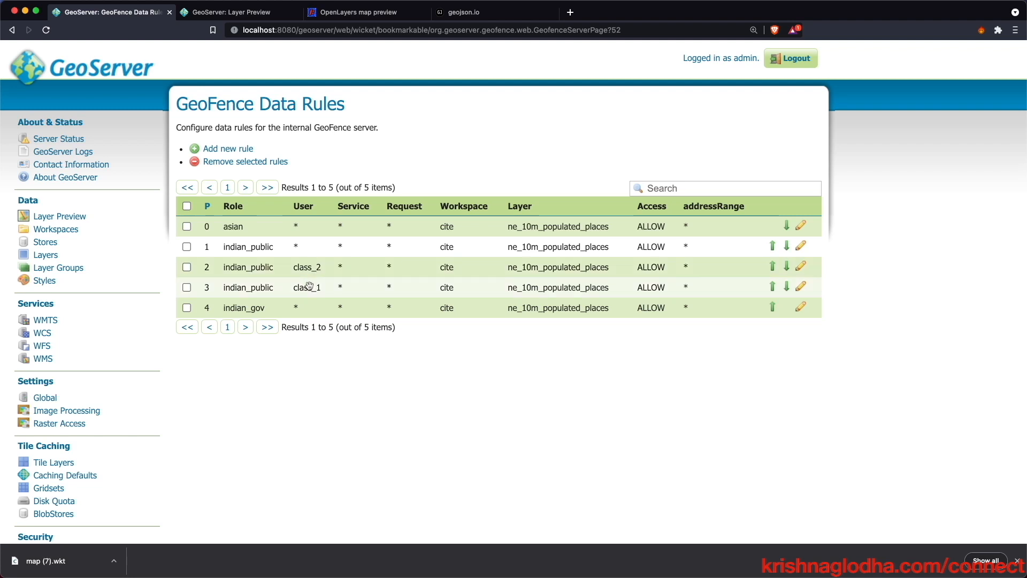
- Dismiss the downloads bar and open the GeoFence admin rules page
left_click(1018, 560)
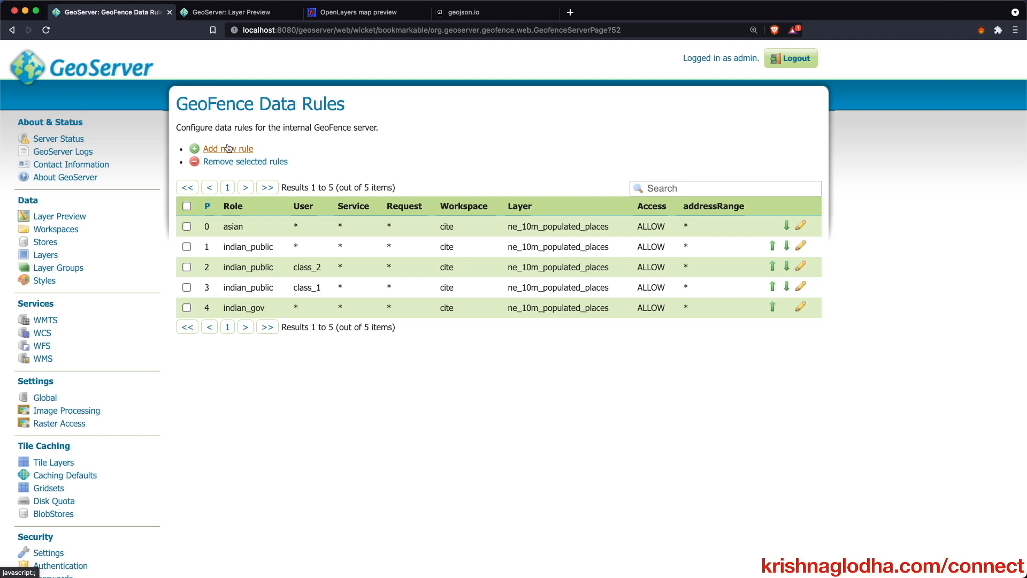
scroll(291, 307, "down", 3)
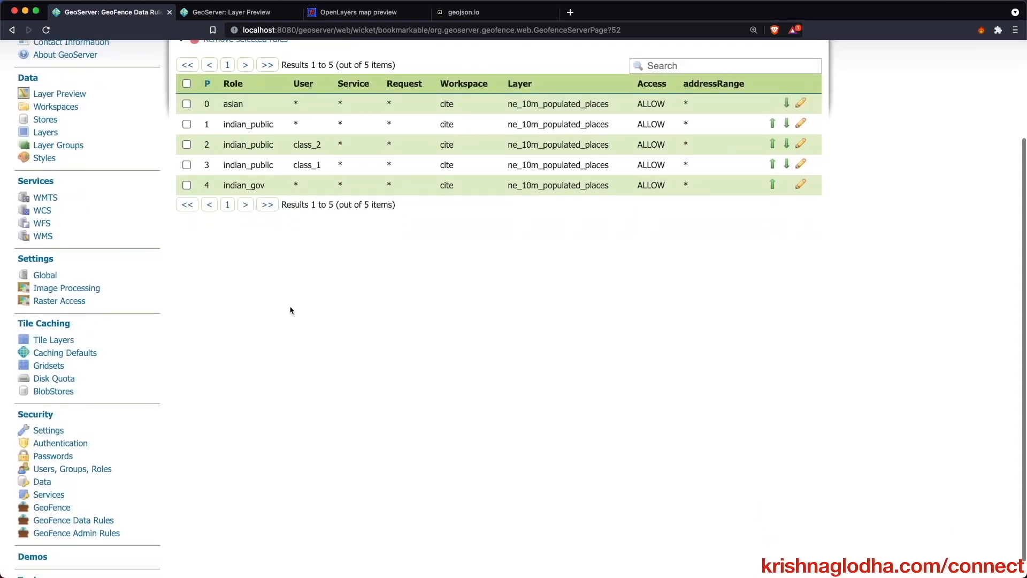
left_click(104, 513)
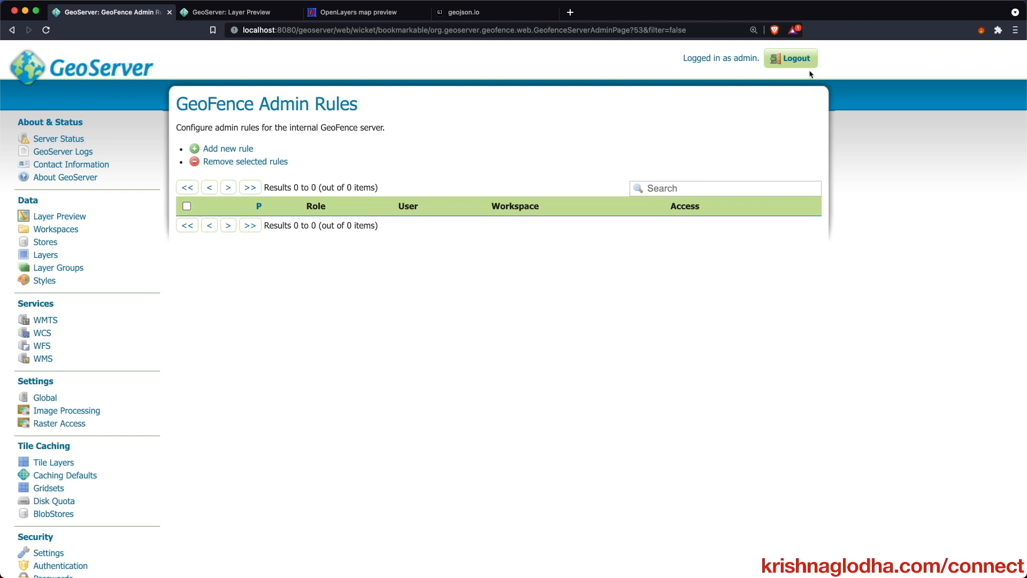
- Open the OpenLayers preview of ne_10m_populated_places as admin, then log out
left_click(67, 215)
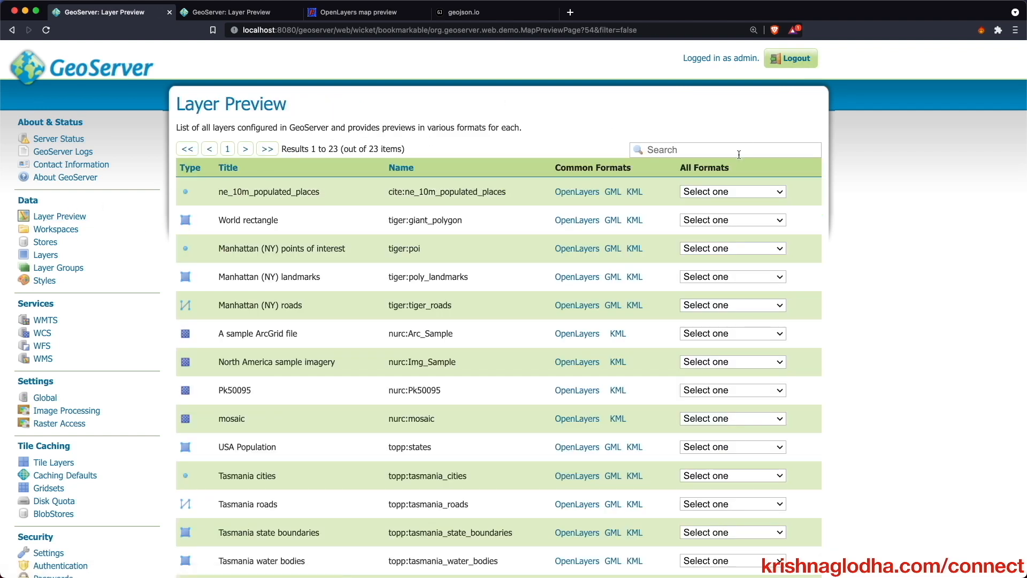
left_click(581, 190)
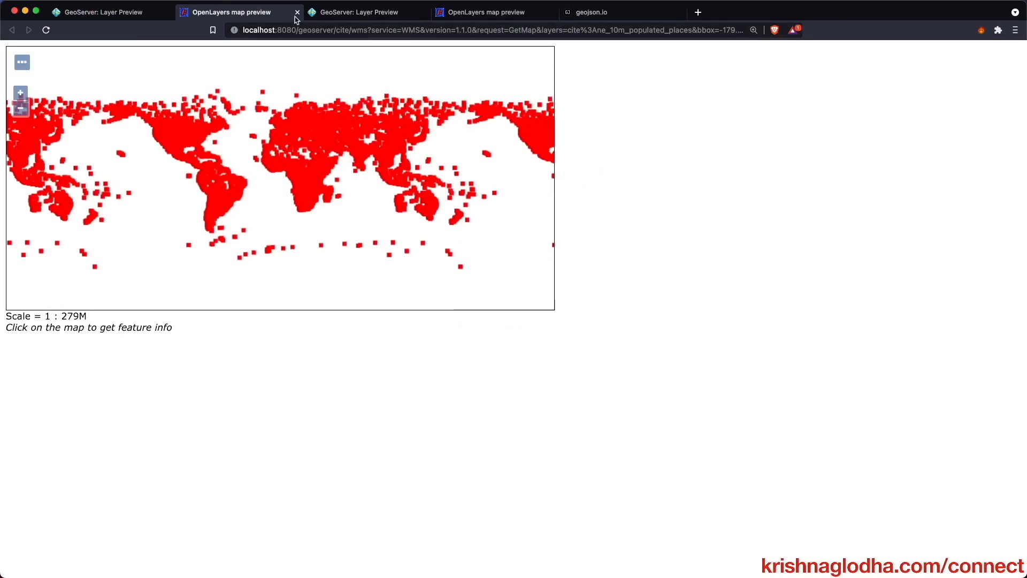
left_click(138, 13)
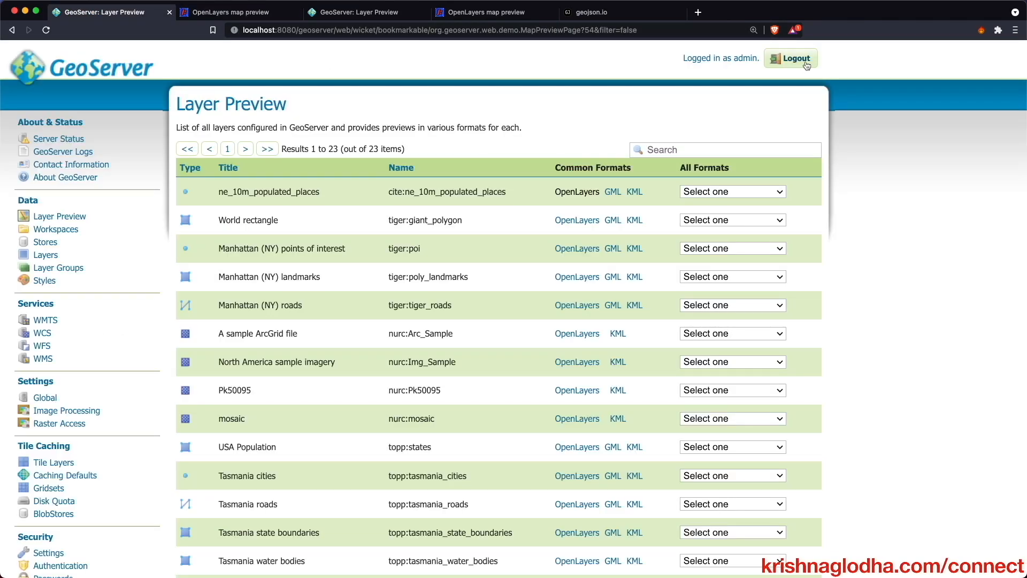
left_click(805, 63)
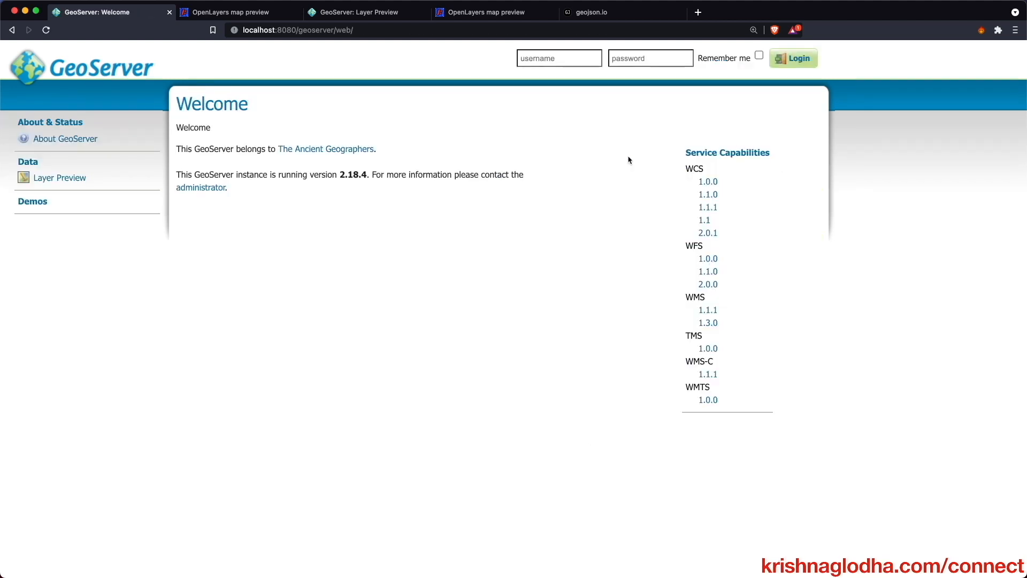
- Log in as the Asian test user with the browser's saved credentials
left_click(543, 57)
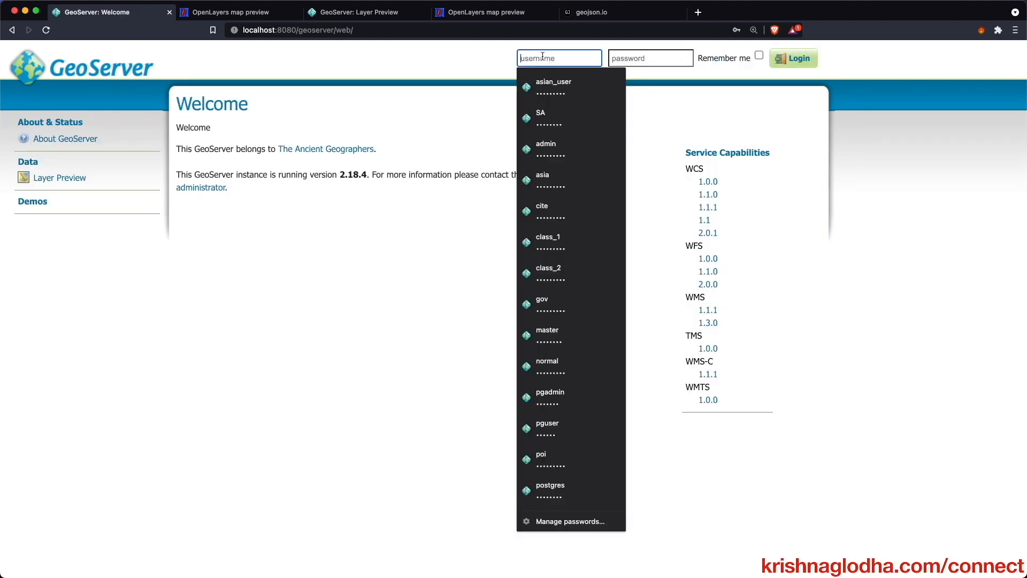
left_click(554, 86)
left_click(789, 59)
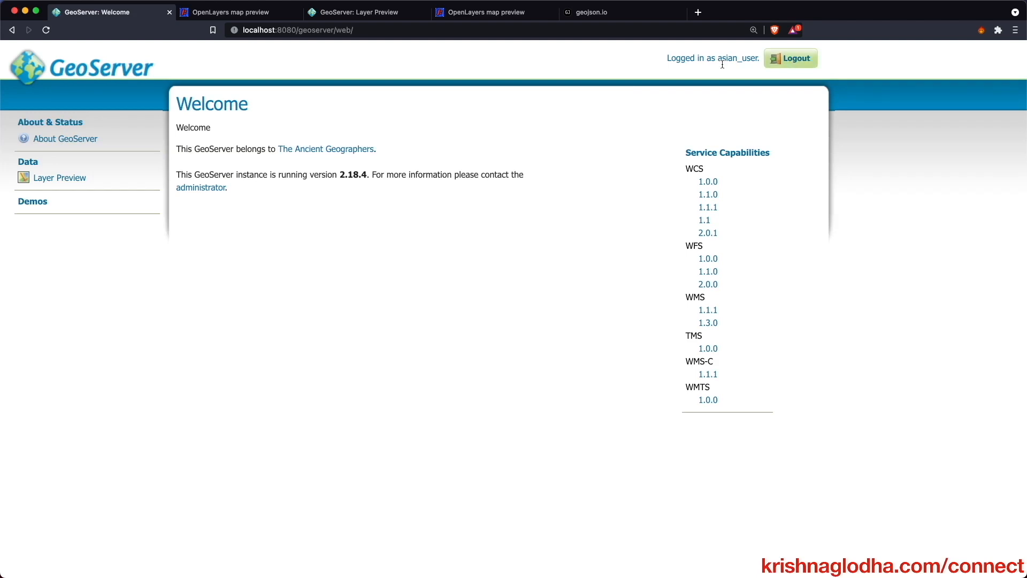
- Open the populated places OpenLayers preview, inspect feature info for a clicked spot, then log out
left_click(43, 181)
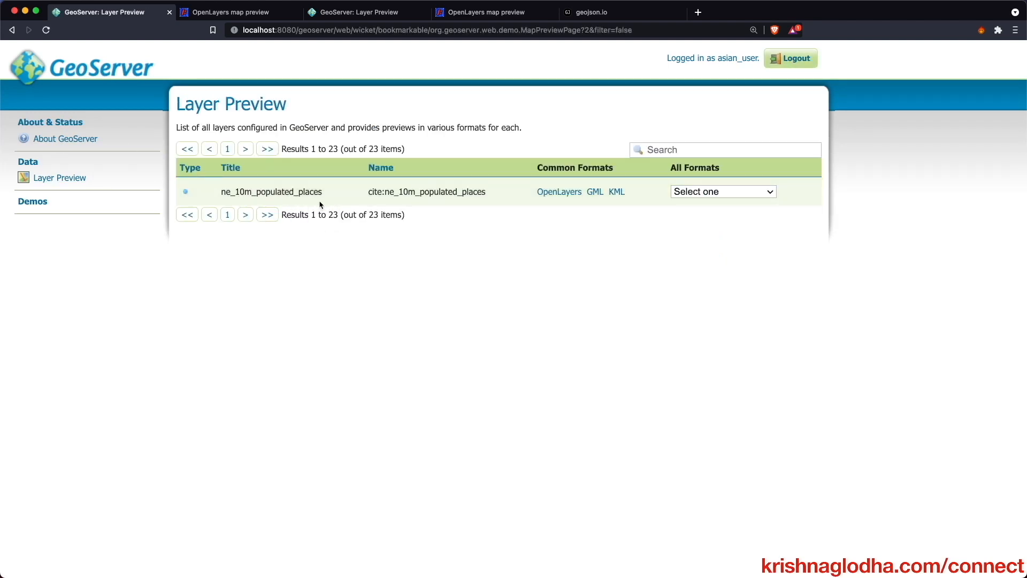
left_click(565, 195)
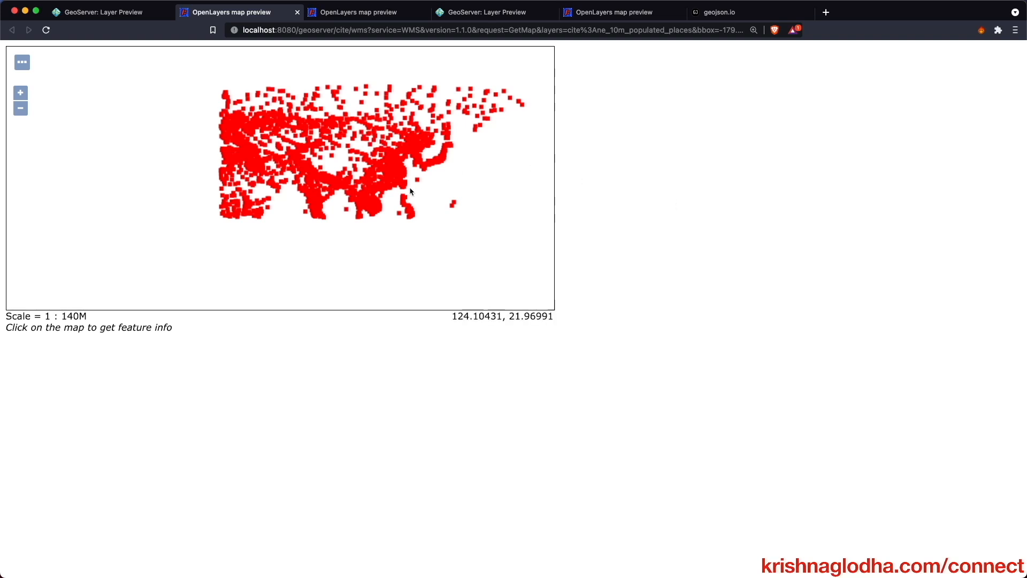
left_click(394, 183)
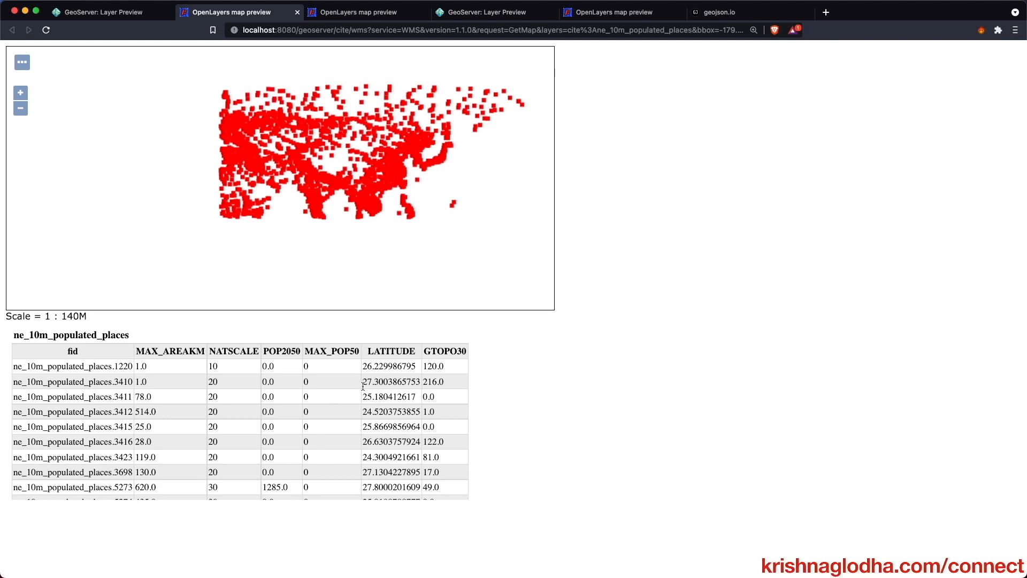
left_click_drag(141, 353, 105, 347)
left_click(118, 353)
left_click(129, 20)
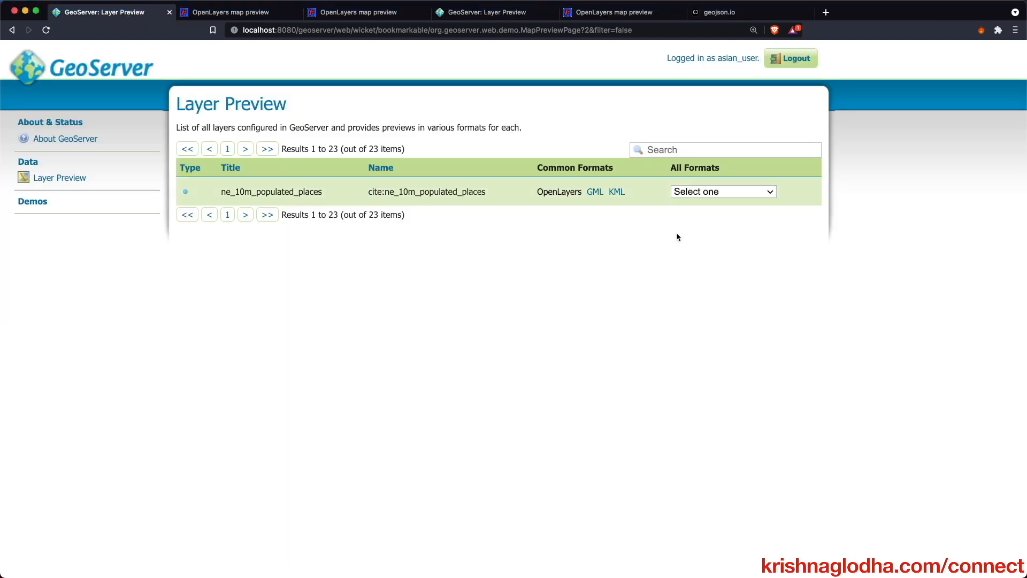
left_click(791, 57)
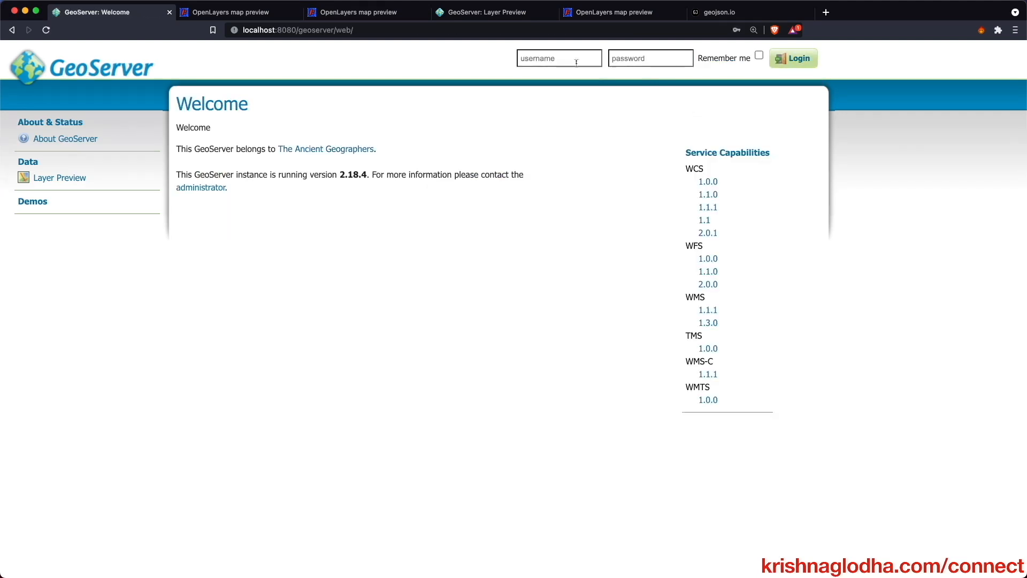
- Sign in with the saved login of the indian_public test user
left_click(576, 62)
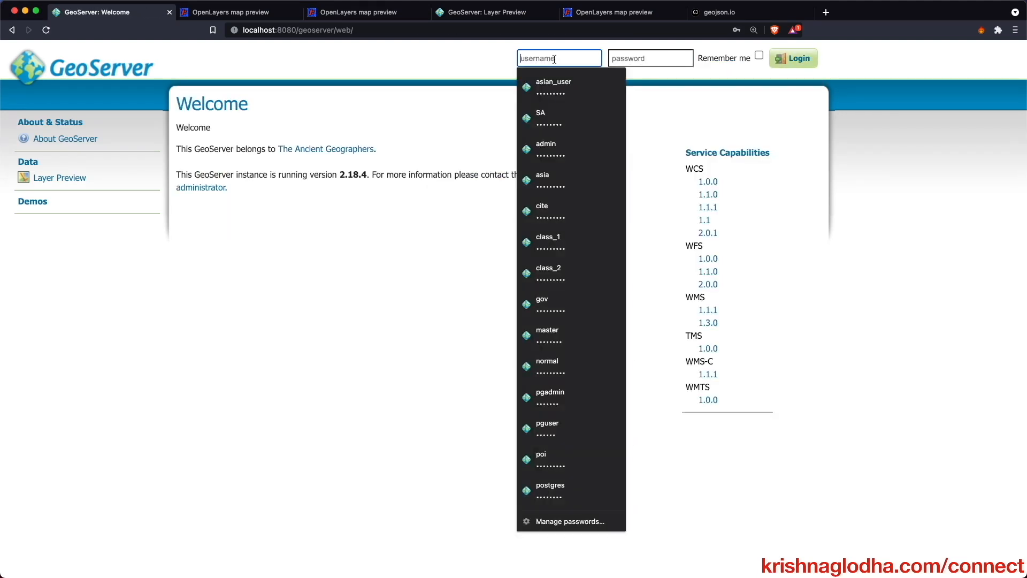
left_click(564, 237)
left_click(794, 58)
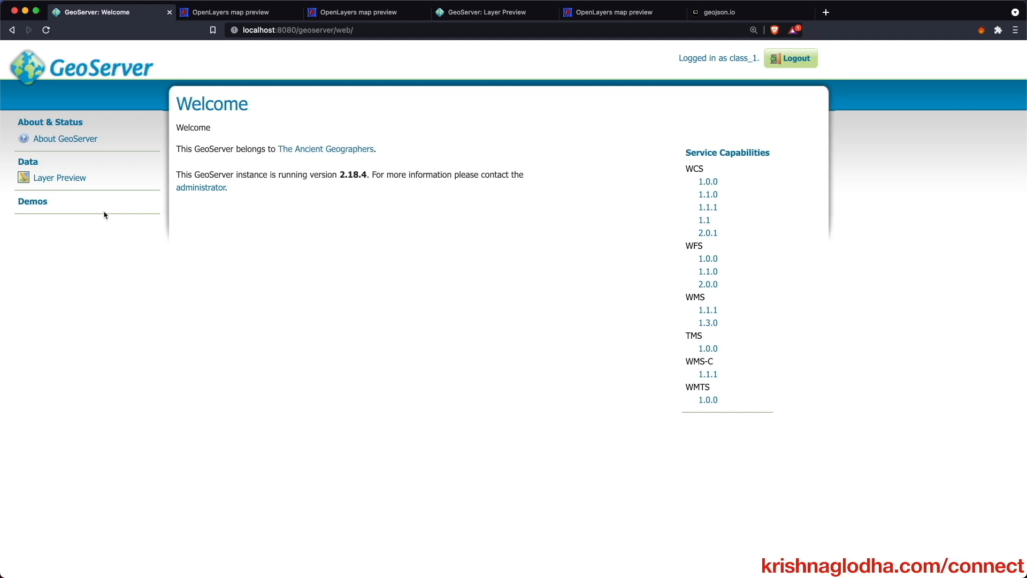
- Preview populated places in OpenLayers, confirm Agra shows only NAME, then sign out
left_click(72, 182)
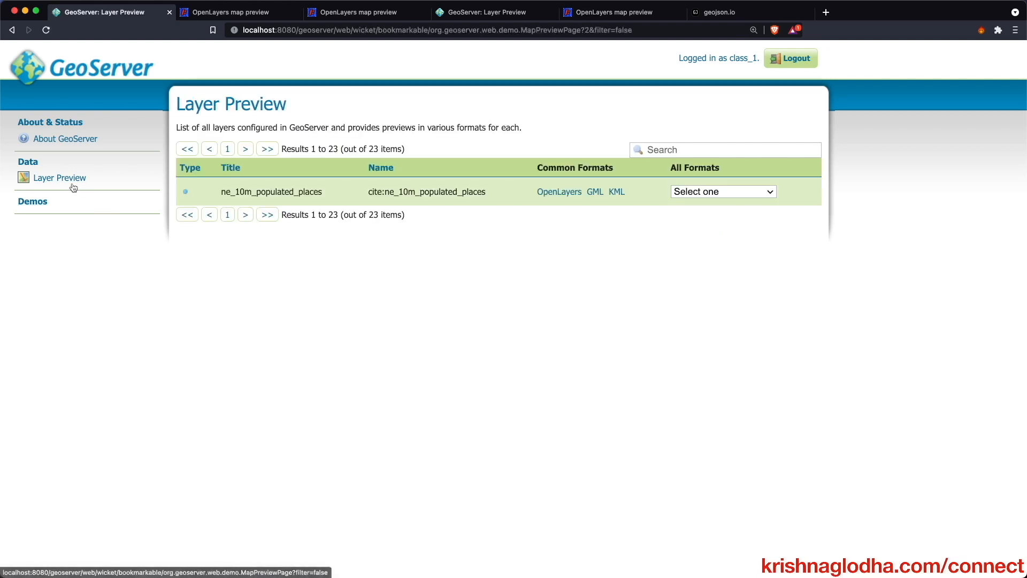
left_click(559, 193)
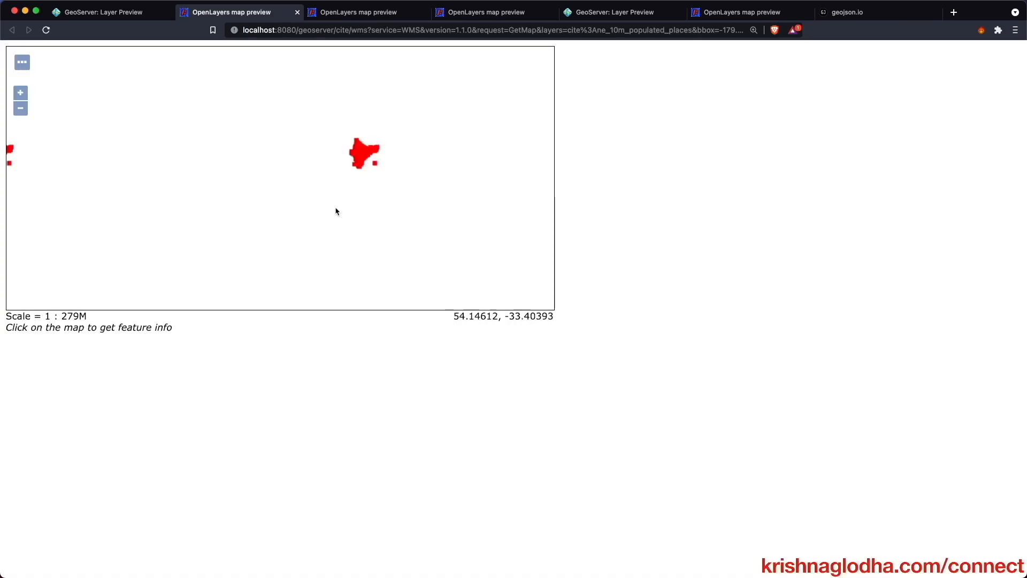
scroll(372, 156, "up", 3)
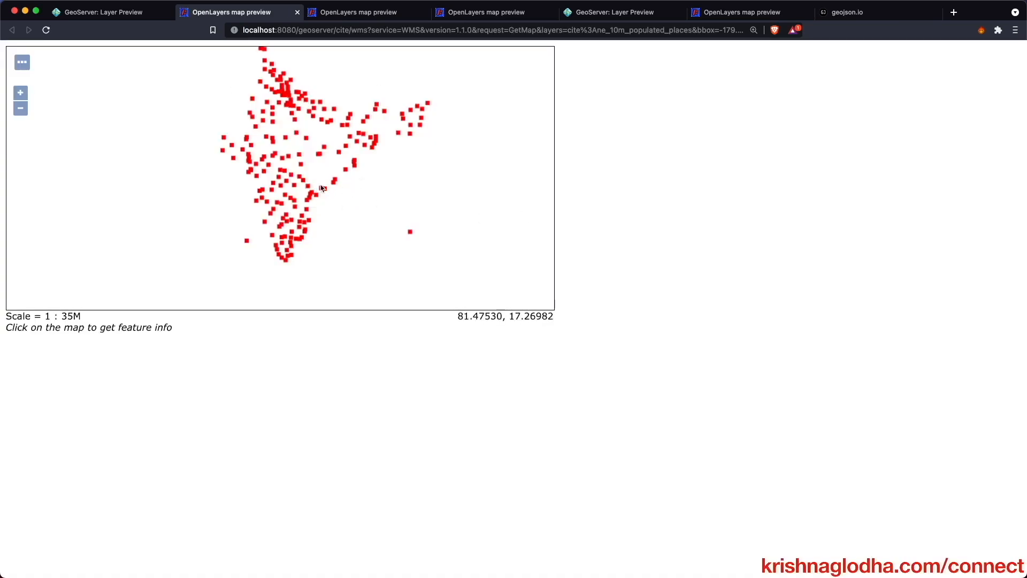
left_click(291, 106)
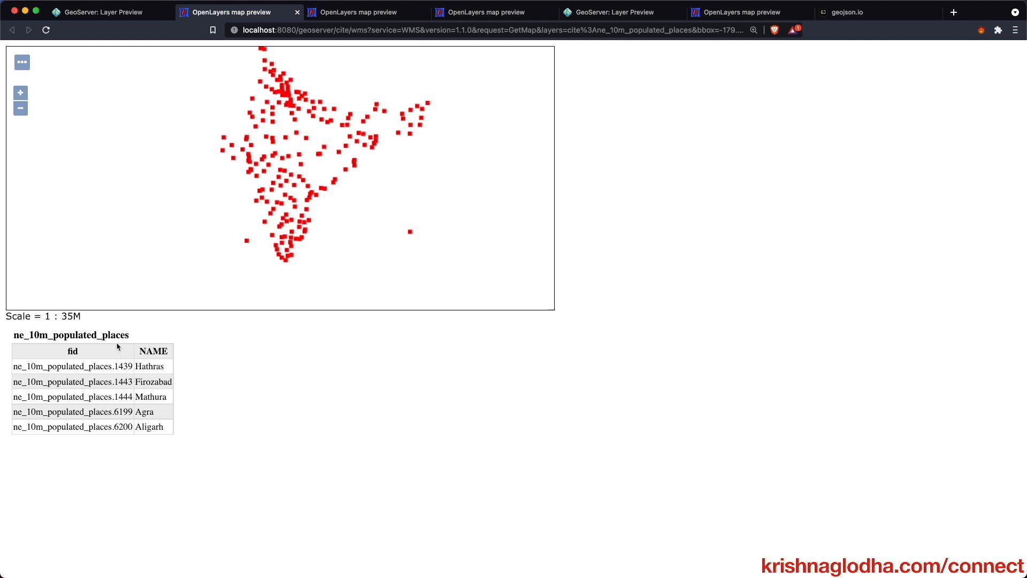
left_click(123, 12)
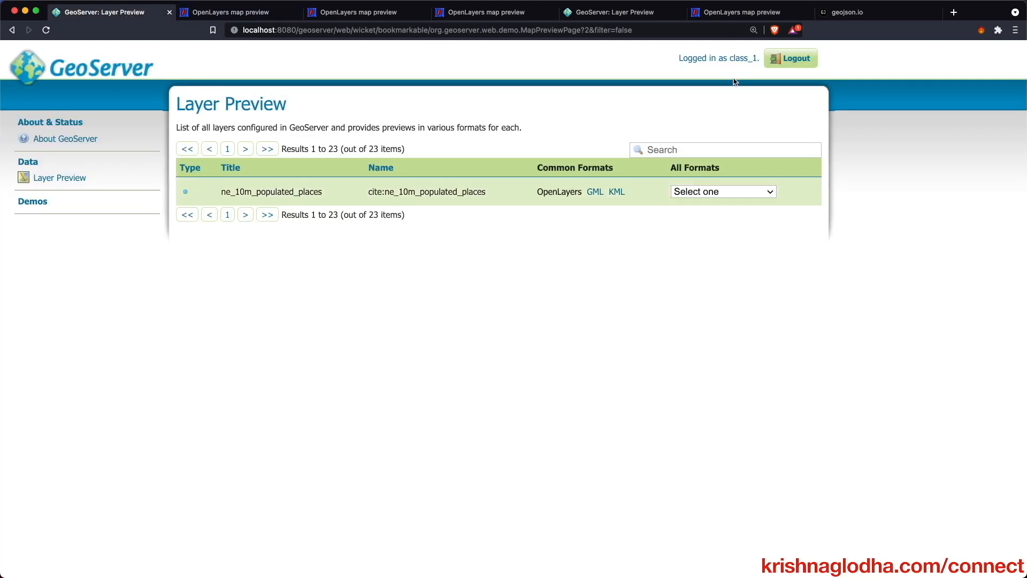
left_click(790, 58)
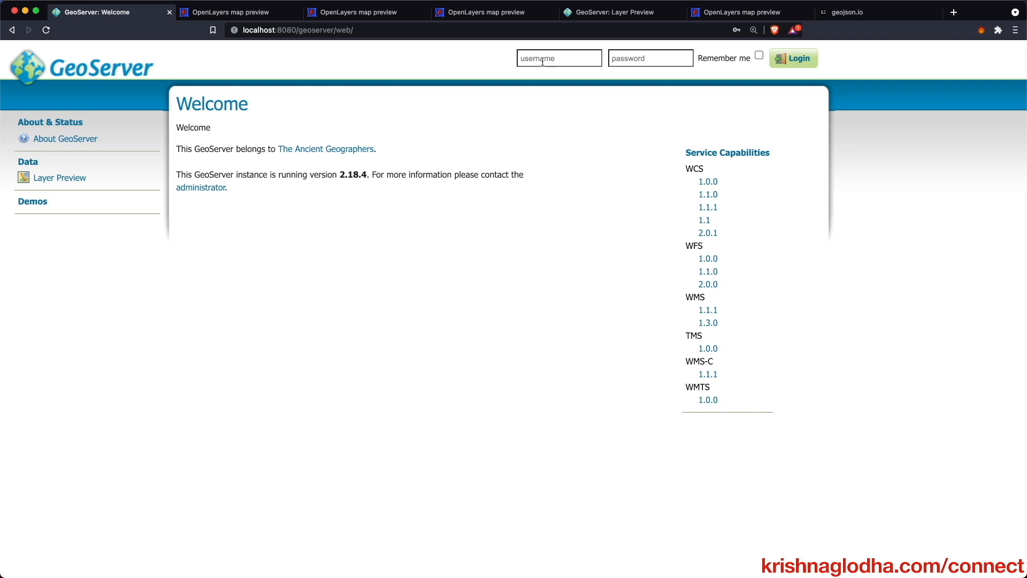
- Sign back in to GeoServer with the administrator's saved login
left_click(544, 62)
key("Down")
key("Down")
key("Down")
key("Return")
left_click(802, 63)
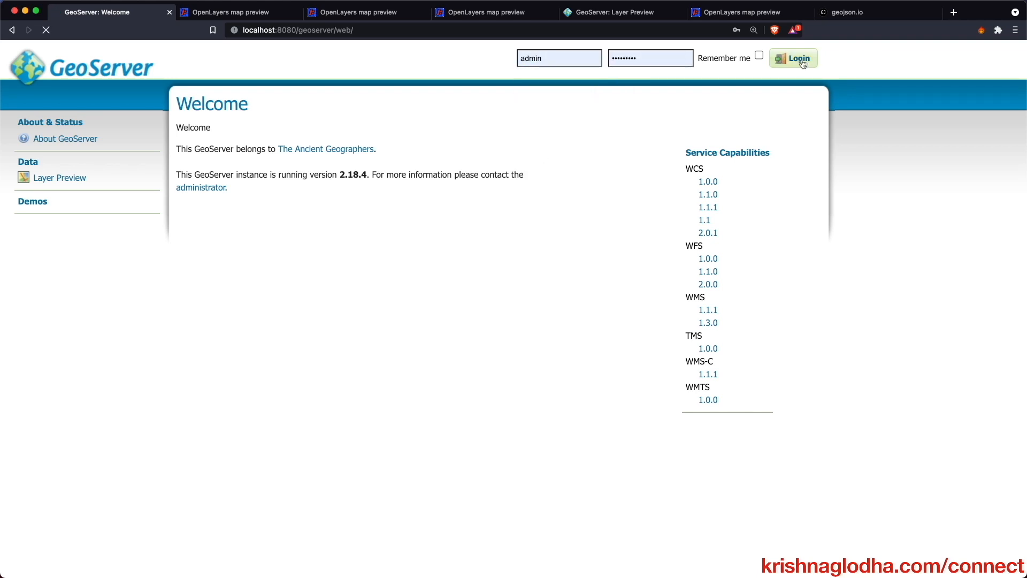
- In GeoFence Data Rules, move the general indian_public rule down to priority 3
scroll(204, 374, "down", 5)
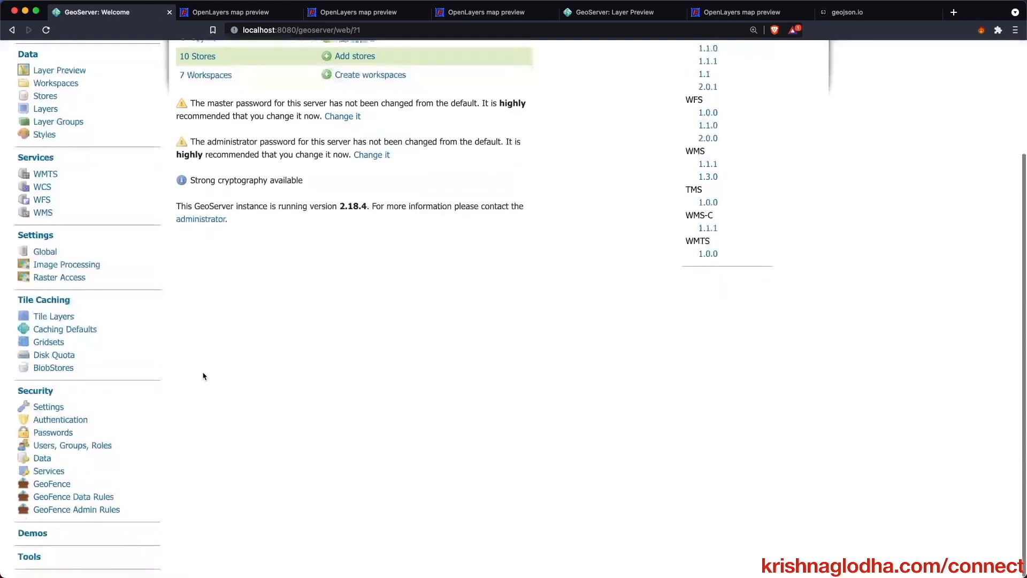
left_click(73, 497)
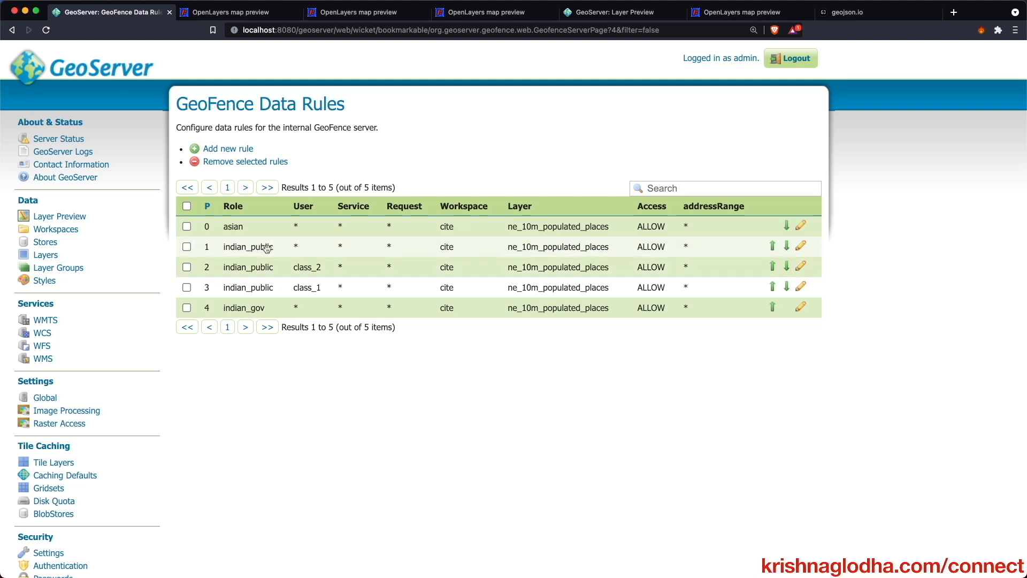
left_click(786, 246)
left_click(786, 267)
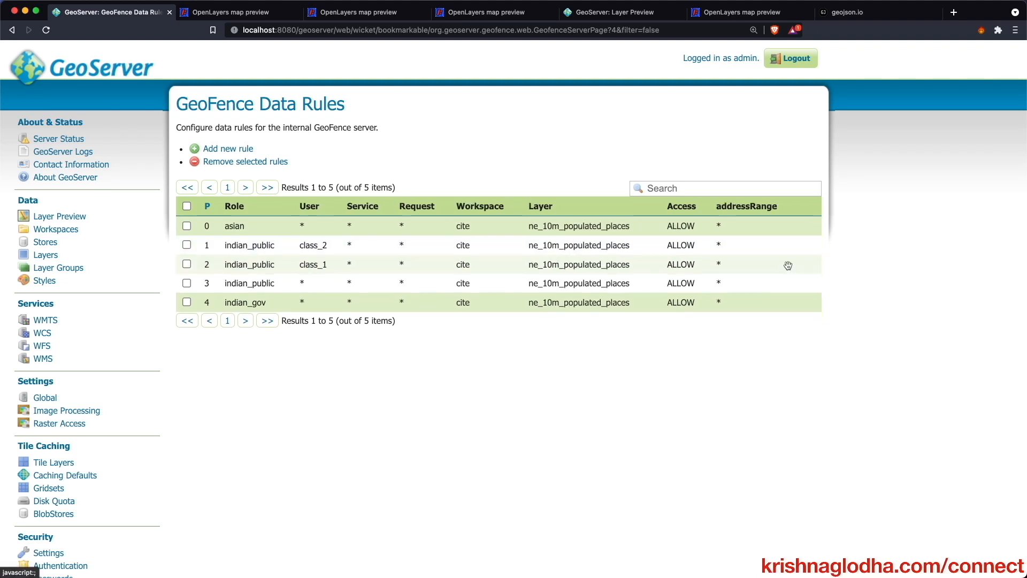
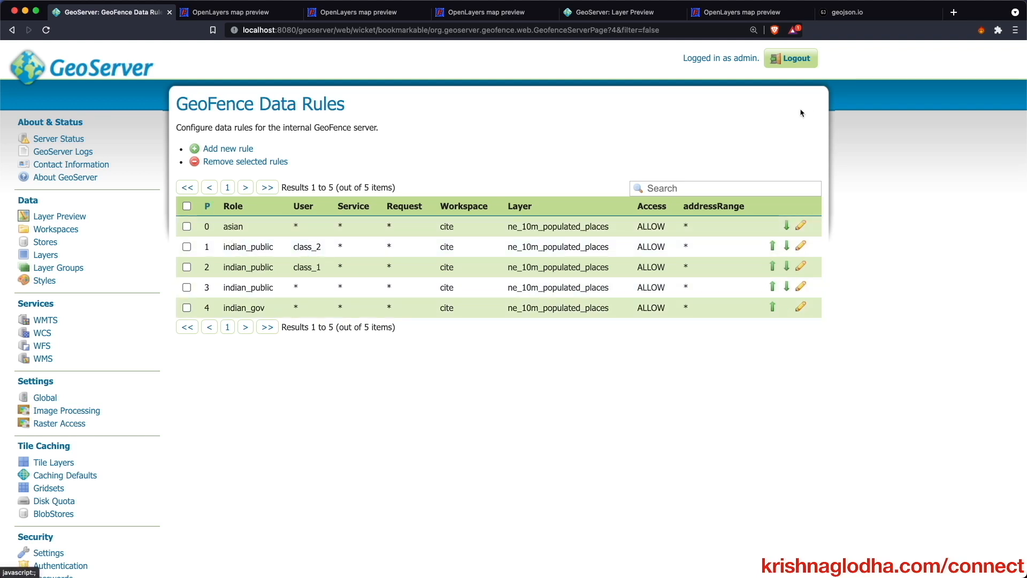
- Sign out of the administrator session and sign in with a test user's saved login
left_click(788, 63)
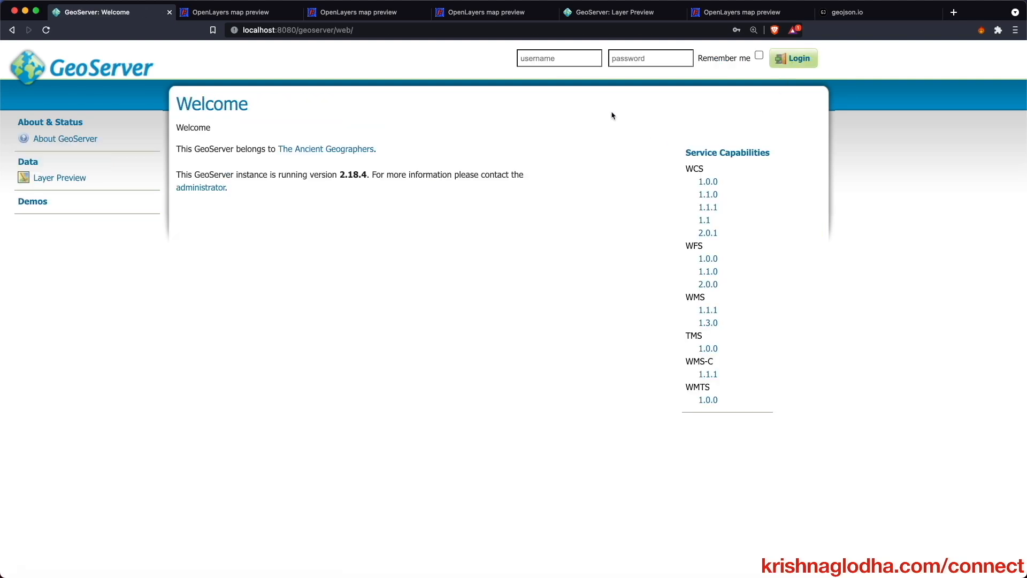
left_click(563, 62)
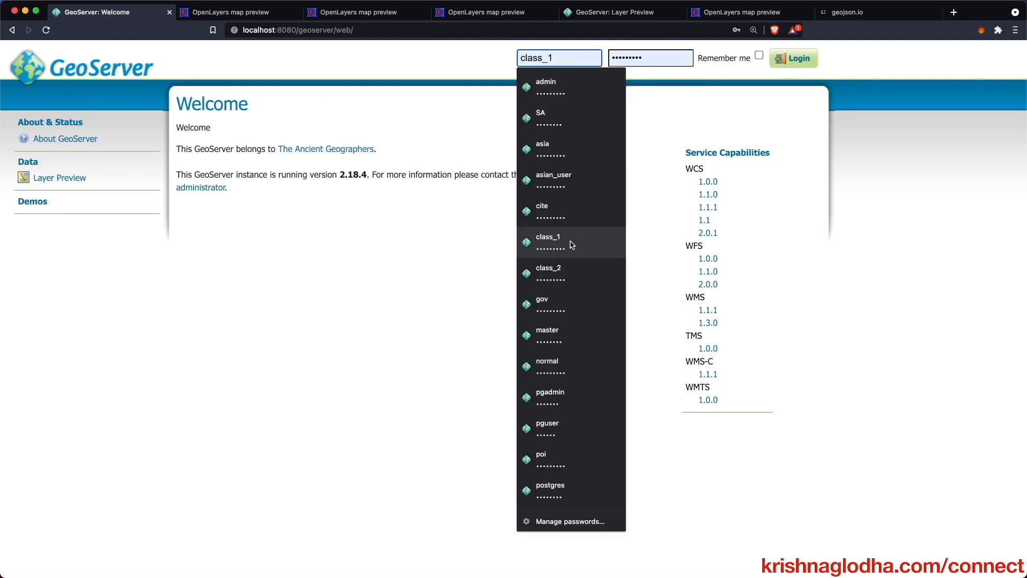
left_click(564, 260)
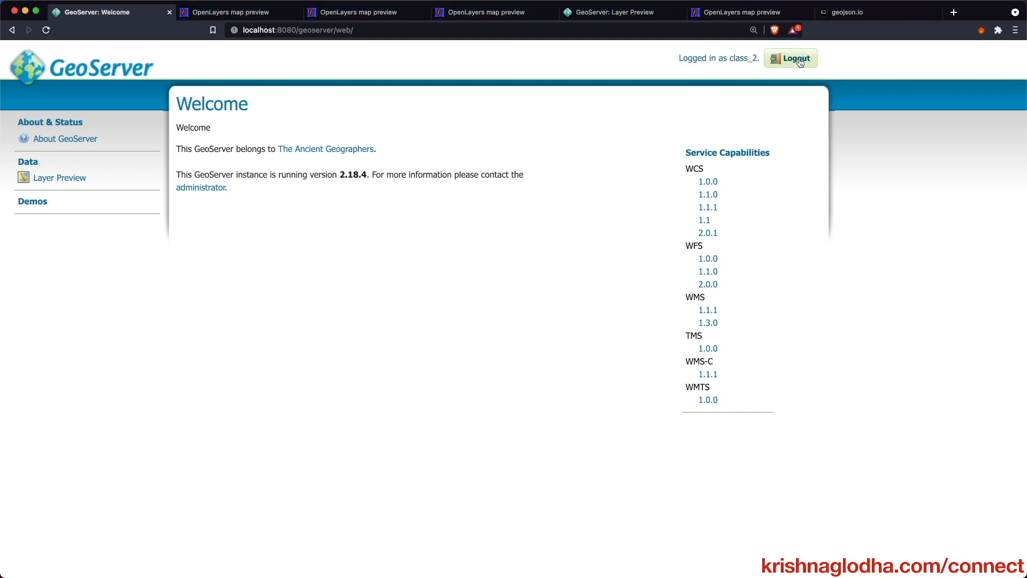
- Preview populated places in OpenLayers; Indian points show only NAME, ADM0NAME and POP_MAX
left_click(59, 179)
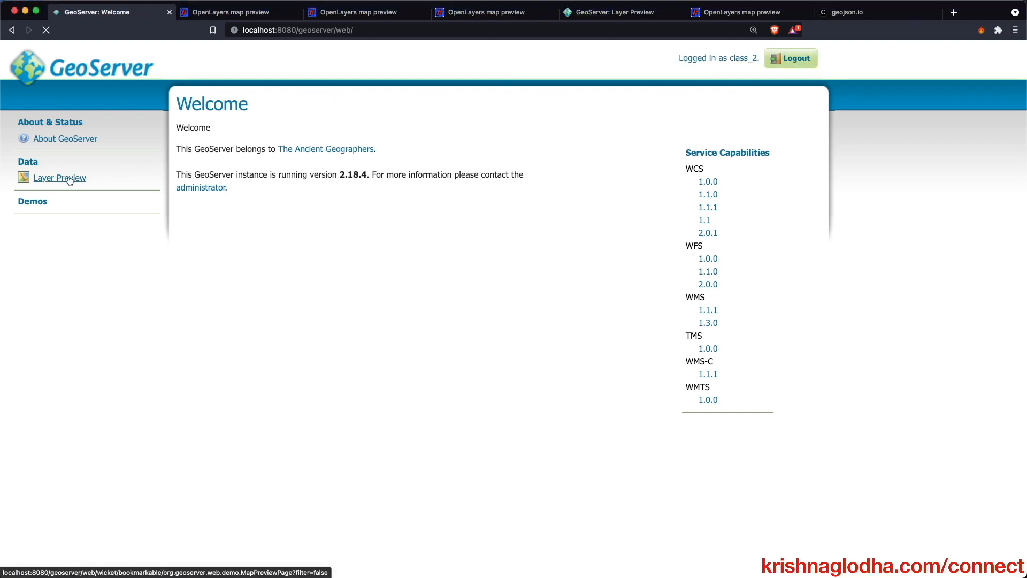
left_click(552, 194)
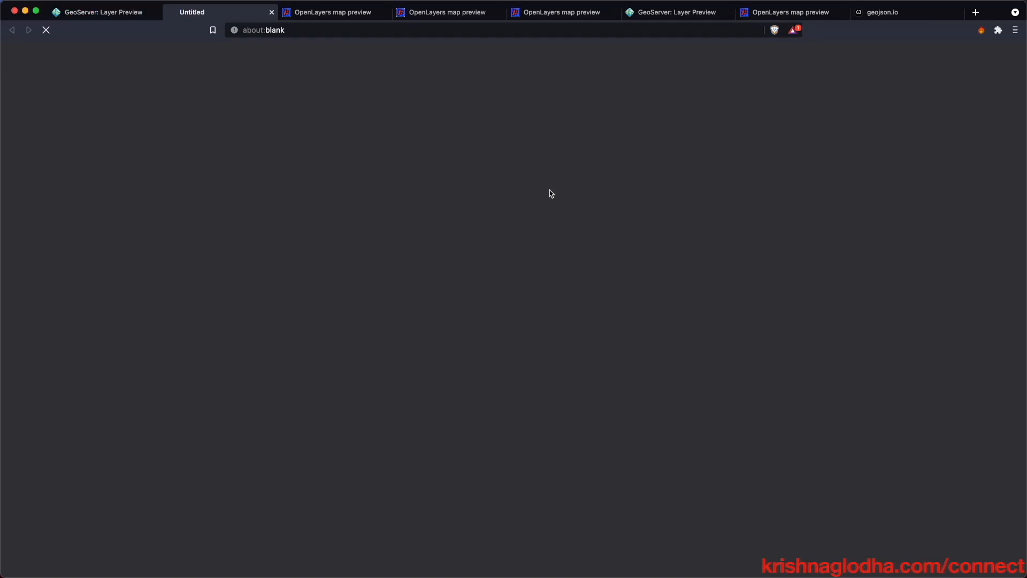
scroll(383, 152, "up", 2)
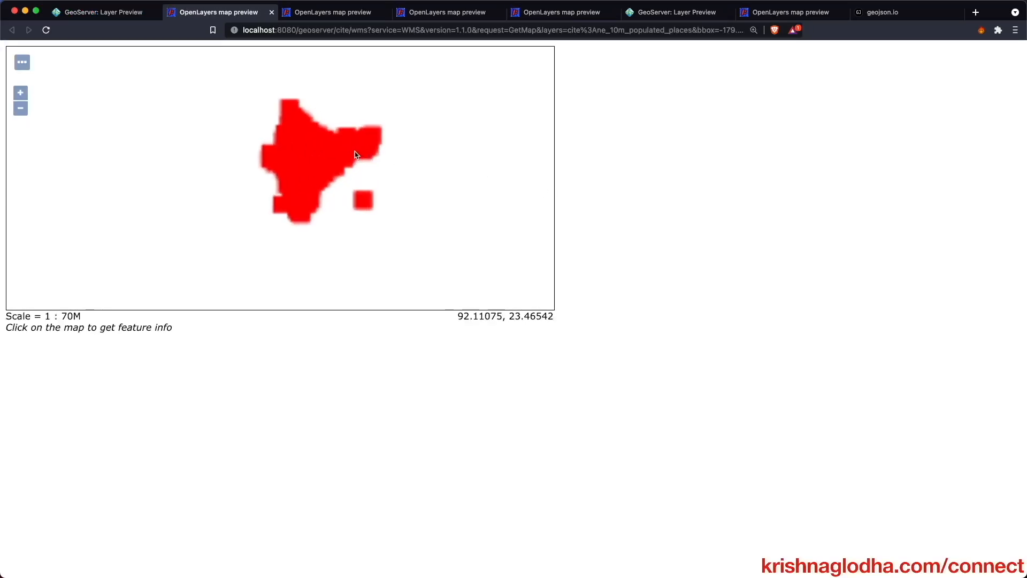
left_click(302, 209)
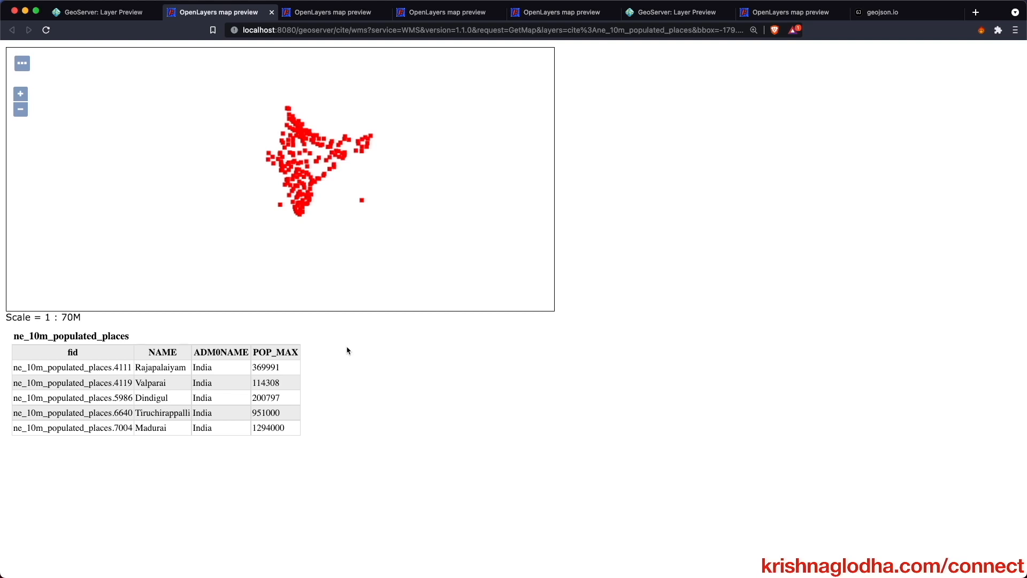
left_click(75, 13)
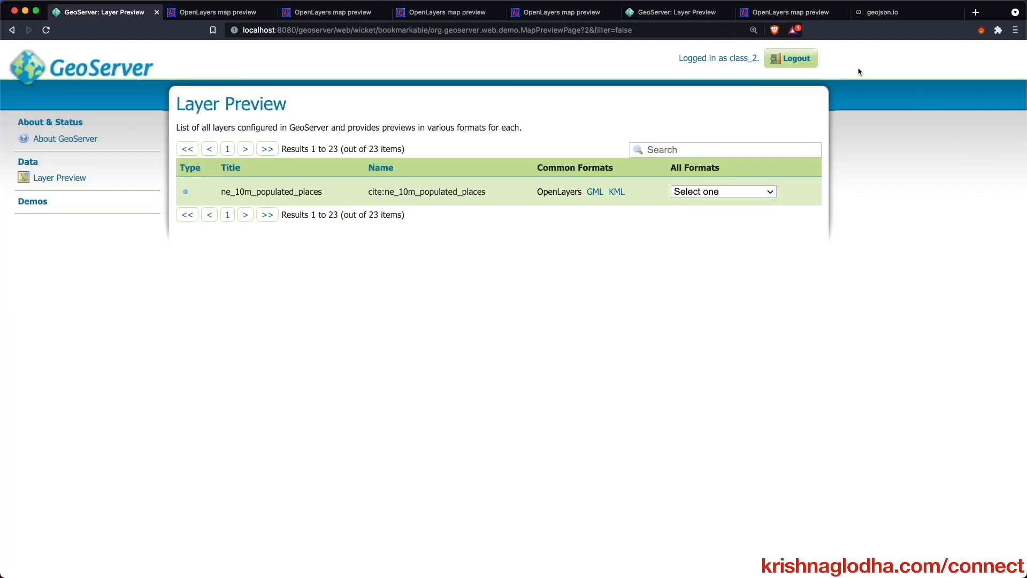
- Sign out and sign in as the next test user from the saved logins
left_click(795, 59)
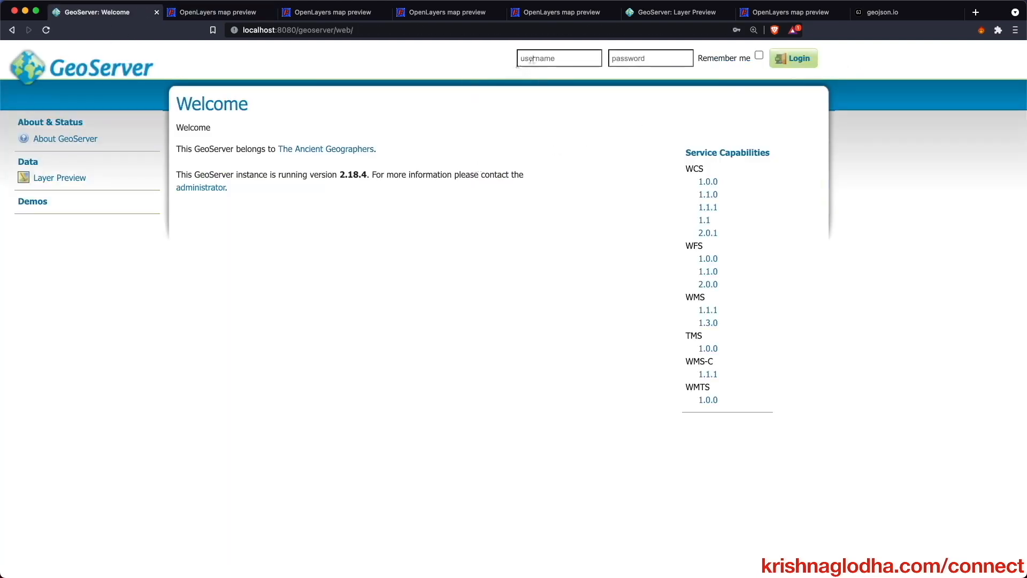
left_click(531, 58)
left_click(551, 267)
left_click(810, 60)
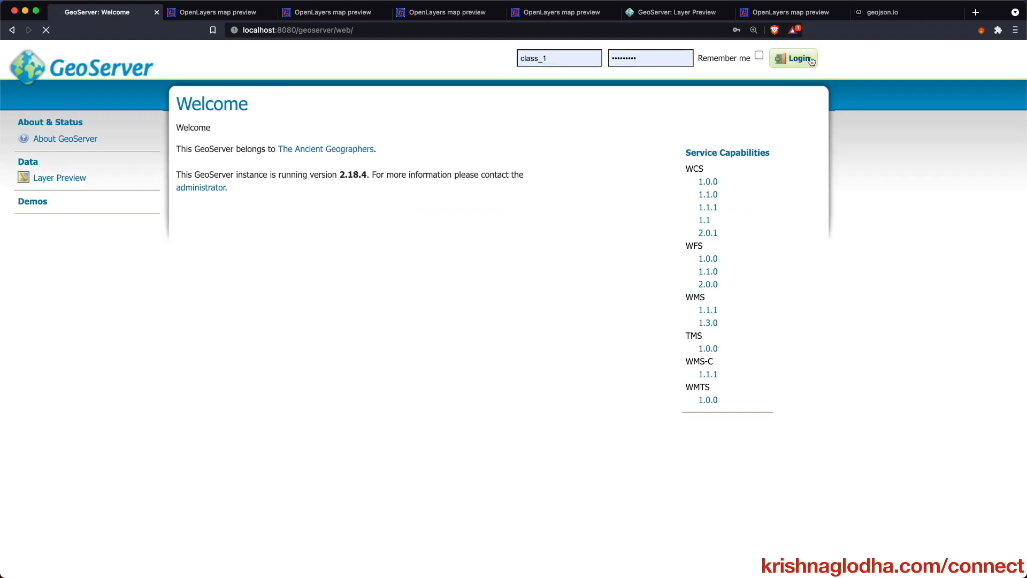
- Preview populated places in OpenLayers; Indian points show RANK_MAX, NAME and POP_MAX
left_click(80, 179)
left_click(557, 193)
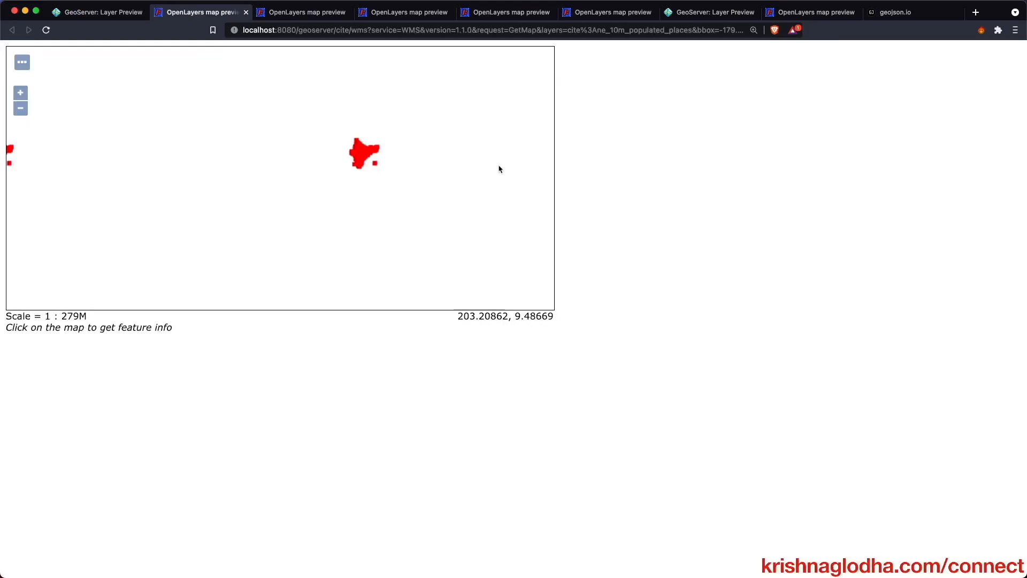
left_click(359, 162)
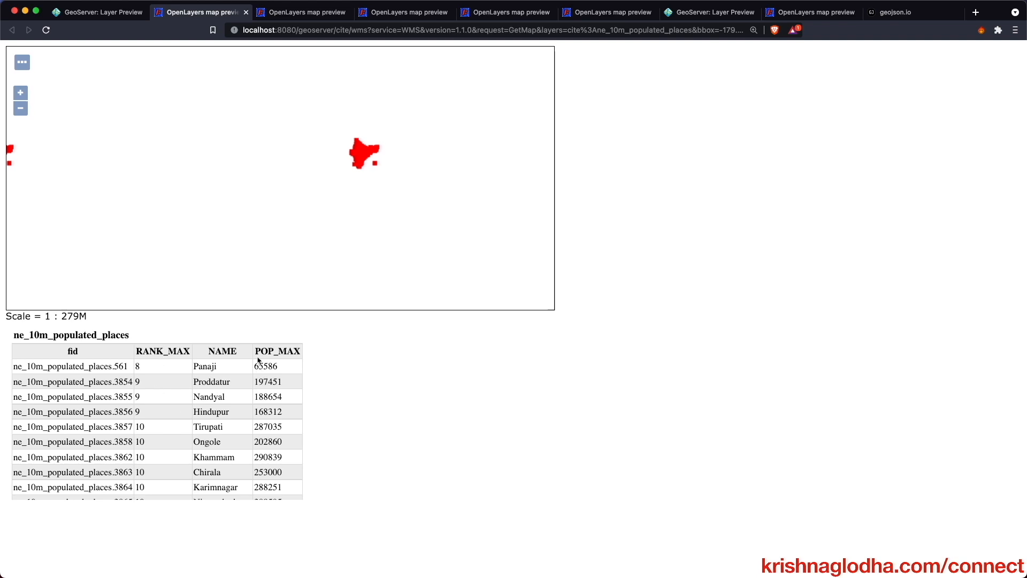
left_click(99, 12)
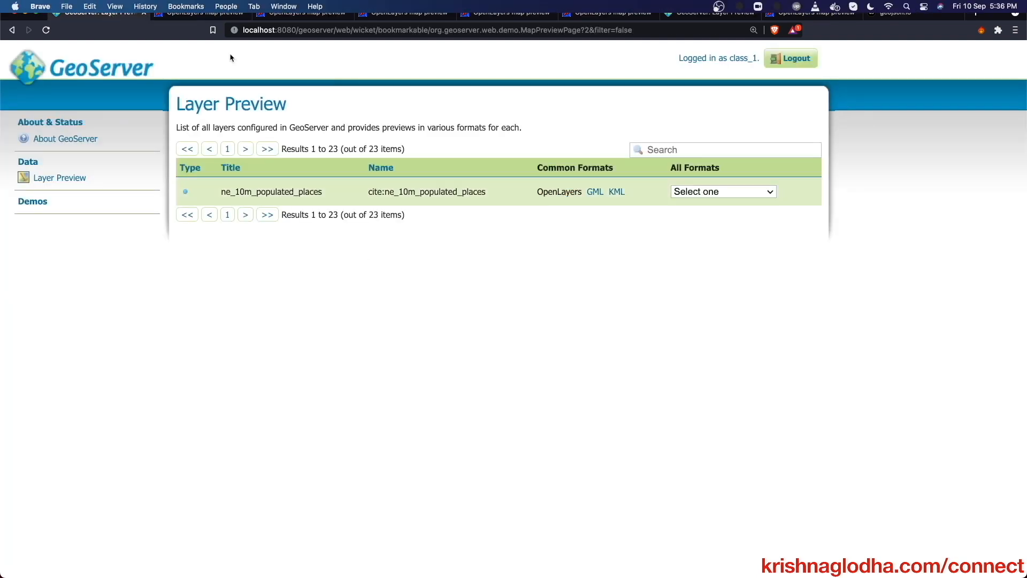
- Sign out and sign in as another test user from the saved logins
left_click(790, 59)
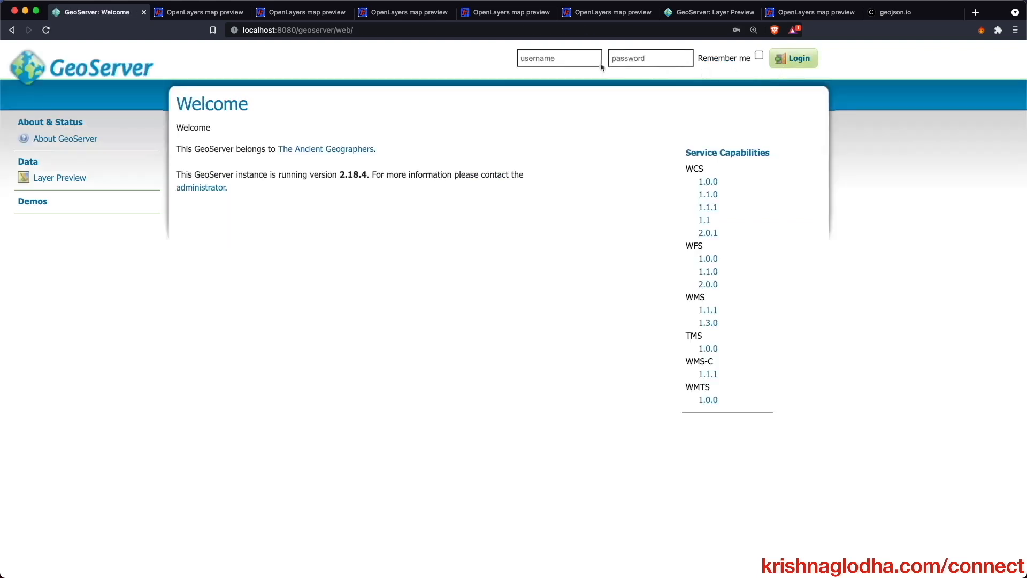
left_click(585, 60)
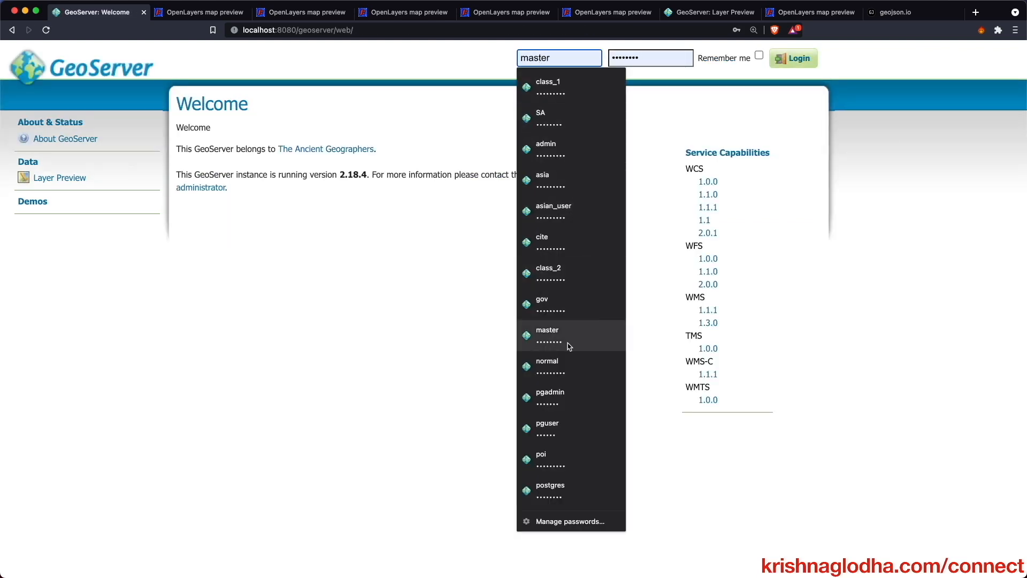
left_click(572, 362)
left_click(796, 60)
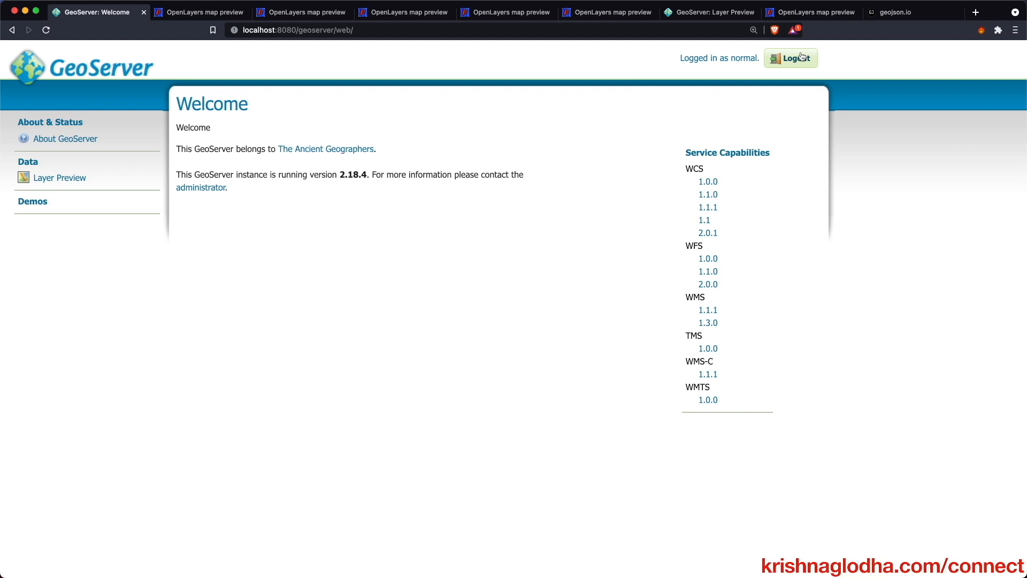
- Preview populated places in OpenLayers; Indian points now show only NAME
left_click(74, 183)
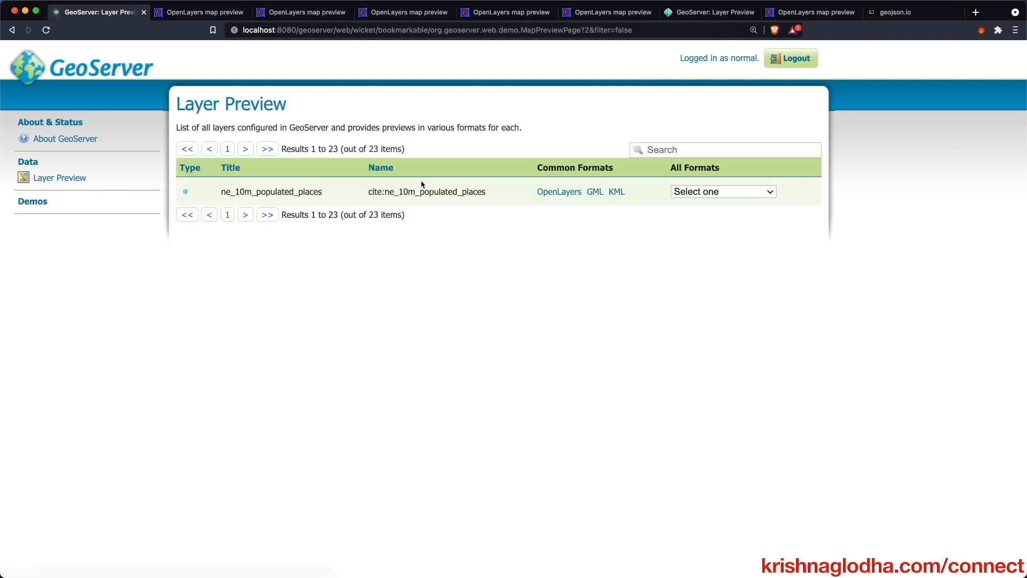
left_click(541, 194)
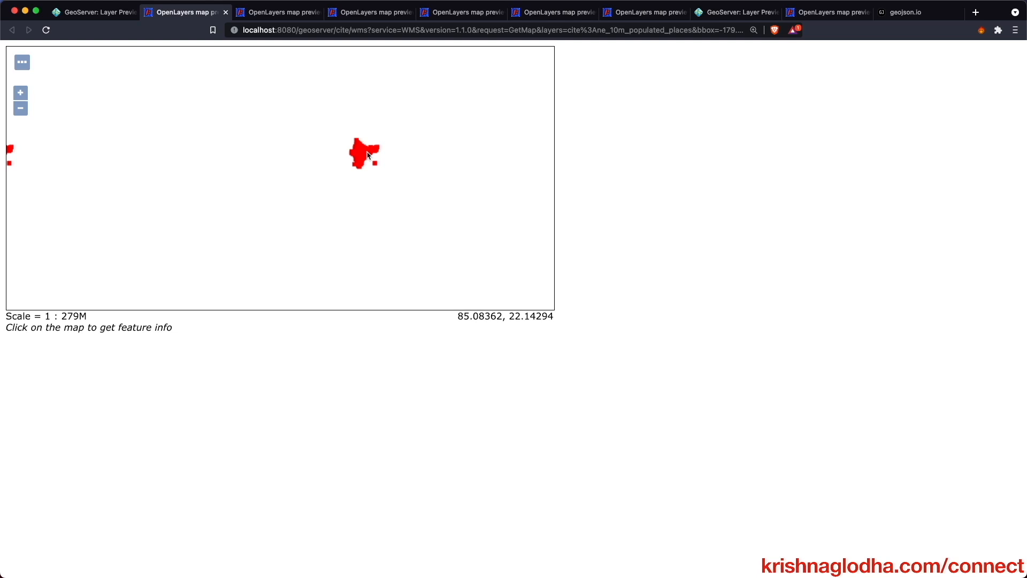
left_click(364, 155)
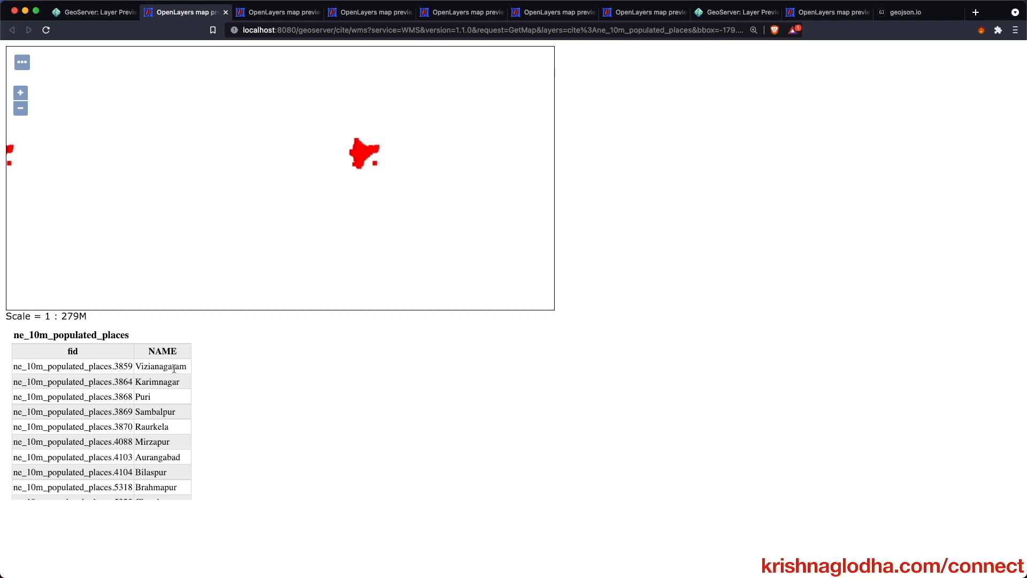
left_click(114, 14)
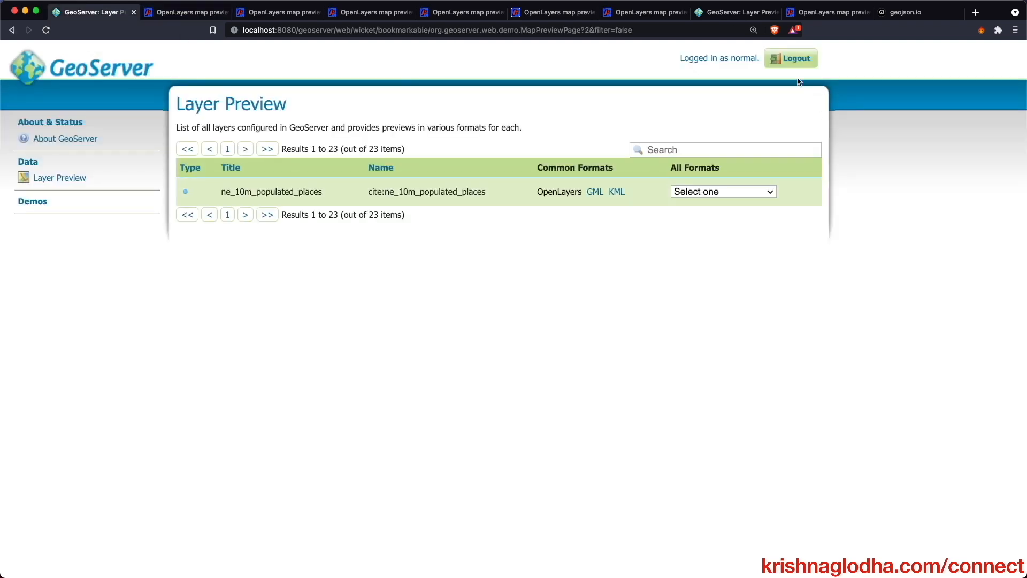
- Sign out and sign in as the government test user from the saved logins
left_click(791, 60)
left_click(568, 58)
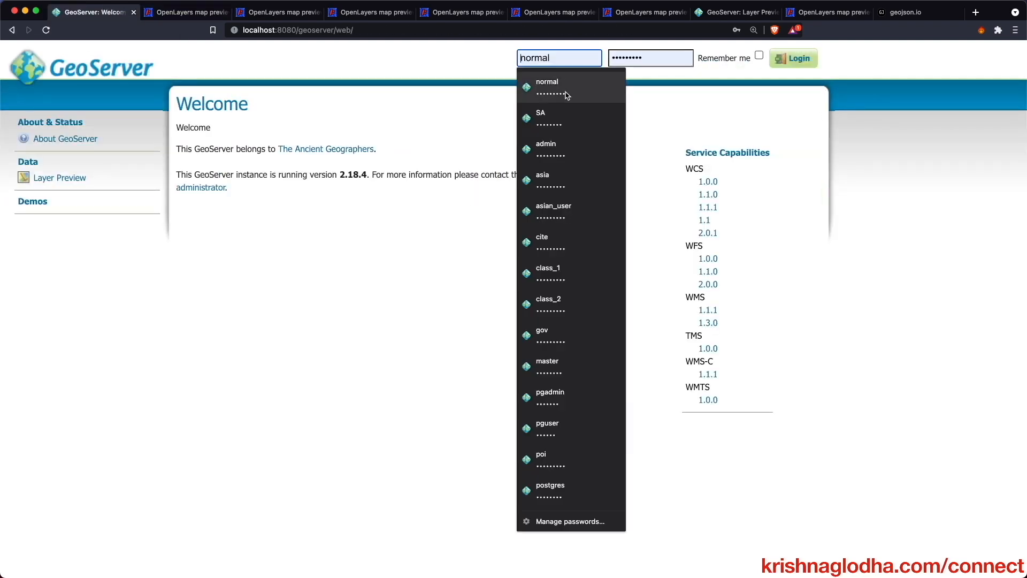
left_click(542, 335)
left_click(788, 63)
- Preview populated places in OpenLayers; southern Indian points show every attribute column
left_click(70, 180)
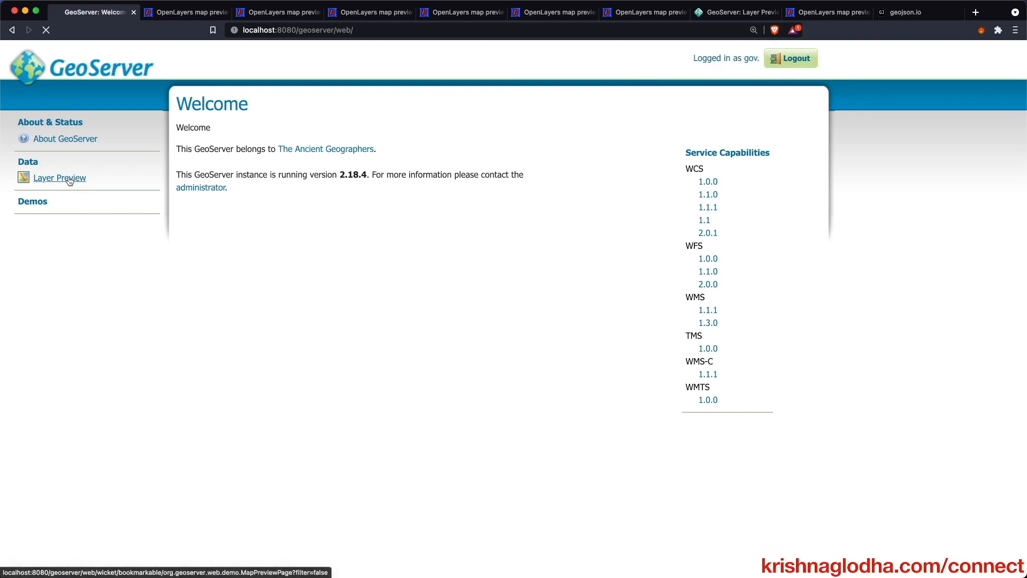
left_click(551, 194)
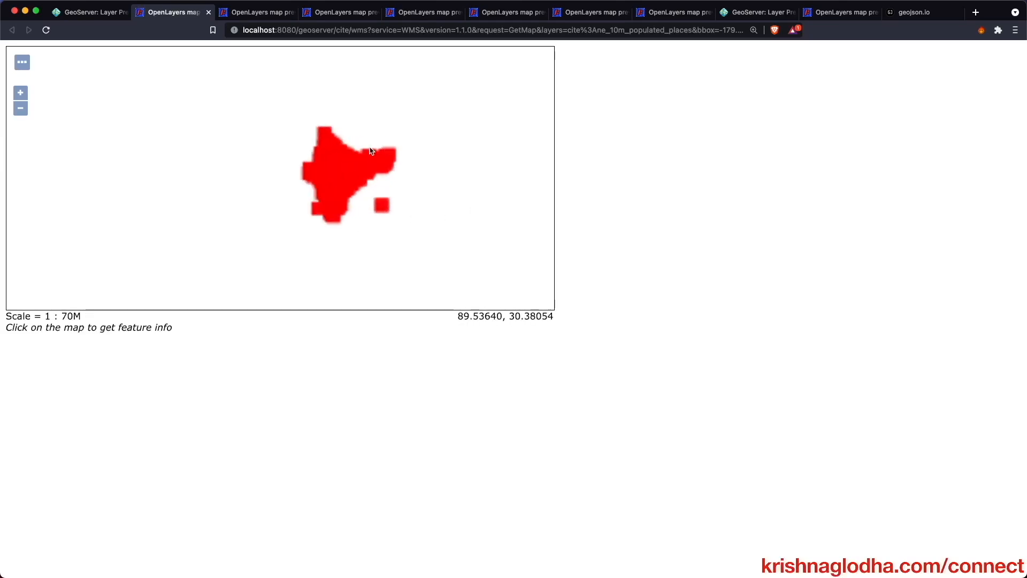
left_click(322, 231)
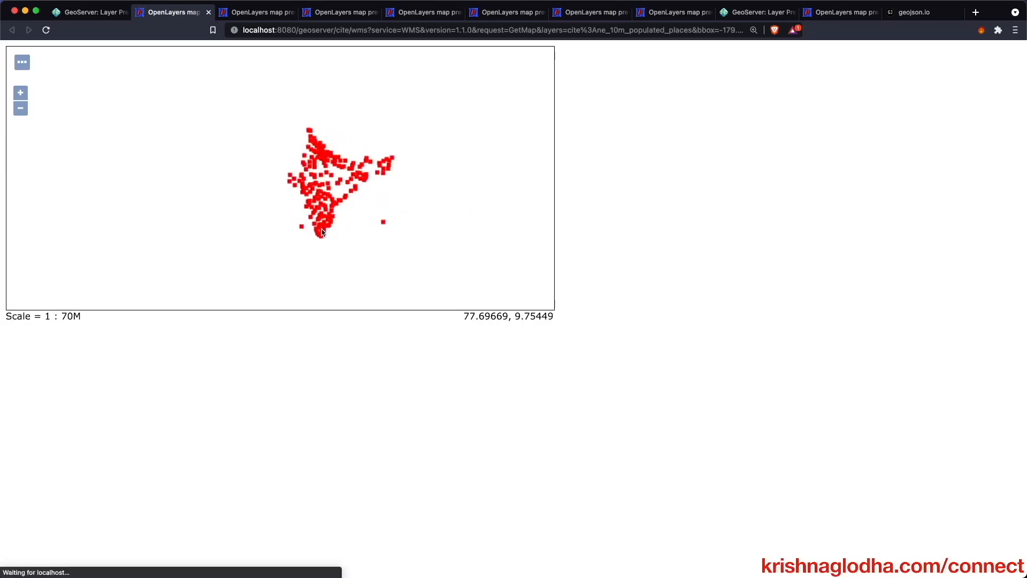
scroll(303, 381, "right", 2)
scroll(303, 381, "left", 2)
scroll(303, 381, "right", 2)
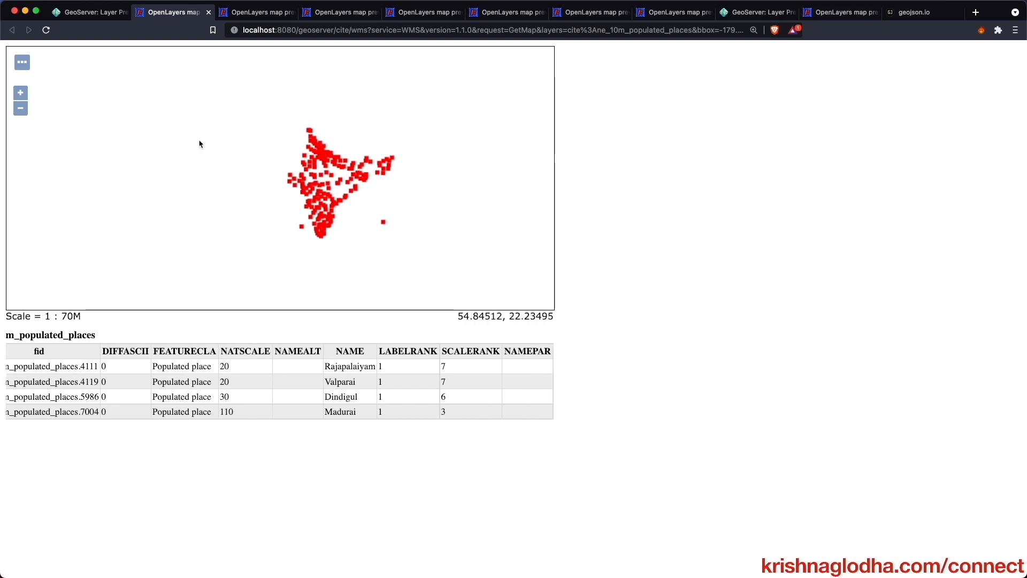
left_click(100, 19)
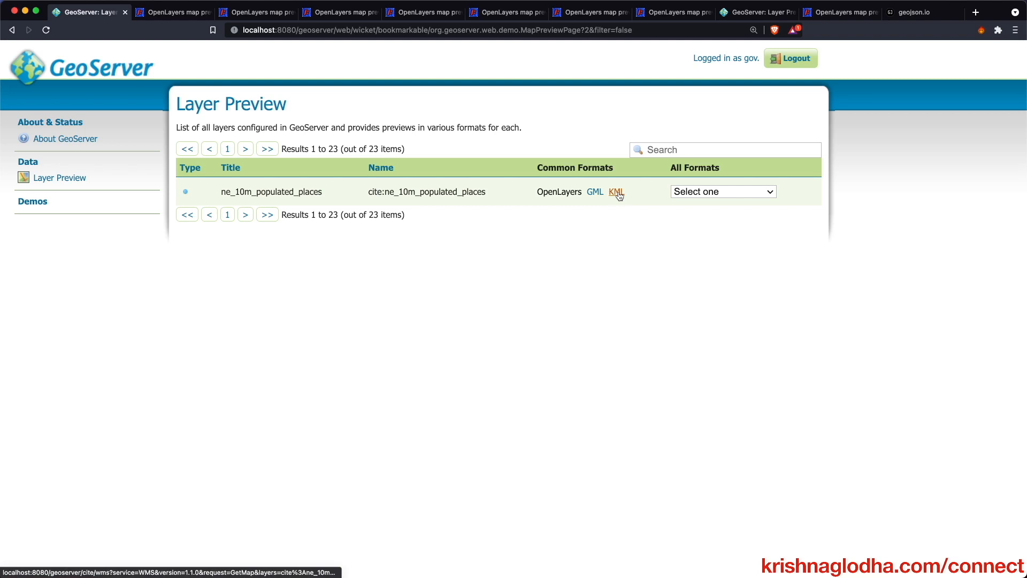
- Reload the populated places OpenLayers preview to its default view
left_click(173, 12)
key("super+r")
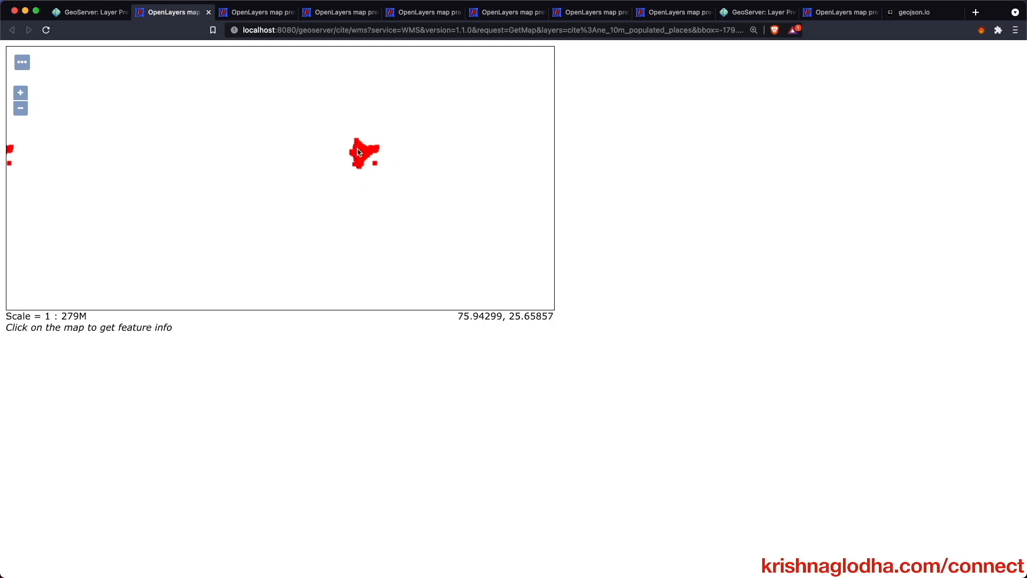
scroll(358, 152, "up", 5)
scroll(369, 198, "up", 5)
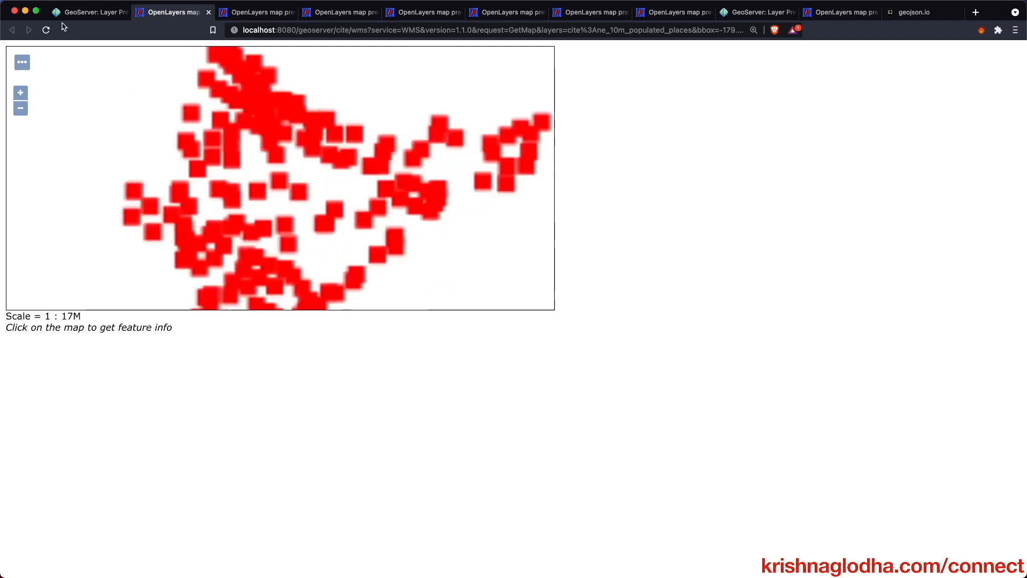
- Log out of GeoServer, reload the preview and save the resulting 'wms (2)' download
left_click(81, 13)
left_click(791, 58)
left_click(161, 12)
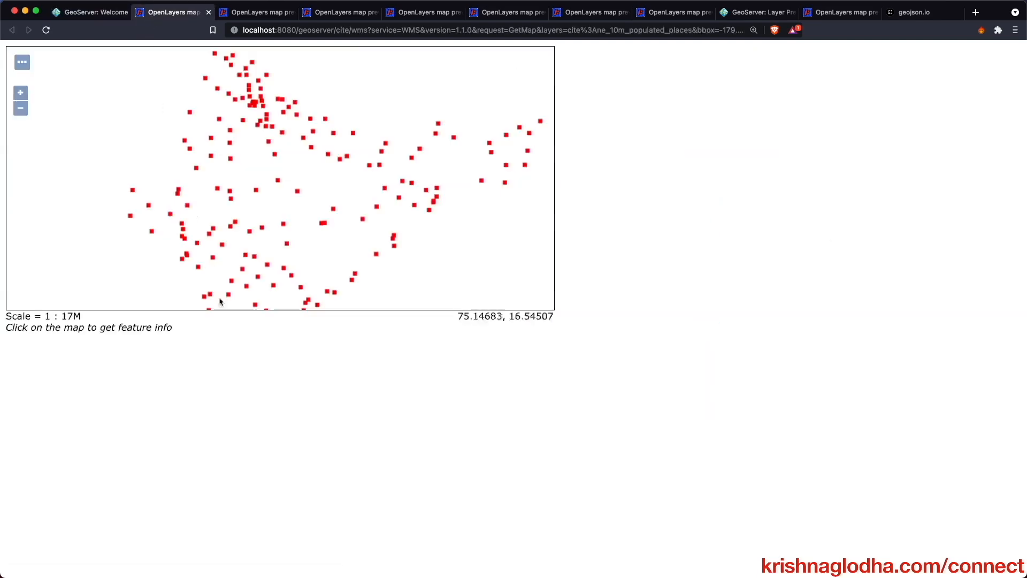
left_click(220, 301)
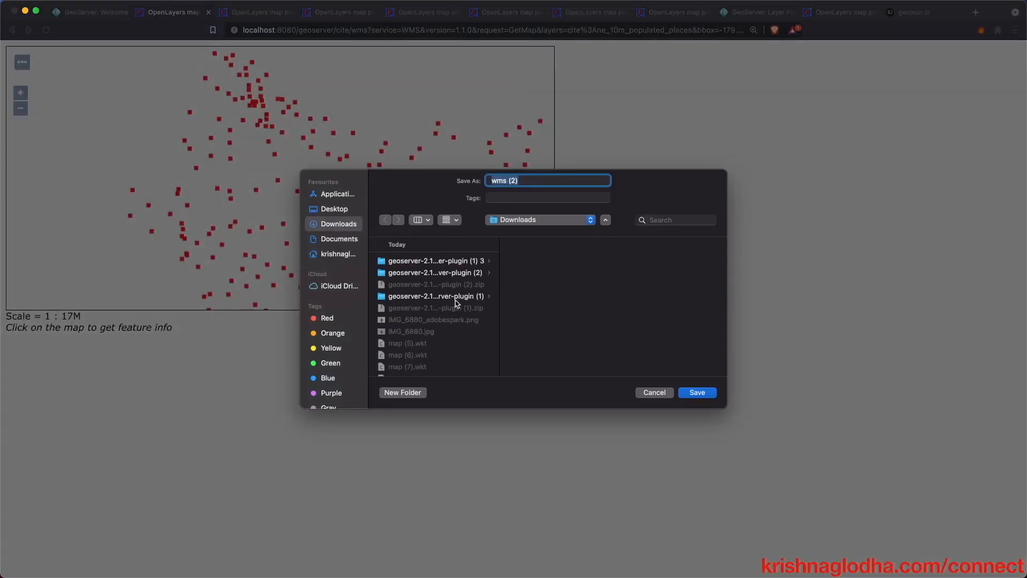
left_click(698, 392)
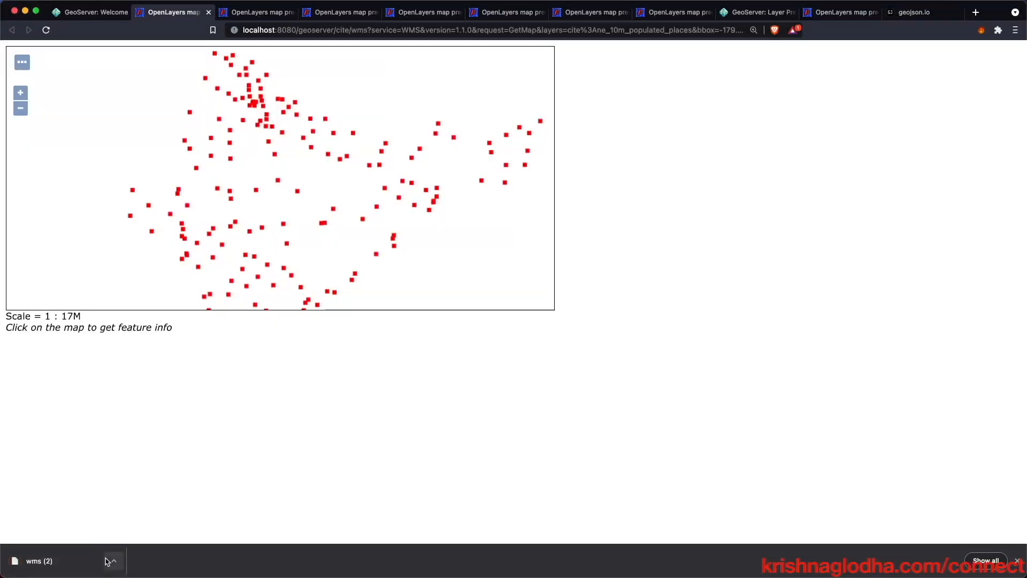
left_click(323, 29)
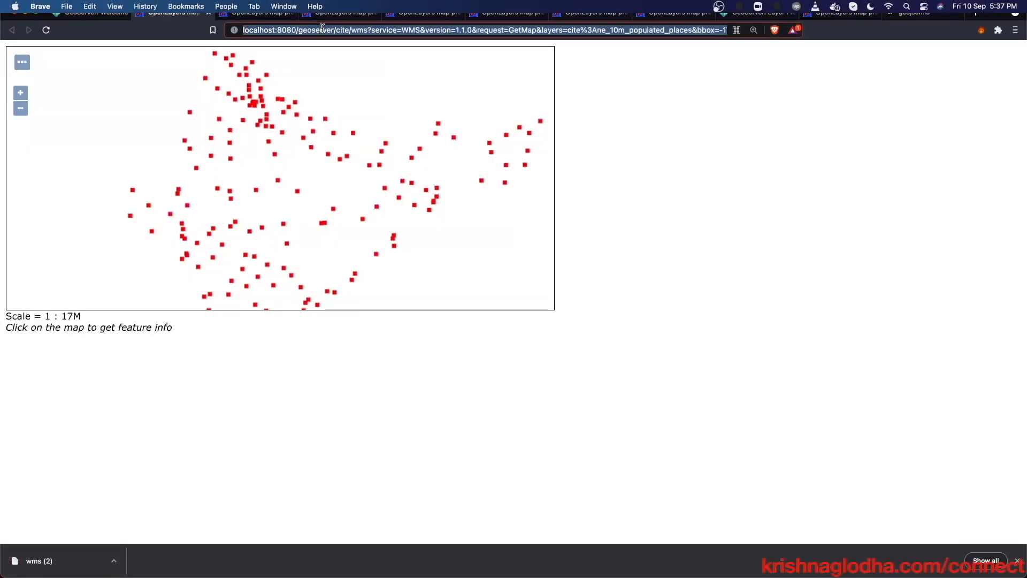
key("super+shift+n")
key("super+v")
key("Return")
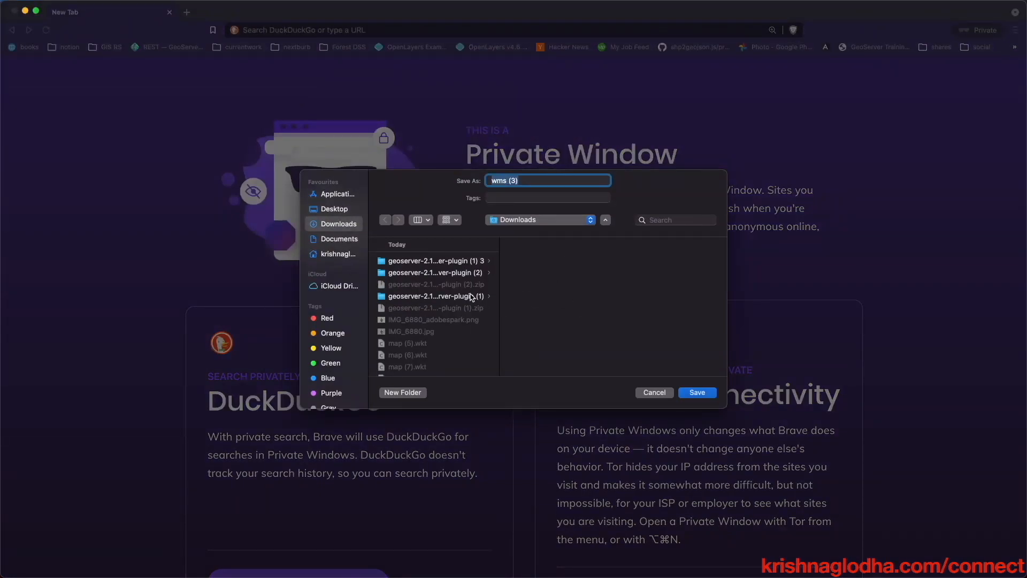
key("Escape")
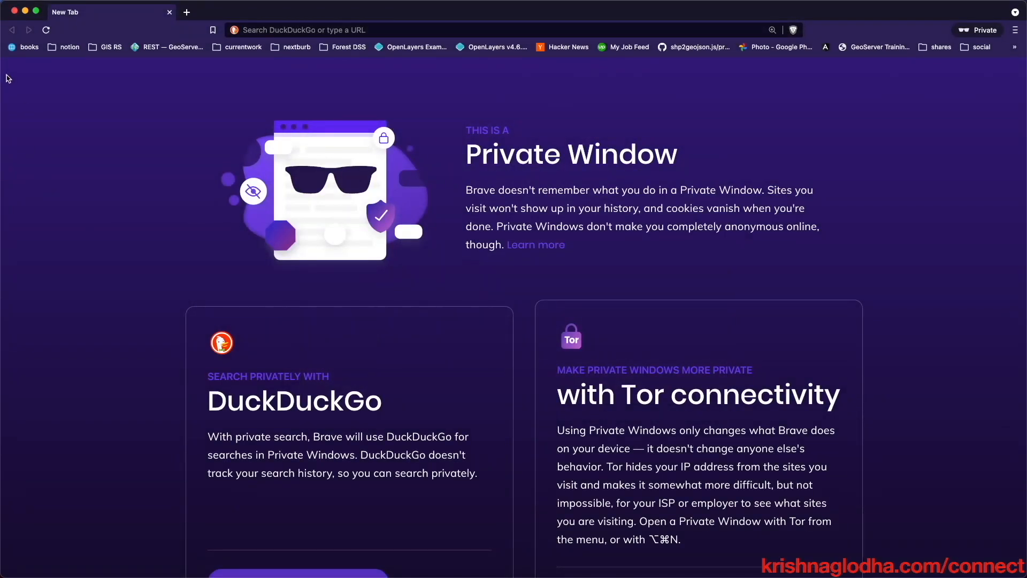
left_click(14, 11)
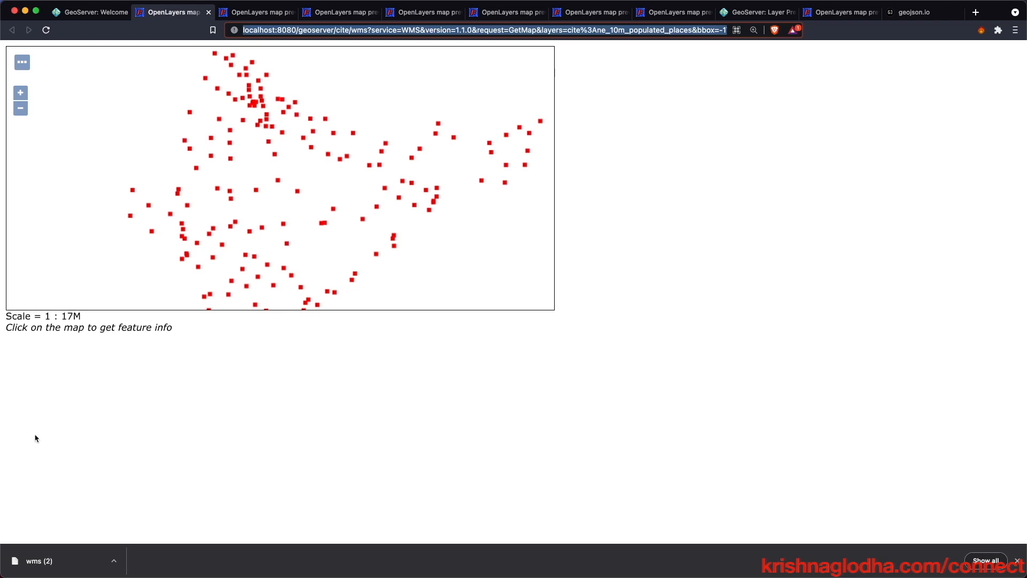
mouse_move(2, 438)
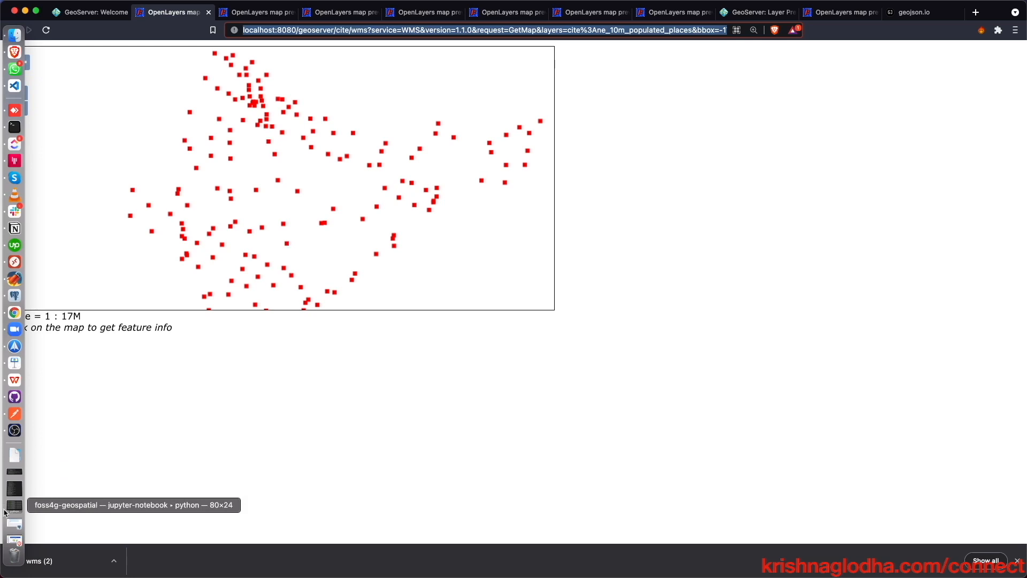
left_click(13, 95)
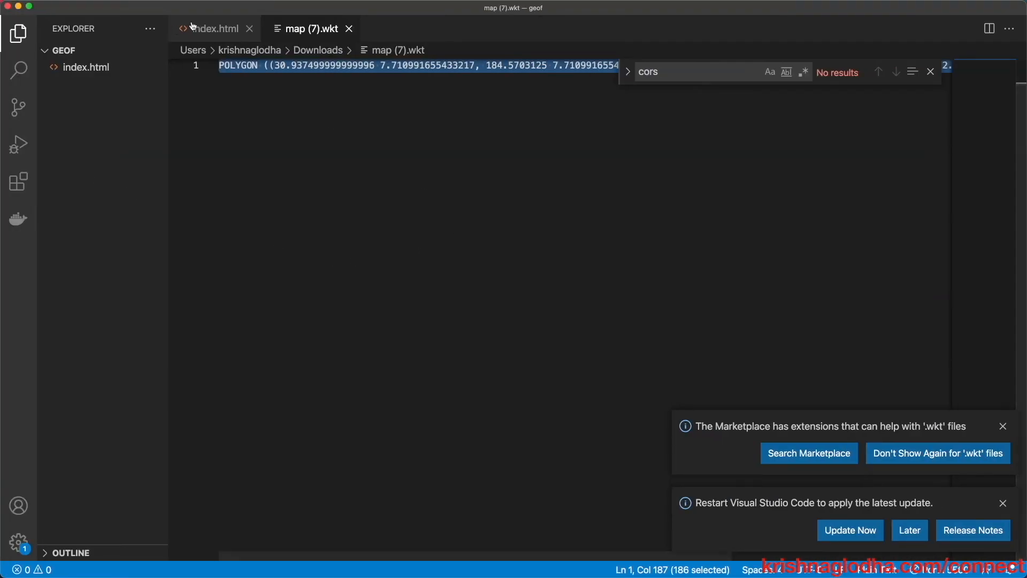
- Show index.html with both notifications dismissed, the sidebar hidden and the editor enlarged
left_click(238, 32)
left_click(606, 296)
left_click(1003, 426)
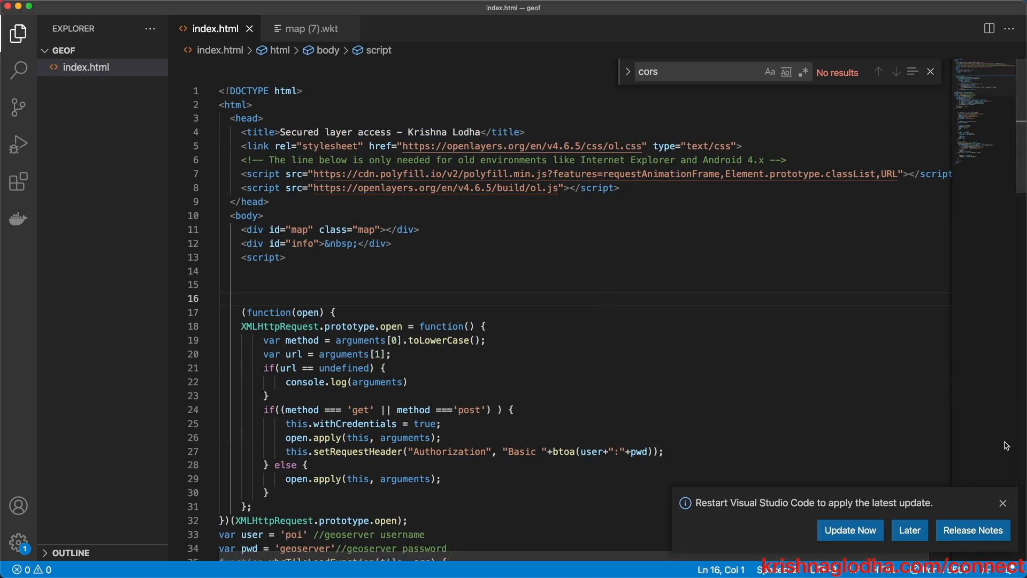
left_click(1000, 504)
left_click(881, 409)
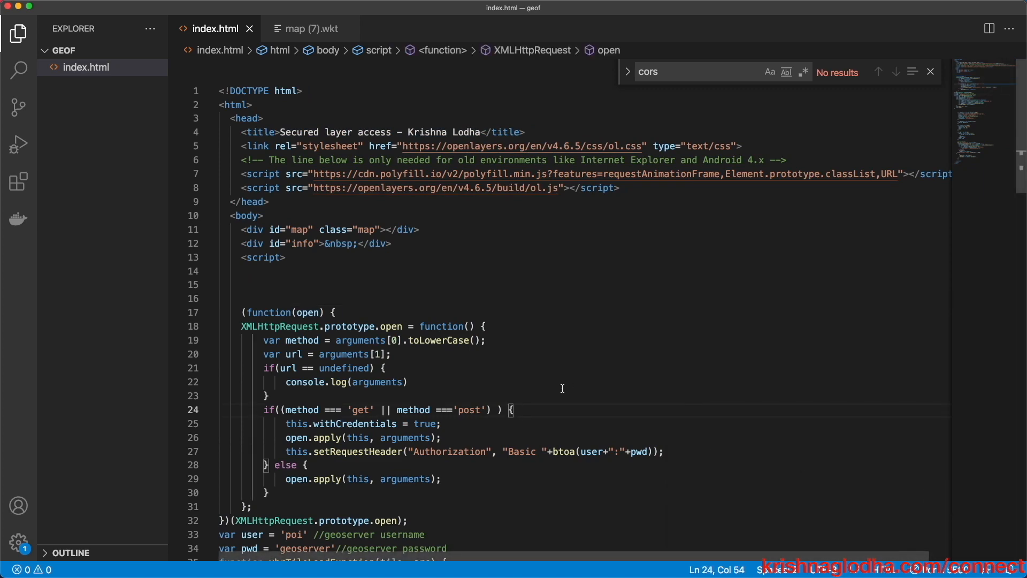
key("super+b")
key("super+equal")
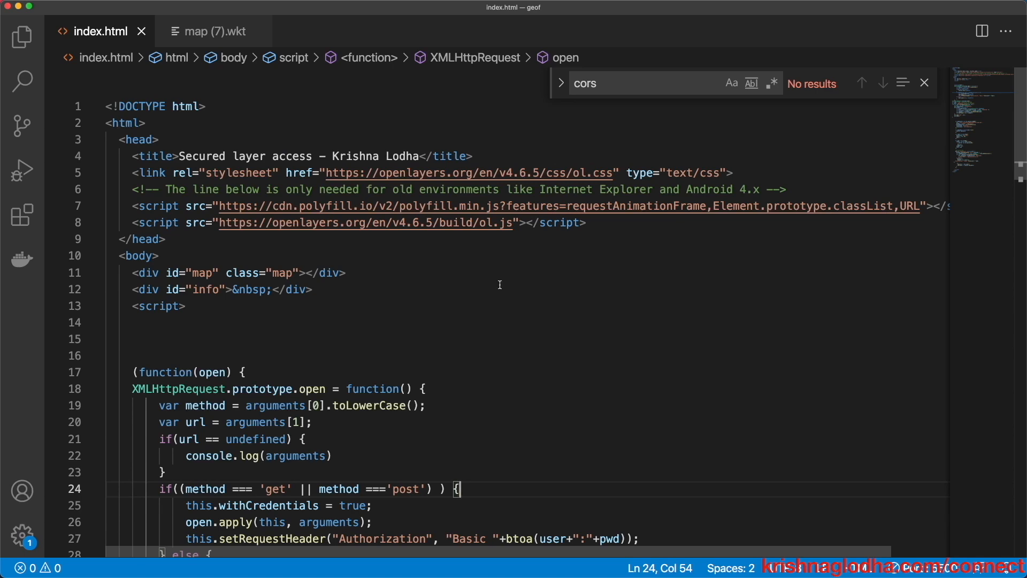
- Inspect the TileWMS source and its tileLoadFunction on lines 51–54
scroll(501, 285, "down", 5)
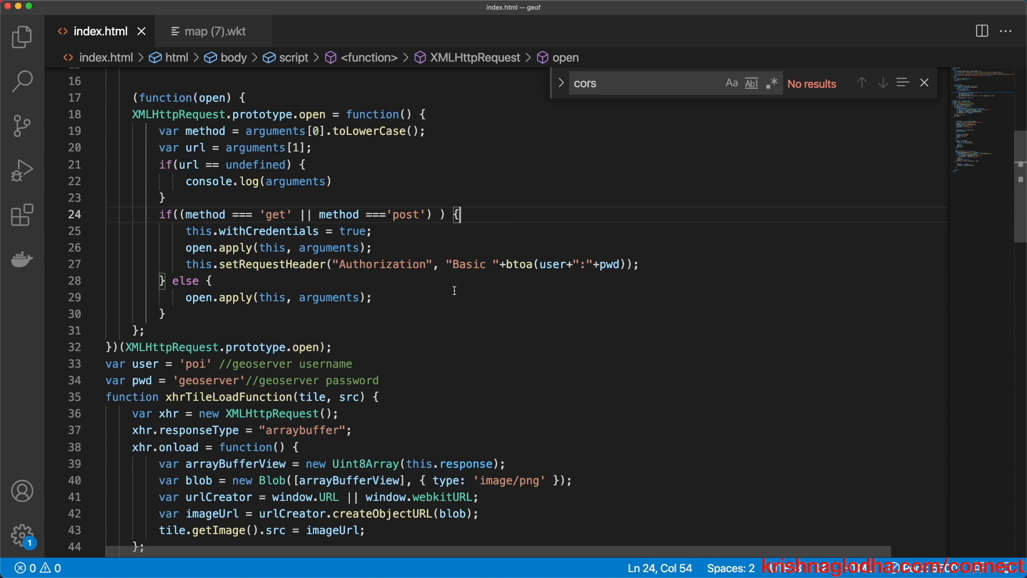
scroll(455, 291, "down", 9)
scroll(363, 220, "right", 1)
double_click(364, 212)
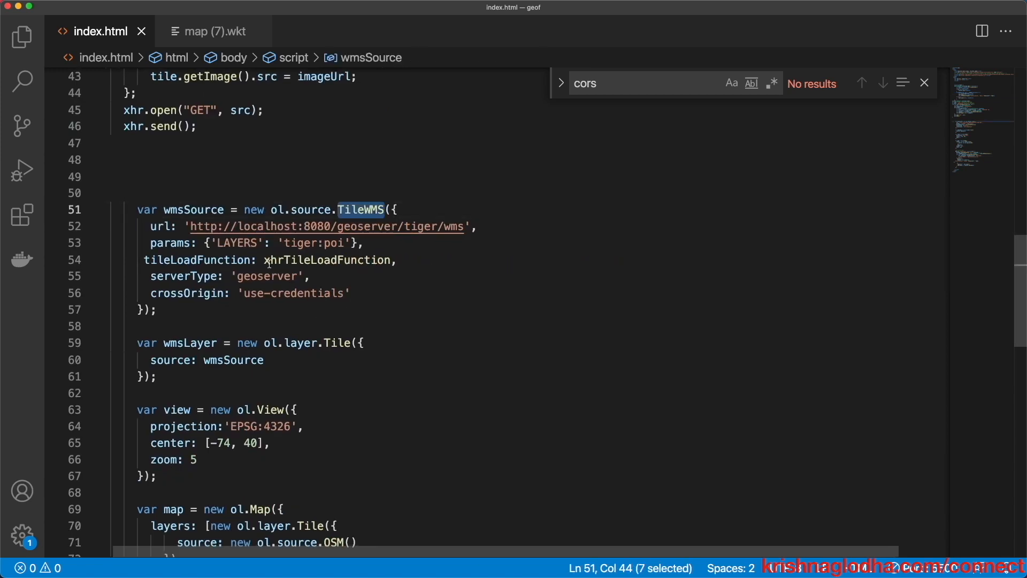
mouse_move(236, 260)
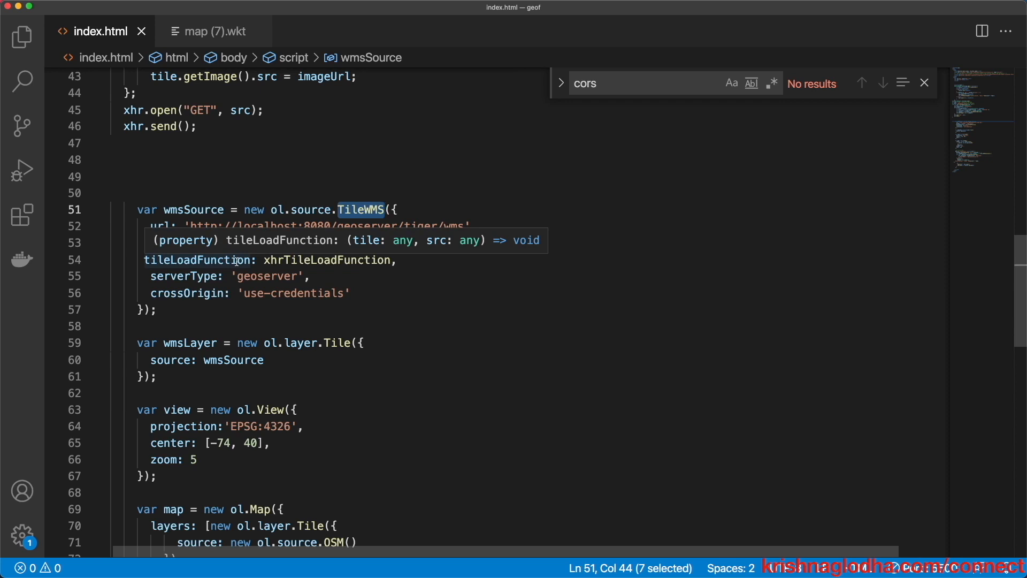
double_click(237, 261)
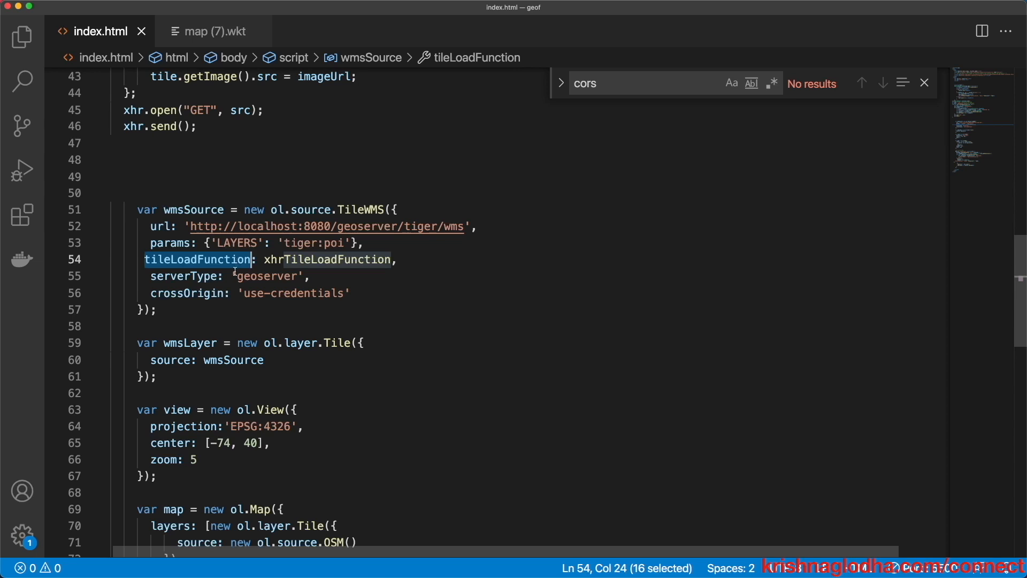
left_click(318, 260)
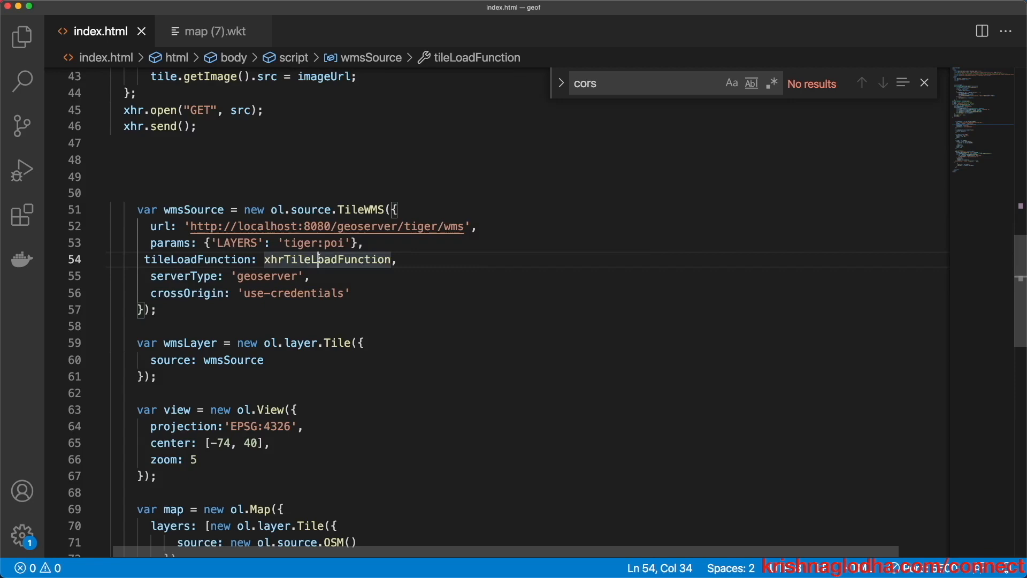
- Scroll back to the credentials and select the username value on line 33
scroll(319, 258, "up", 2)
scroll(319, 258, "up", 2)
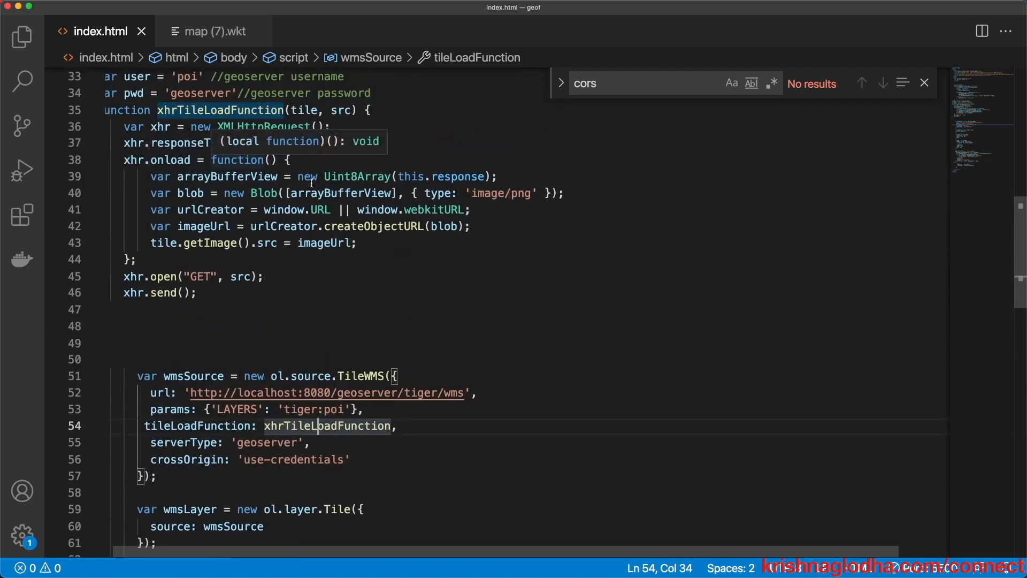
scroll(373, 227, "up", 6)
scroll(374, 227, "up", 2)
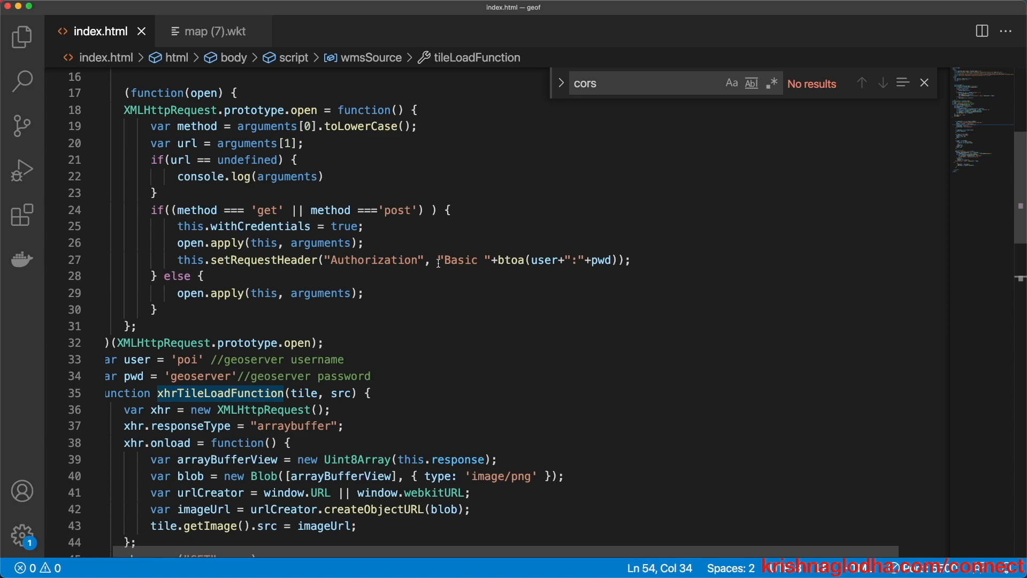
scroll(540, 257, "up", 1)
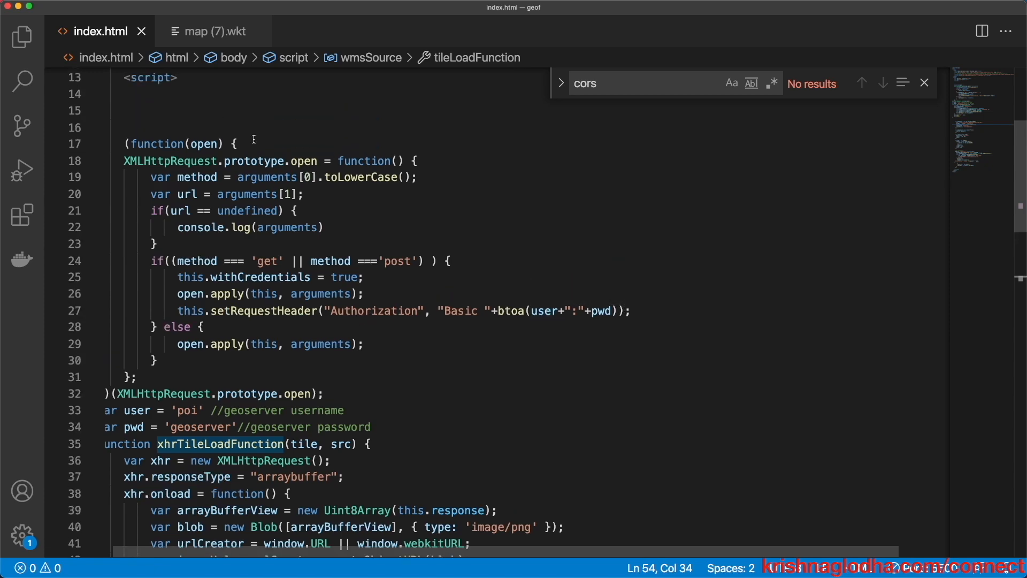
scroll(547, 308, "up", 1)
scroll(155, 144, "down", 7)
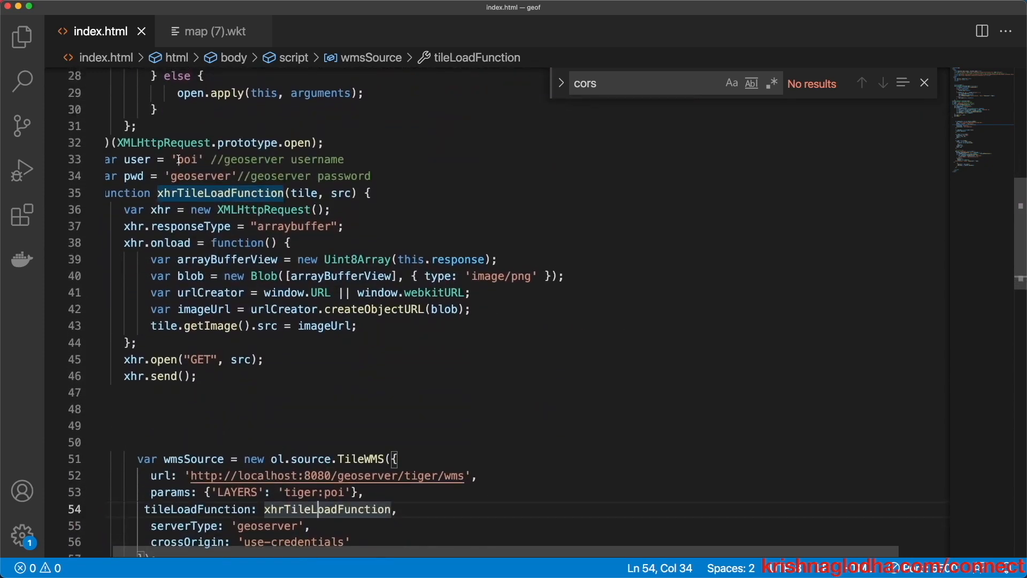
double_click(184, 160)
- Change the username on line 33 to 'class_1'
double_click(180, 177)
double_click(182, 160)
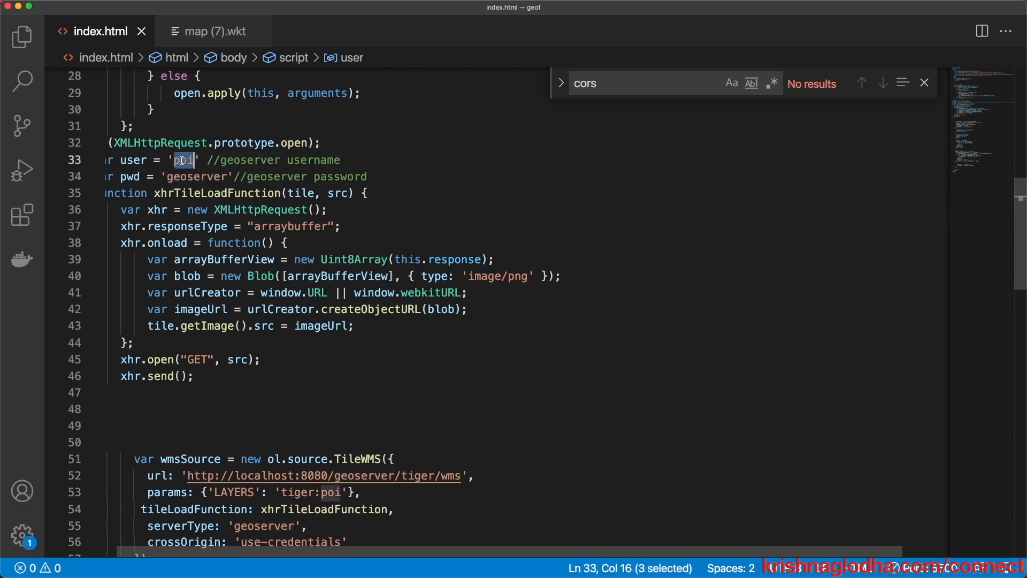
type("CLASS_")
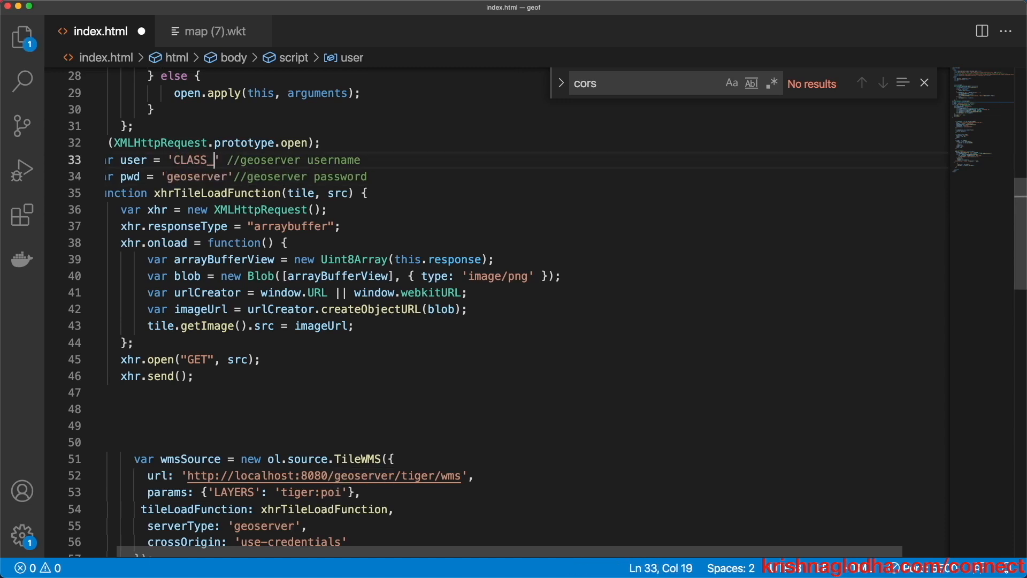
key("BackSpace")
key("BackSpace")
key("BackSpace")
key("BackSpace")
type("class_1")
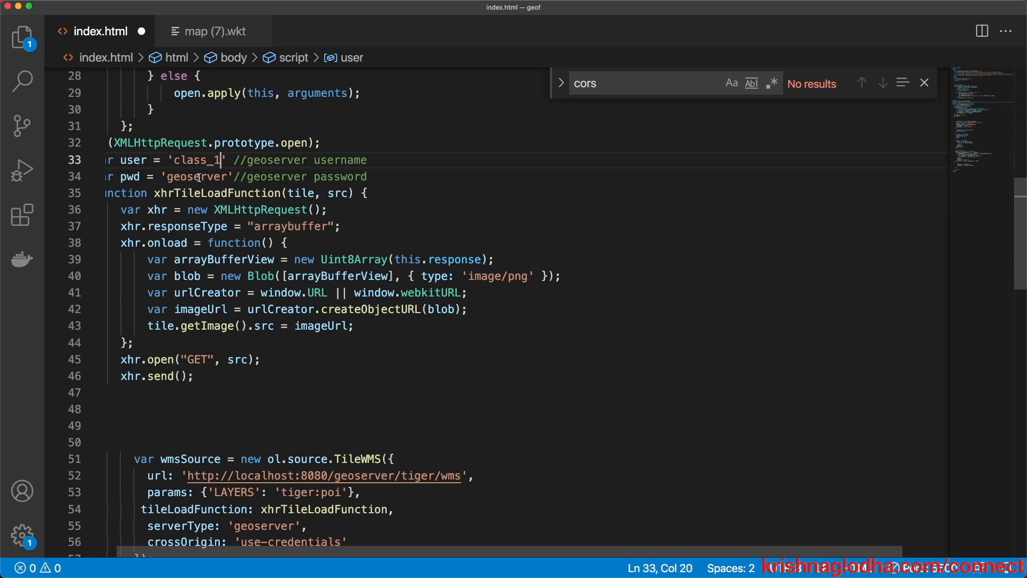
- Replace 'tiger:poi' in LAYERS with the pasted cite:ne_10m_populated_places layer name
scroll(199, 178, "left", 2)
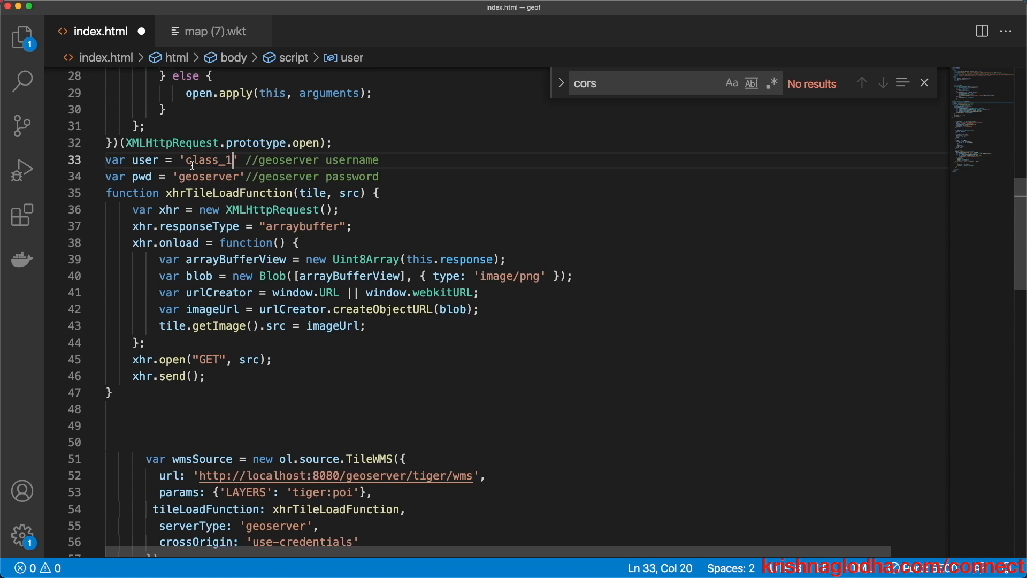
scroll(150, 156, "up", 6)
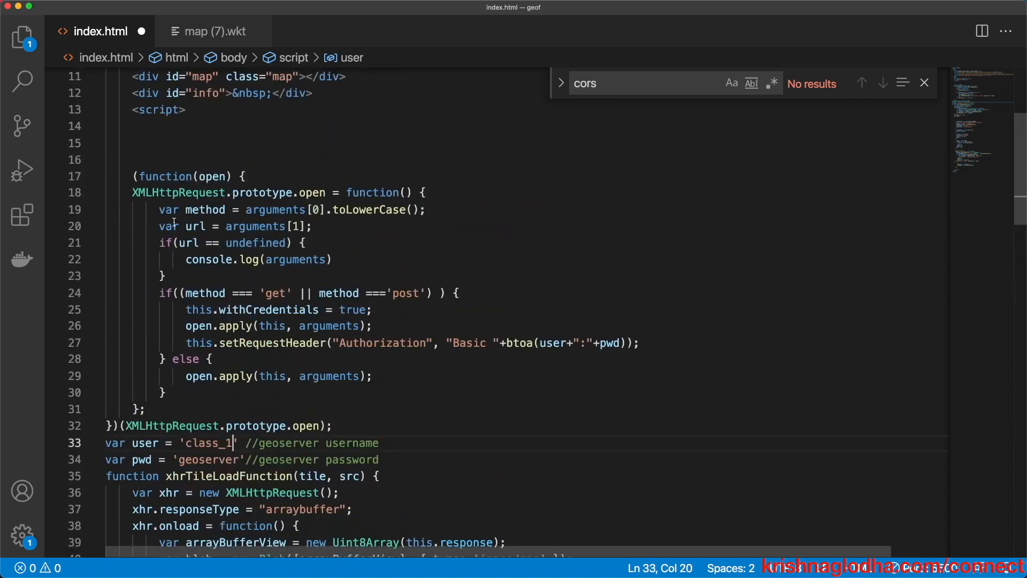
mouse_move(198, 196)
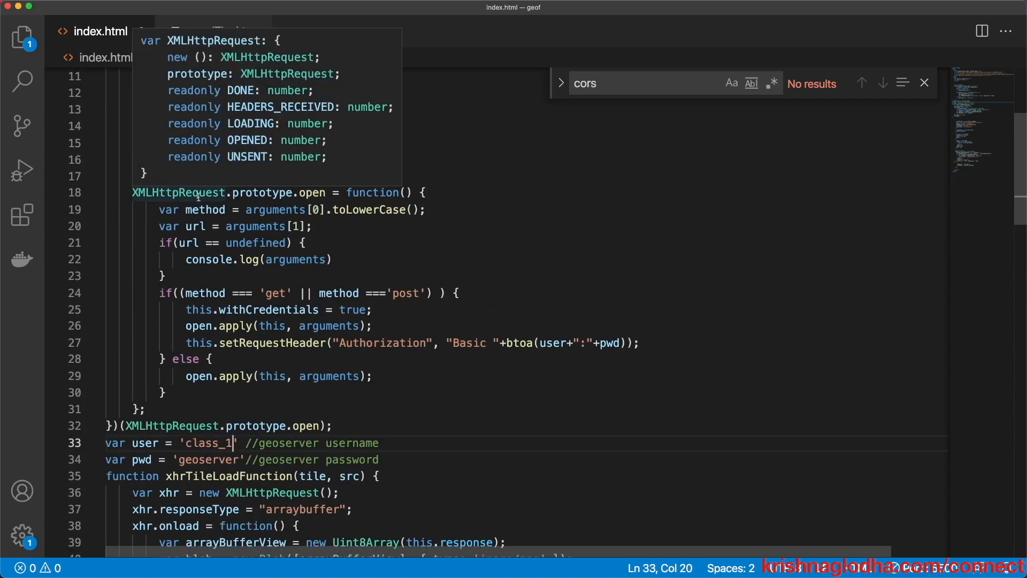
scroll(203, 198, "down", 10)
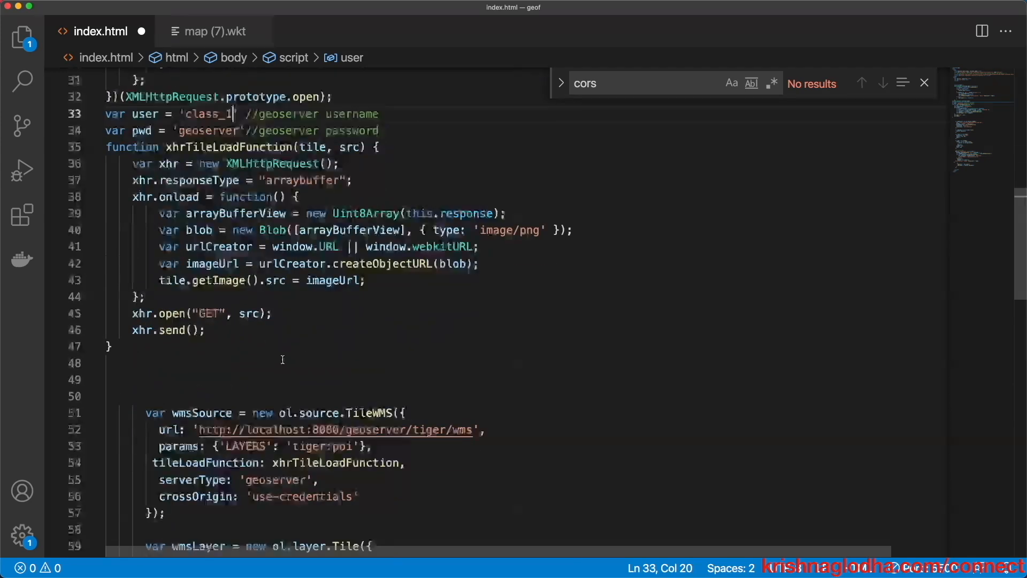
scroll(252, 340, "up", 2)
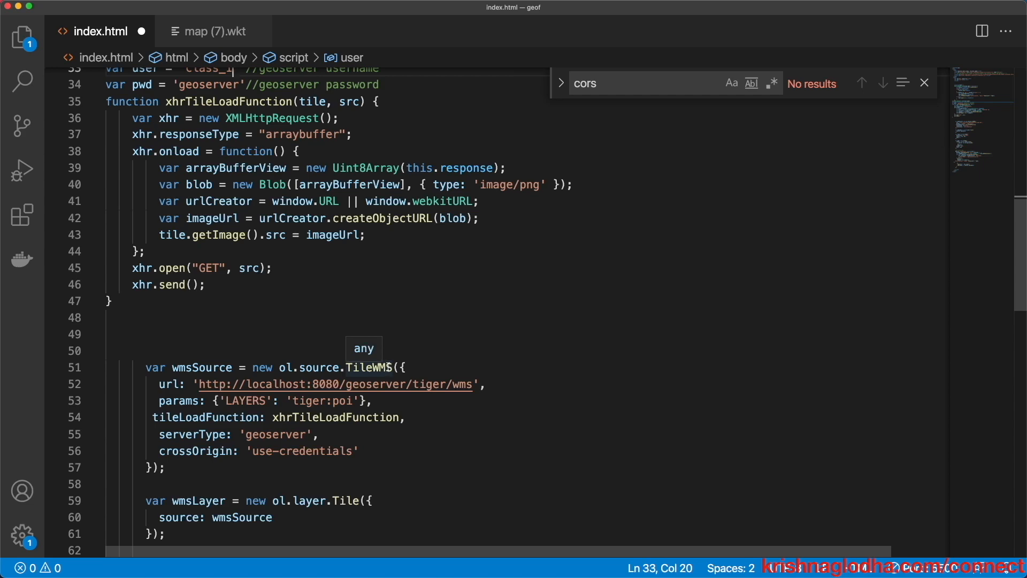
scroll(321, 300, "up", 2)
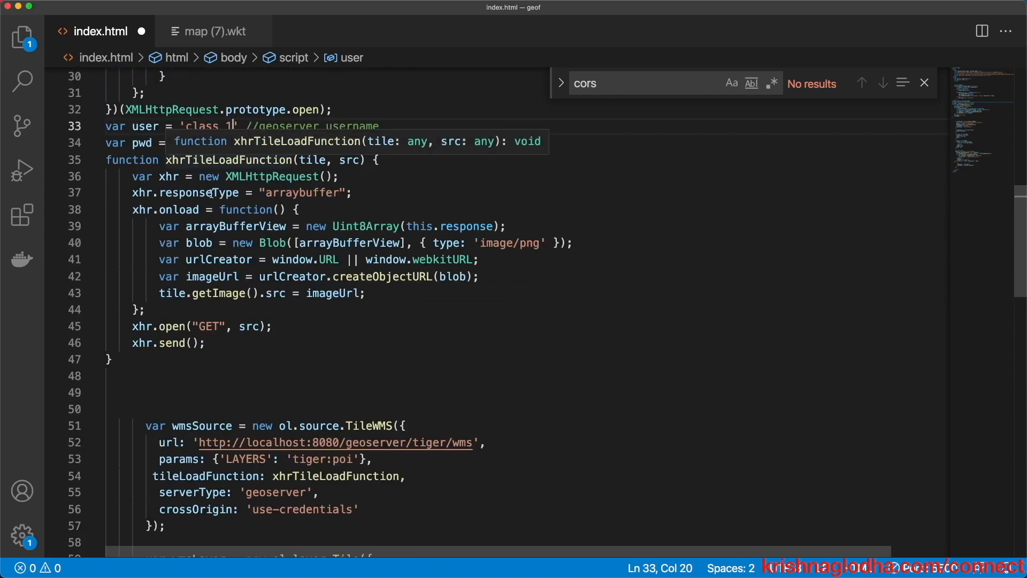
scroll(258, 160, "down", 3)
left_click_drag(352, 364, 292, 364)
type("cite:ne_10m_populated_places")
- Tidy the layer name, change 'tiger' to 'cite' in the WMS URL, and save
left_click(308, 364)
key("BackSpace")
key("BackSpace")
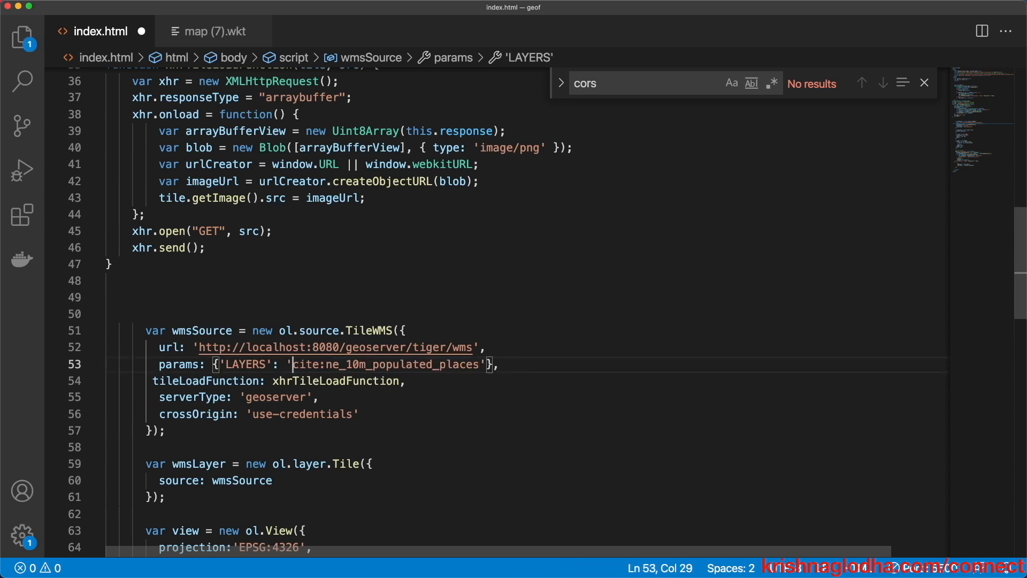
double_click(306, 364)
key("super+c")
double_click(428, 347)
key("super+v")
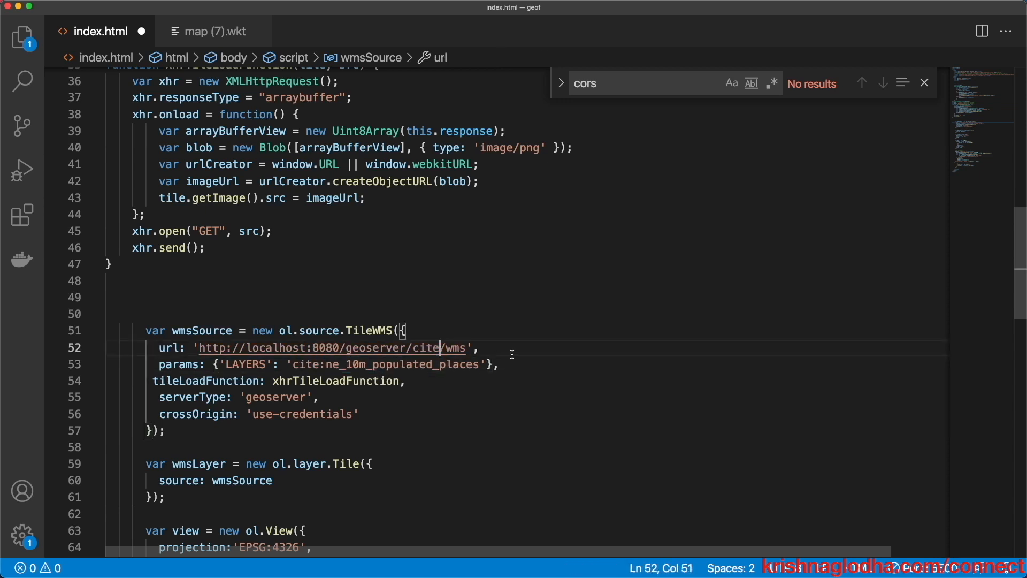
key("super+s")
scroll(513, 354, "down", 5)
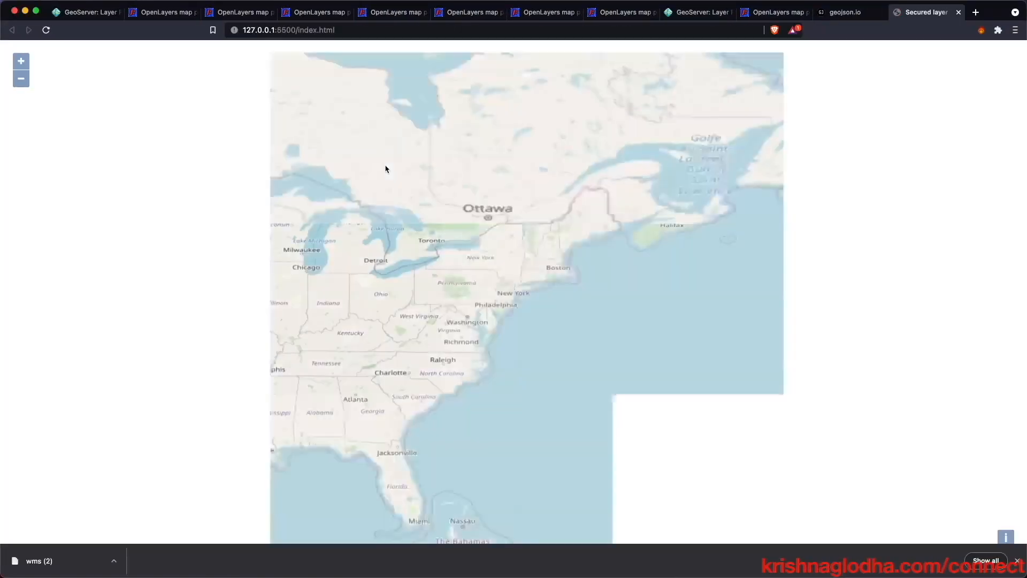
- Zoom and pan the OpenLayers map across Africa and Europe
scroll(411, 277, "down", 2)
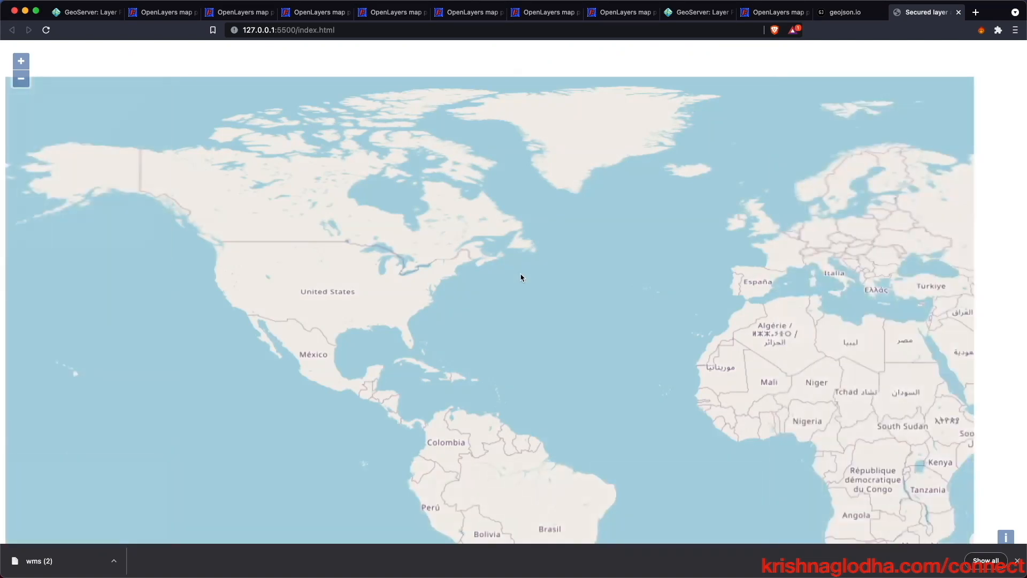
left_click_drag(520, 278, 271, 222)
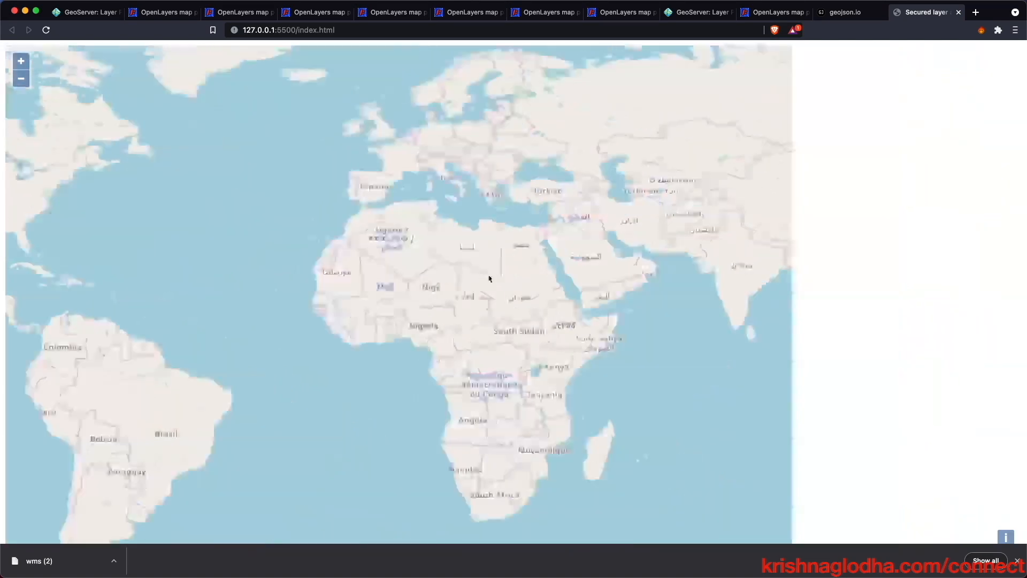
scroll(679, 247, "up", 2)
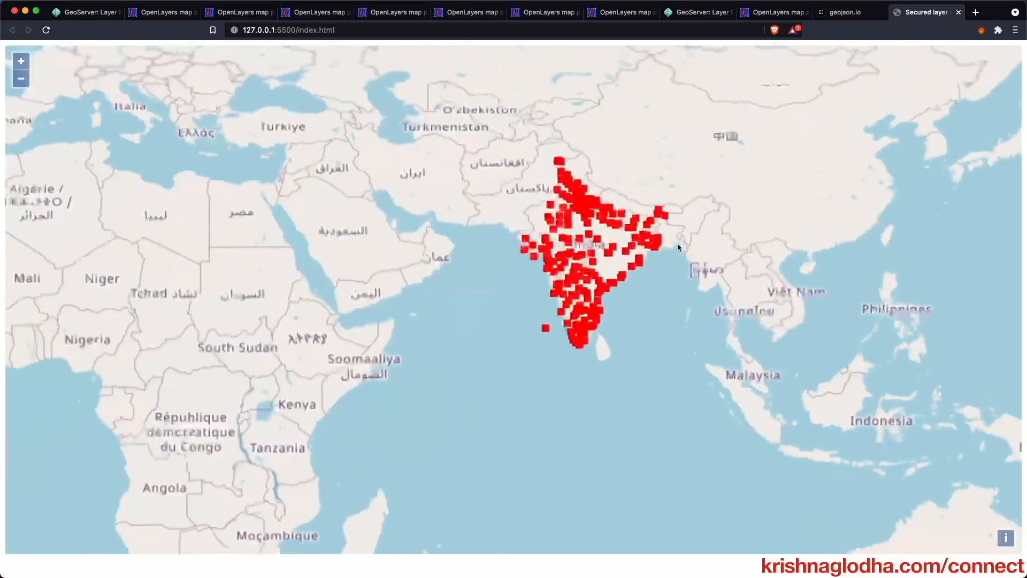
scroll(679, 247, "up", 2)
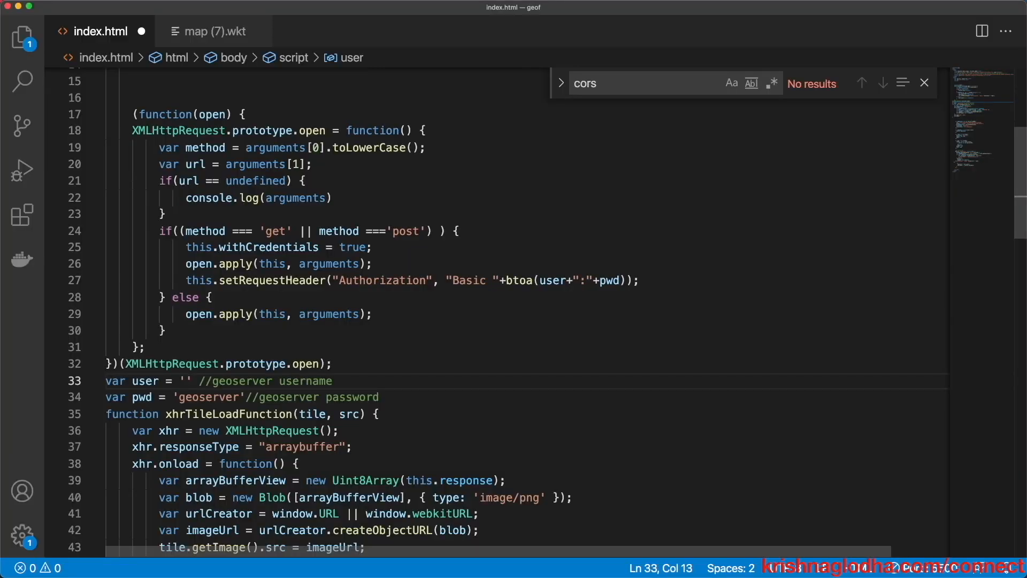
- Type 'geo' into the script, save it, and centre the browser map on India's red points
type("geoserver username")
key("super+s")
key("super+Tab")
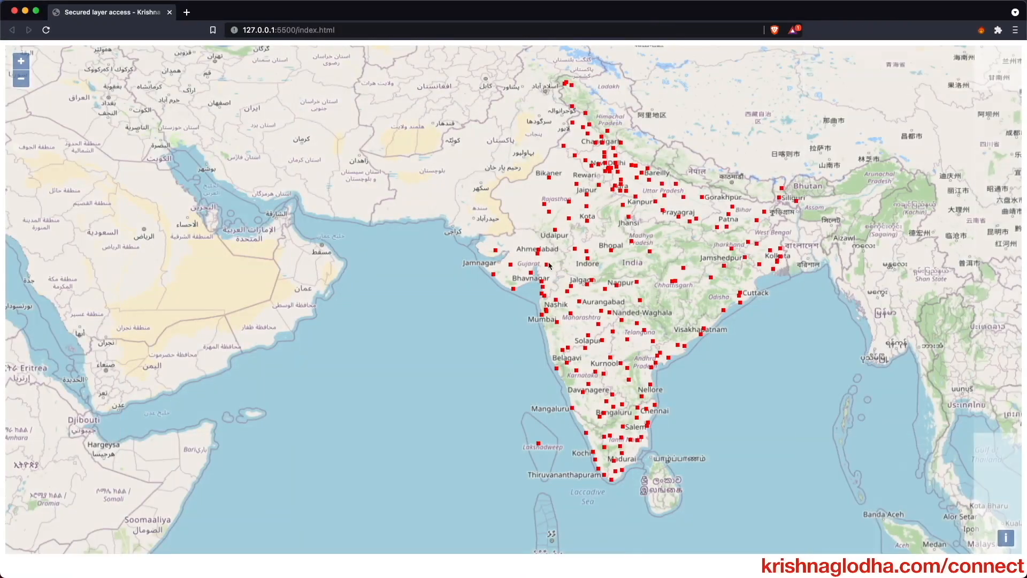
left_click_drag(549, 265, 492, 272)
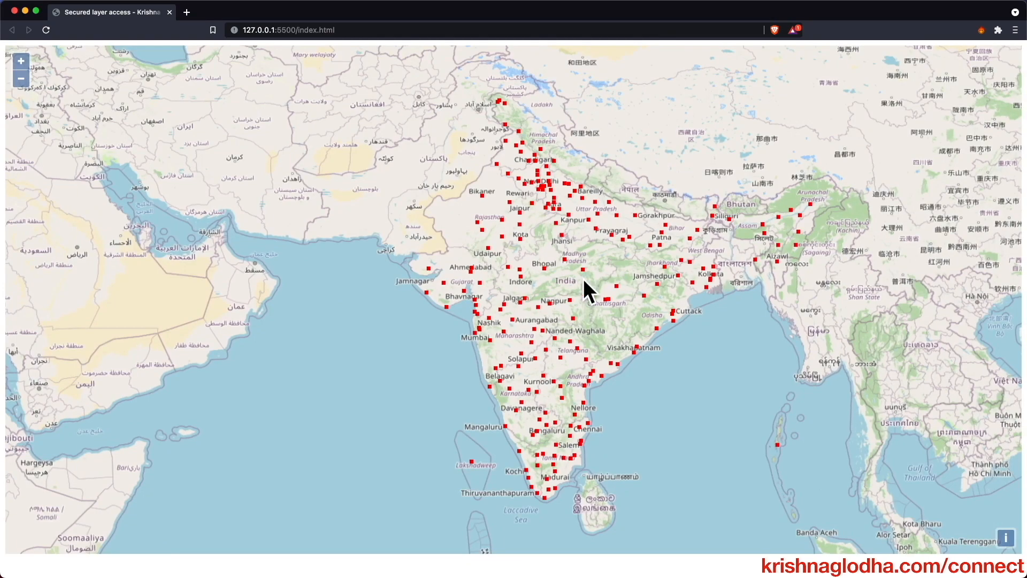
- Change the username to 'asian_user', save index.html, and serve it with Go Live
key("super+Tab")
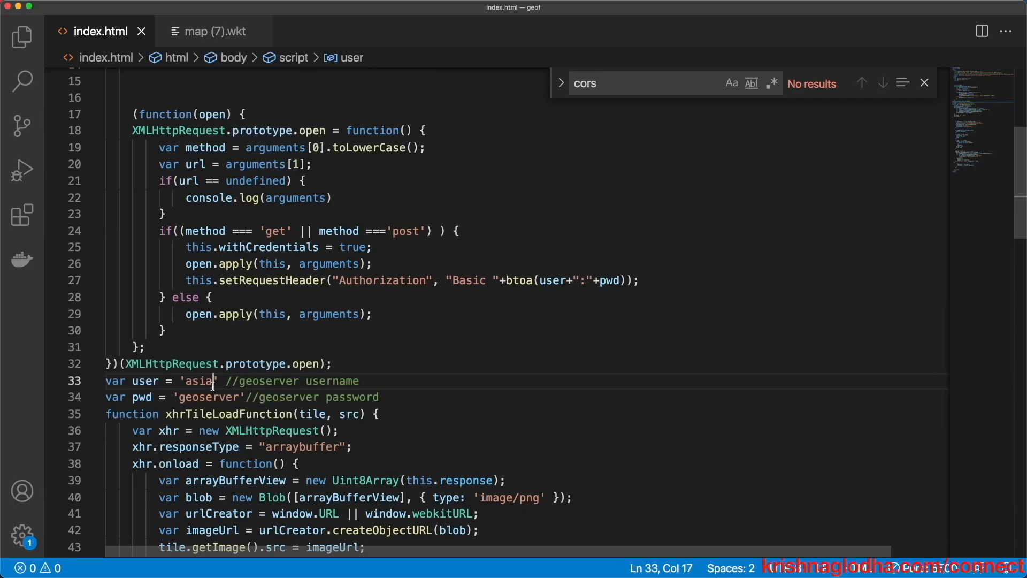
type("n_user")
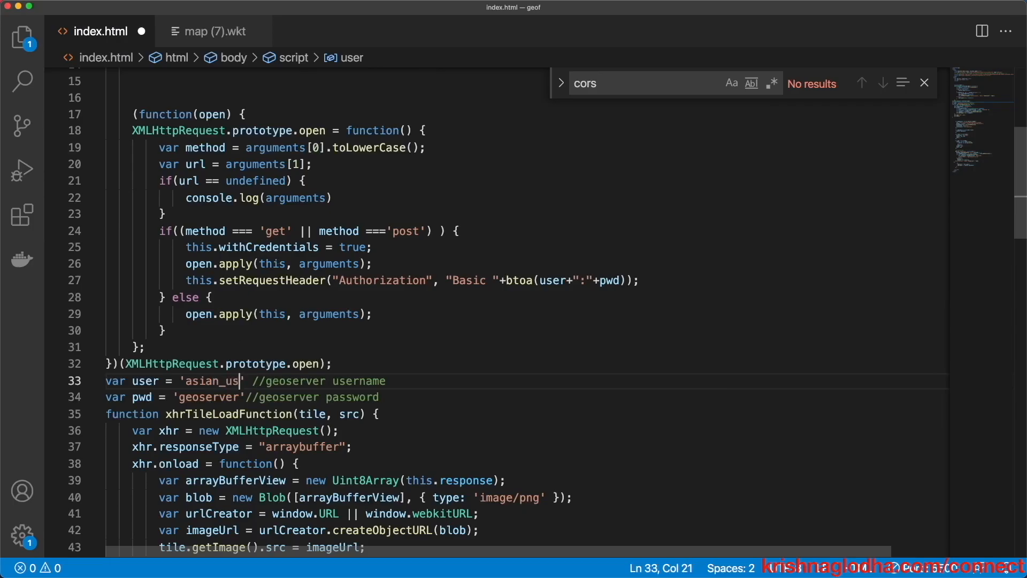
key("super+s")
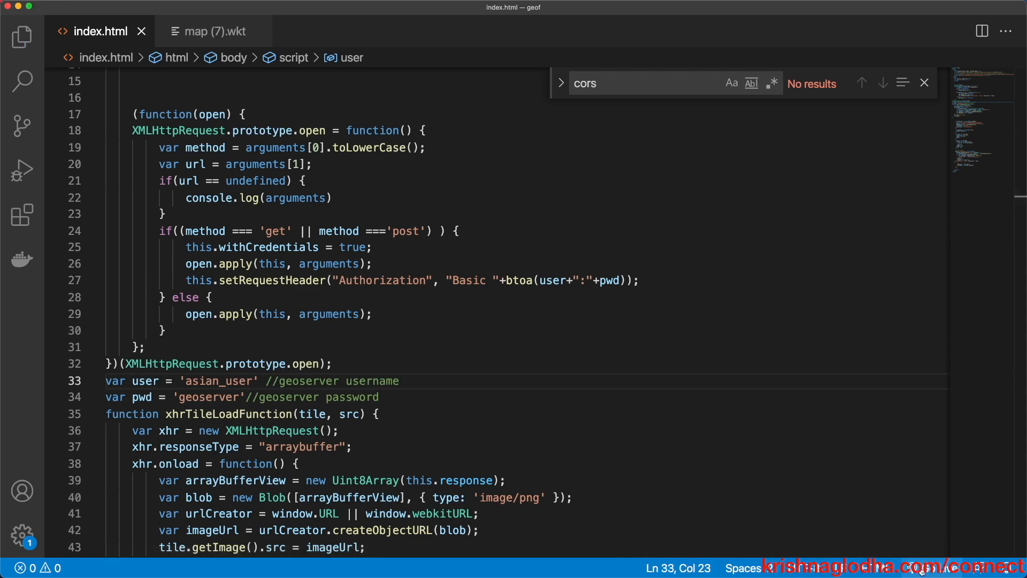
left_click(921, 571)
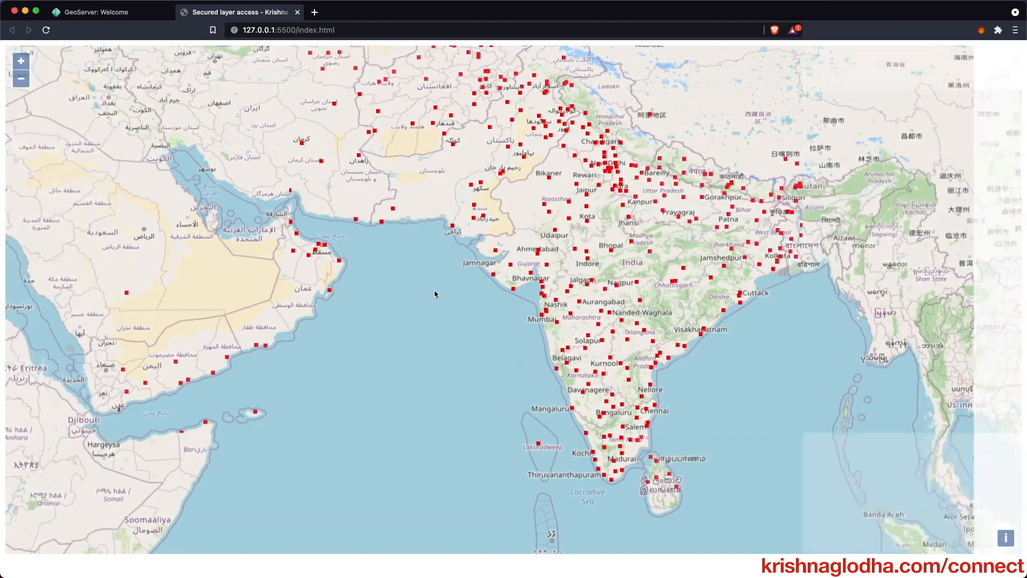
- Zoom out and pan until red points span Arabia and Turkey to Siberia, Japan and Southeast Asia
scroll(444, 300, "down", 2)
scroll(491, 251, "down", 2)
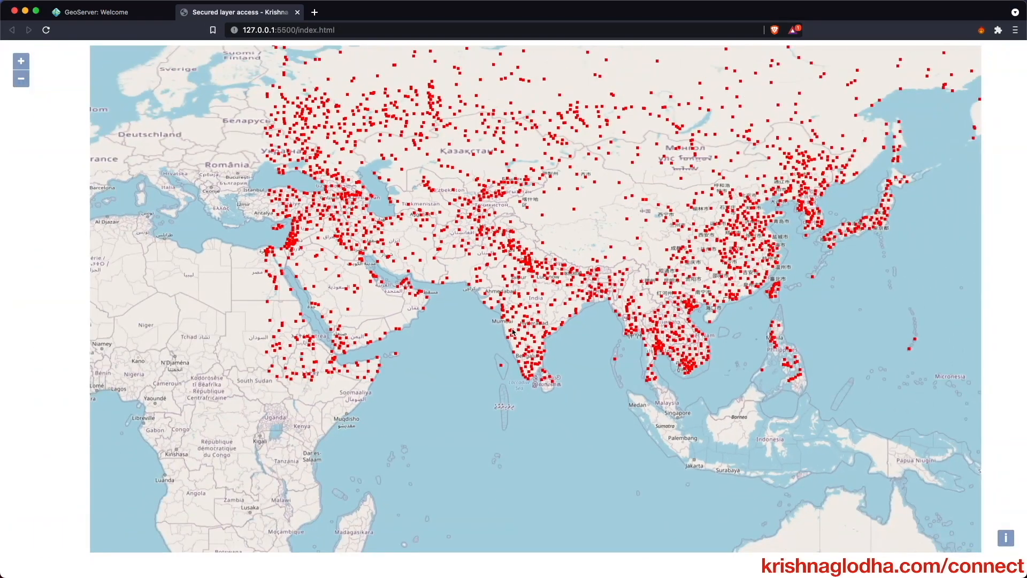
left_click_drag(489, 205, 486, 263)
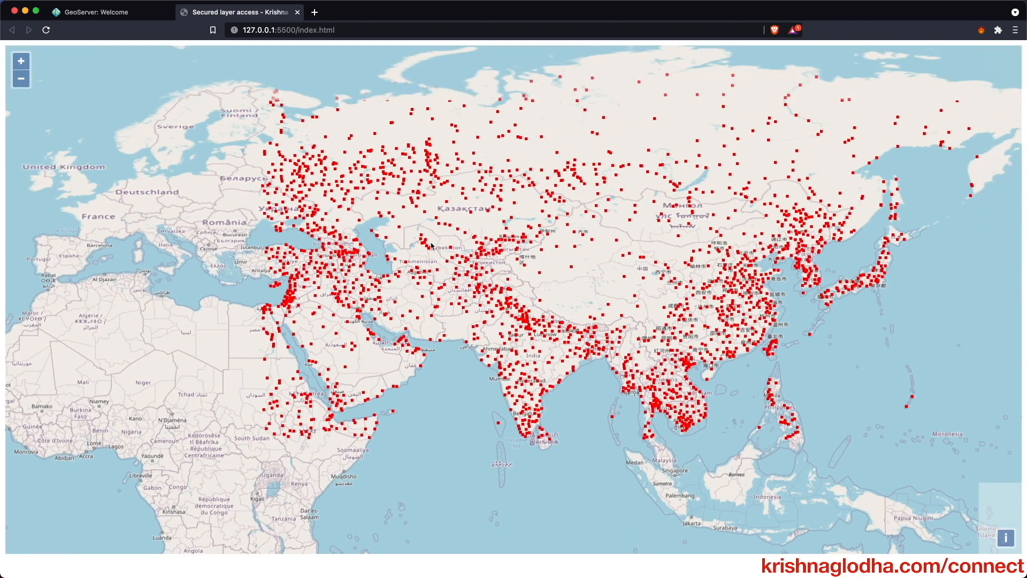
left_click_drag(480, 194, 456, 240)
left_click_drag(503, 212, 455, 210)
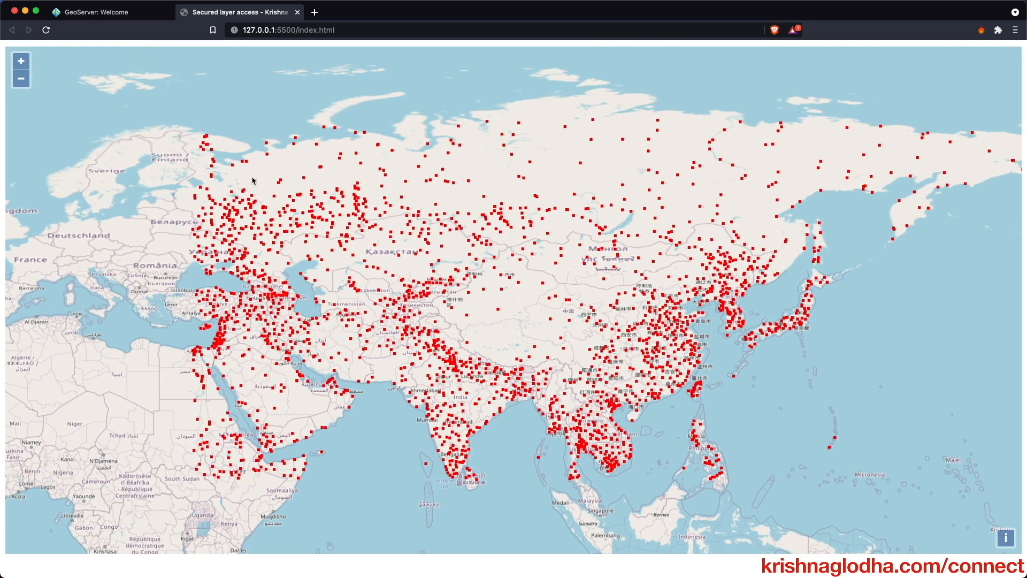
- Change the GeoServer username on line 33 from asian_user to normal
key("super+Tab")
scroll(298, 279, "down", 3)
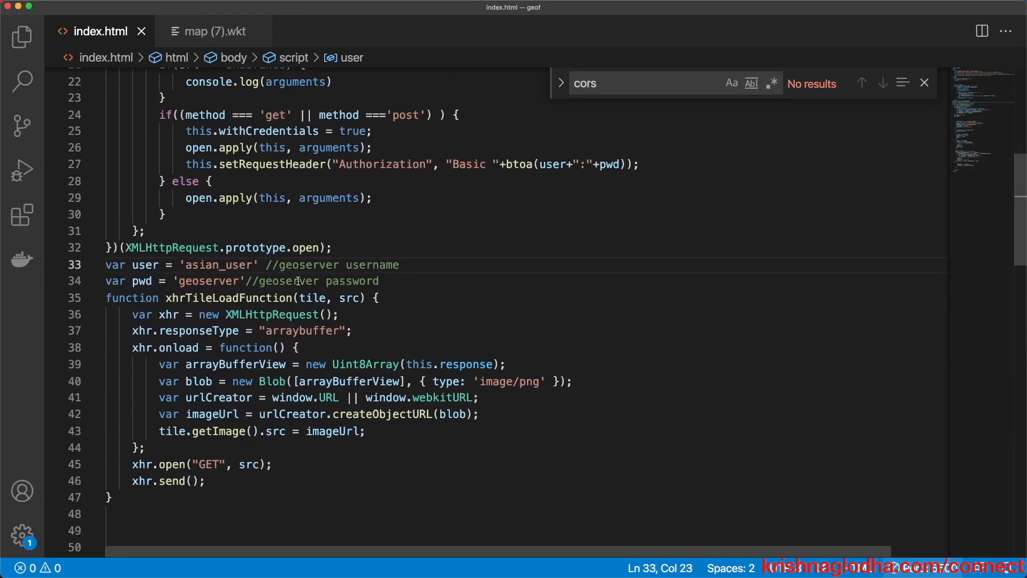
double_click(214, 265)
type("normal")
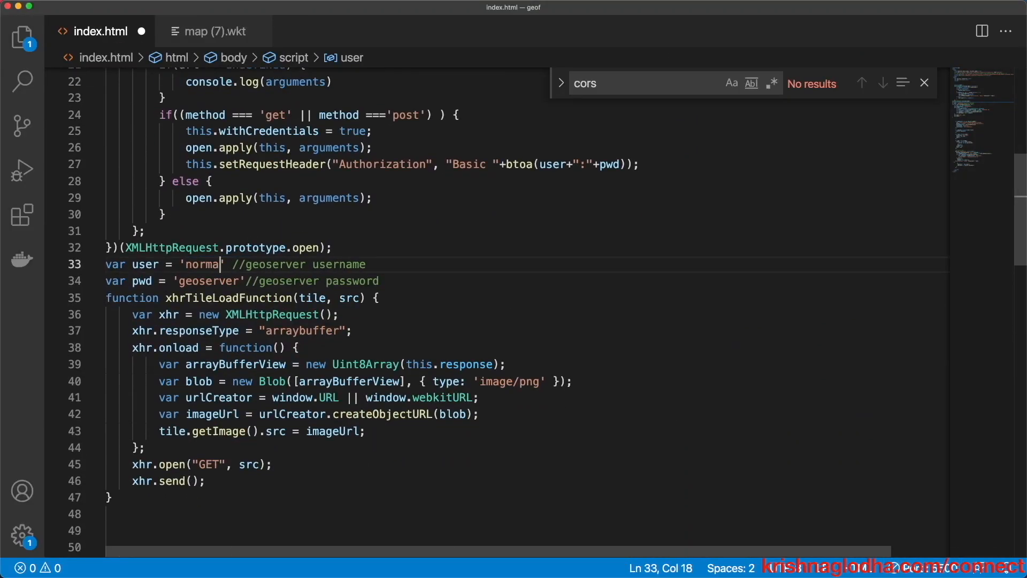
- Preview the map as user normal, panning over the Arabian Sea and India
key("super+Tab")
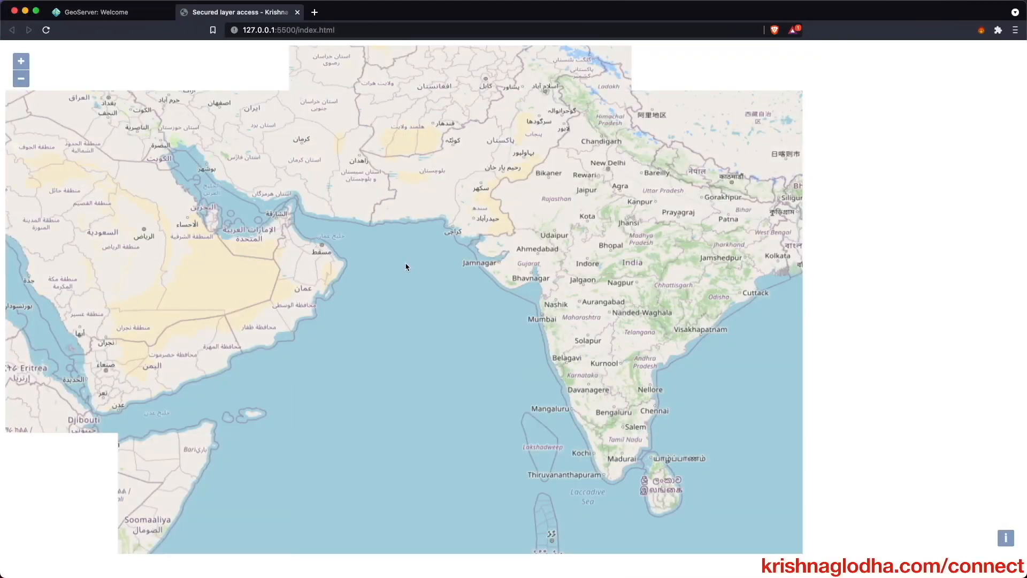
left_click_drag(464, 314, 389, 343)
key("super+Tab")
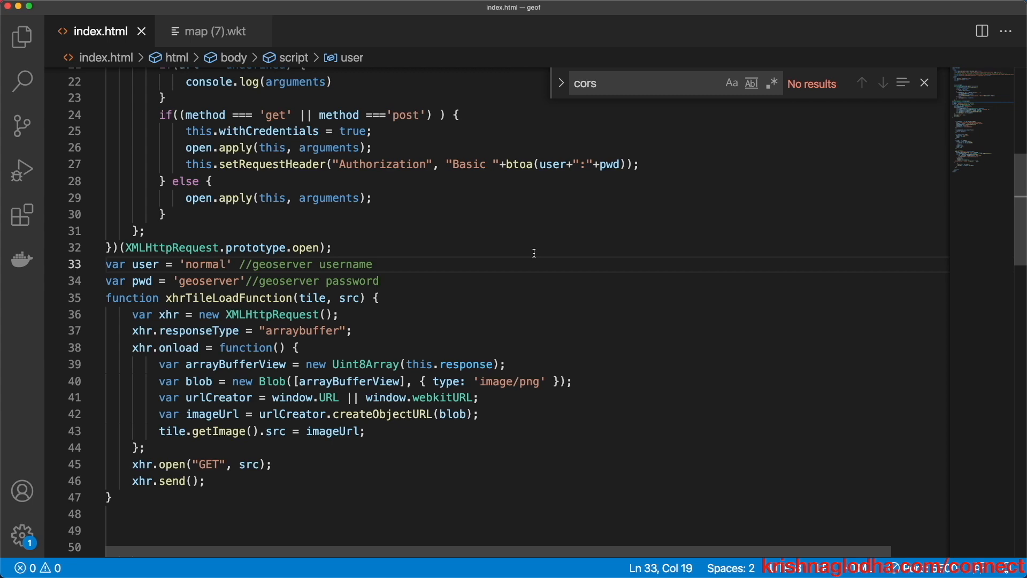
- Review the click handler's fetch call and its Basic Authorization header on line 88
scroll(534, 253, "down", 15)
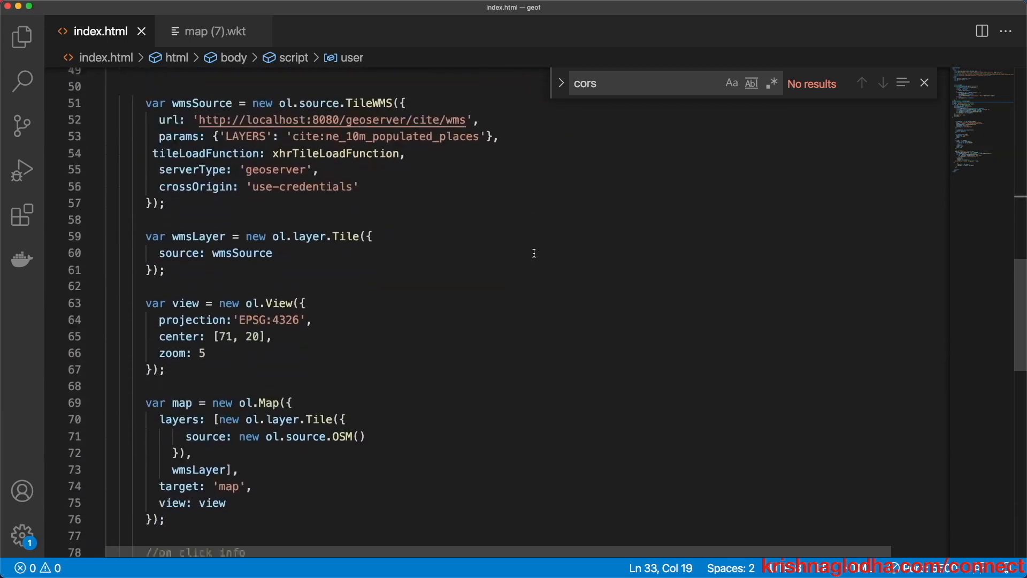
scroll(534, 253, "down", 3)
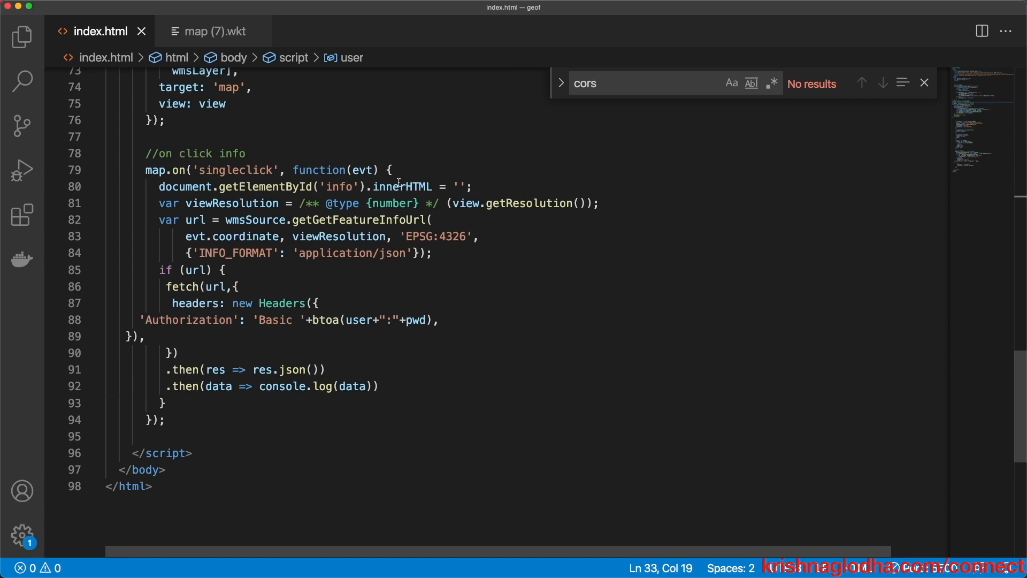
double_click(259, 225)
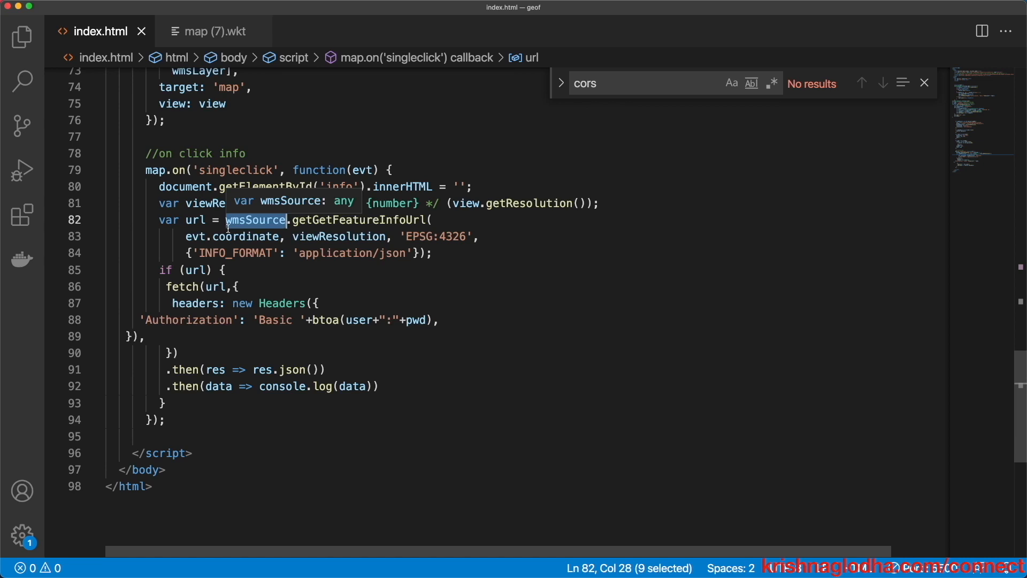
double_click(187, 288)
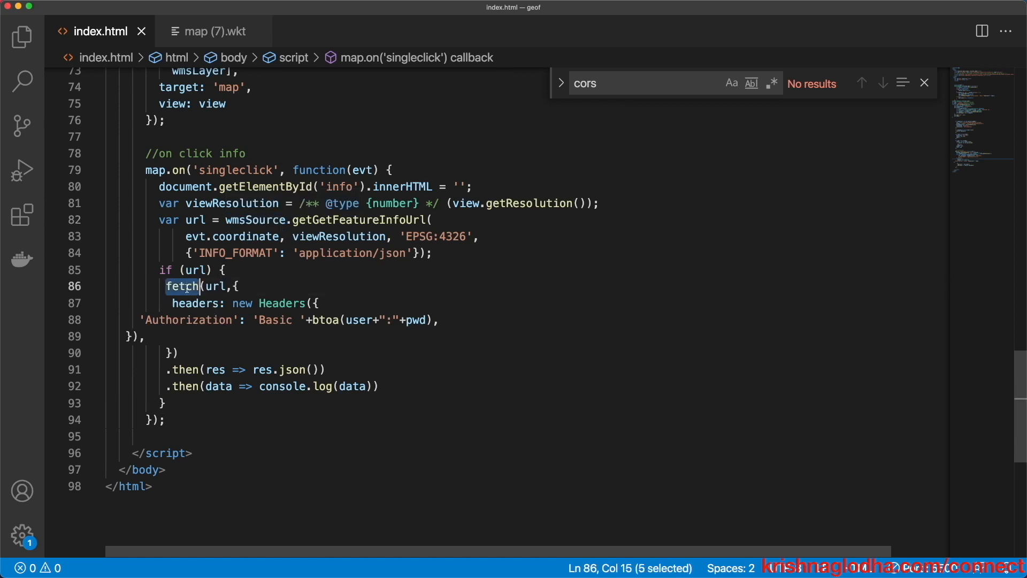
double_click(196, 270)
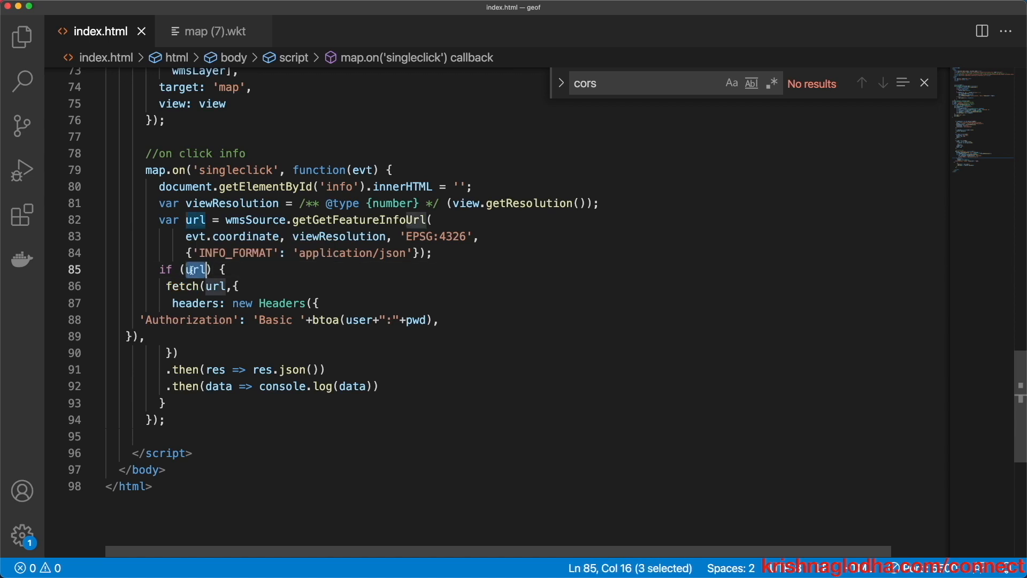
left_click_drag(141, 319, 444, 320)
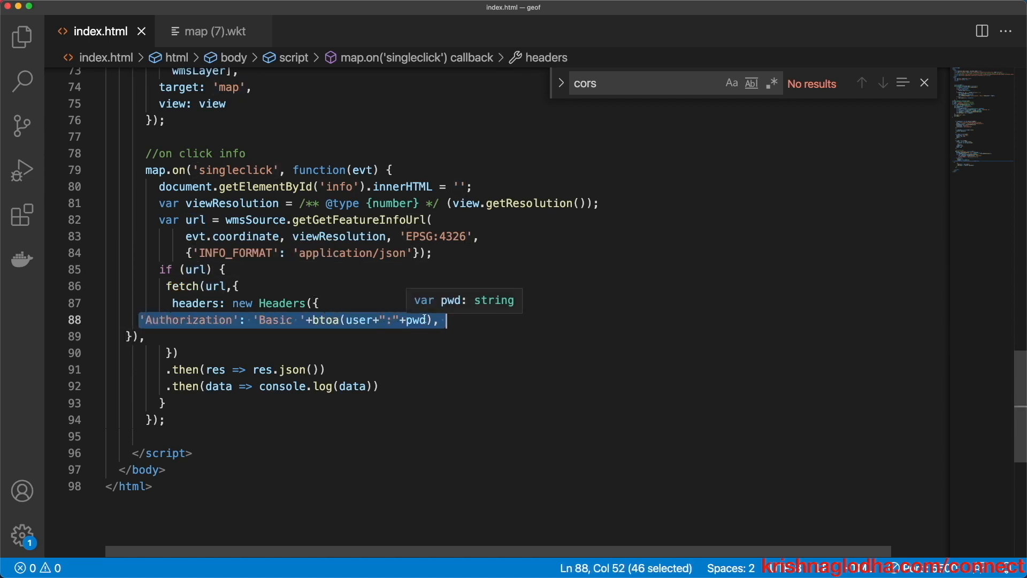
scroll(424, 319, "up", 15)
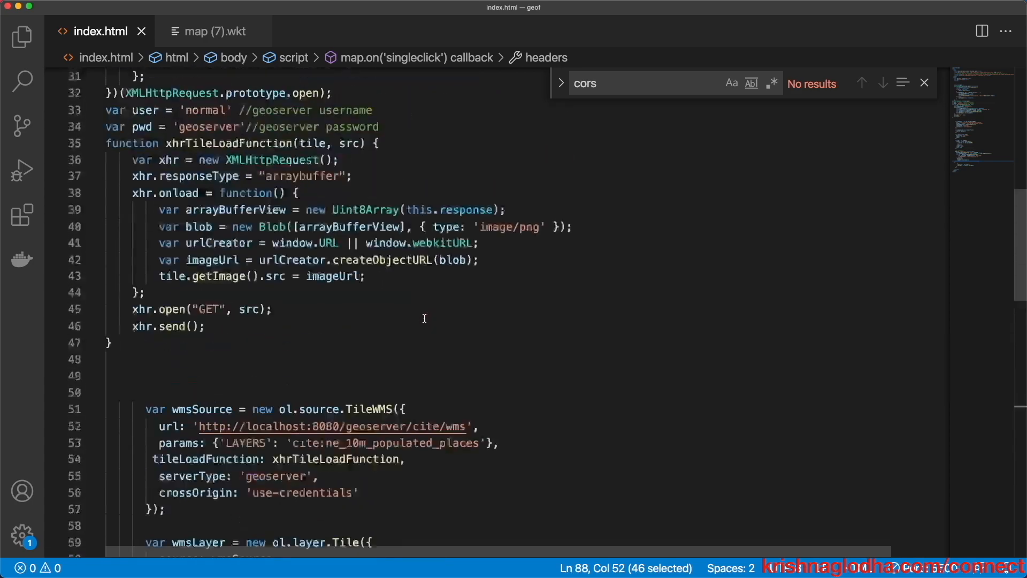
scroll(343, 365, "down", 15)
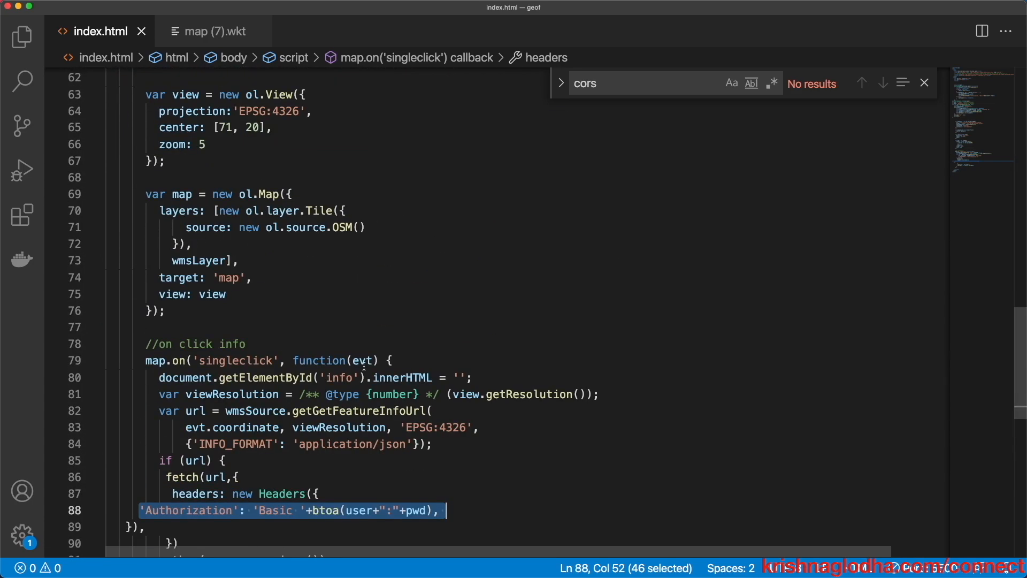
key("super+Tab")
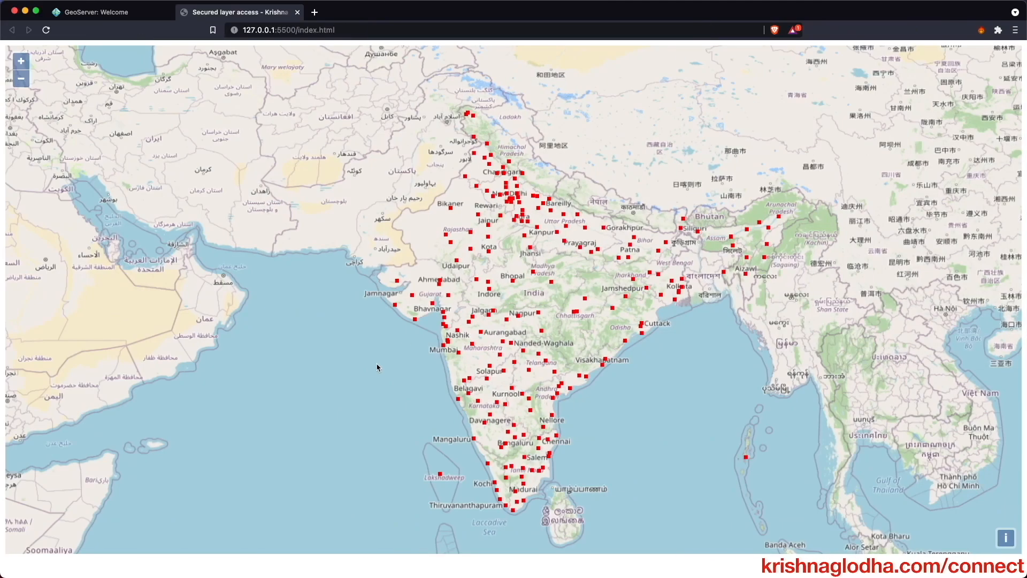
- In the DevTools Console, query the map point at Vishakhapatnam
key("super+alt+i")
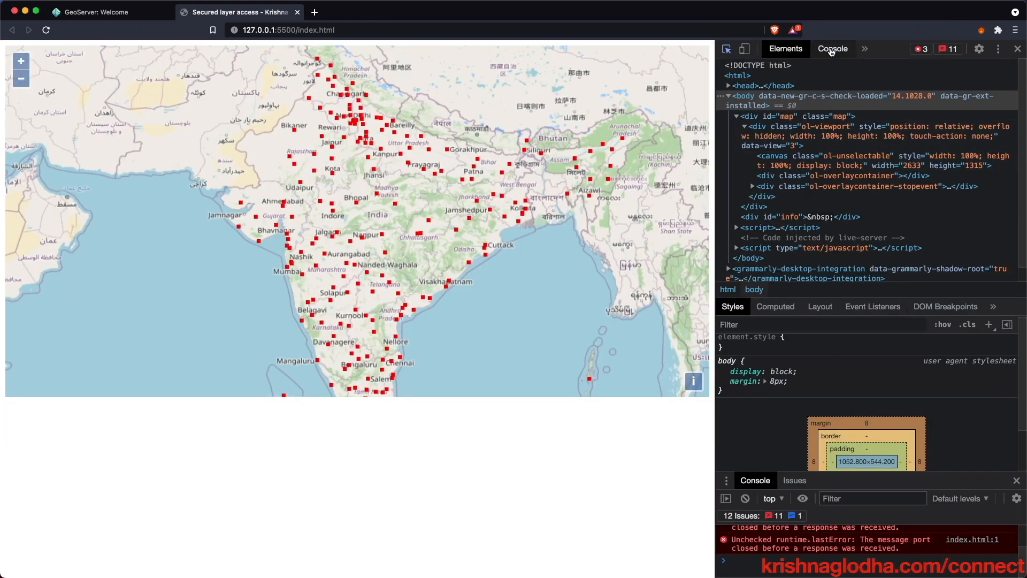
left_click(830, 49)
left_click(498, 516)
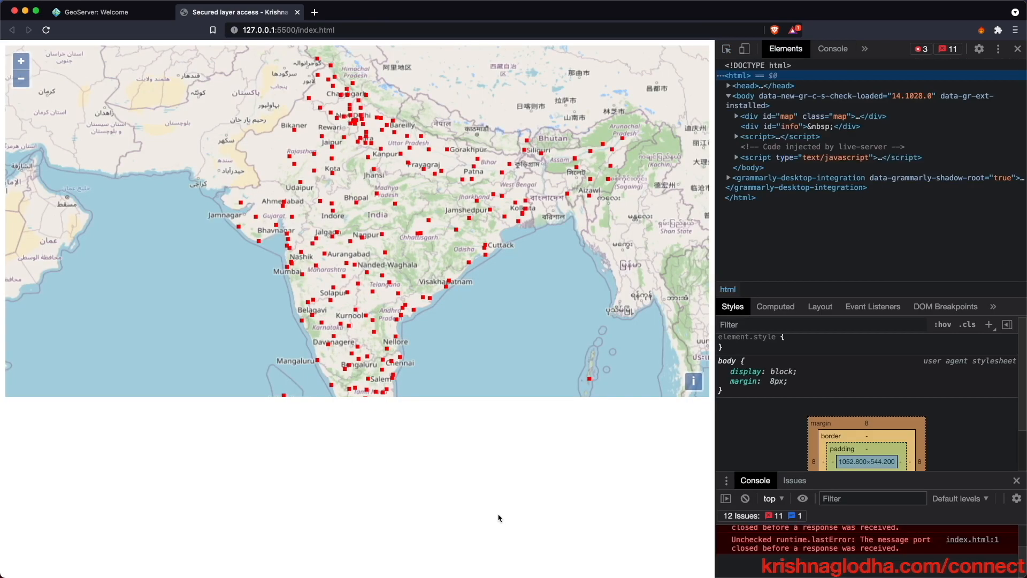
left_click(448, 289)
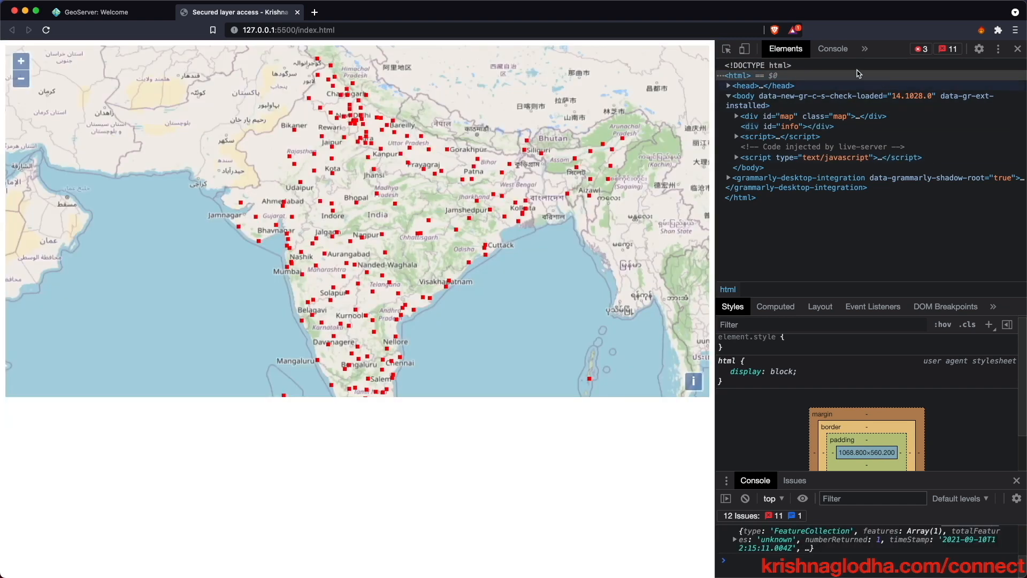
left_click(838, 52)
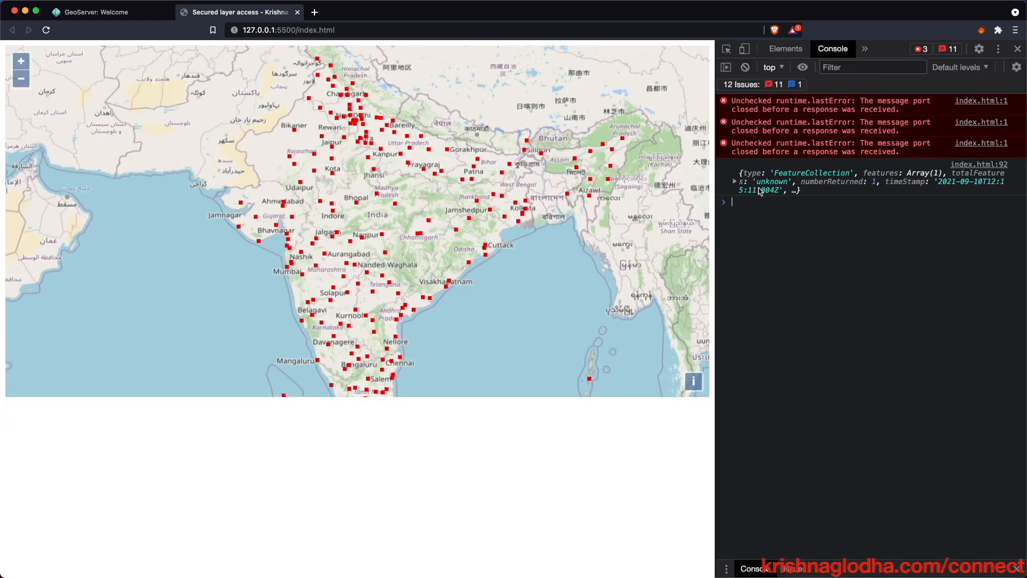
- Expand the logged feature's properties to show its only attribute, NAME Vishakhapatnam
left_click(736, 184)
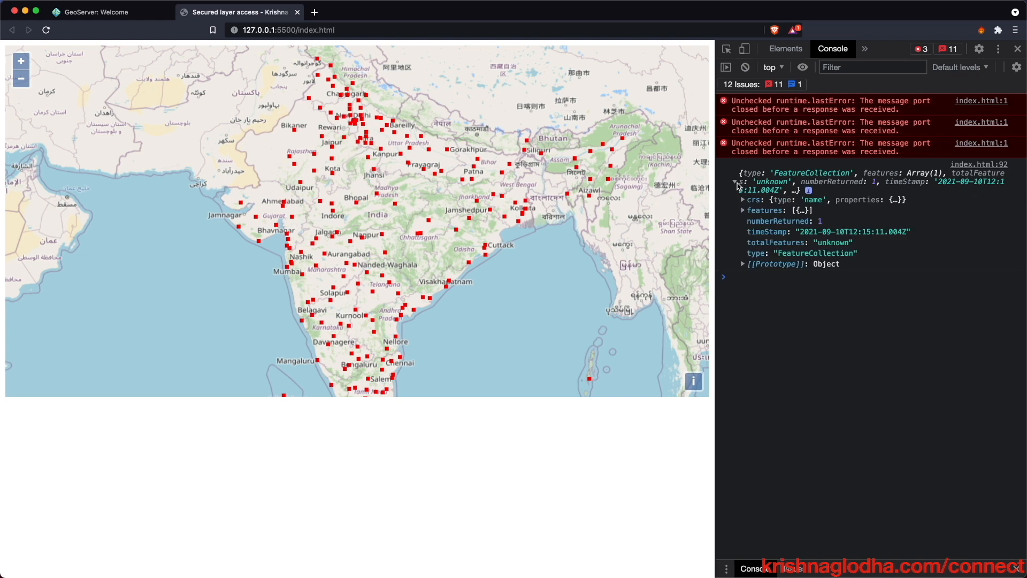
left_click(743, 210)
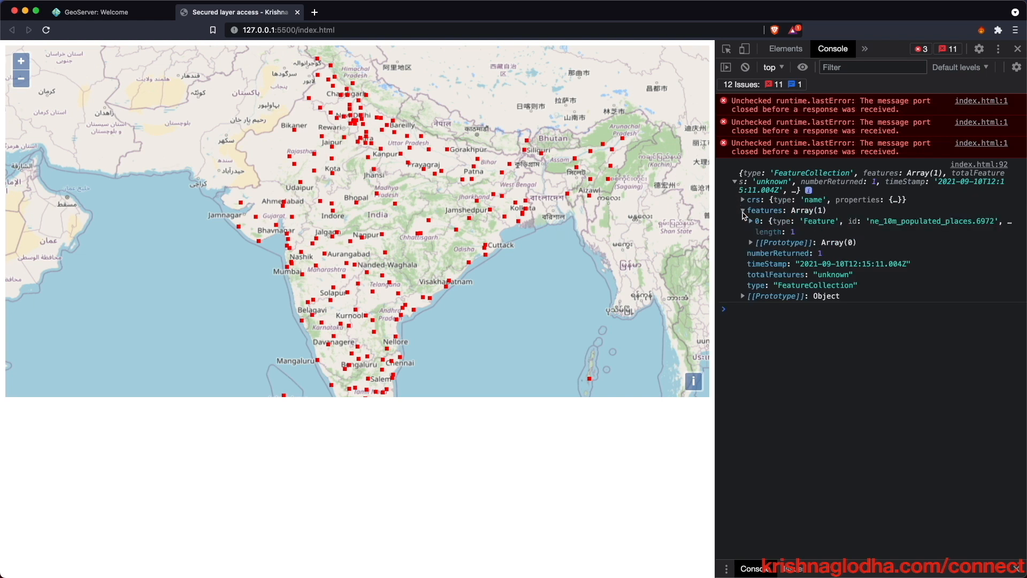
left_click(751, 221)
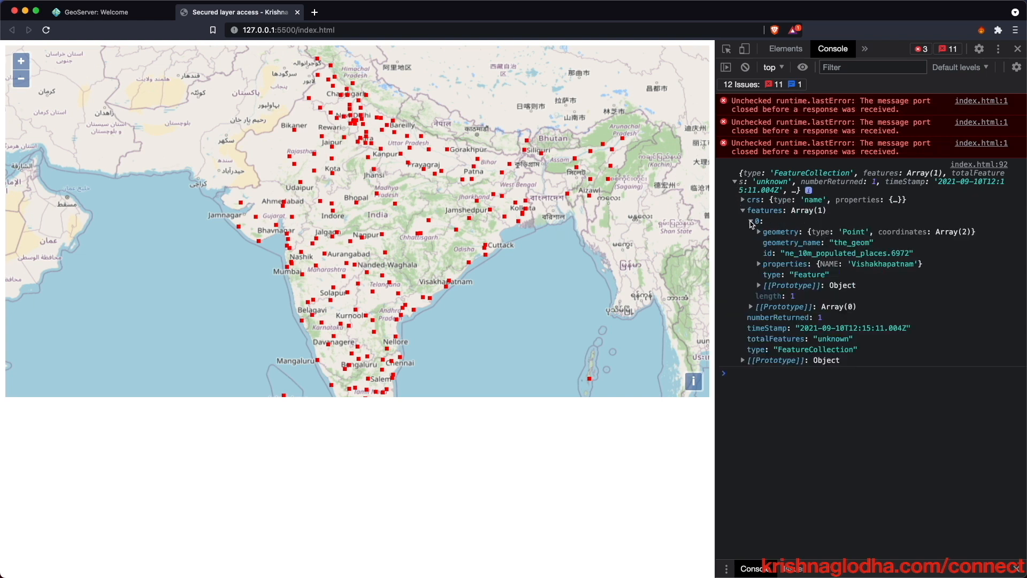
left_click(759, 264)
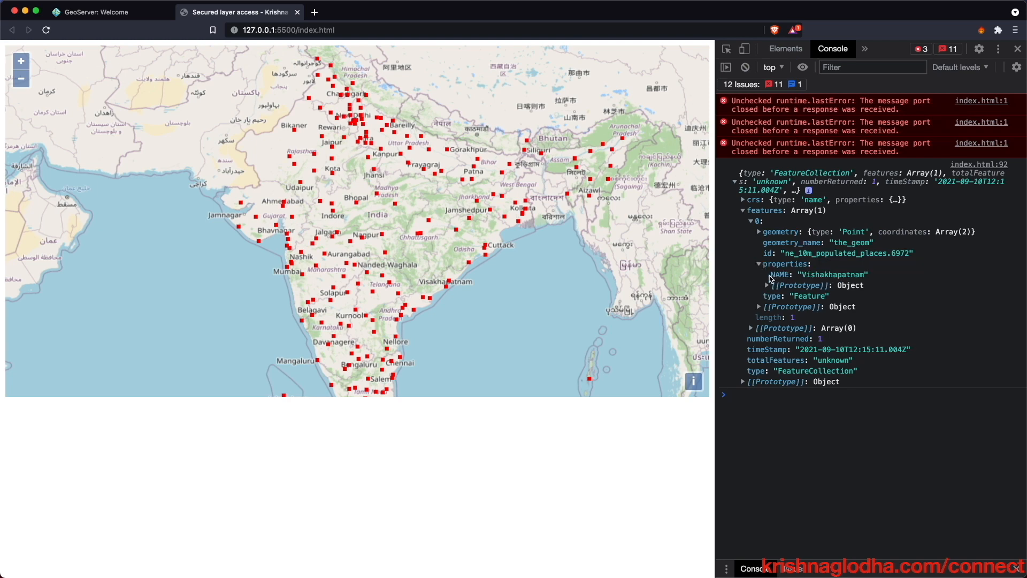
triple_click(773, 277)
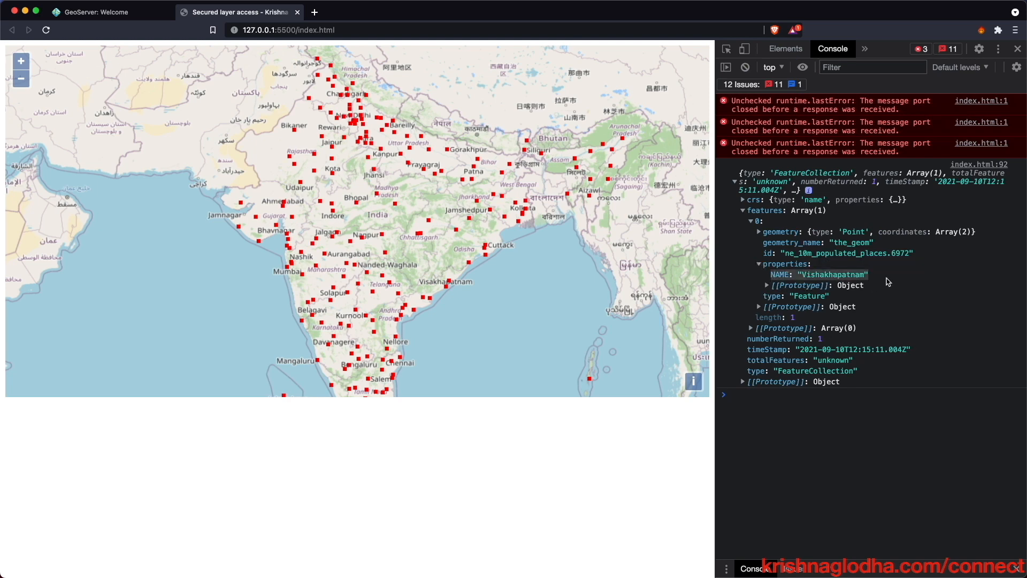
key("super+Tab")
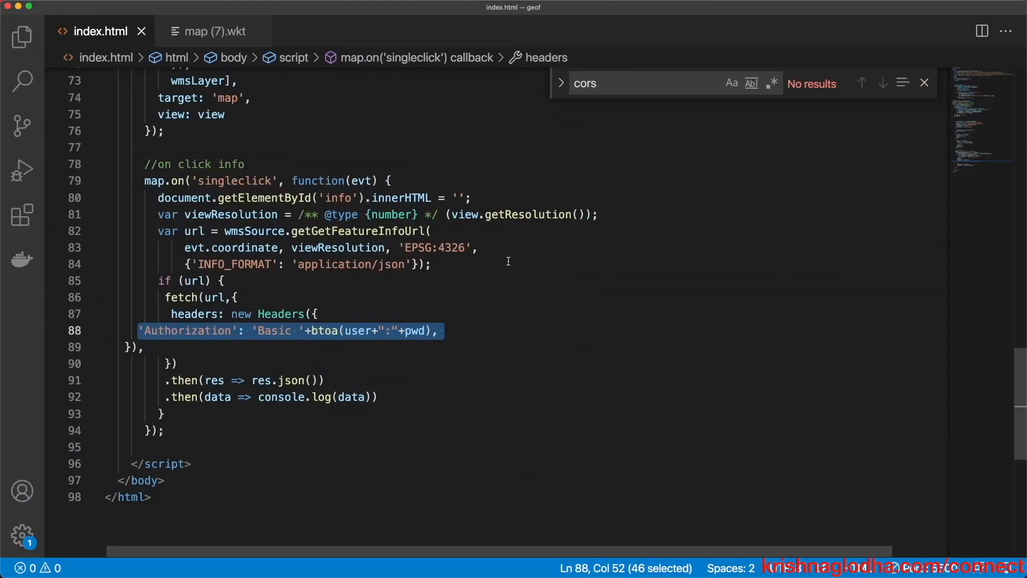
- Change the username on line 33 to class_1 and save the file
scroll(508, 261, "up", 10)
scroll(508, 260, "up", 5)
scroll(326, 231, "down", 3)
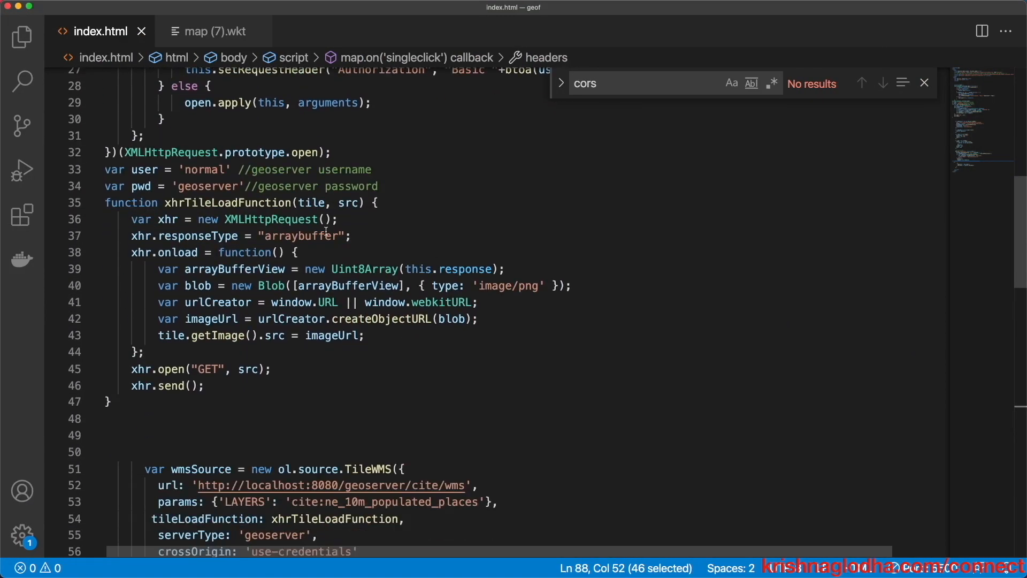
left_click_drag(214, 170, 217, 169)
double_click(215, 170)
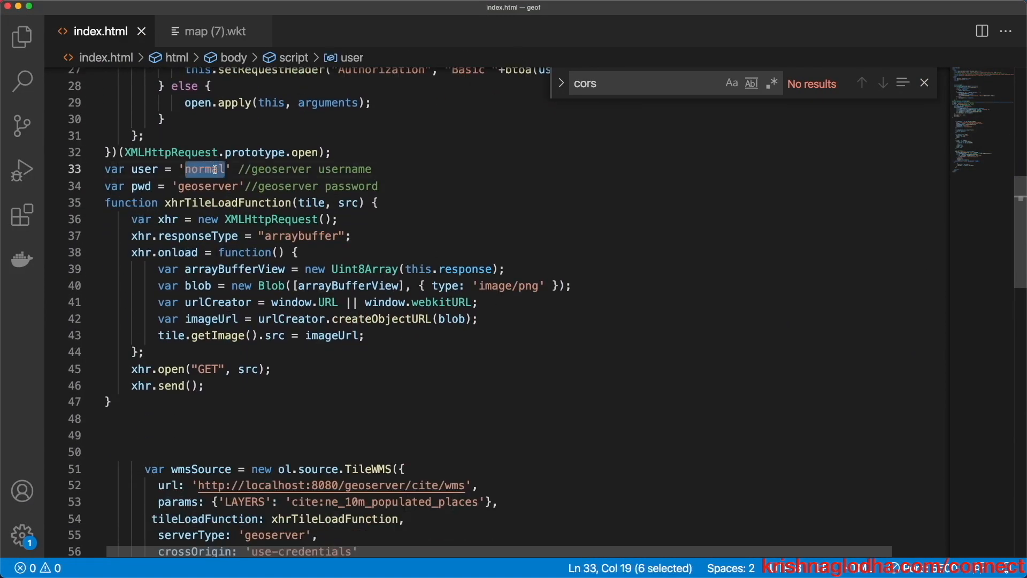
type("class_1")
key("ctrl+s")
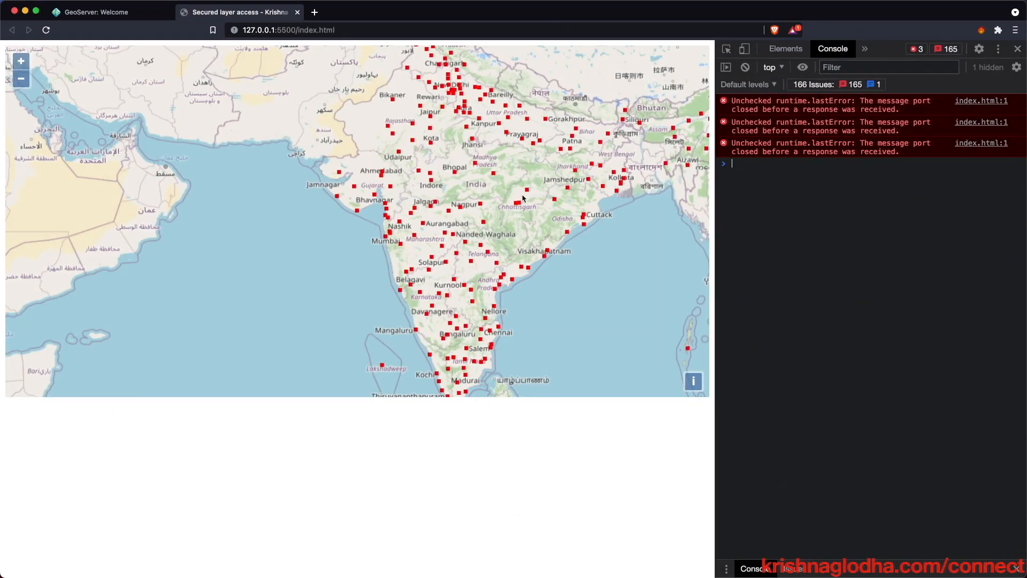
- Query a map point and expand its properties: NAME Bilaspur, POP_MAX 543454, RANK_MAX 11
left_click(528, 192)
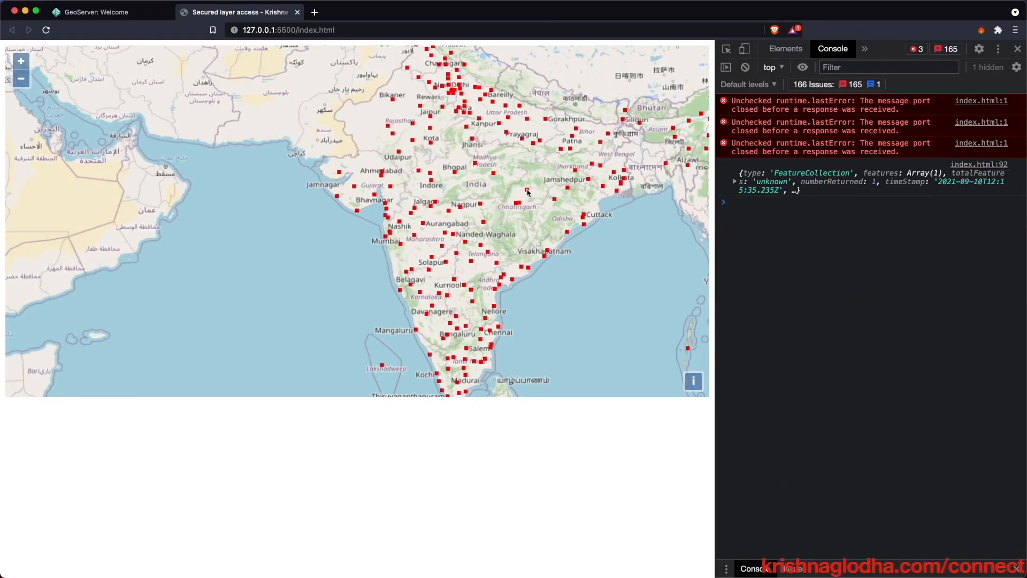
left_click(736, 183)
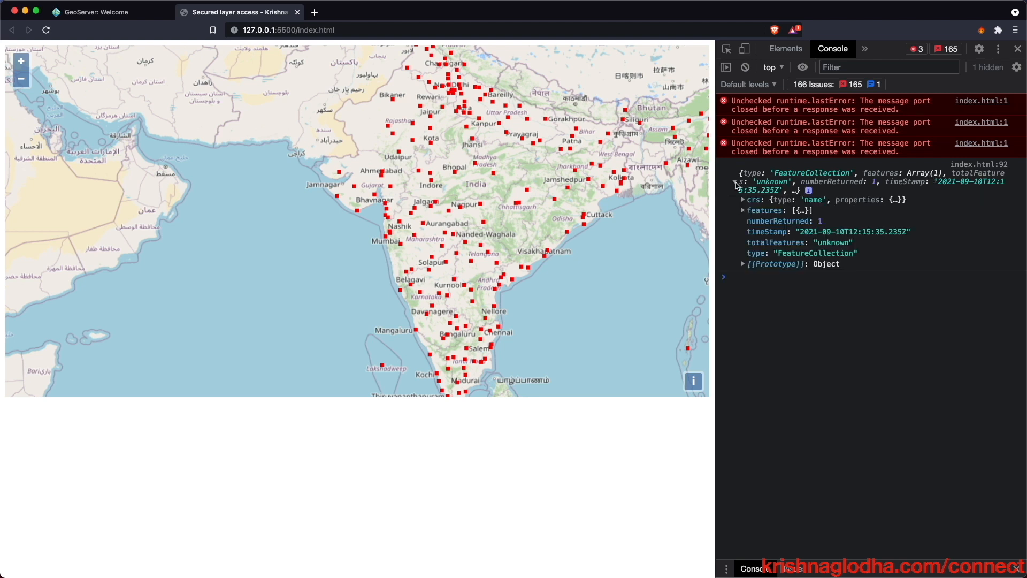
left_click(744, 211)
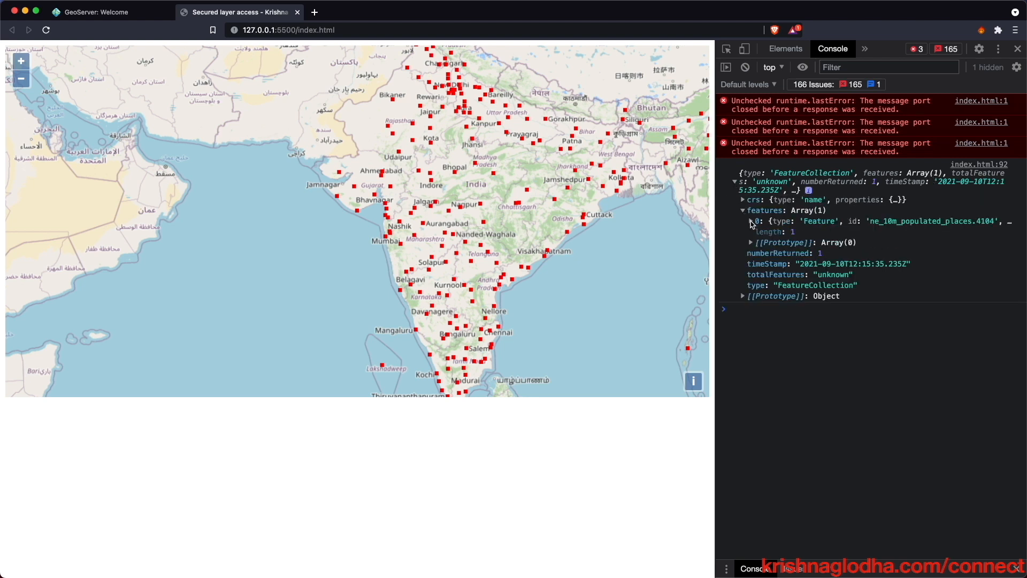
left_click(751, 221)
left_click(759, 264)
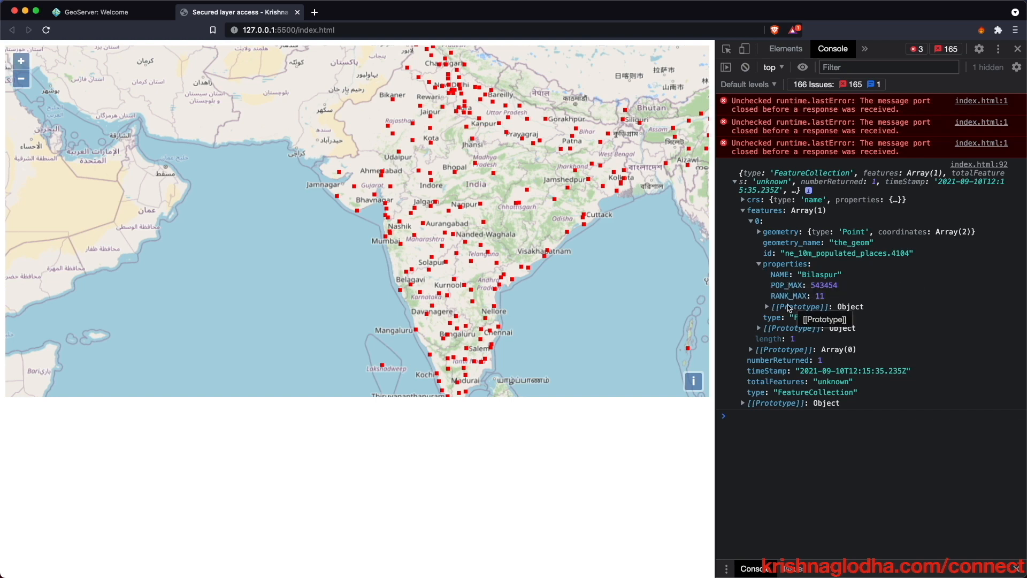
key("super+Tab")
- Change the username on line 33 to gov
key("alt+shift+Left")
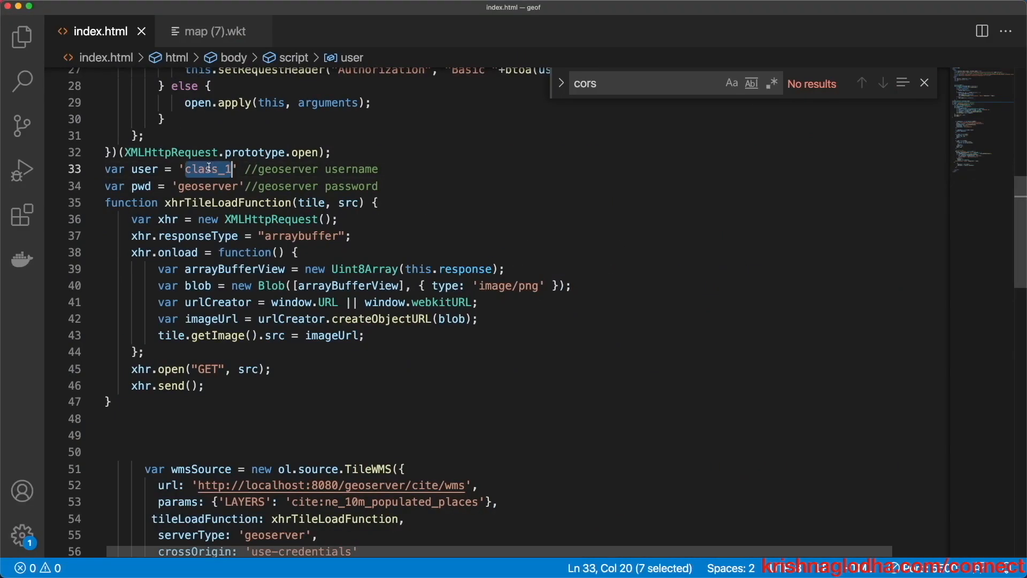
type("gov")
key("super+Tab")
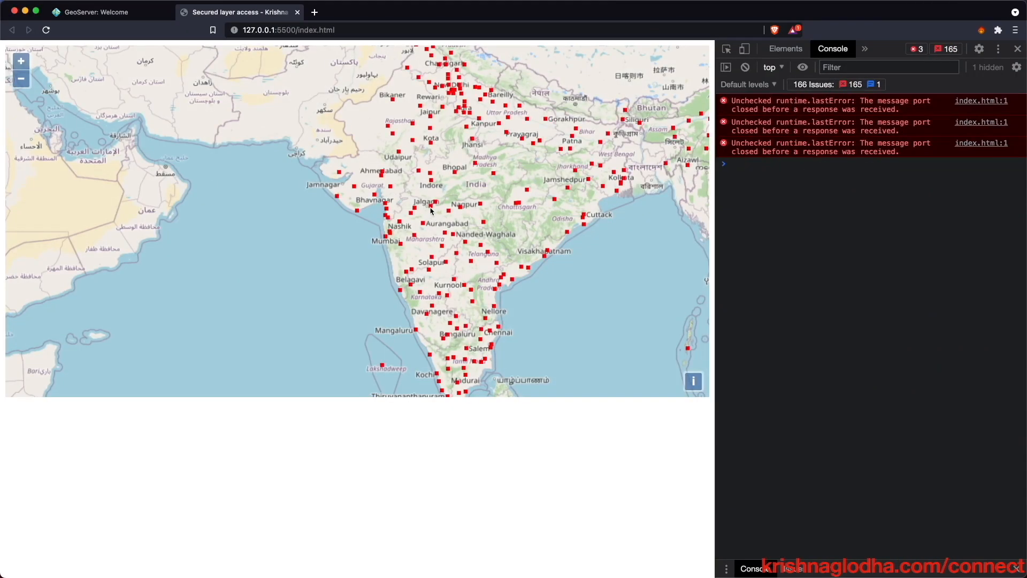
- Query a map point and list Bhusawal's full attributes, including FEATURECLA Populated place
left_click(431, 211)
left_click(734, 182)
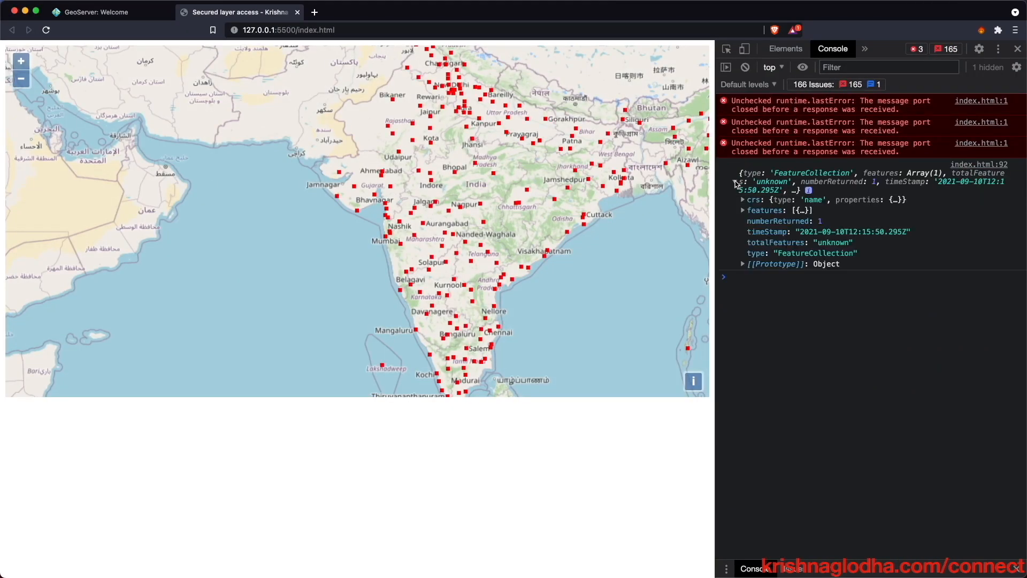
left_click(743, 210)
left_click(751, 221)
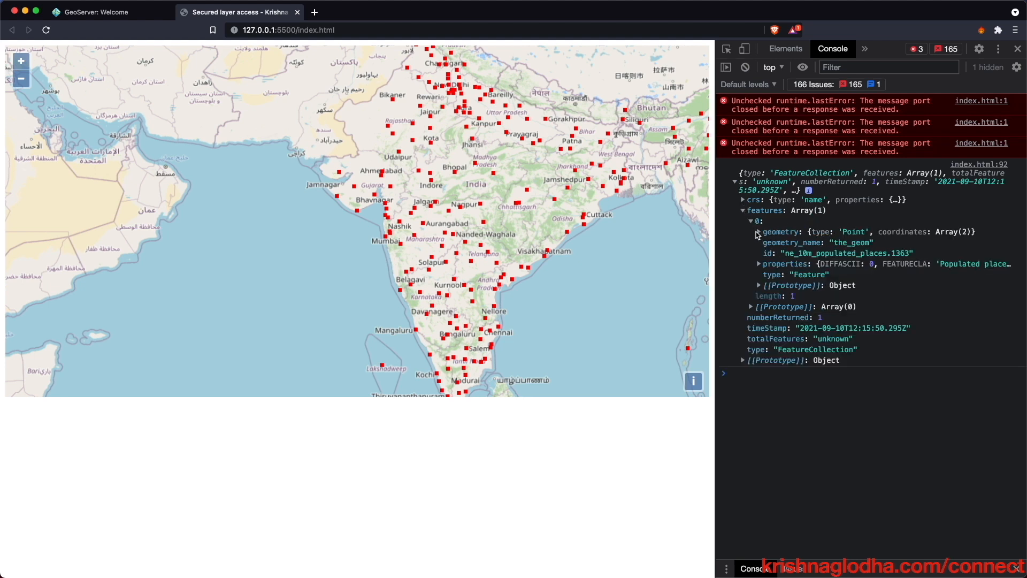
left_click(757, 264)
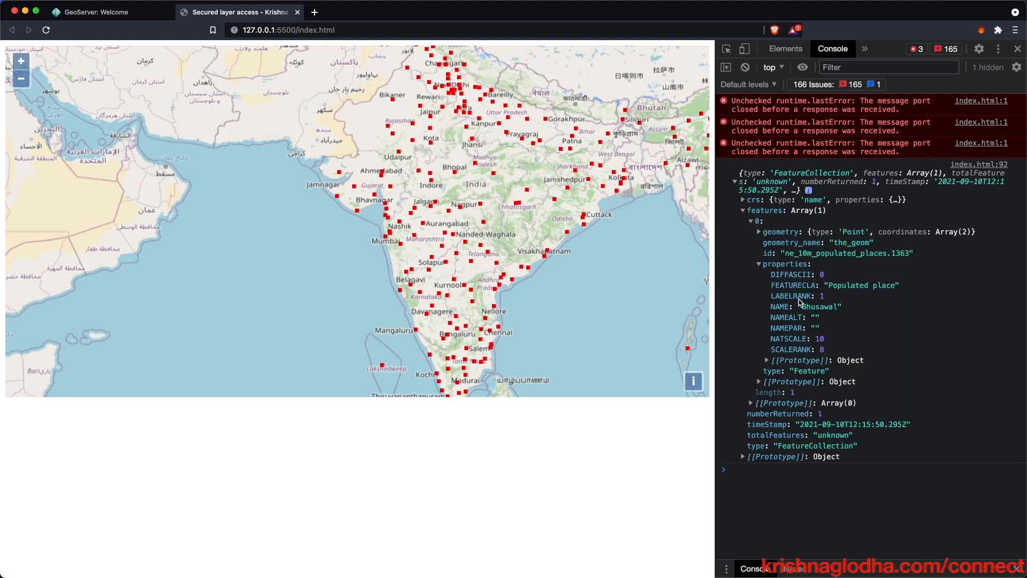